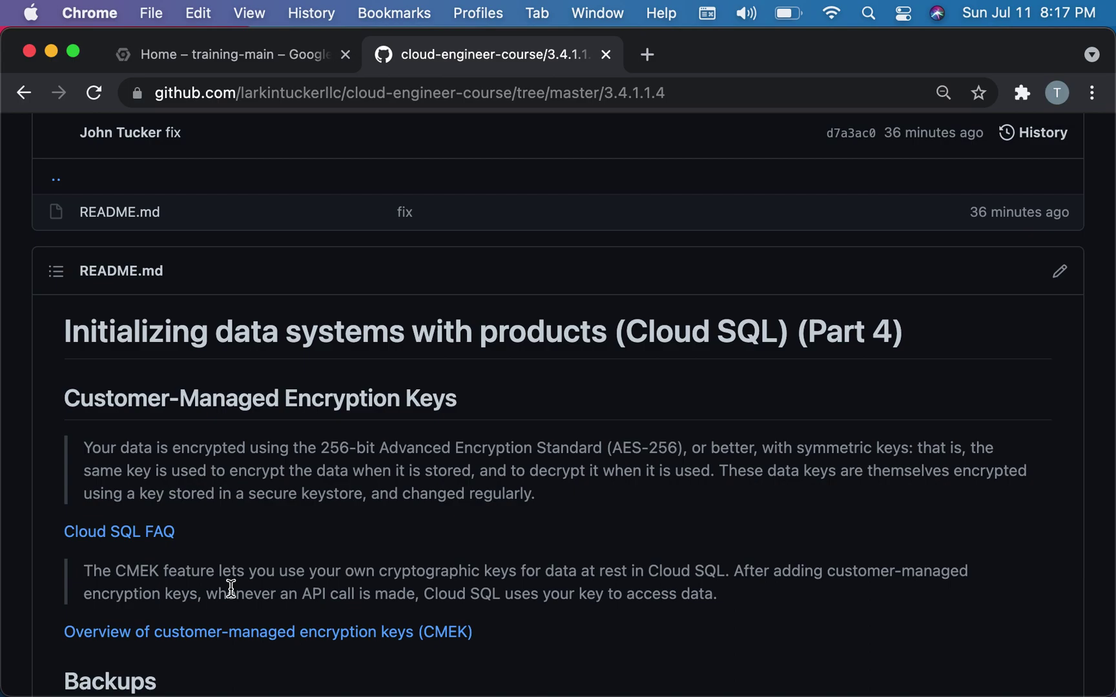
Step: Read the Cloud SQL README sections on encryption keys, backups, read replicas, managing users and IAM database authentication
{"action": "scroll", "coordinate": [231, 589], "scroll_direction": "down", "scroll_amount": 2}
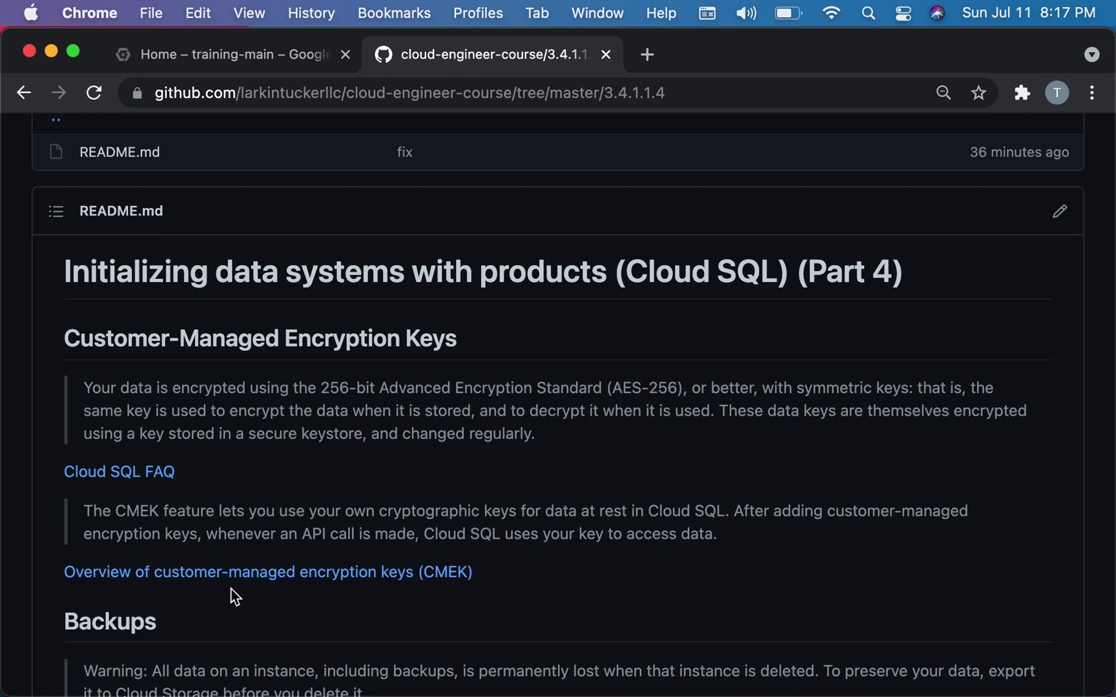
{"action": "scroll", "coordinate": [234, 597], "scroll_direction": "down", "scroll_amount": 10}
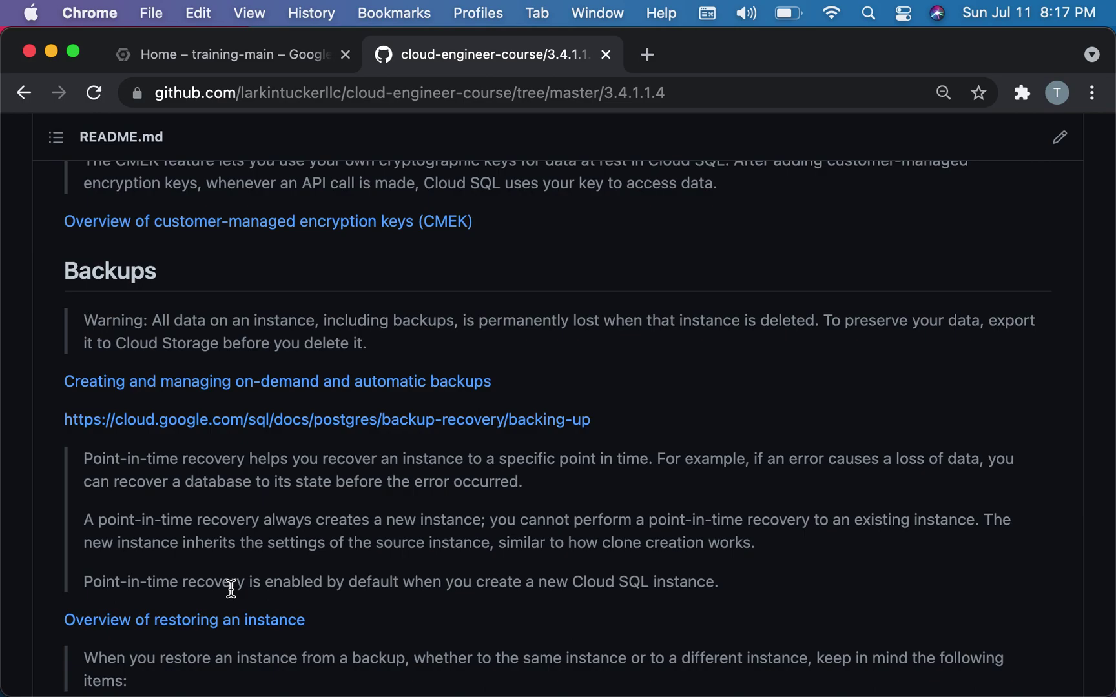
{"action": "scroll", "coordinate": [230, 588], "scroll_direction": "down", "scroll_amount": 10}
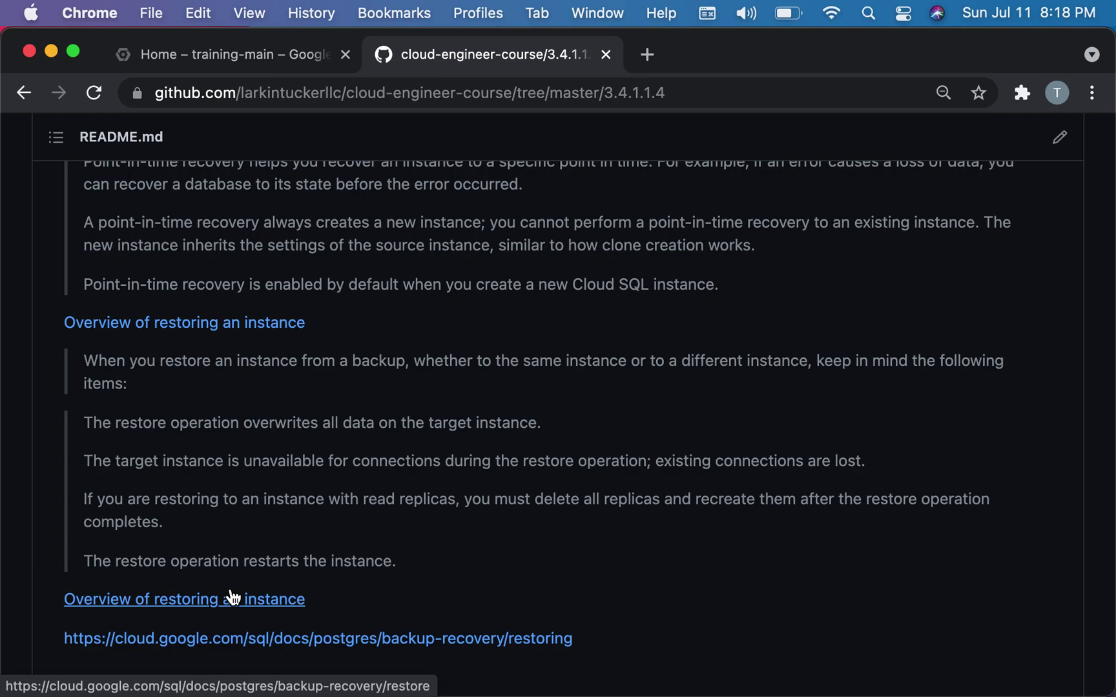
{"action": "scroll", "coordinate": [233, 598], "scroll_direction": "down", "scroll_amount": 3}
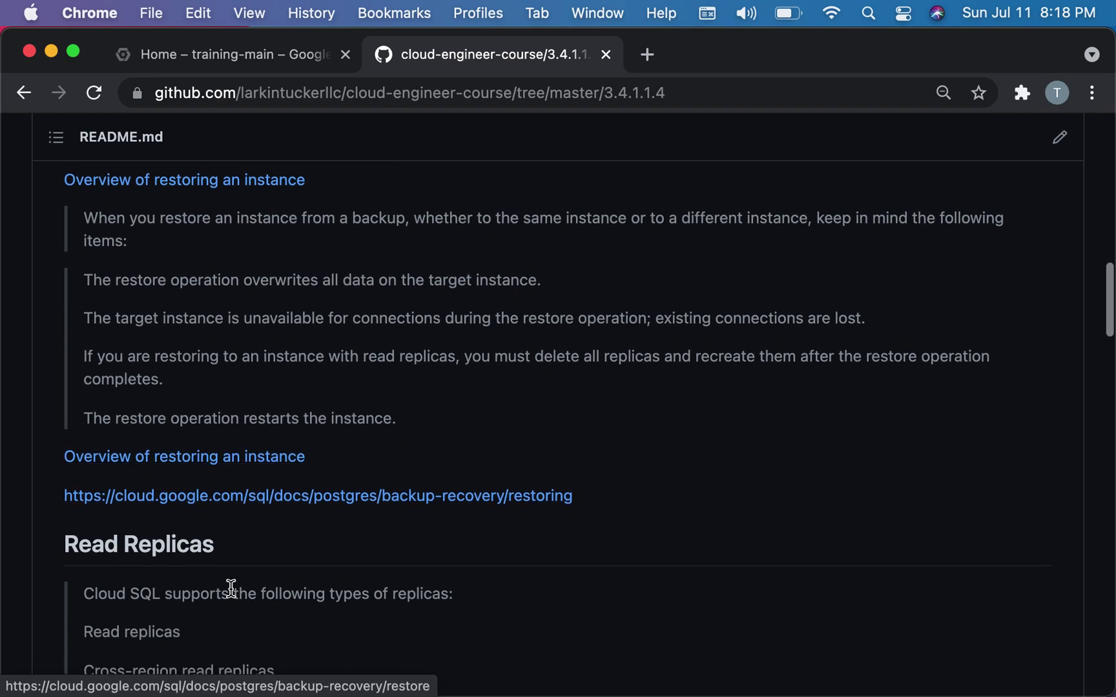
{"action": "scroll", "coordinate": [233, 593], "scroll_direction": "down", "scroll_amount": 6}
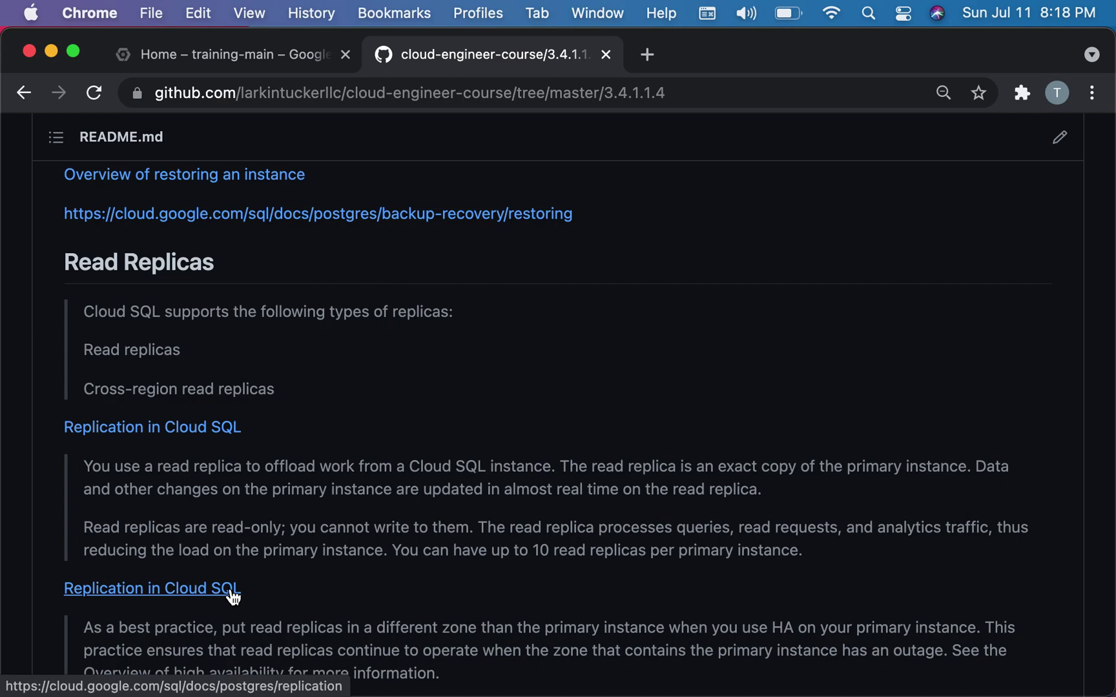
{"action": "left_click_drag", "start_coordinate": [535, 553], "coordinate": [755, 554]}
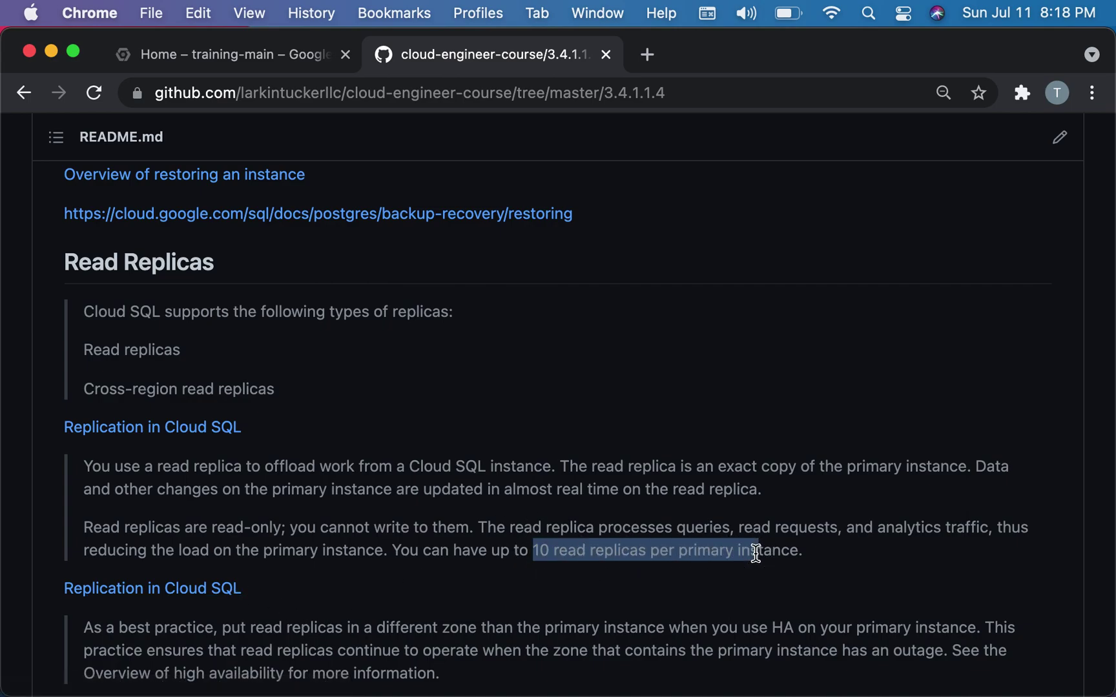
{"action": "scroll", "coordinate": [755, 554], "scroll_direction": "down", "scroll_amount": 5}
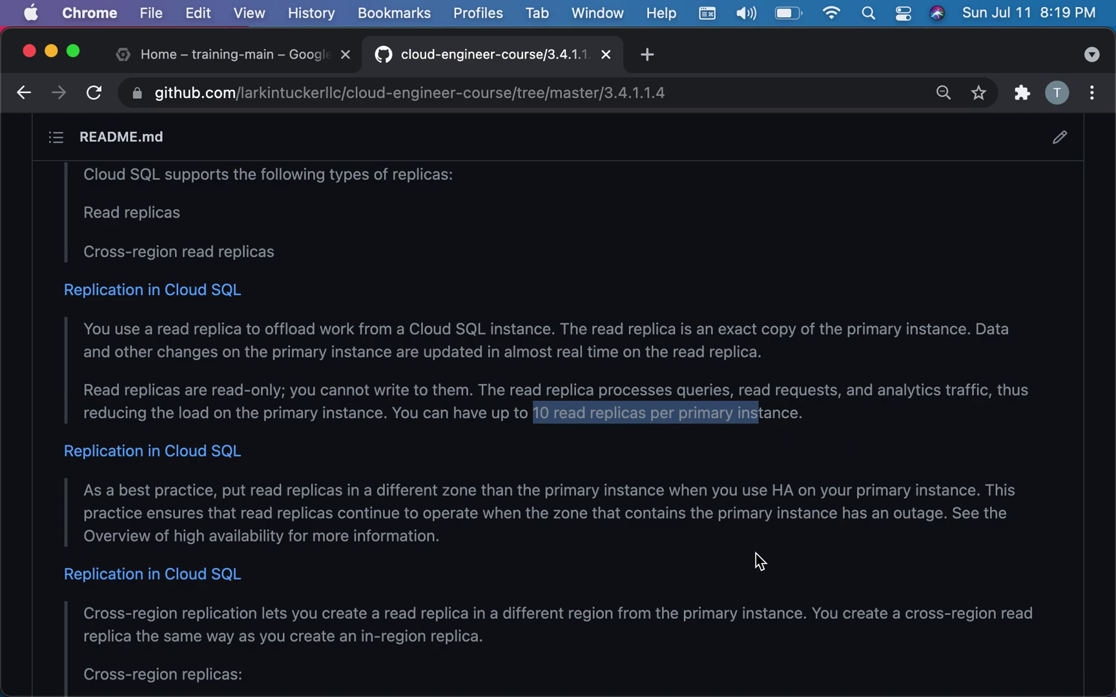
{"action": "scroll", "coordinate": [755, 554], "scroll_direction": "down", "scroll_amount": 5}
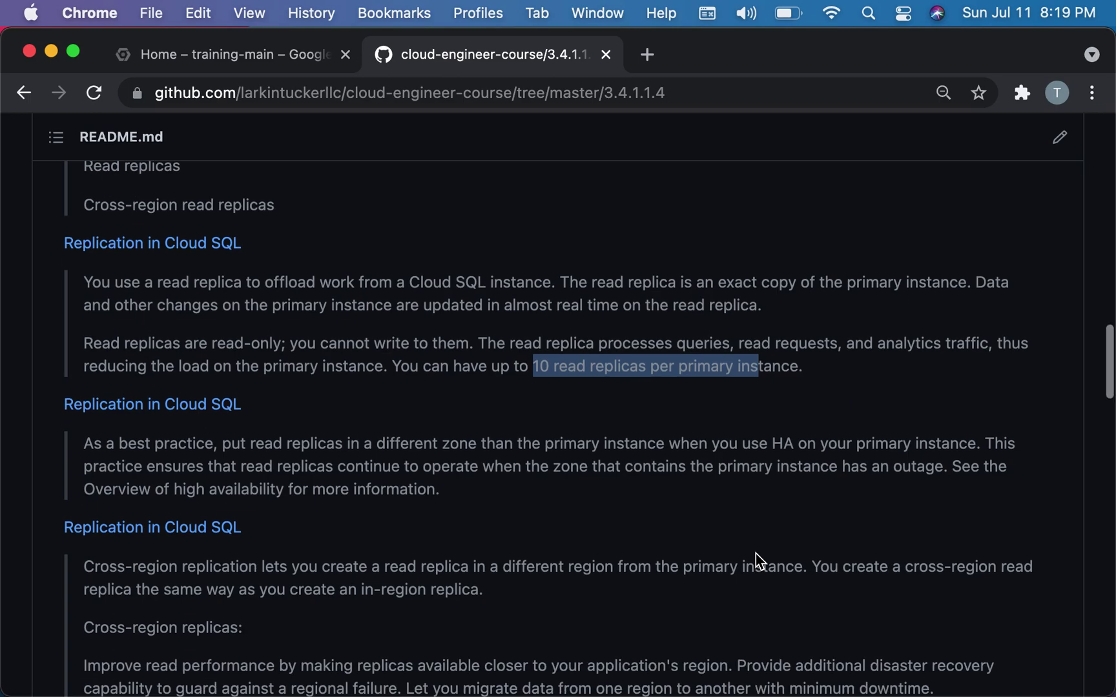
{"action": "scroll", "coordinate": [756, 553], "scroll_direction": "down", "scroll_amount": 5}
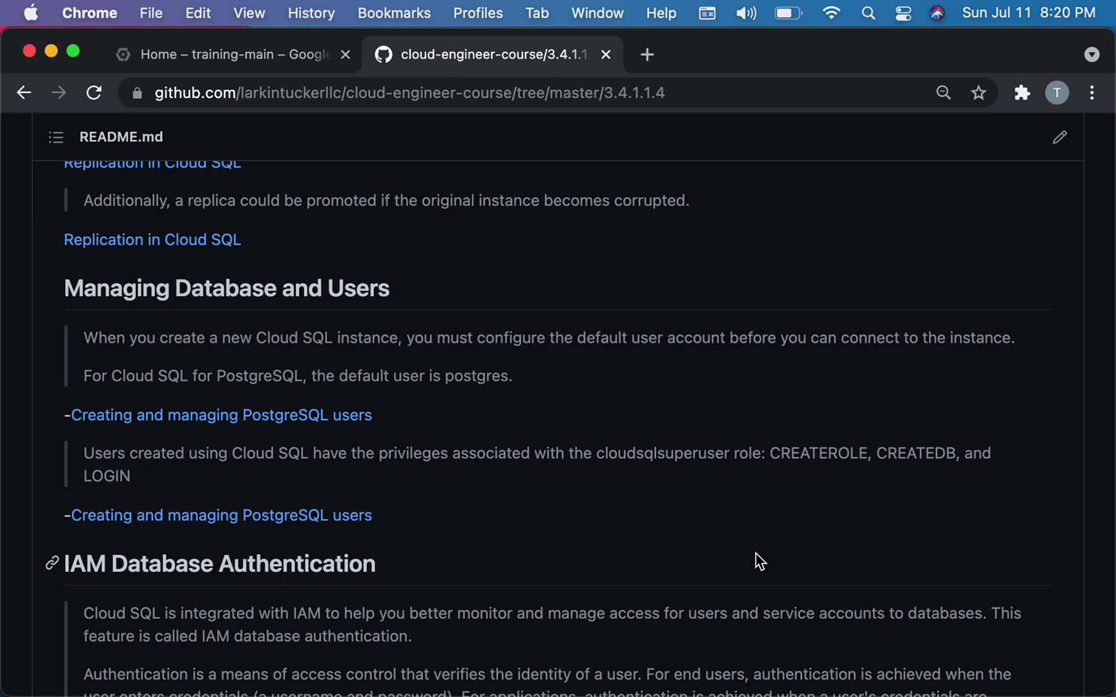
{"action": "scroll", "coordinate": [755, 560], "scroll_direction": "down", "scroll_amount": 5}
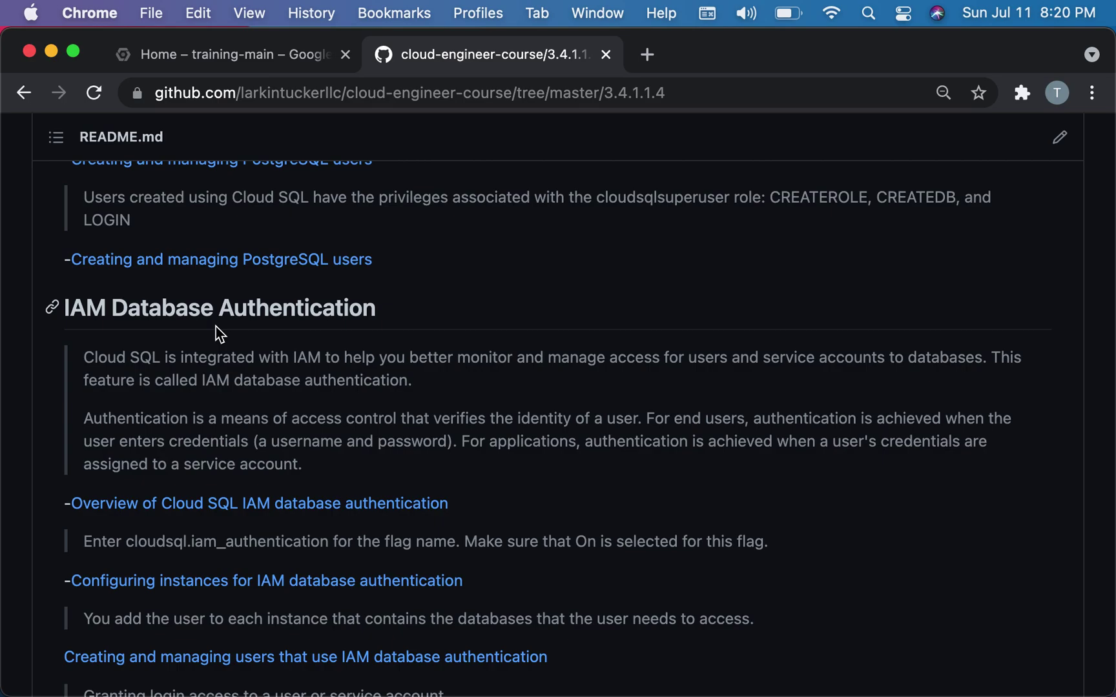
{"action": "scroll", "coordinate": [215, 326], "scroll_direction": "down", "scroll_amount": 1}
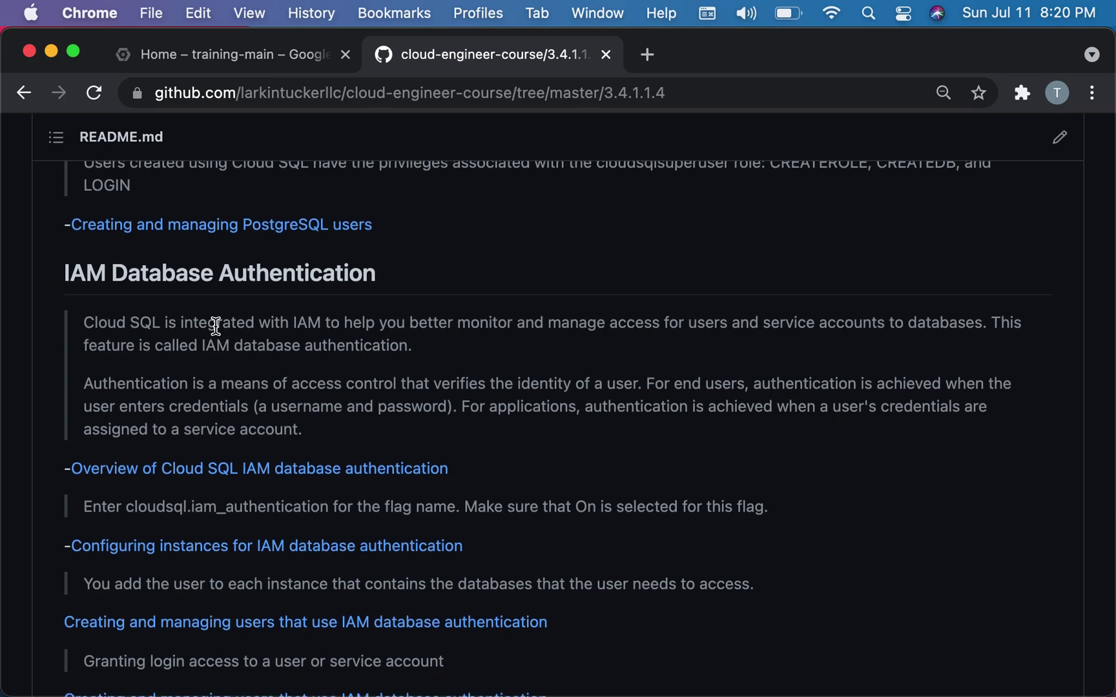
Step: Switch to the Google Cloud console and start creating a Cloud SQL instance with the PostgreSQL engine in training-main
{"action": "left_click", "coordinate": [194, 52]}
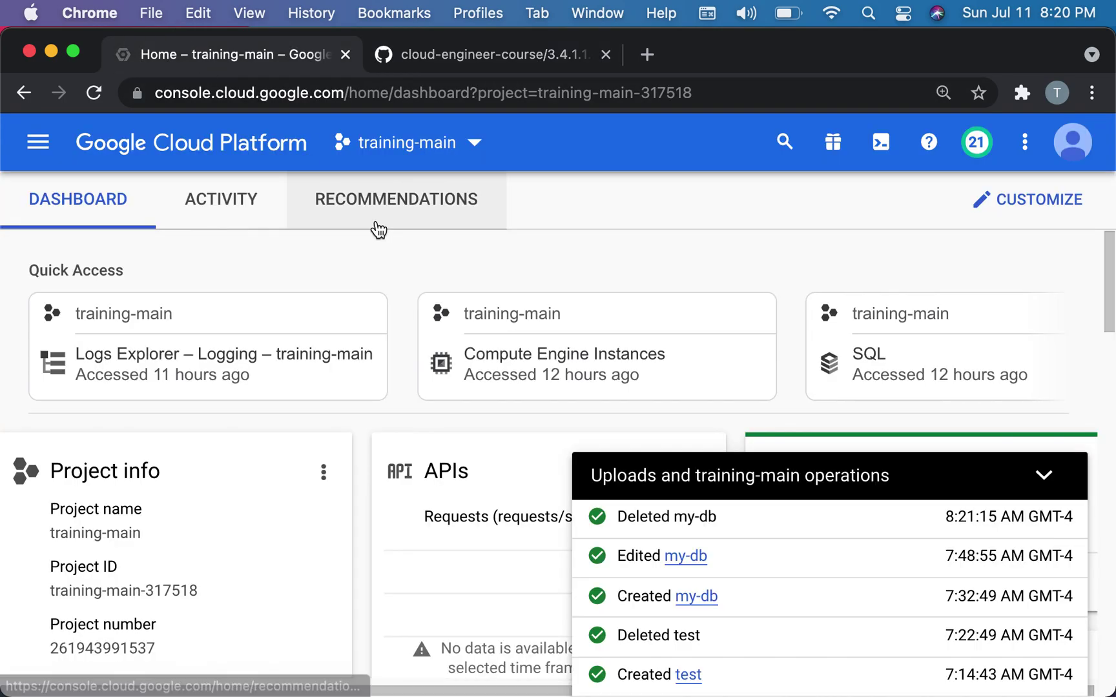
{"action": "left_click", "coordinate": [1046, 478]}
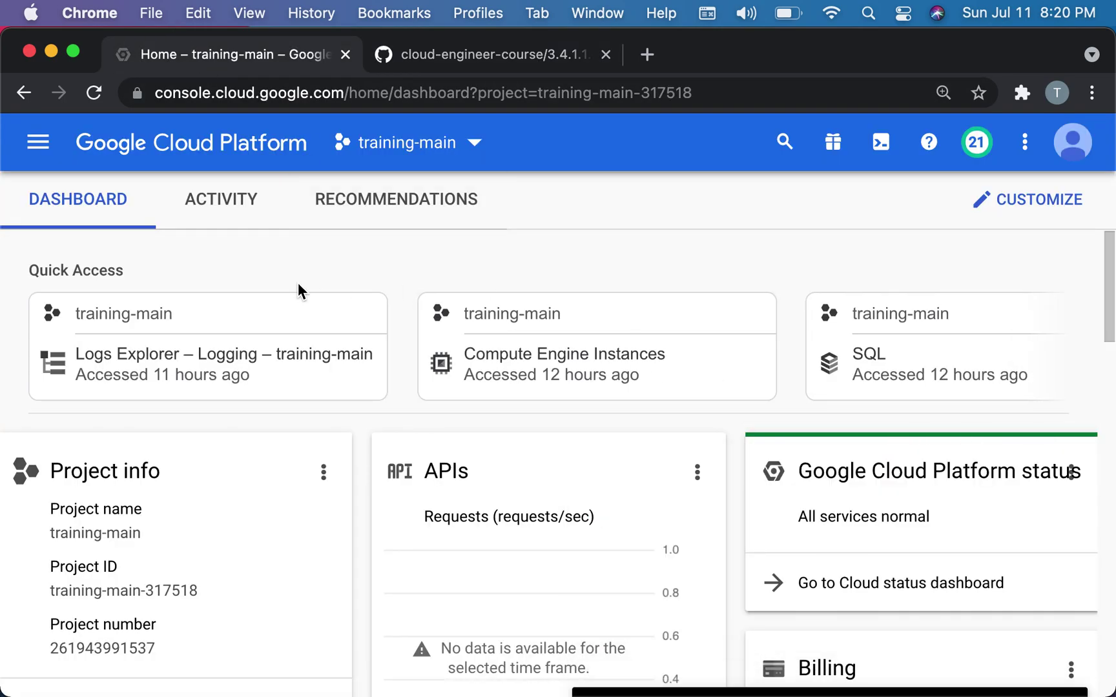
{"action": "left_click", "coordinate": [39, 145]}
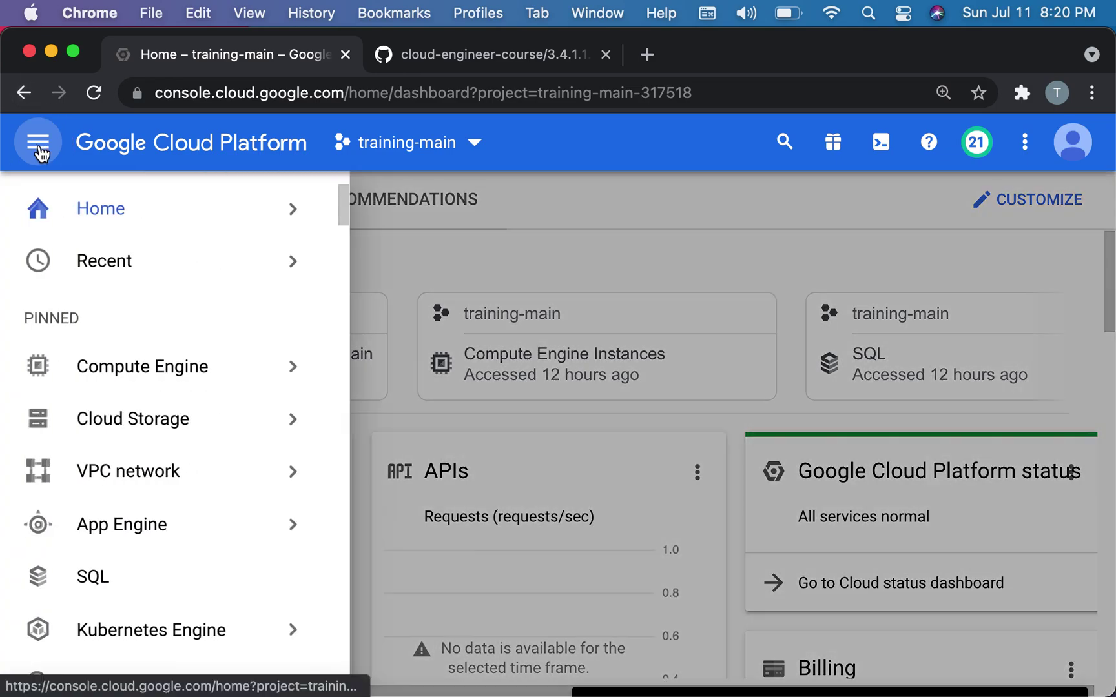
{"action": "mouse_move", "coordinate": [138, 426]}
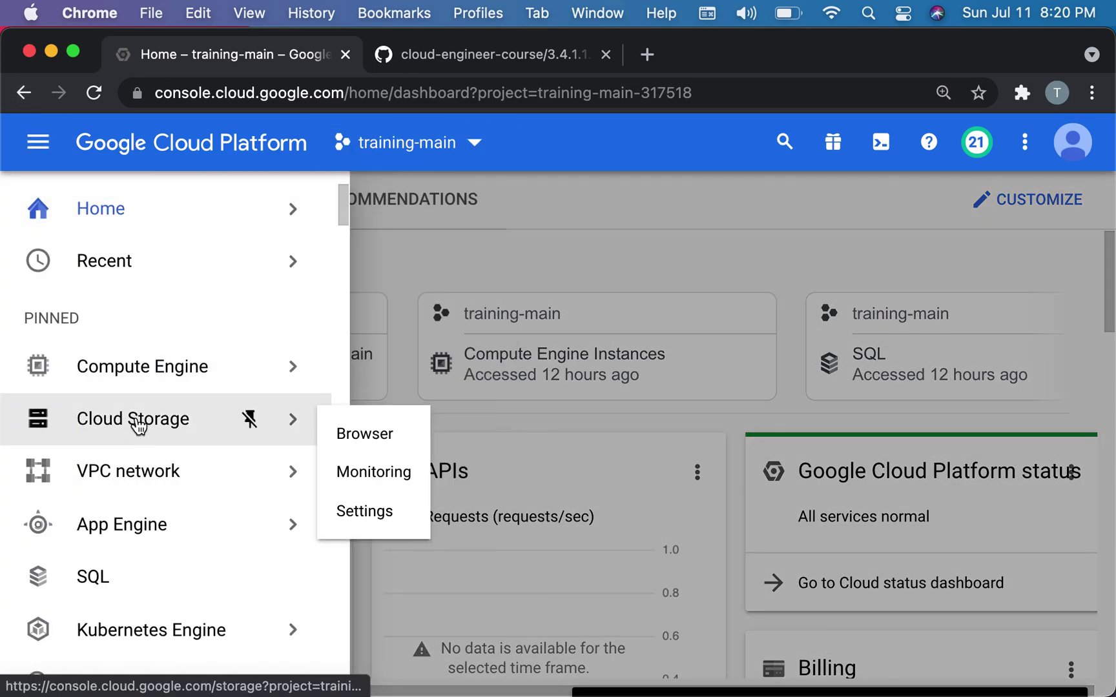
{"action": "scroll", "coordinate": [137, 504], "scroll_direction": "down", "scroll_amount": 1}
{"action": "left_click", "coordinate": [137, 529]}
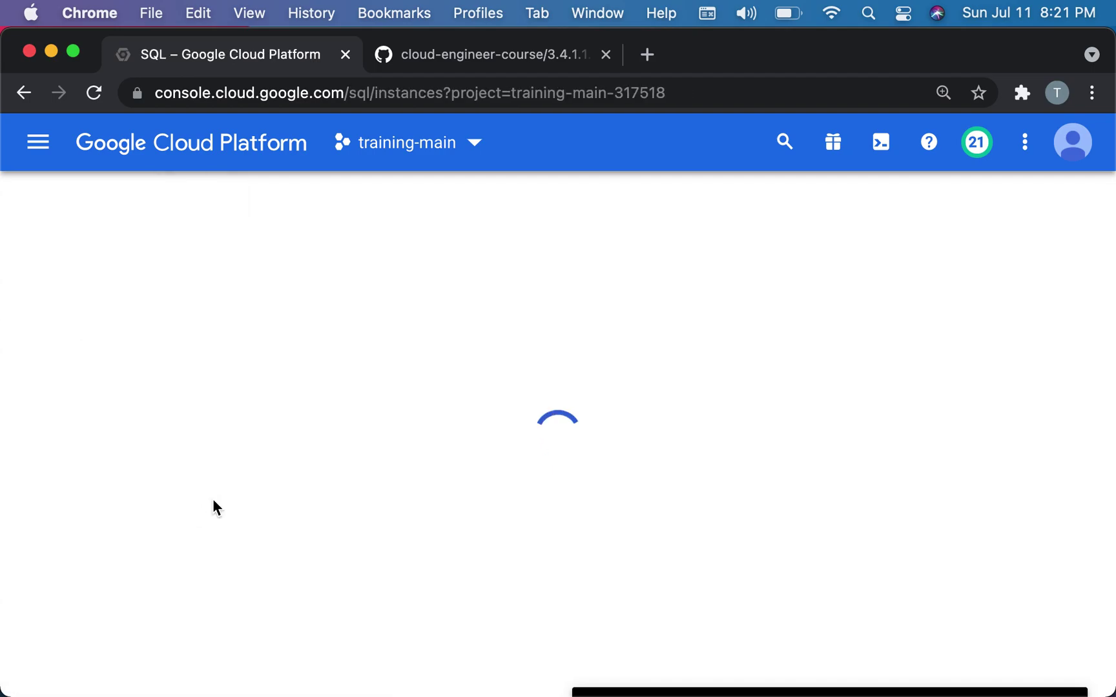
{"action": "left_click", "coordinate": [359, 561]}
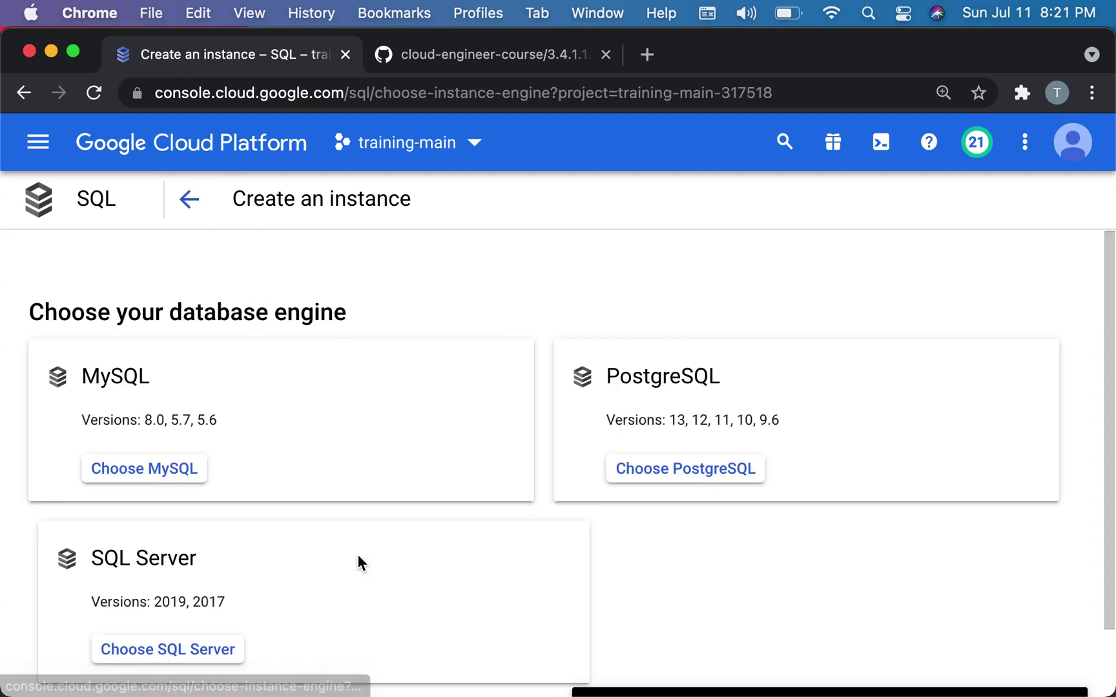
{"action": "left_click", "coordinate": [709, 466]}
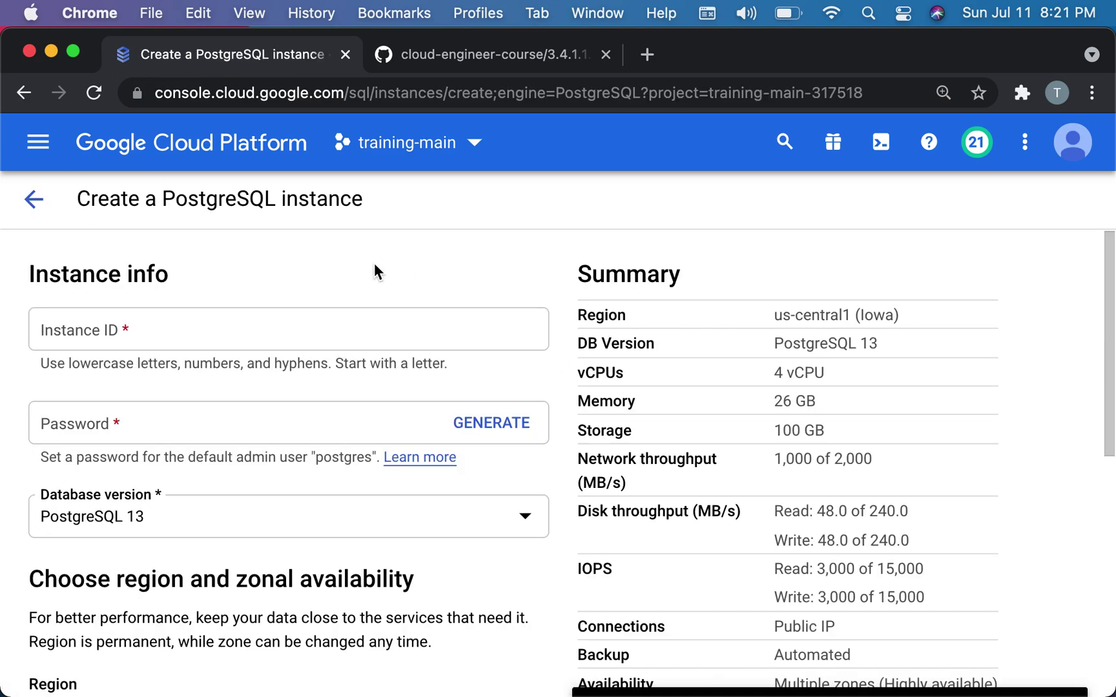
Step: Set the instance ID to my-db2 and enter the password for the default admin user
{"action": "left_click", "coordinate": [146, 336]}
{"action": "type", "text": "m"}
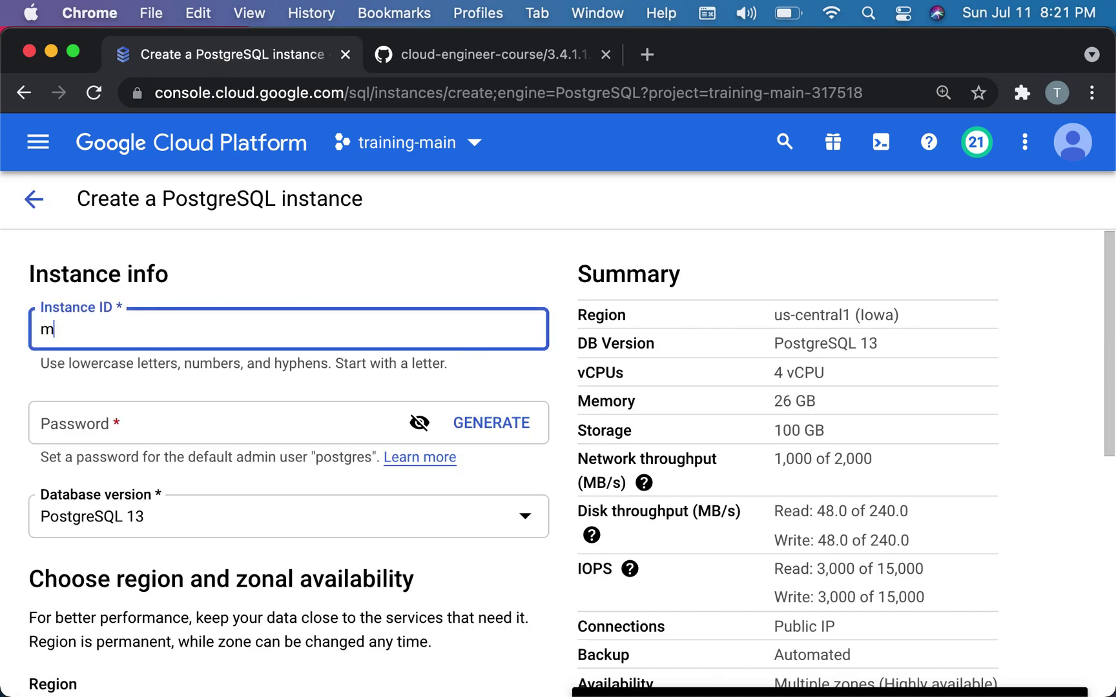
{"action": "type", "text": "y-db2"}
{"action": "scroll", "coordinate": [216, 463], "scroll_direction": "down", "scroll_amount": 1}
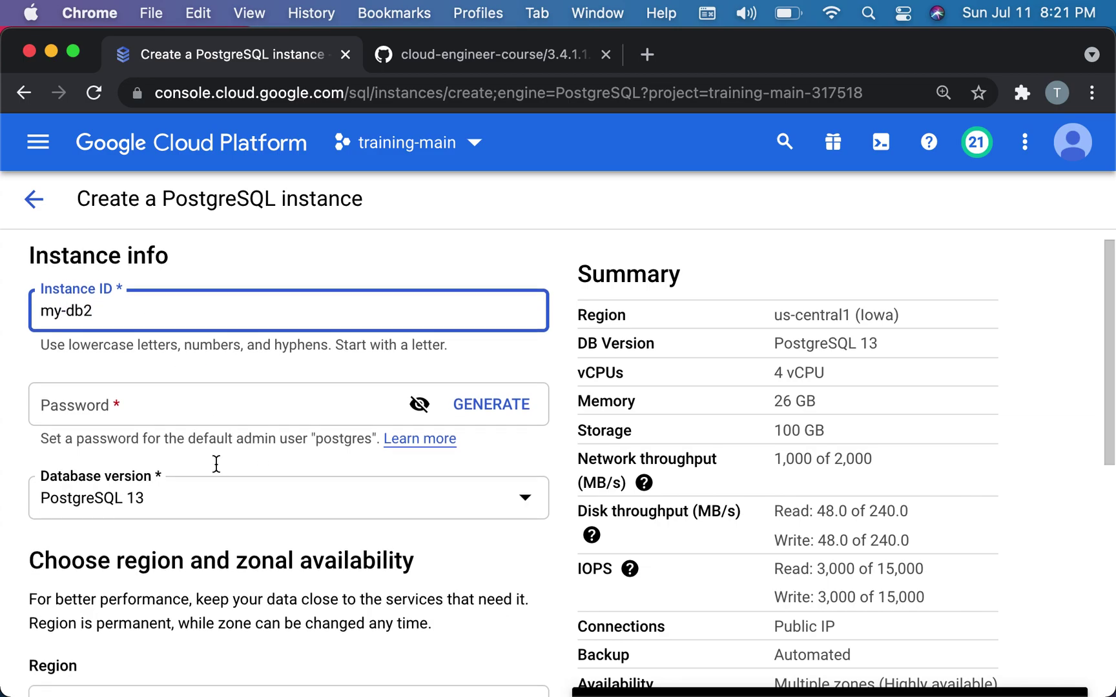
{"action": "left_click", "coordinate": [155, 404]}
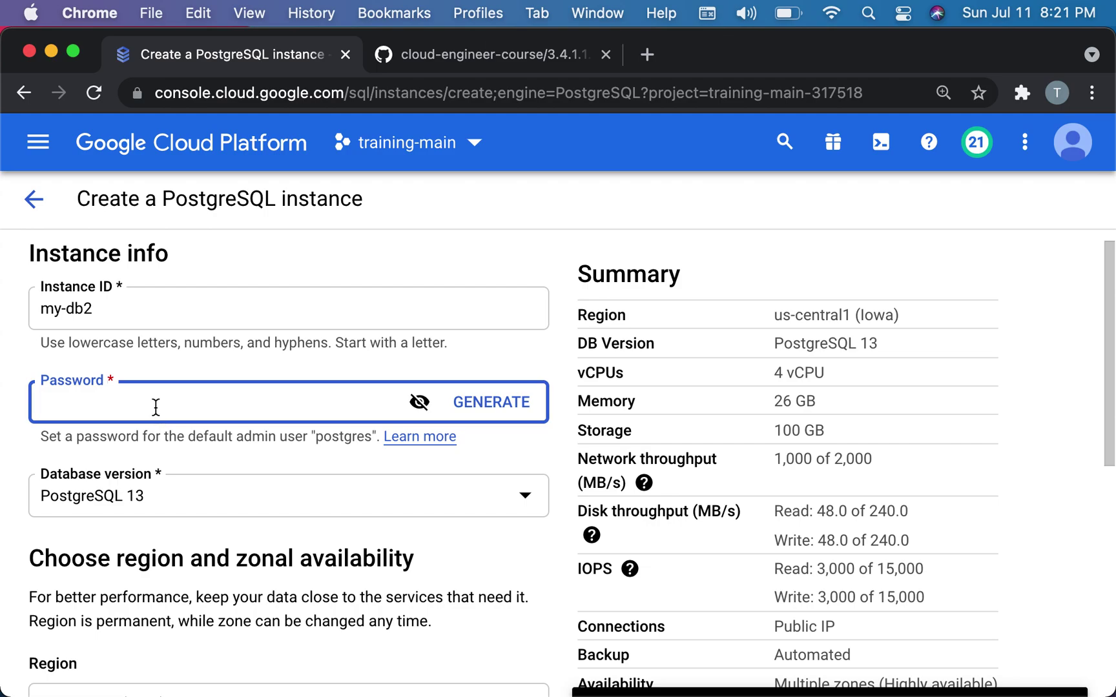
{"action": "type", "text": "••••••••"}
{"action": "scroll", "coordinate": [240, 405], "scroll_direction": "down", "scroll_amount": 5}
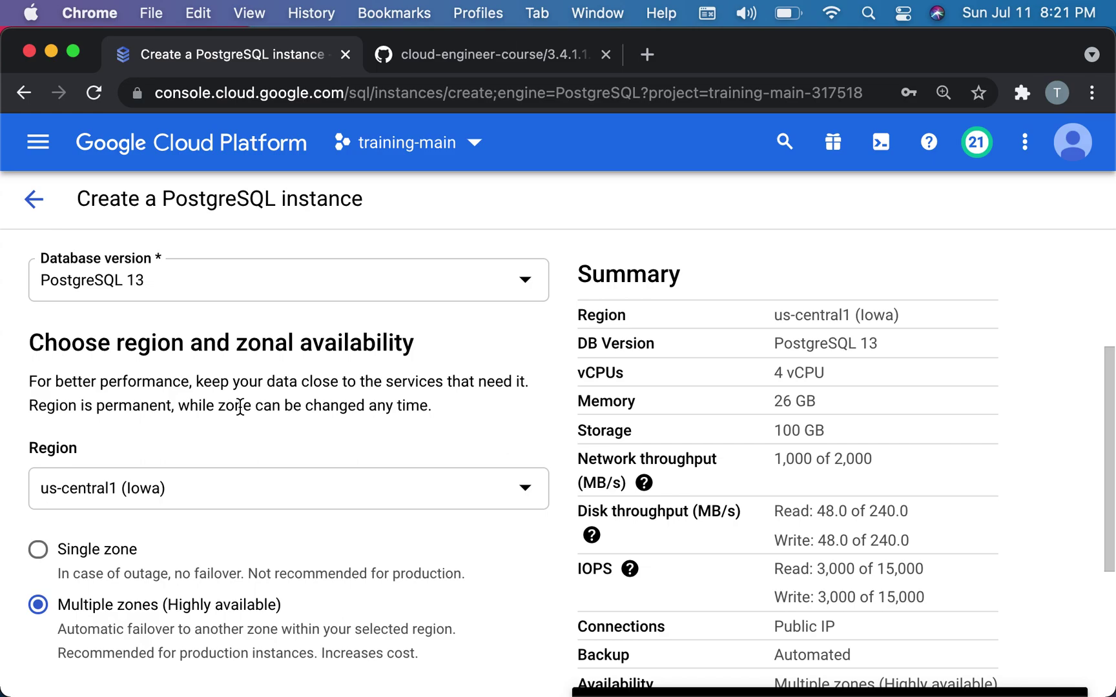
Step: Copy the flag name cloudsql.iam_authentication from the IAM Database Authentication section of the GitHub README
{"action": "left_click", "coordinate": [487, 62]}
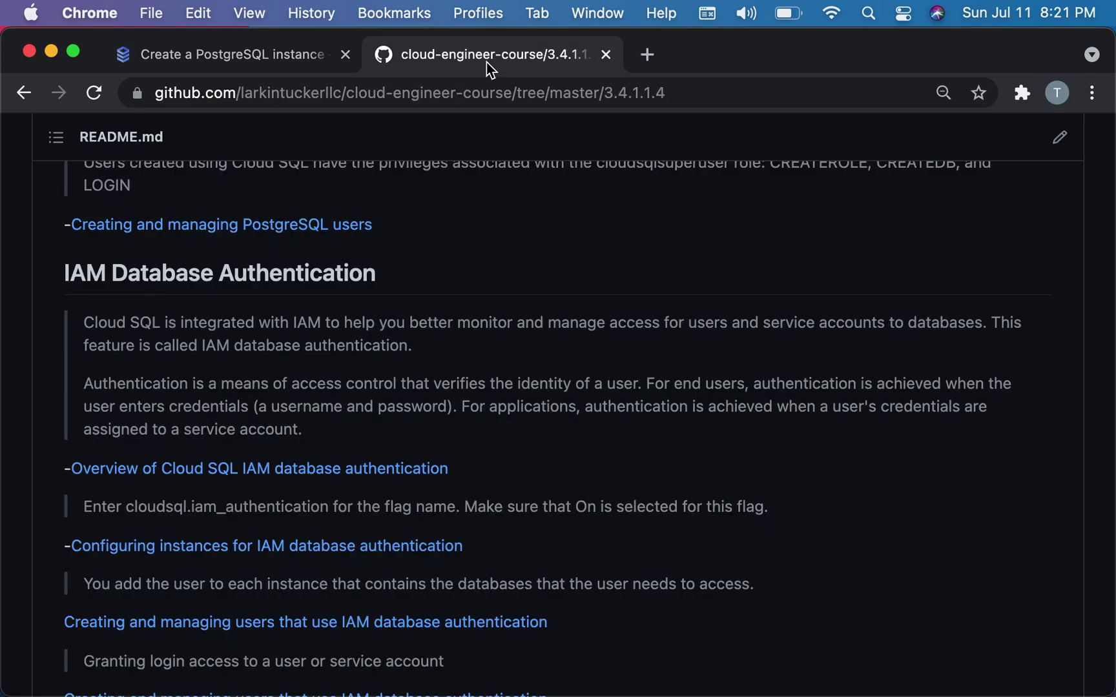
{"action": "scroll", "coordinate": [500, 431], "scroll_direction": "down", "scroll_amount": 1}
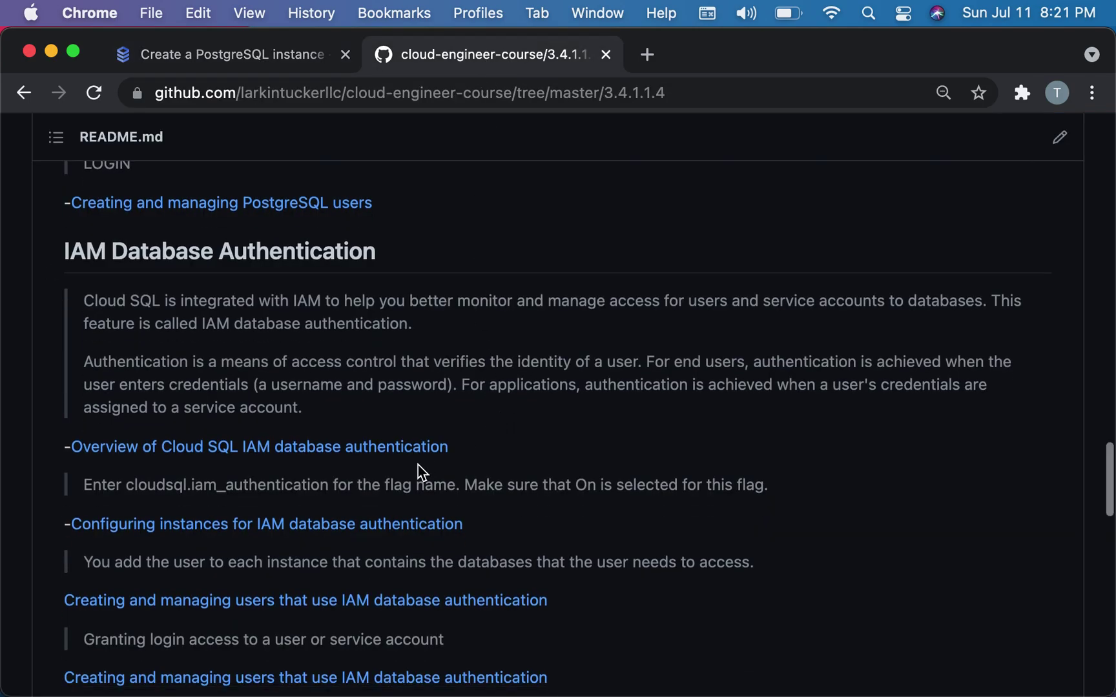
{"action": "left_click_drag", "start_coordinate": [329, 484], "coordinate": [127, 486]}
{"action": "key", "text": "super+c"}
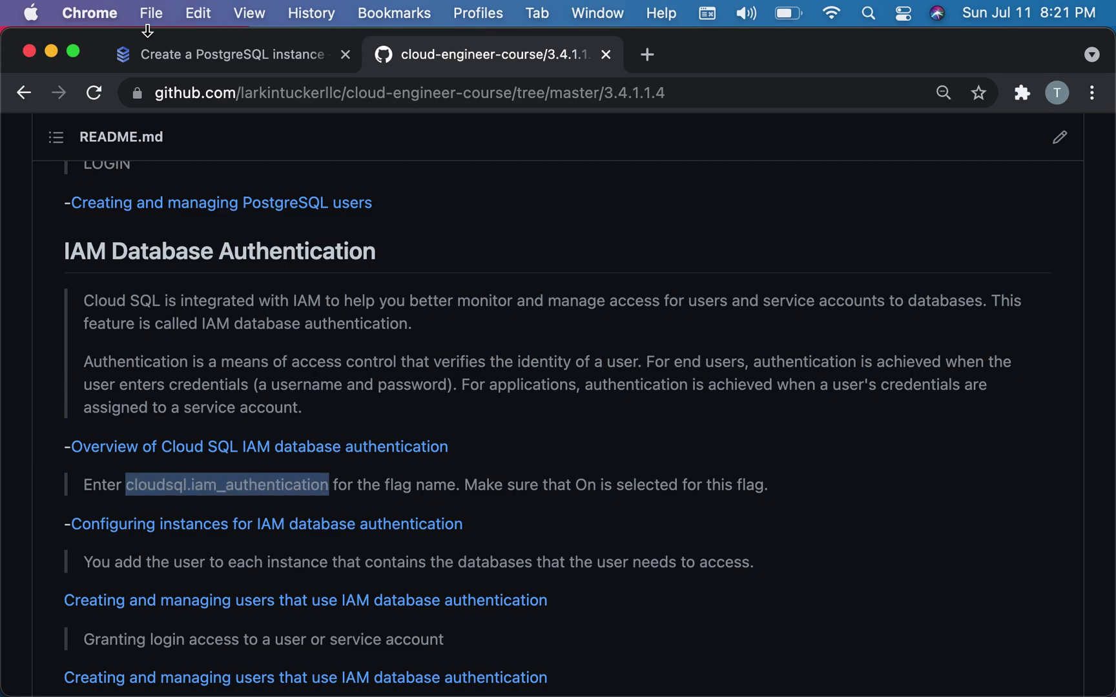
Step: Add the database flag cloudsql.iam_authentication with the value On to the new PostgreSQL instance's configuration options
{"action": "left_click", "coordinate": [180, 54]}
{"action": "scroll", "coordinate": [279, 436], "scroll_direction": "down", "scroll_amount": 5}
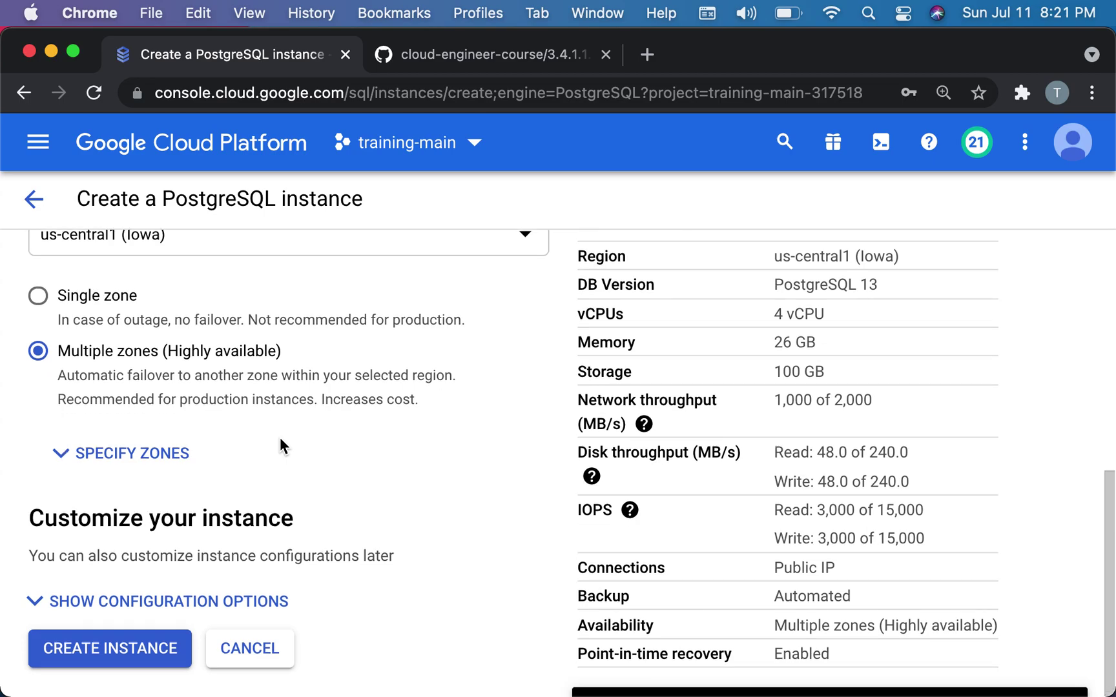
{"action": "left_click", "coordinate": [166, 599]}
{"action": "scroll", "coordinate": [276, 574], "scroll_direction": "down", "scroll_amount": 10}
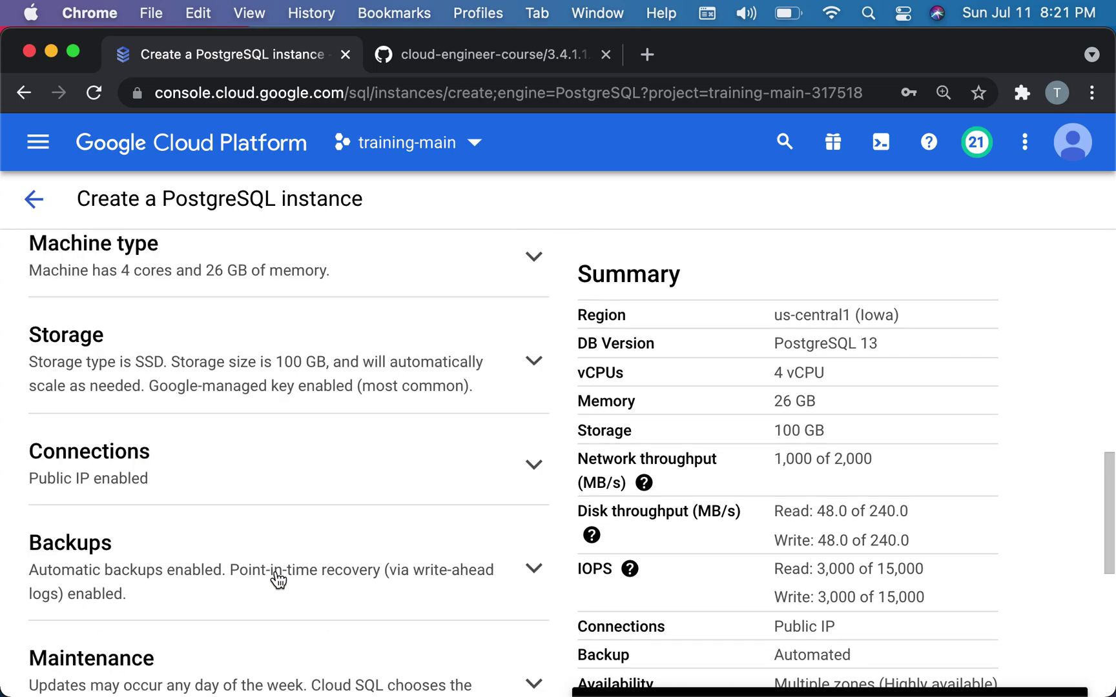
{"action": "left_click", "coordinate": [526, 492]}
{"action": "left_click", "coordinate": [123, 604]}
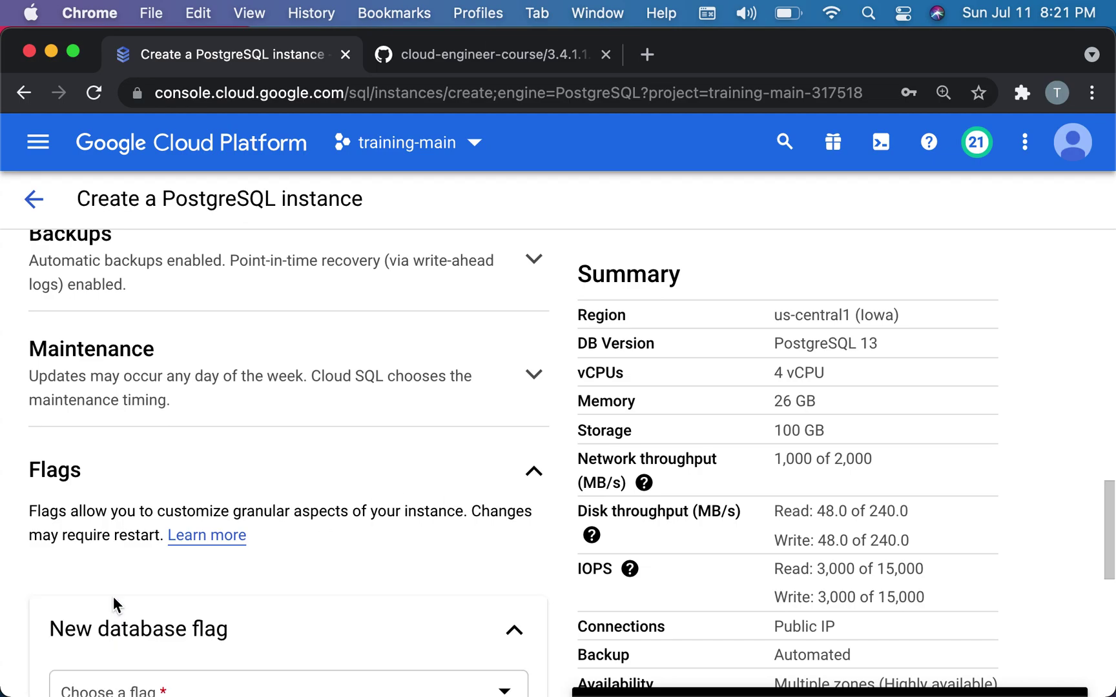
{"action": "scroll", "coordinate": [114, 603], "scroll_direction": "down", "scroll_amount": 2}
{"action": "left_click", "coordinate": [107, 569]}
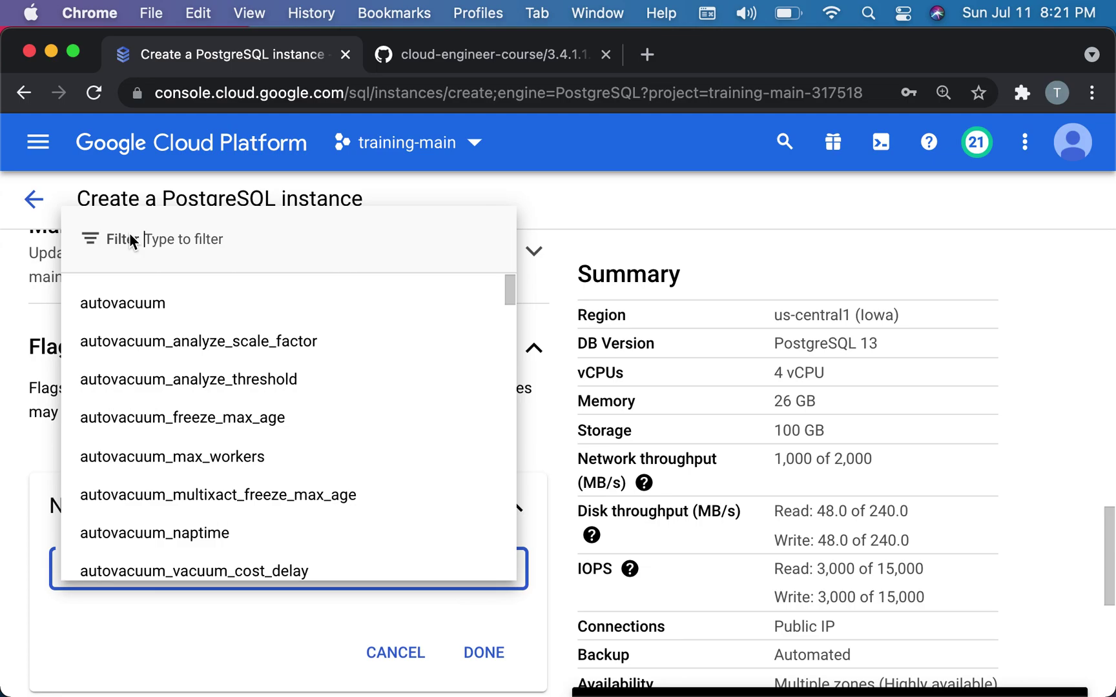
{"action": "key", "text": "super+v"}
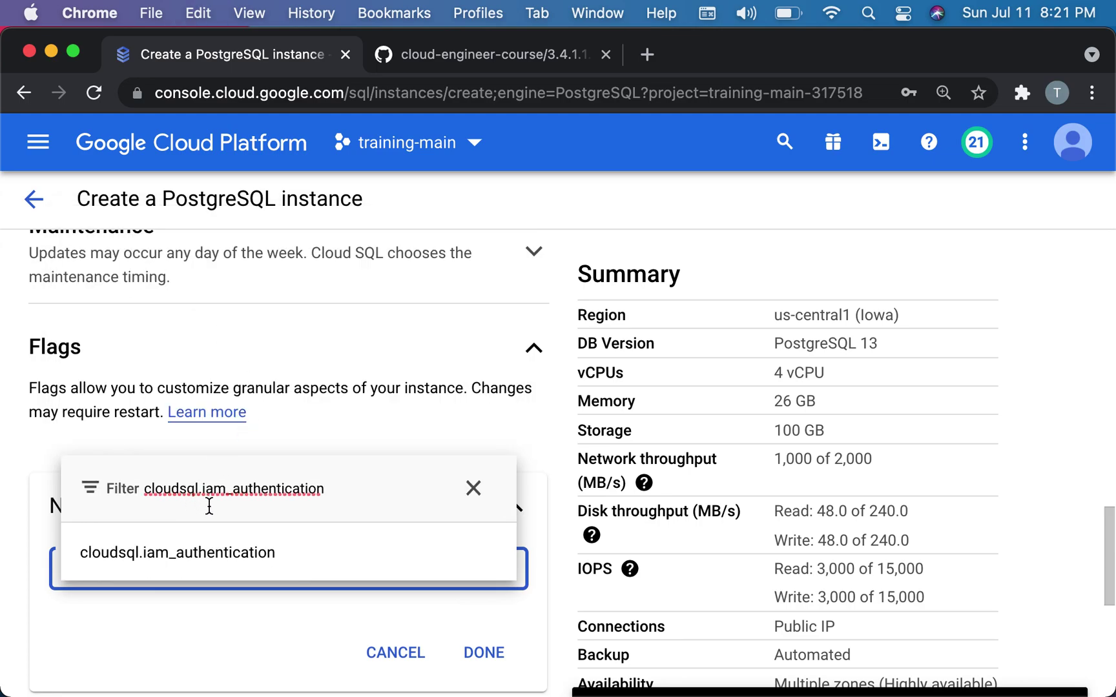
{"action": "left_click", "coordinate": [226, 559]}
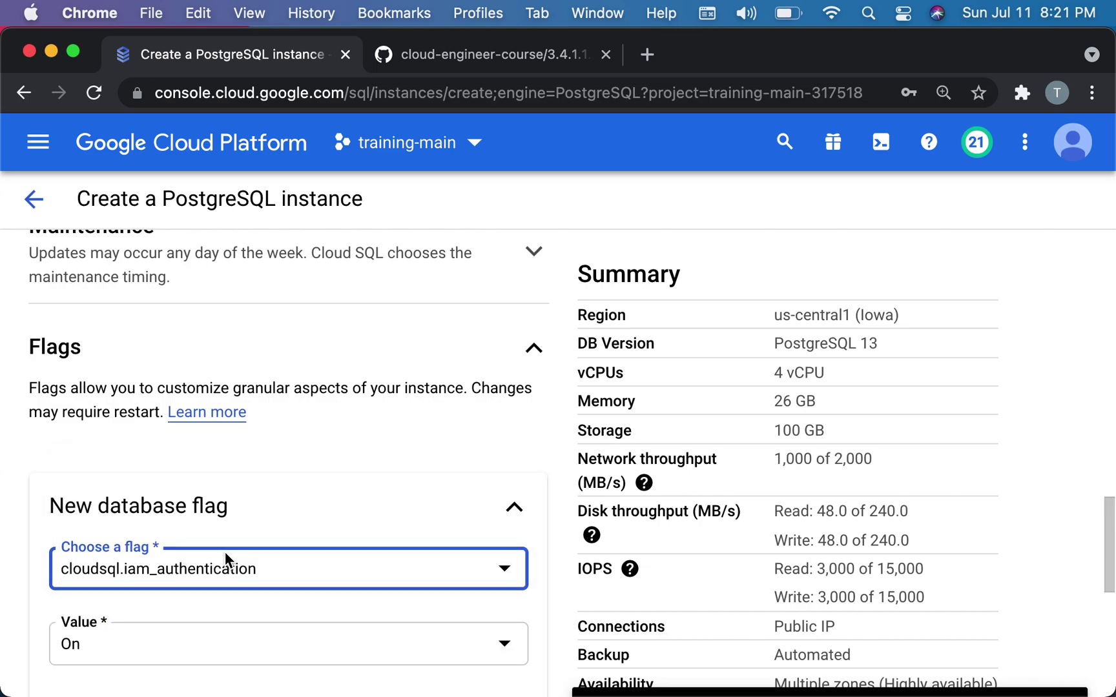
{"action": "scroll", "coordinate": [289, 562], "scroll_direction": "down", "scroll_amount": 2}
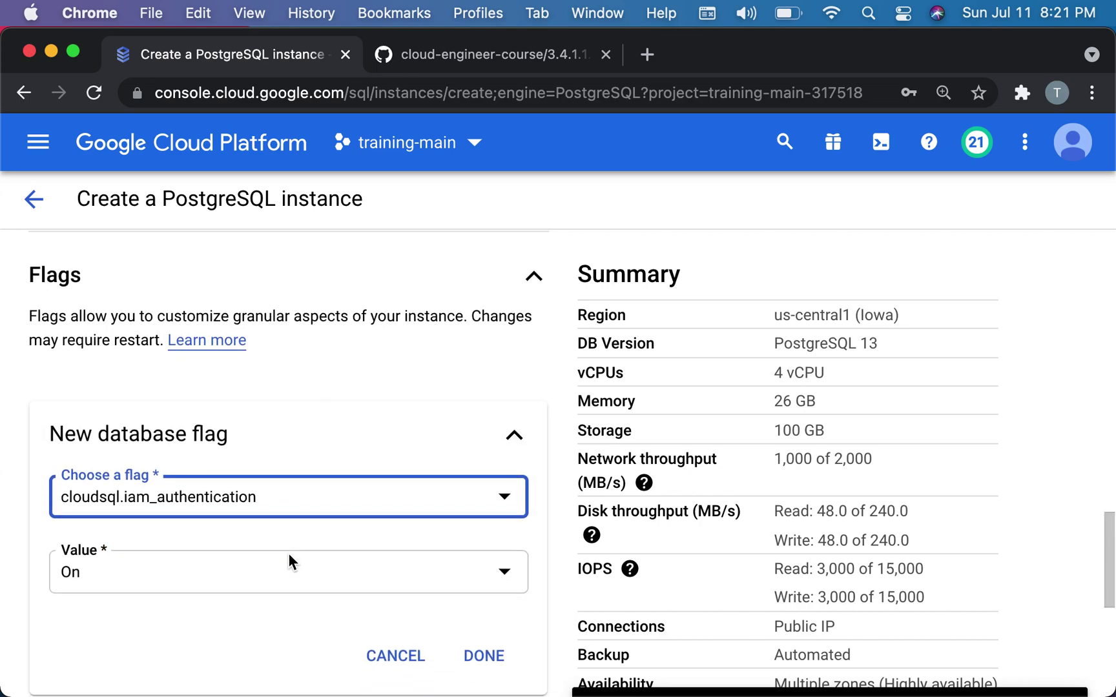
{"action": "left_click", "coordinate": [486, 653]}
Step: Create the my-db2 instance with the configured settings and dismiss the creation notification
{"action": "scroll", "coordinate": [485, 649], "scroll_direction": "down", "scroll_amount": 4}
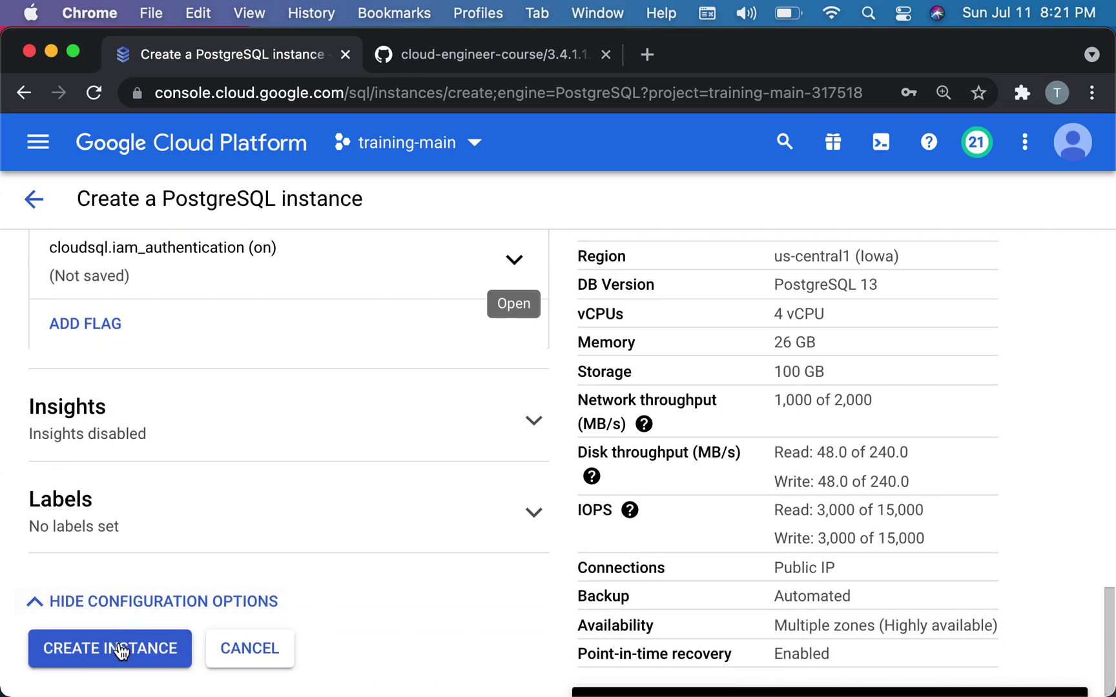
{"action": "left_click", "coordinate": [119, 649]}
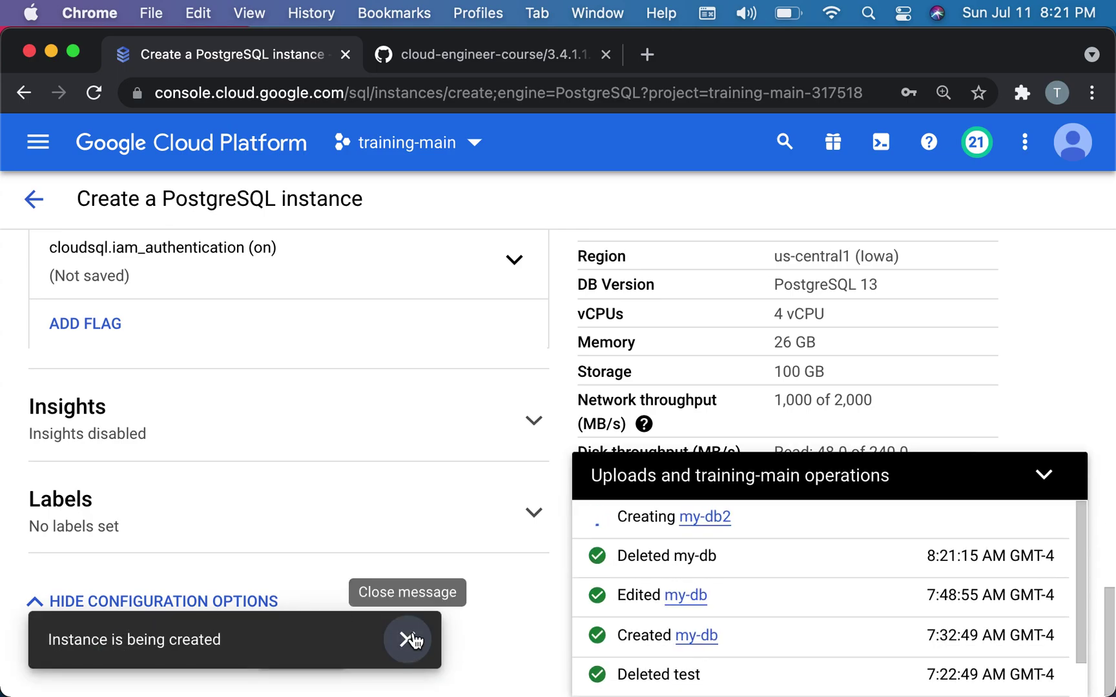
{"action": "left_click", "coordinate": [407, 639]}
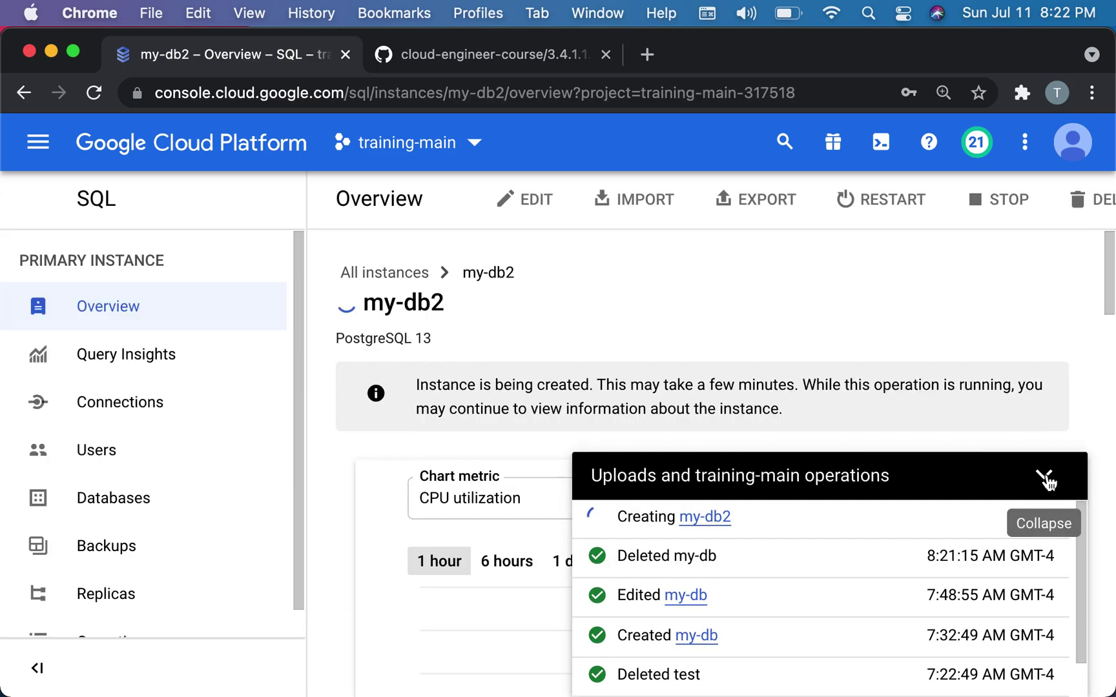
{"action": "left_click", "coordinate": [1045, 474]}
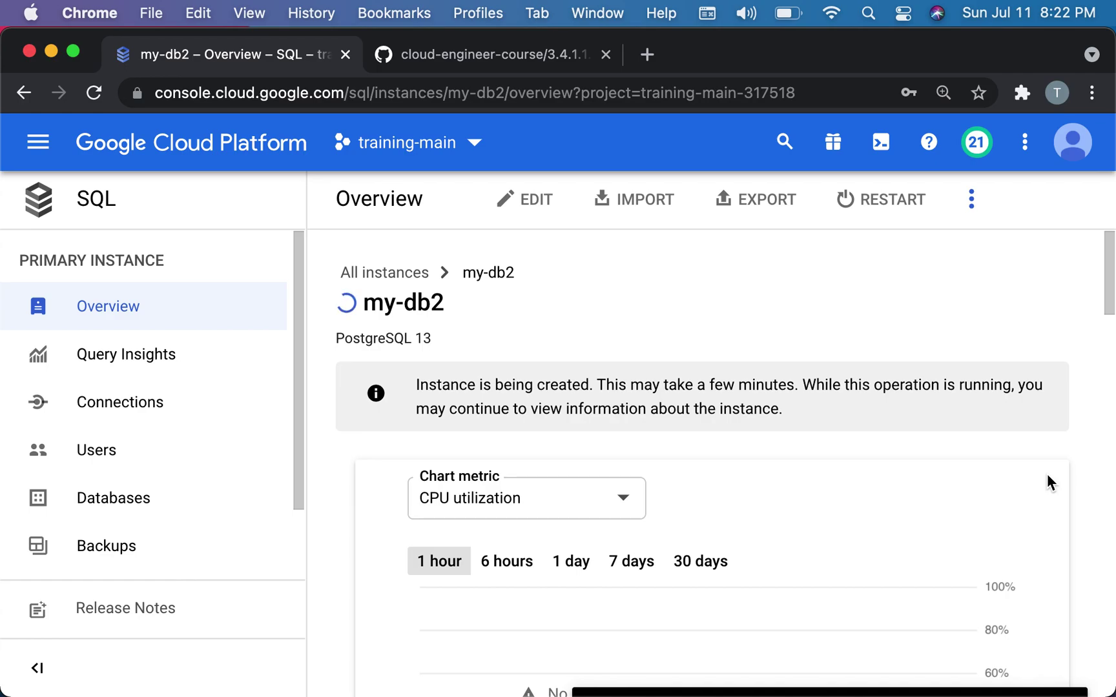
{"action": "key", "text": "ctrl+Up"}
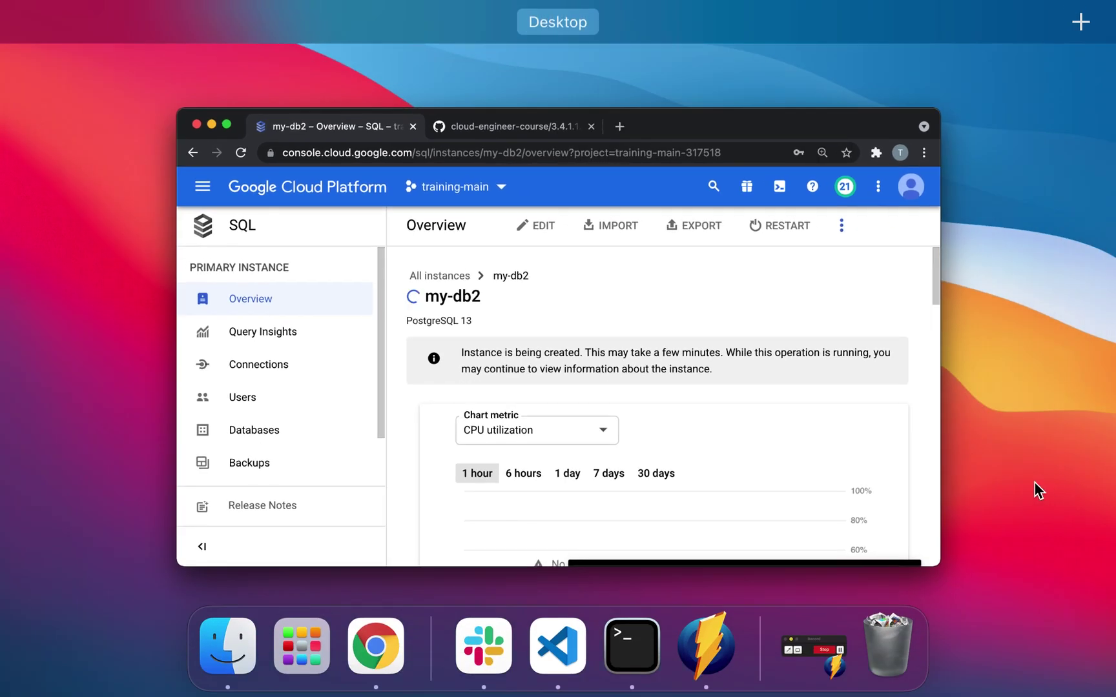
{"action": "left_click", "coordinate": [814, 678]}
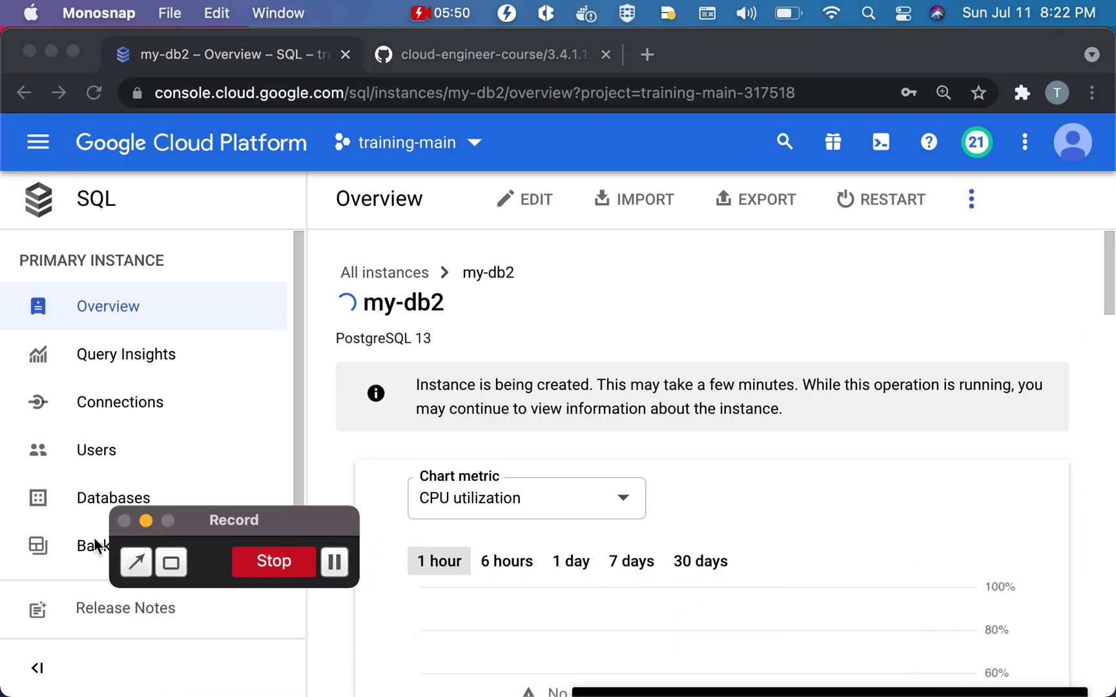
{"action": "left_click", "coordinate": [335, 563]}
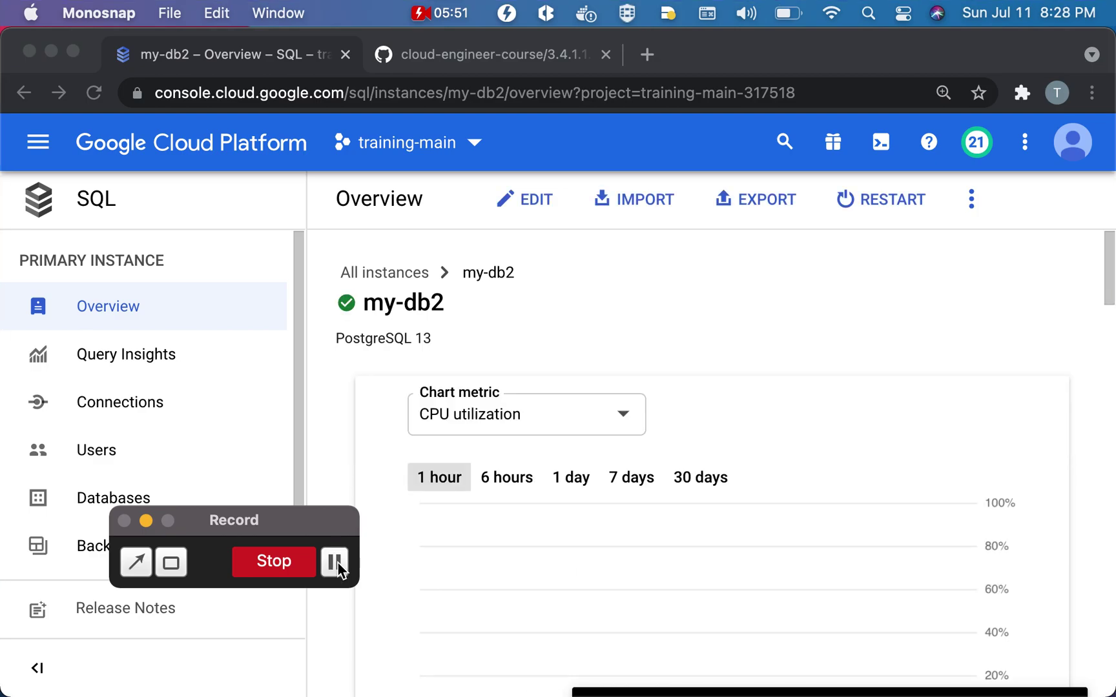
{"action": "left_click", "coordinate": [147, 521]}
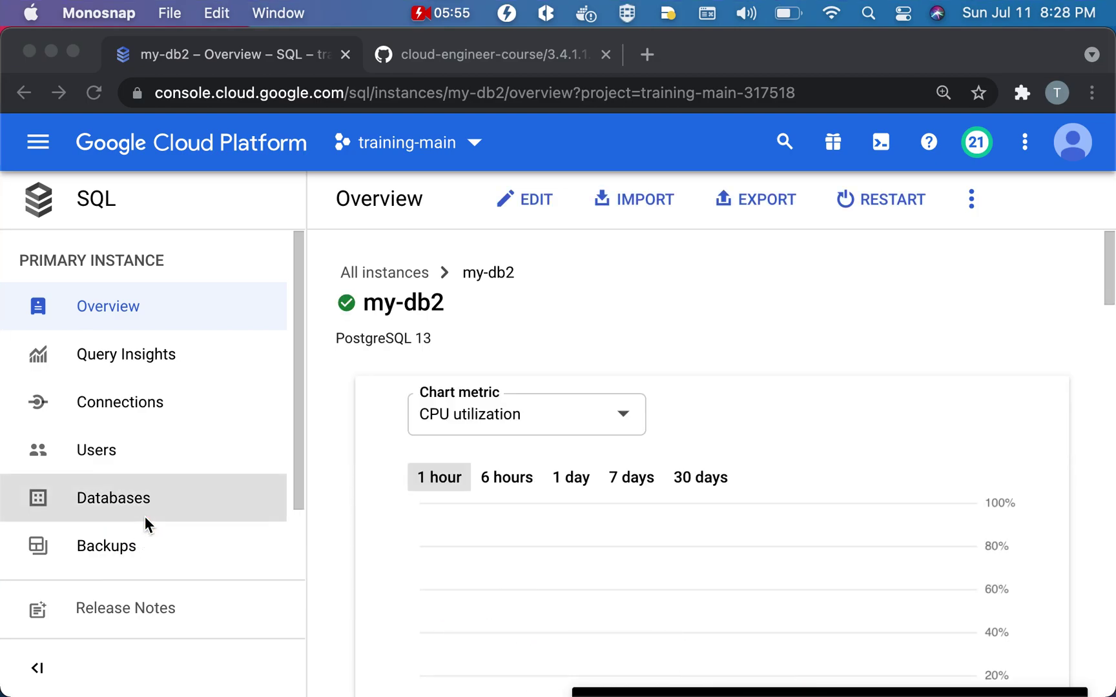
{"action": "left_click", "coordinate": [215, 53]}
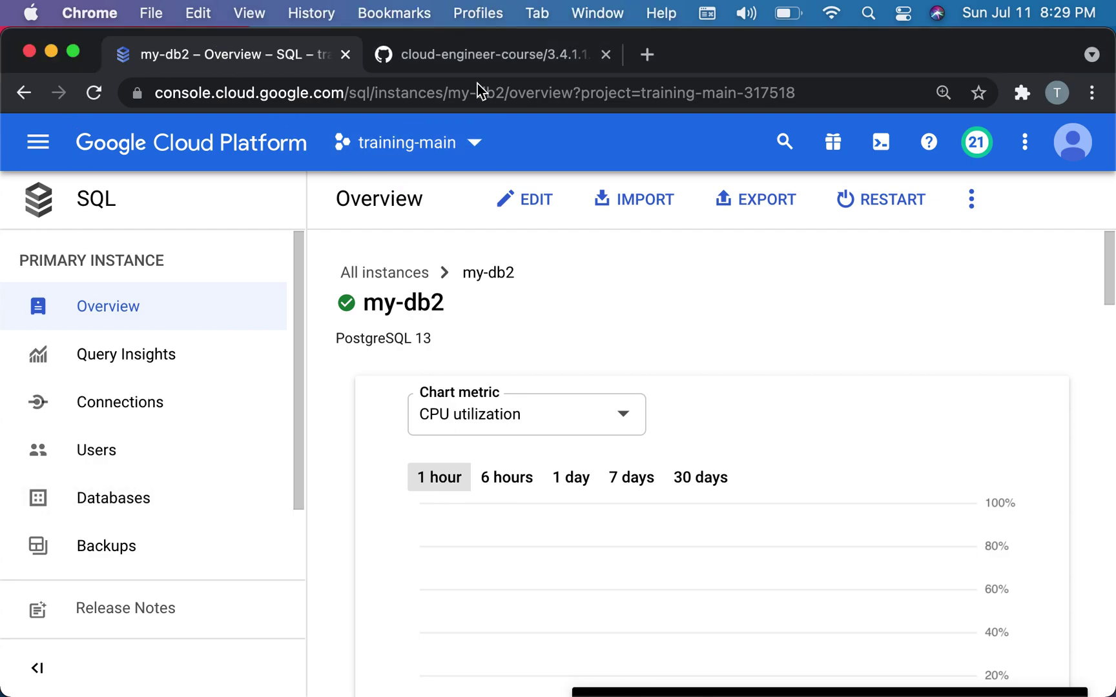
Step: Check the User Account commands in the GitHub README, and copy the public IP address of the my-db2 instance
{"action": "left_click", "coordinate": [491, 64]}
{"action": "scroll", "coordinate": [633, 345], "scroll_direction": "down", "scroll_amount": 10}
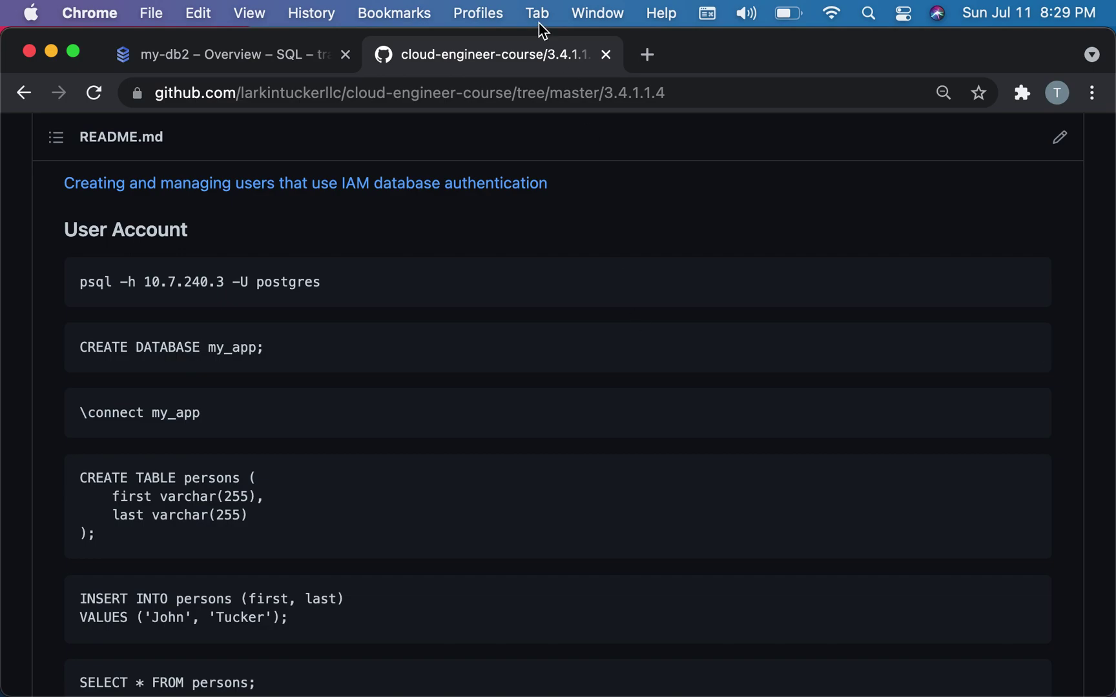
{"action": "left_click", "coordinate": [233, 57]}
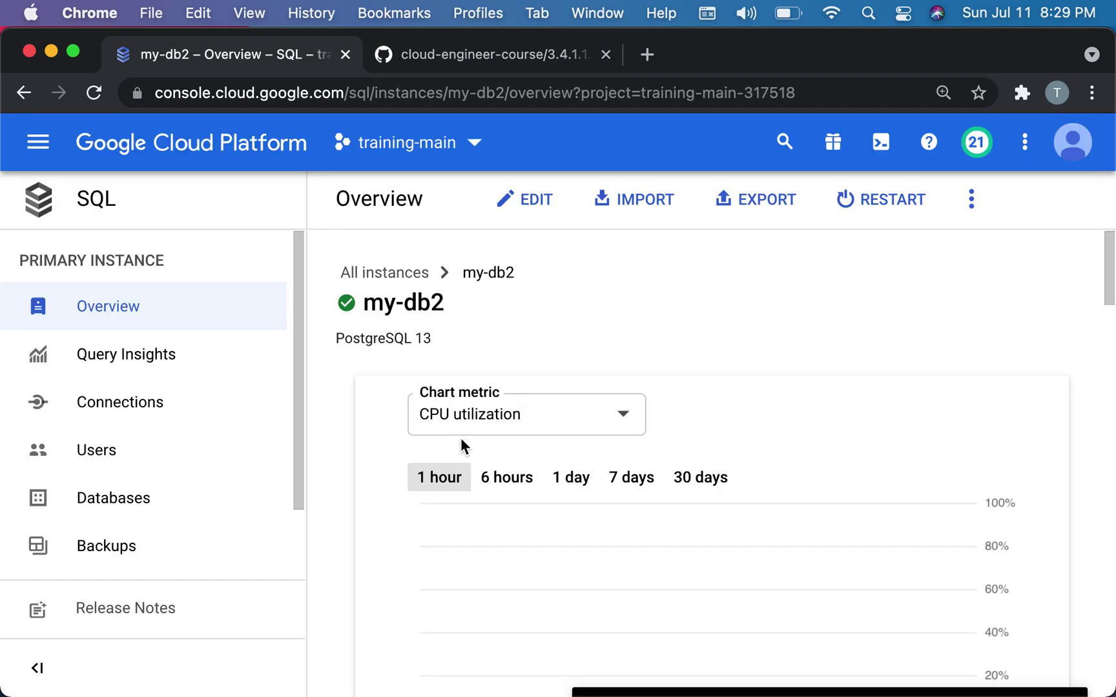
{"action": "scroll", "coordinate": [461, 437], "scroll_direction": "down", "scroll_amount": 6}
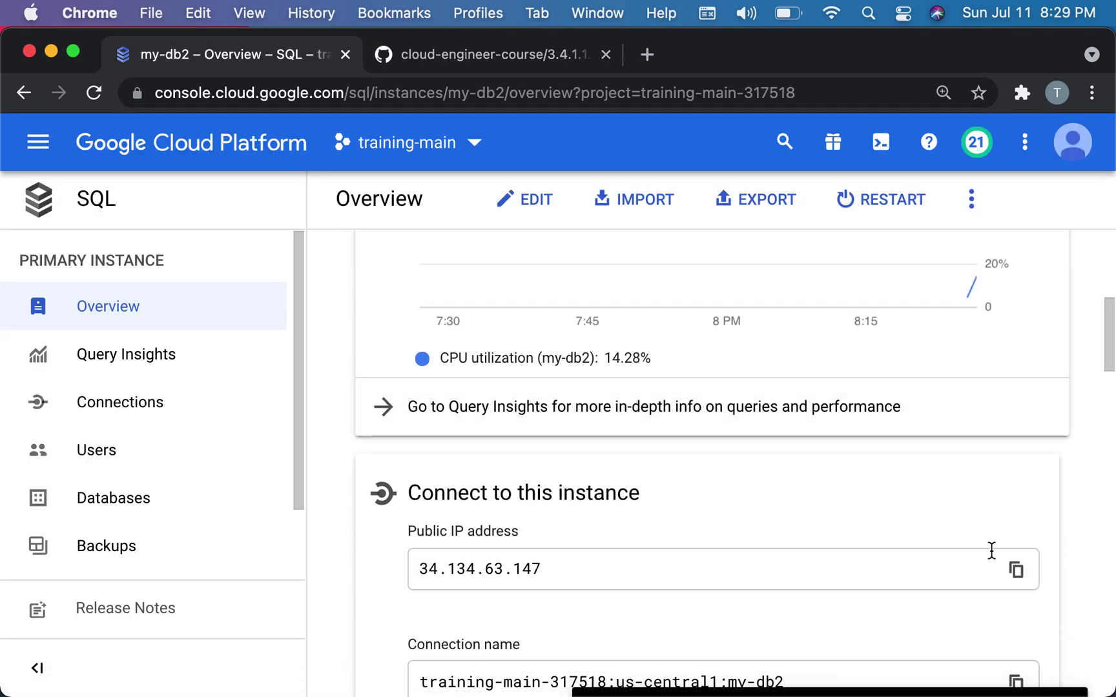
{"action": "left_click", "coordinate": [1016, 569]}
Step: Switch to Terminal, enlarge the text and try to connect with psql -h 34.134.63.147 -U postgres
{"action": "mouse_move", "coordinate": [645, 690]}
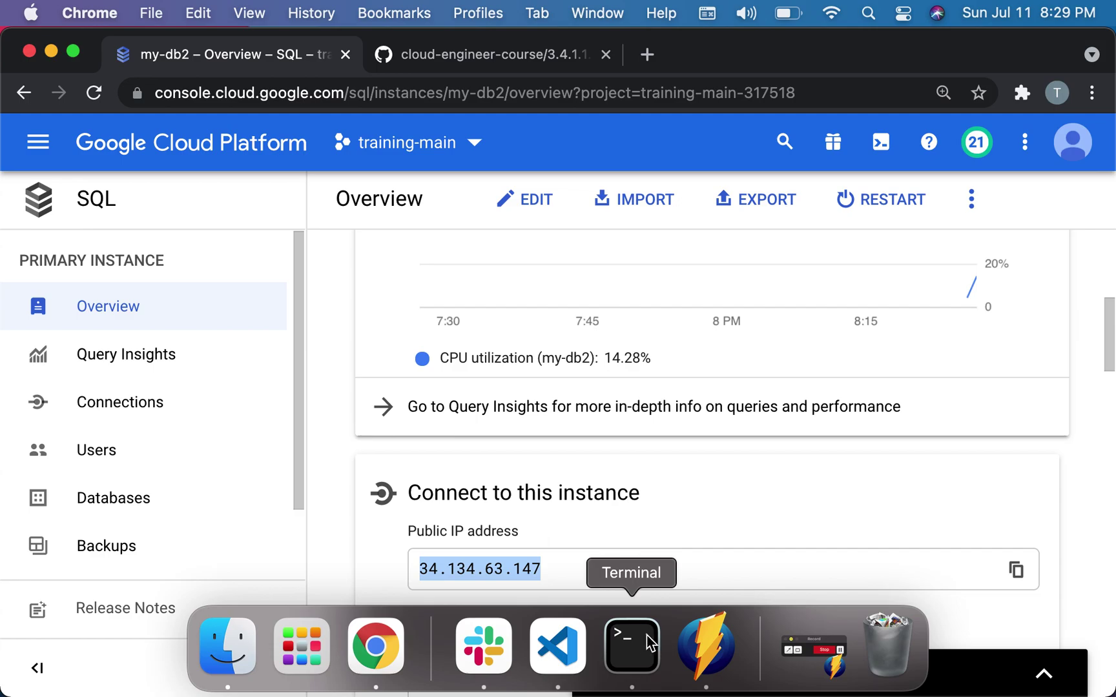
{"action": "left_click", "coordinate": [647, 639]}
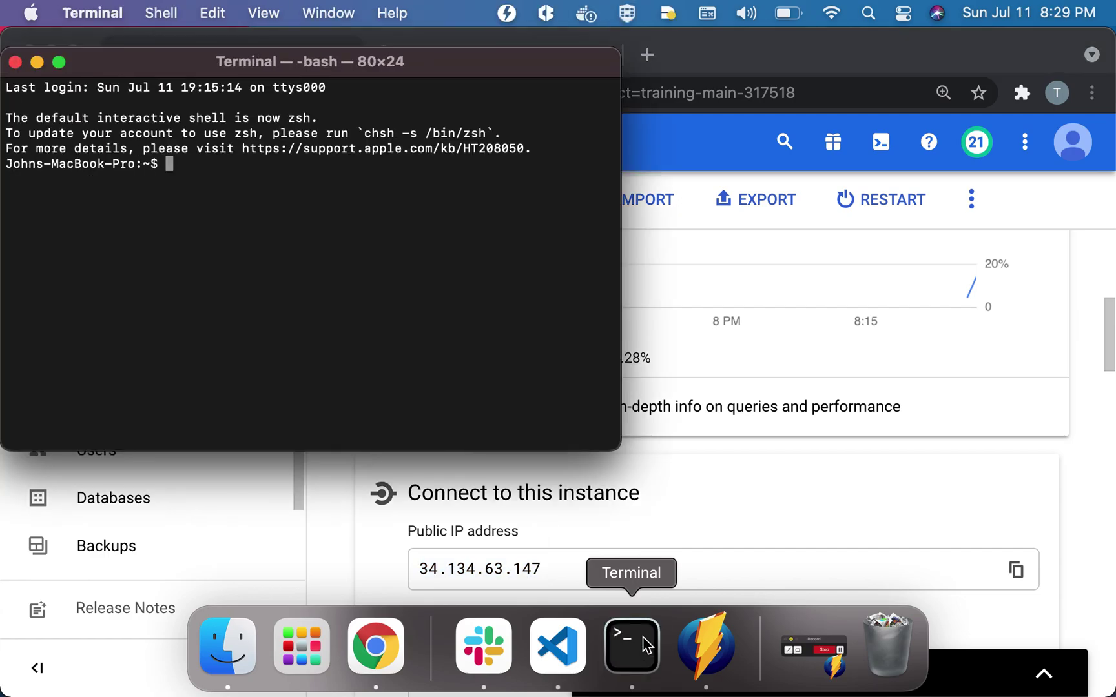
{"action": "key", "text": "super+plus"}
{"action": "key", "text": "super+plus"}
{"action": "key", "text": "super+plus"}
{"action": "type", "text": "psql "}
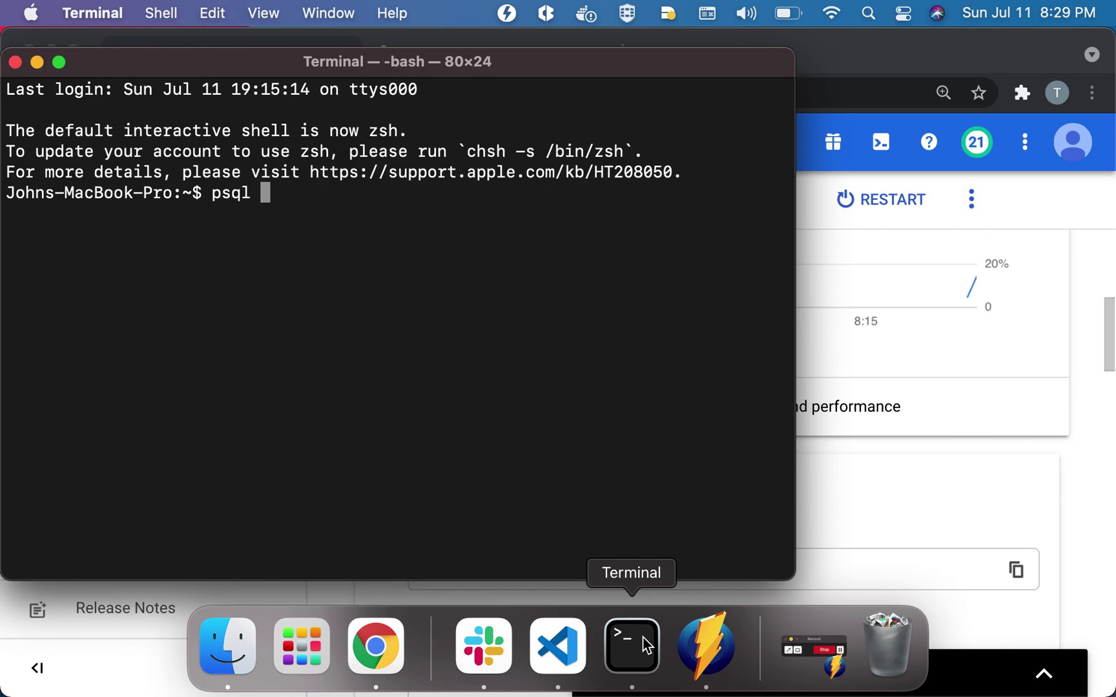
{"action": "type", "text": "-h"}
{"action": "key", "text": "super+v"}
{"action": "type", "text": "-U"}
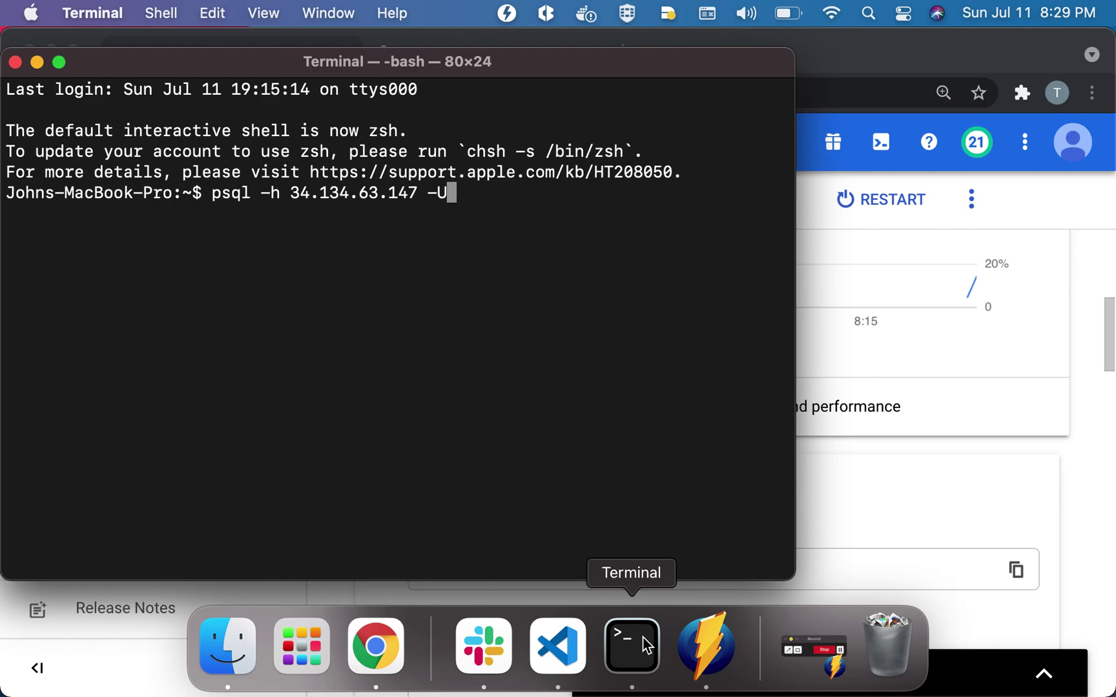
{"action": "type", "text": " postgres"}
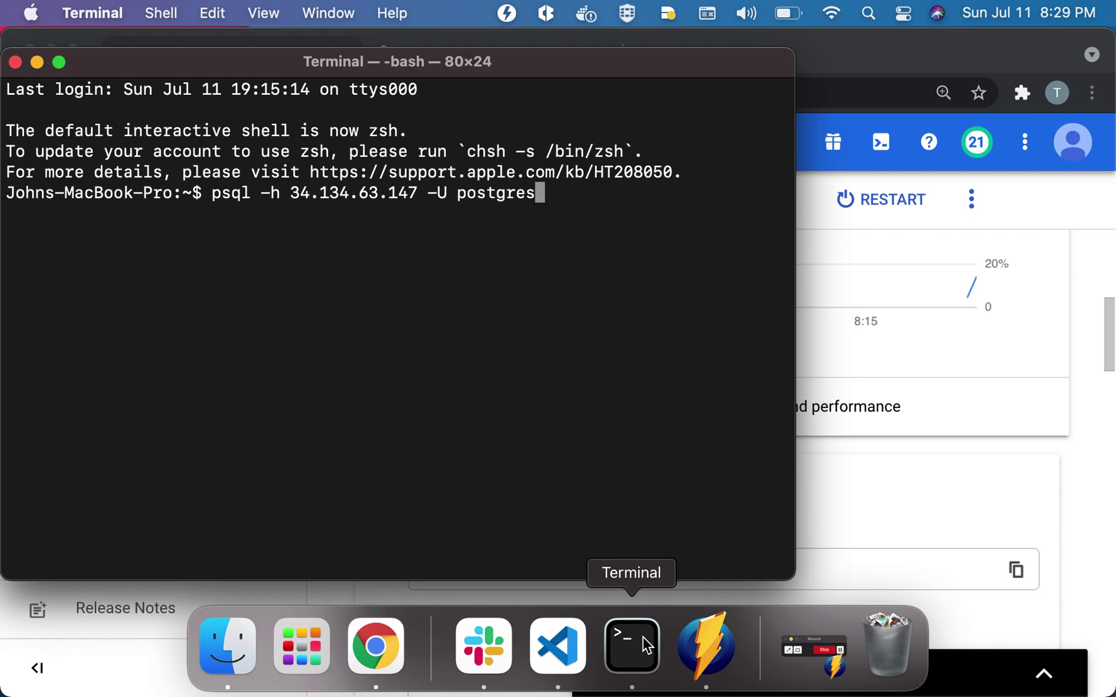
{"action": "key", "text": "Return"}
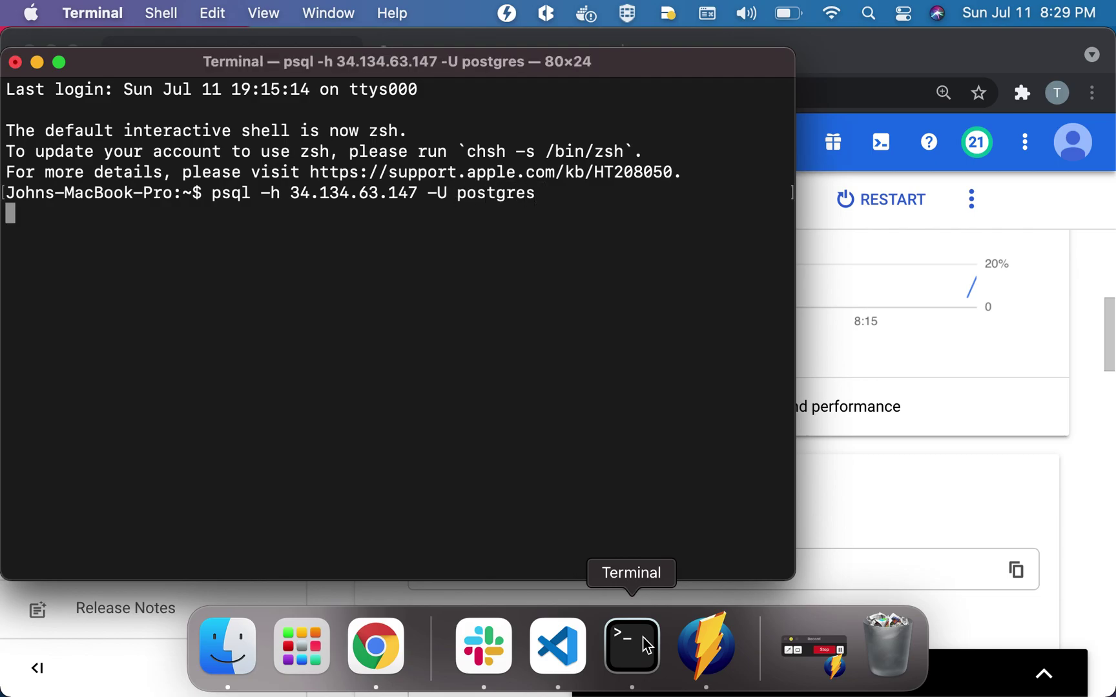
{"action": "key", "text": "ctrl+c"}
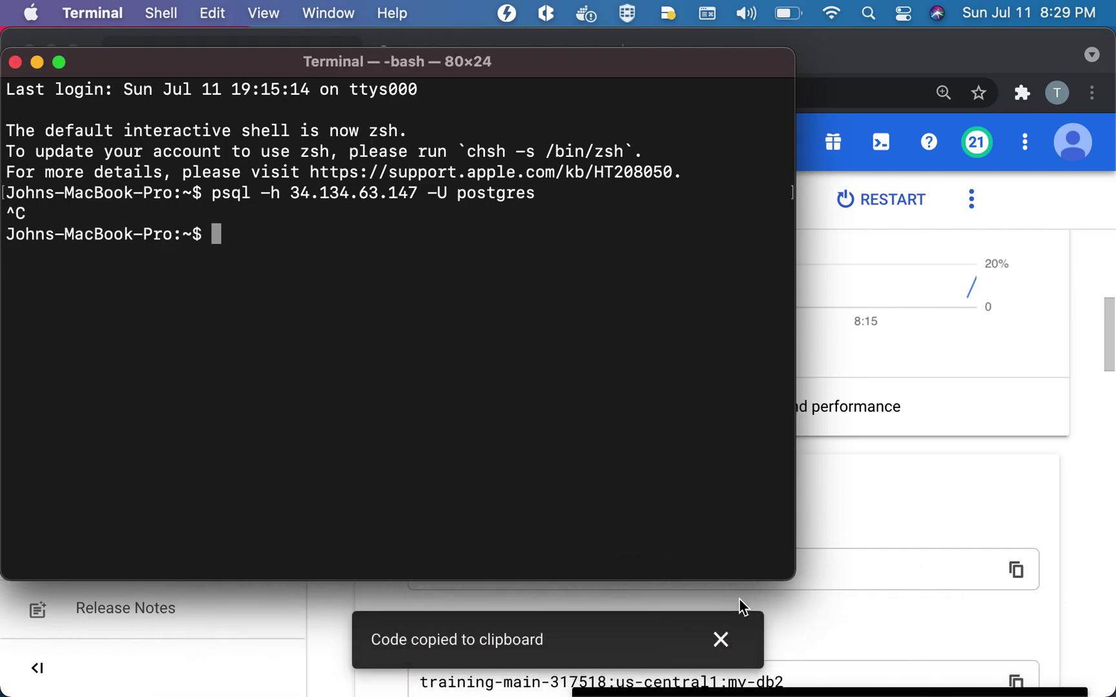
Step: Return to Chrome and start a new authorized network entry in the connection settings of my-db2
{"action": "left_click", "coordinate": [965, 339]}
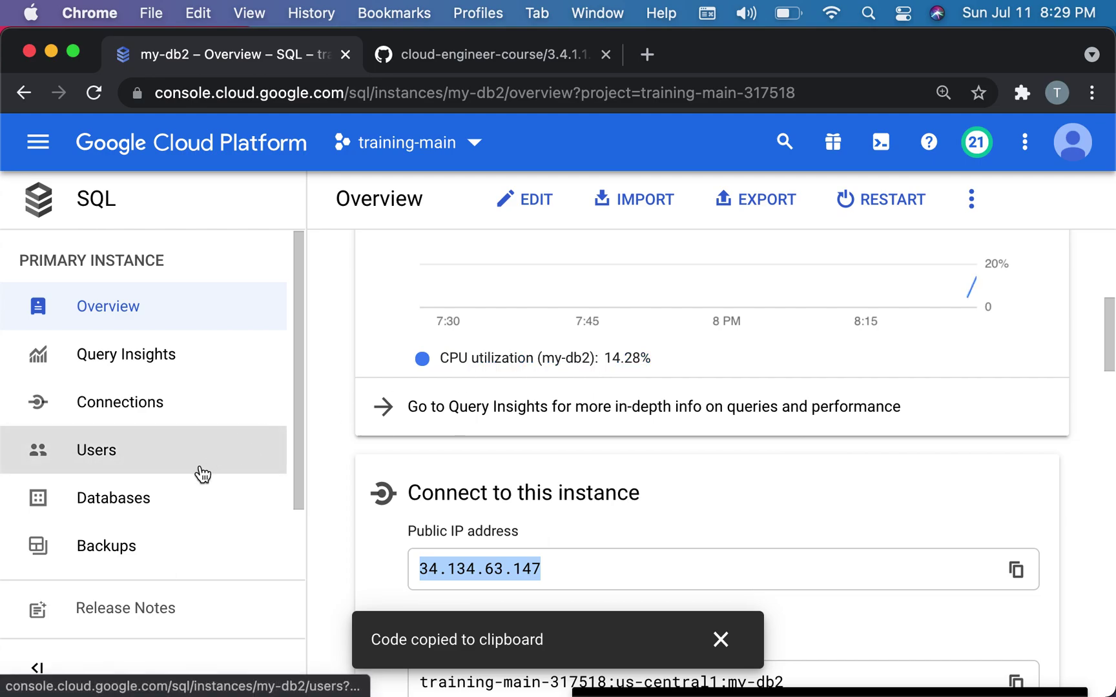
{"action": "left_click", "coordinate": [154, 405]}
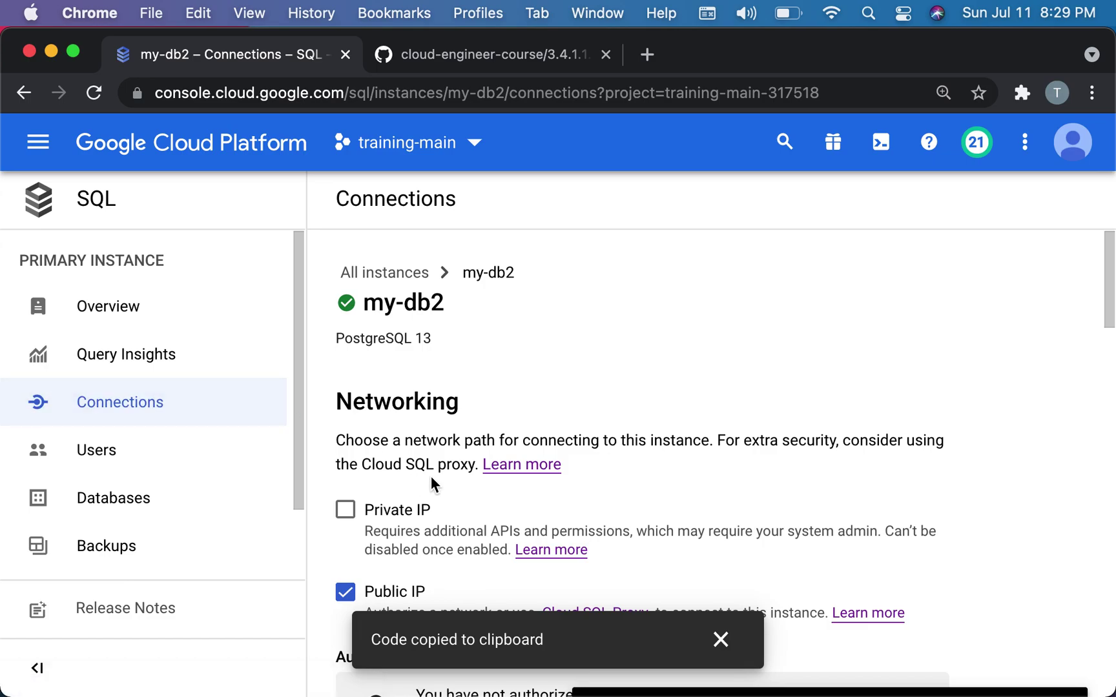
{"action": "scroll", "coordinate": [431, 486], "scroll_direction": "down", "scroll_amount": 3}
{"action": "left_click", "coordinate": [720, 632]}
{"action": "scroll", "coordinate": [704, 637], "scroll_direction": "down", "scroll_amount": 3}
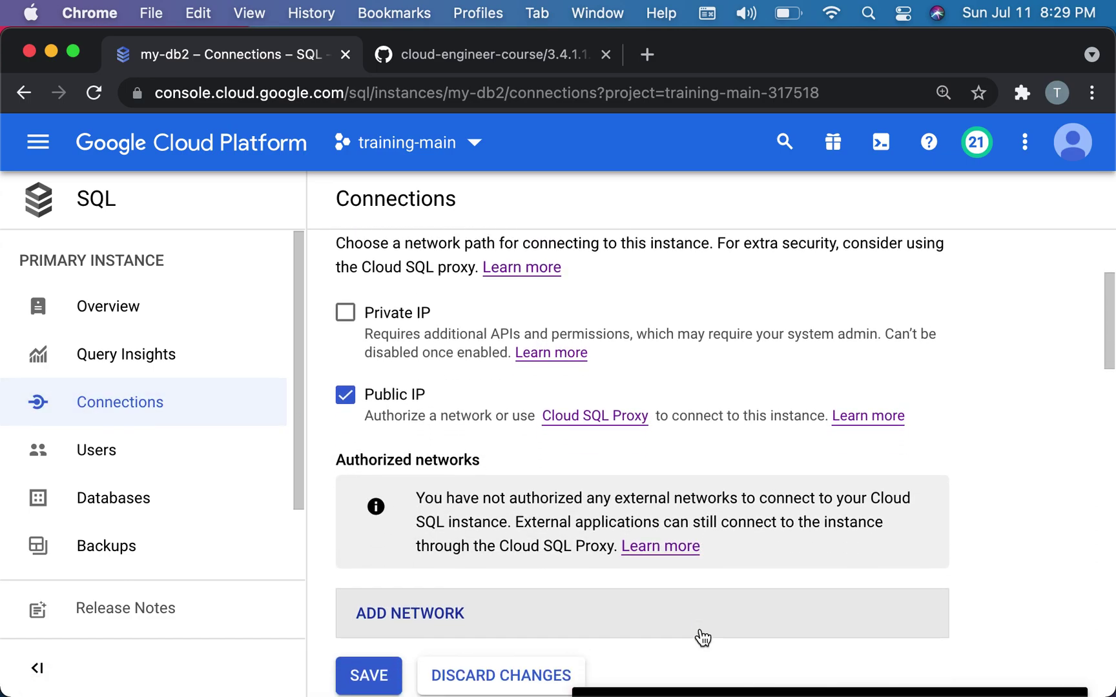
{"action": "left_click", "coordinate": [418, 516]}
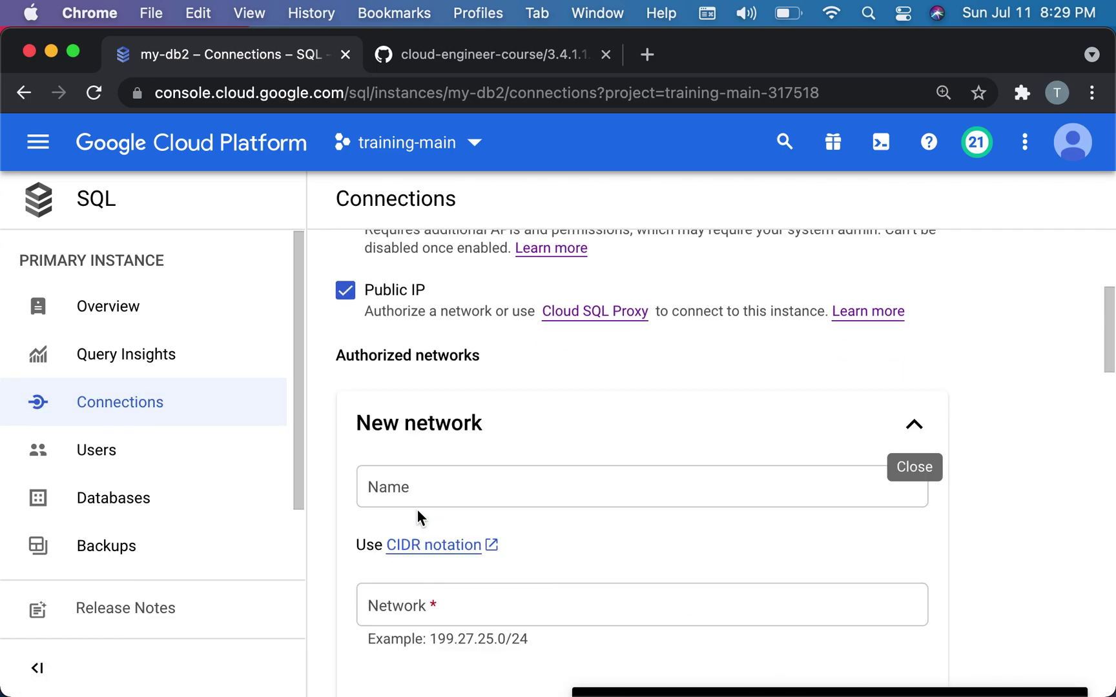
Step: Search Google for "what is my ip address" in a new tab and copy the public IP address shown
{"action": "left_click", "coordinate": [647, 55]}
{"action": "type", "text": "what is"}
{"action": "key", "text": "Return"}
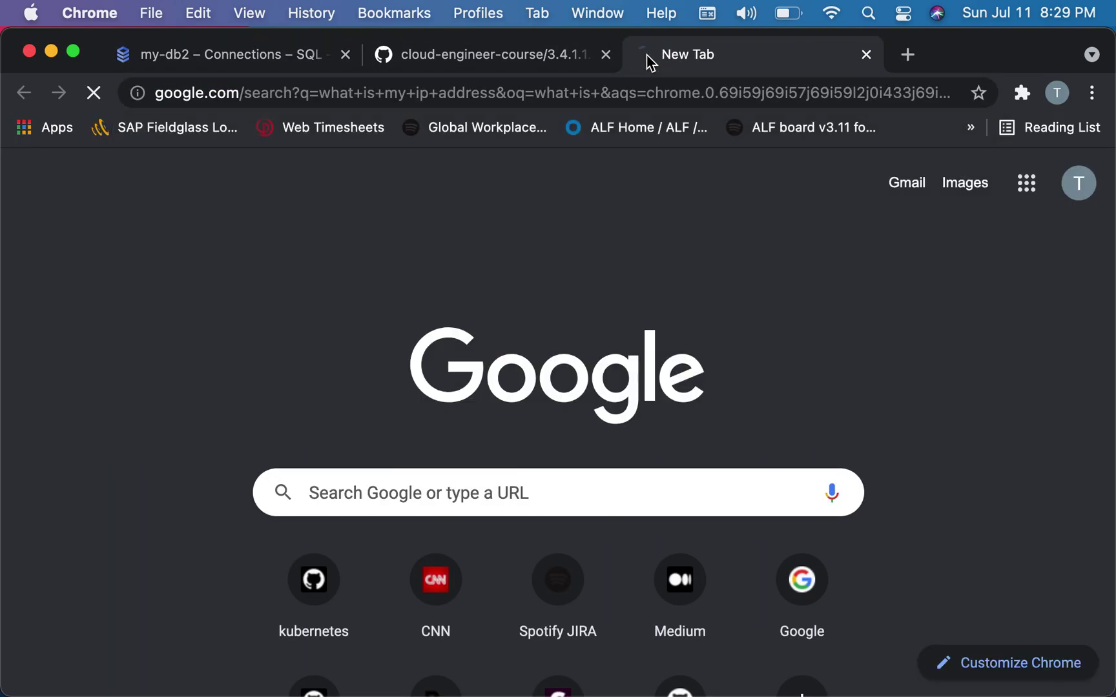
{"action": "left_click_drag", "start_coordinate": [383, 414], "coordinate": [218, 413]}
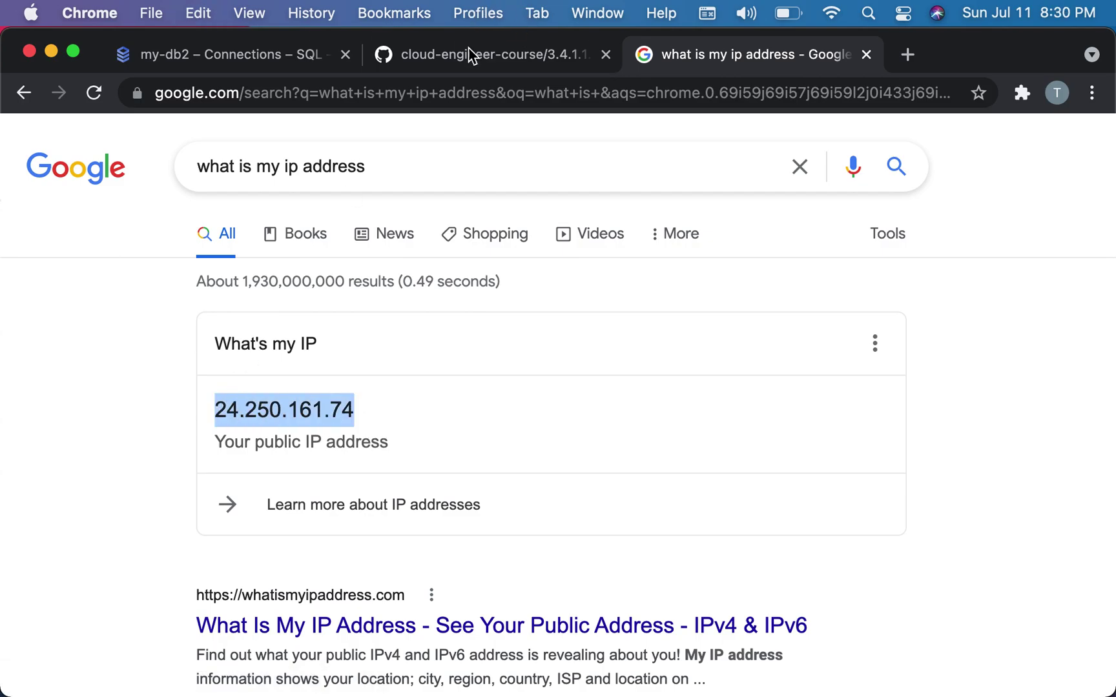
{"action": "left_click", "coordinate": [260, 56]}
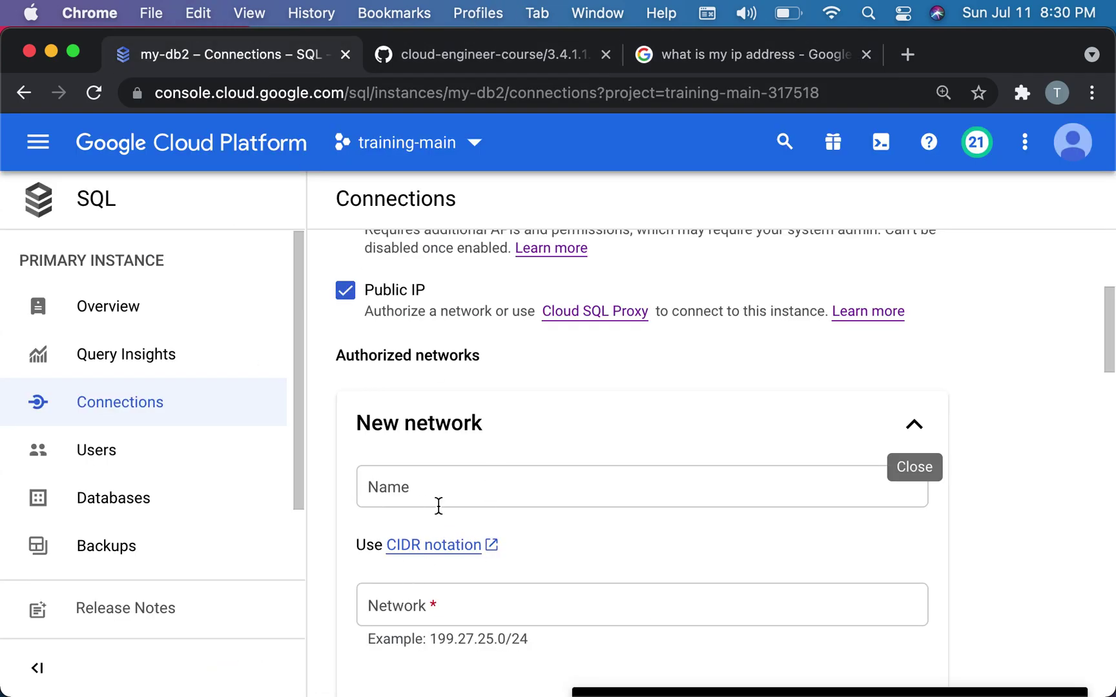
{"action": "left_click", "coordinate": [410, 493]}
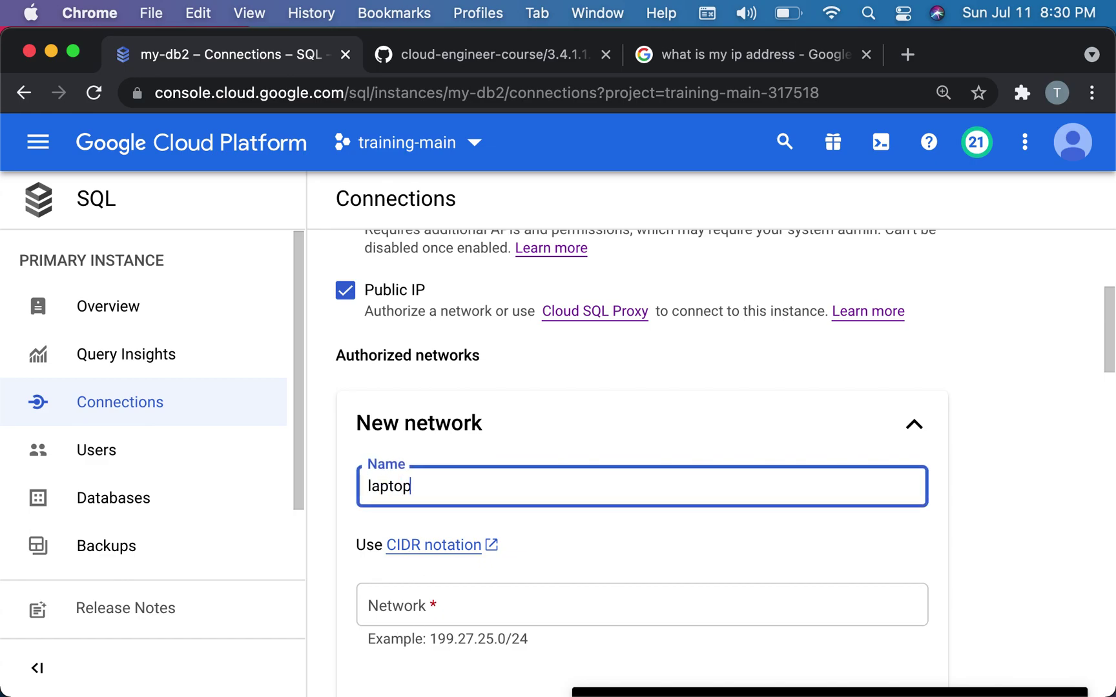
{"action": "left_click", "coordinate": [401, 605]}
{"action": "key", "text": "super+v"}
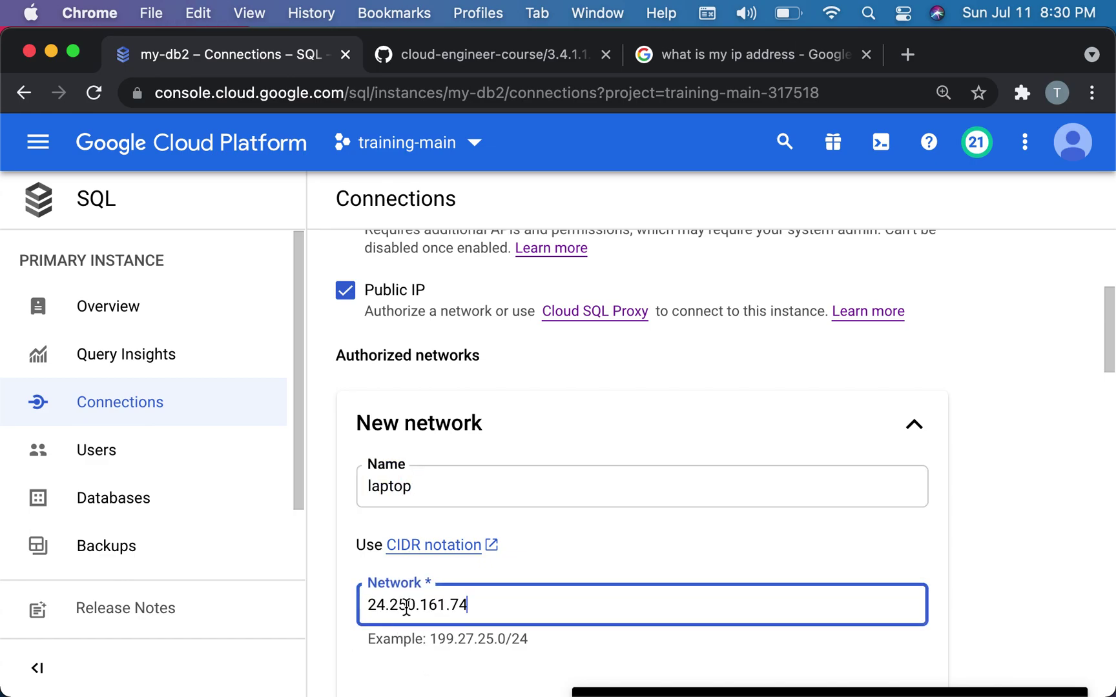
{"action": "scroll", "coordinate": [406, 607], "scroll_direction": "down", "scroll_amount": 3}
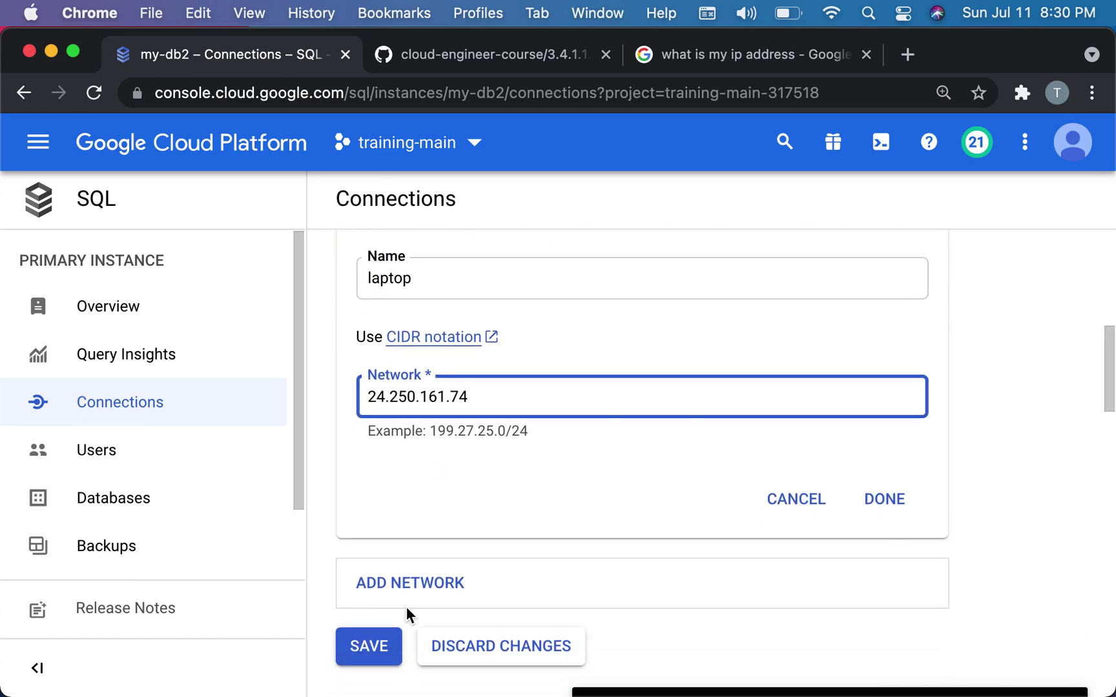
{"action": "left_click", "coordinate": [869, 512]}
{"action": "left_click", "coordinate": [366, 567]}
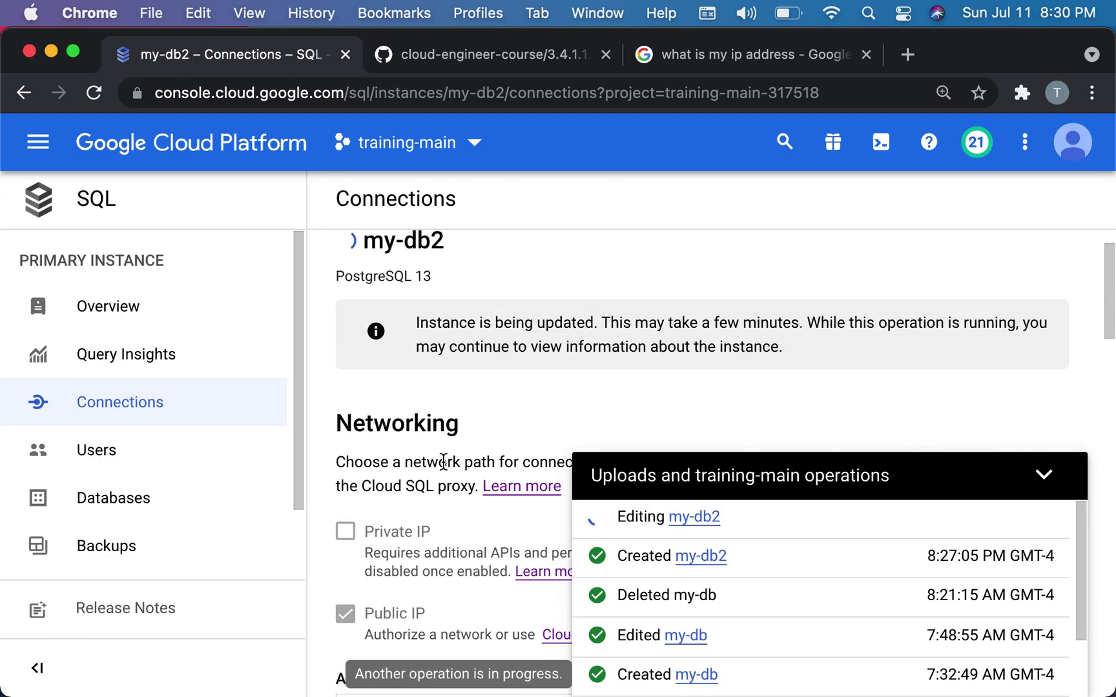
{"action": "mouse_move", "coordinate": [555, 678]}
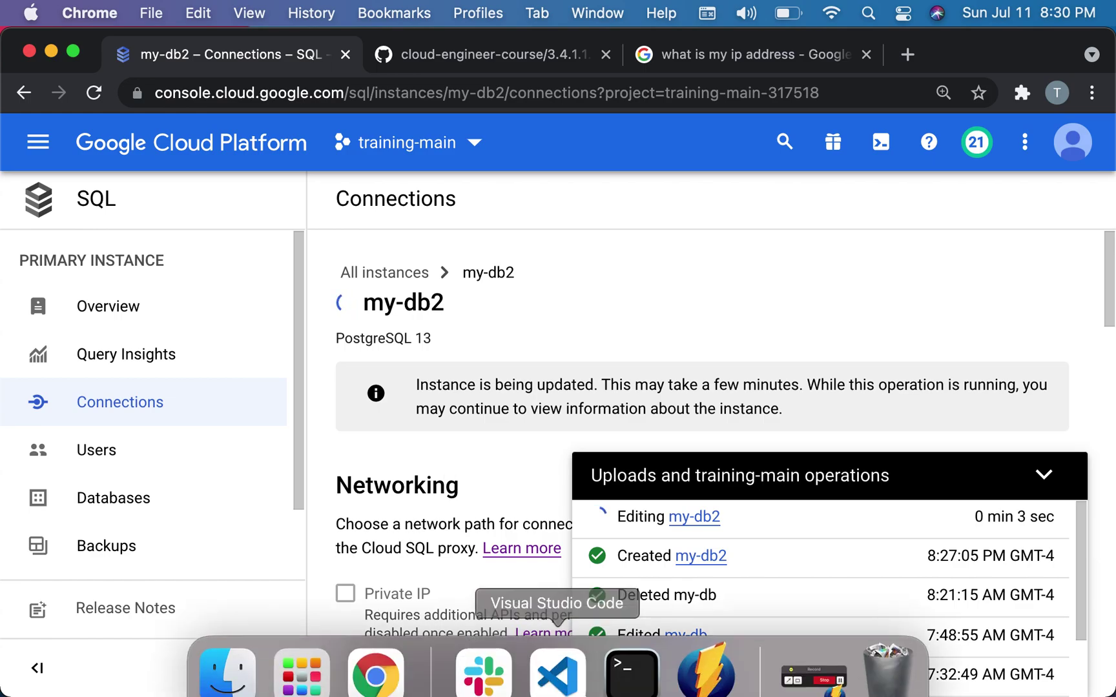
{"action": "left_click", "coordinate": [814, 648]}
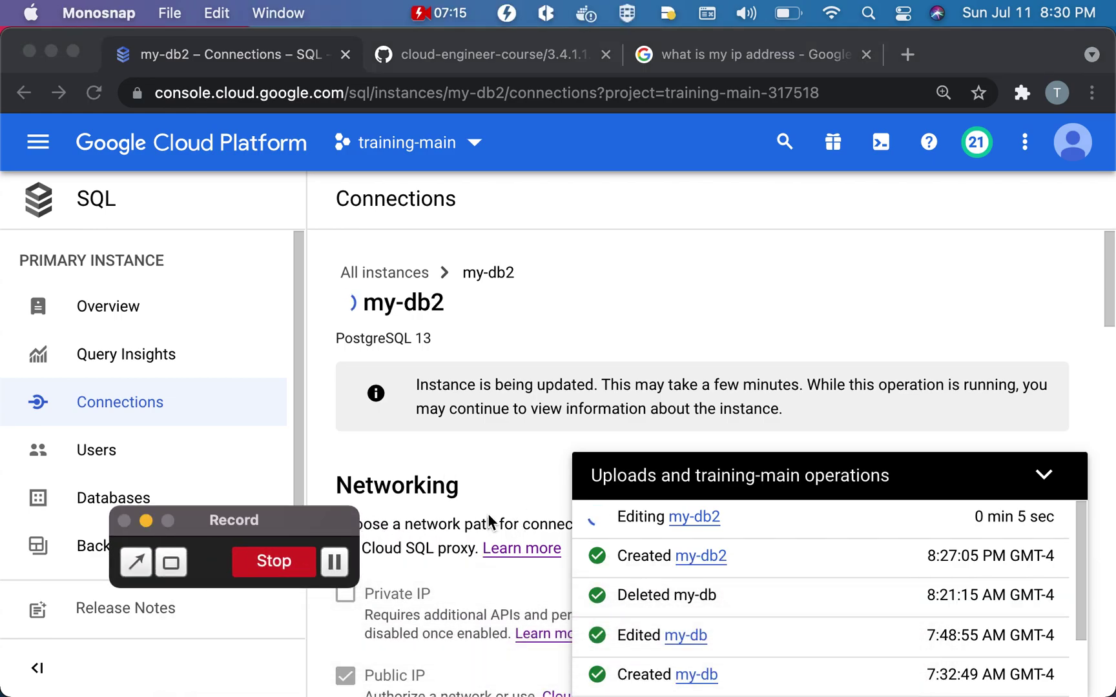
{"action": "left_click", "coordinate": [335, 555]}
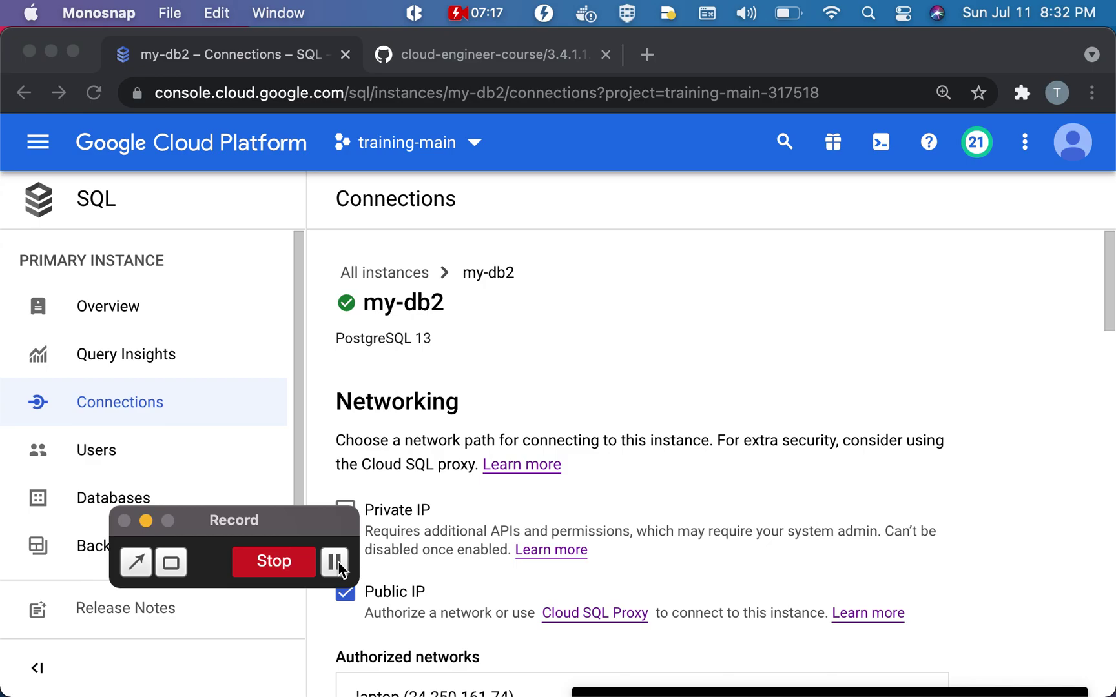
{"action": "left_click", "coordinate": [146, 521]}
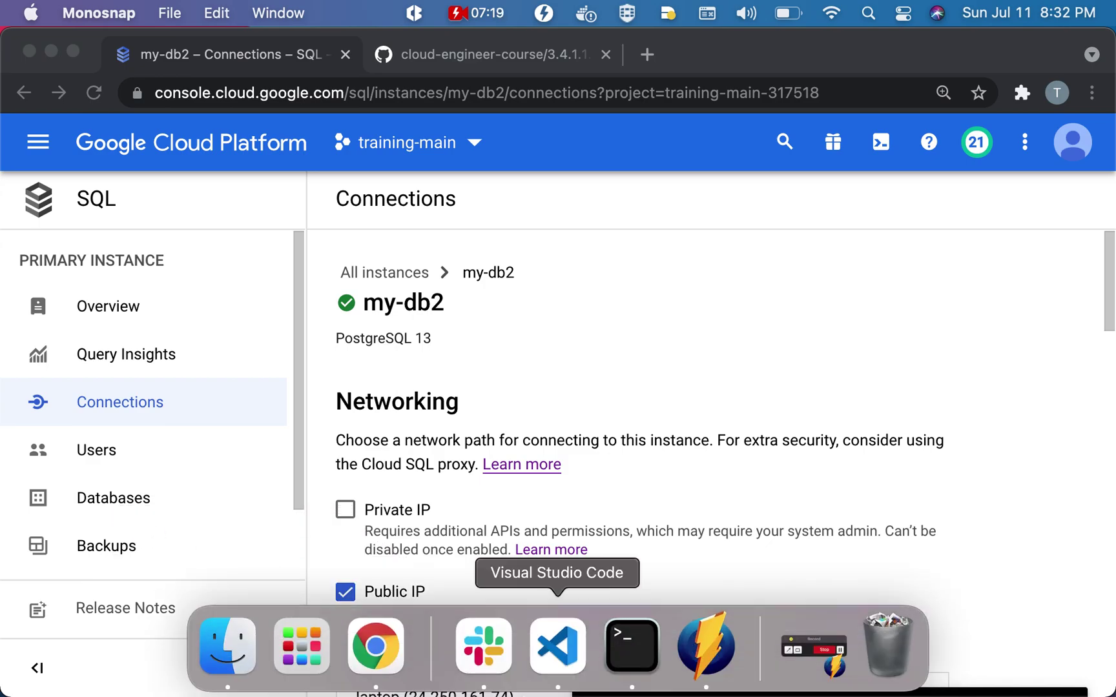
Step: Rerun psql -h 34.134.63.147 -U postgres in Terminal, enter the postgres user's password, and return to Chrome
{"action": "left_click", "coordinate": [632, 645]}
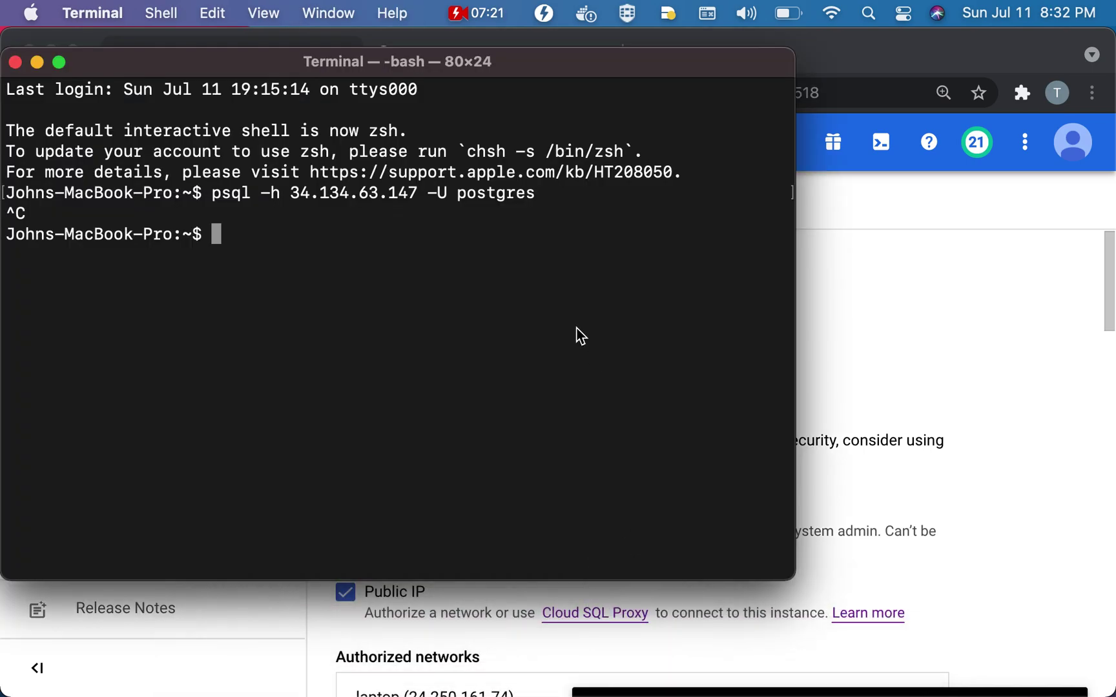
{"action": "key", "text": "Up"}
{"action": "key", "text": "Return"}
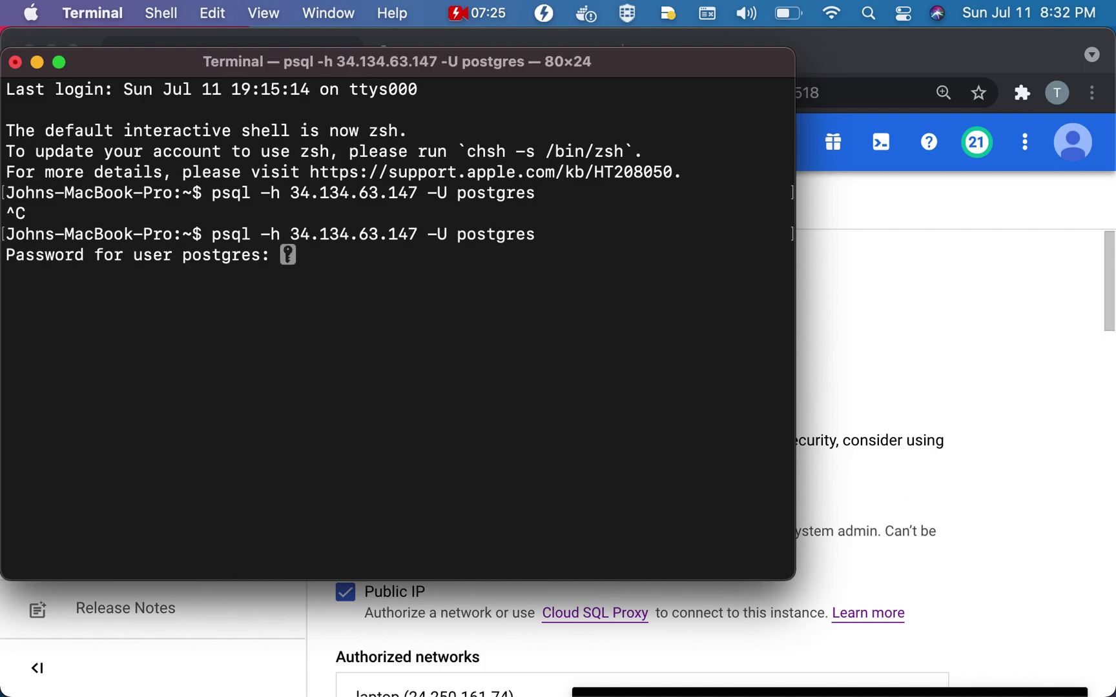
{"action": "key", "text": "Return"}
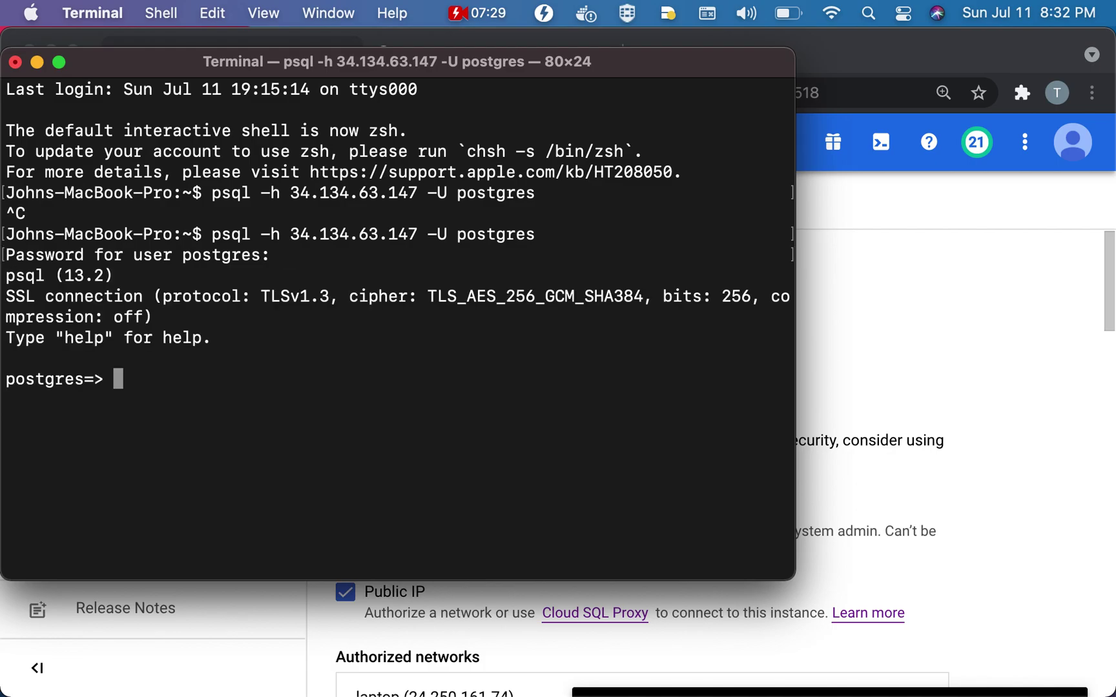
{"action": "left_click", "coordinate": [1008, 349]}
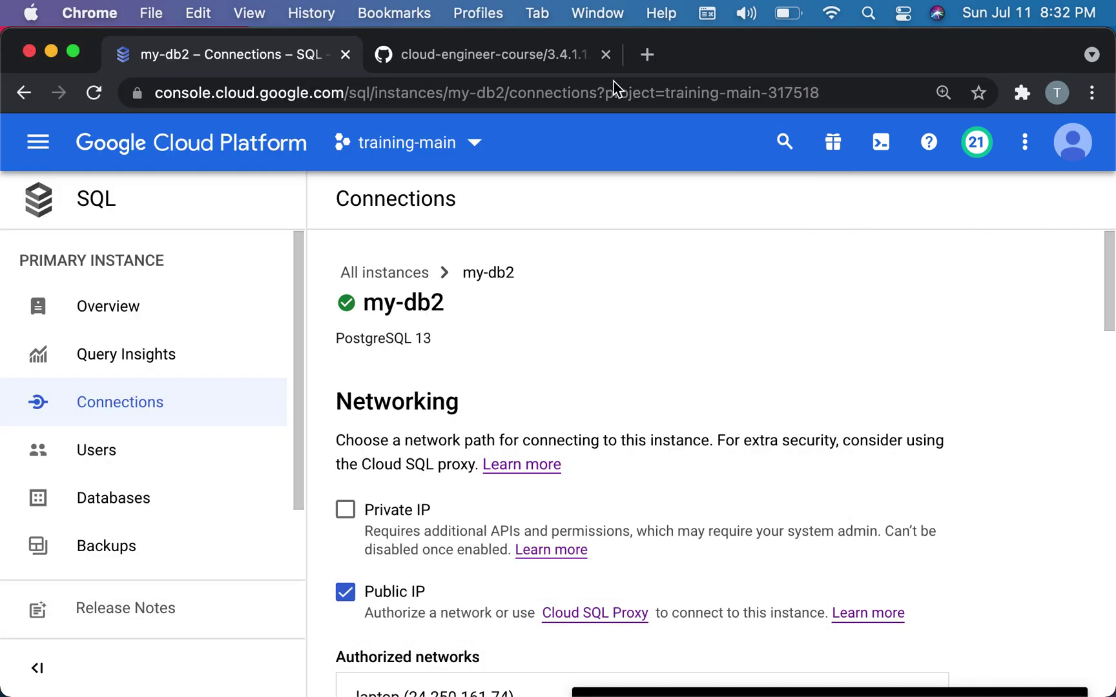
Step: Copy CREATE DATABASE my_app; from the course README's User Account section and run it at the psql prompt in Terminal
{"action": "left_click", "coordinate": [417, 57]}
{"action": "scroll", "coordinate": [602, 285], "scroll_direction": "down", "scroll_amount": 1}
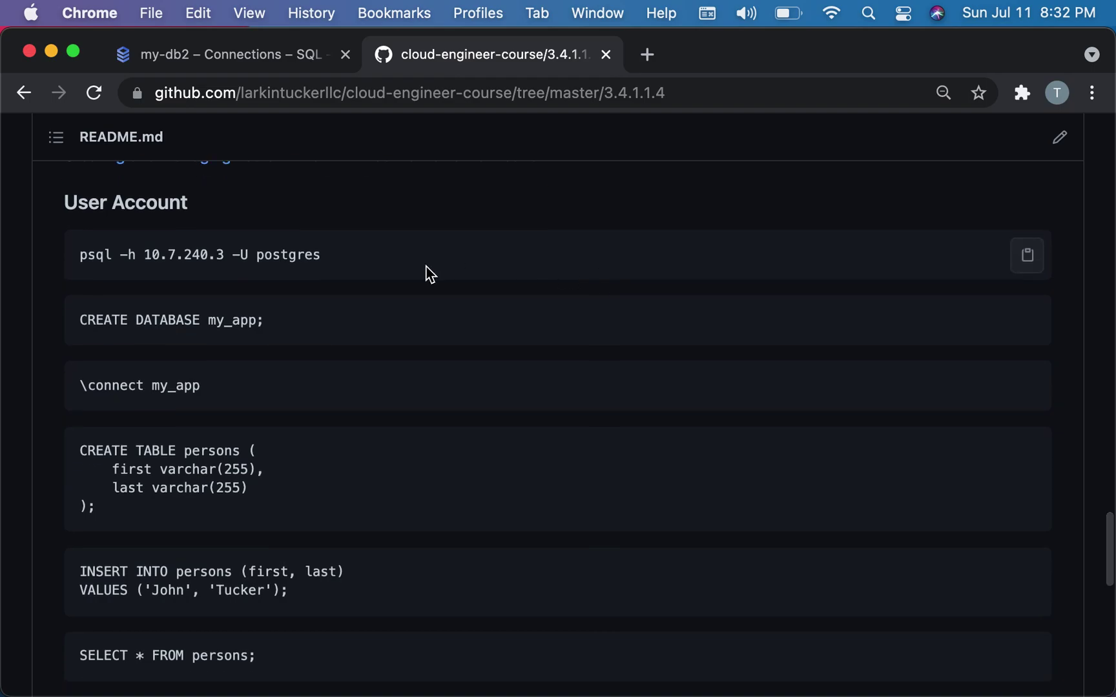
{"action": "left_click_drag", "start_coordinate": [294, 329], "coordinate": [72, 328]}
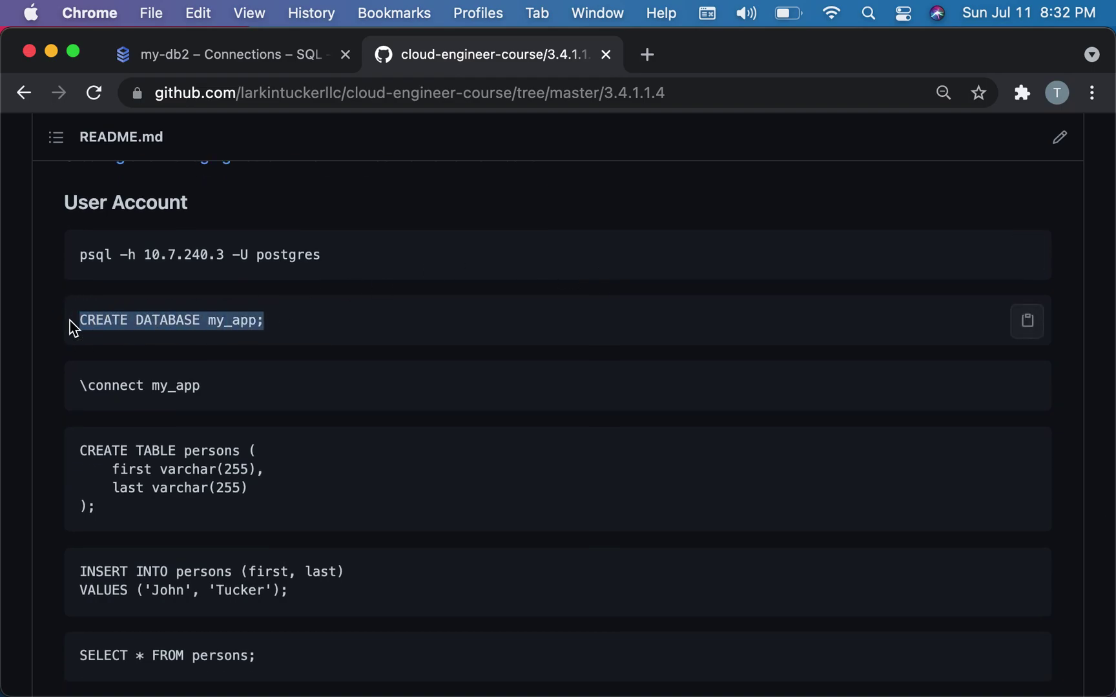
{"action": "key", "text": "super+c"}
{"action": "key", "text": "ctrl+Up"}
{"action": "left_click", "coordinate": [294, 428]}
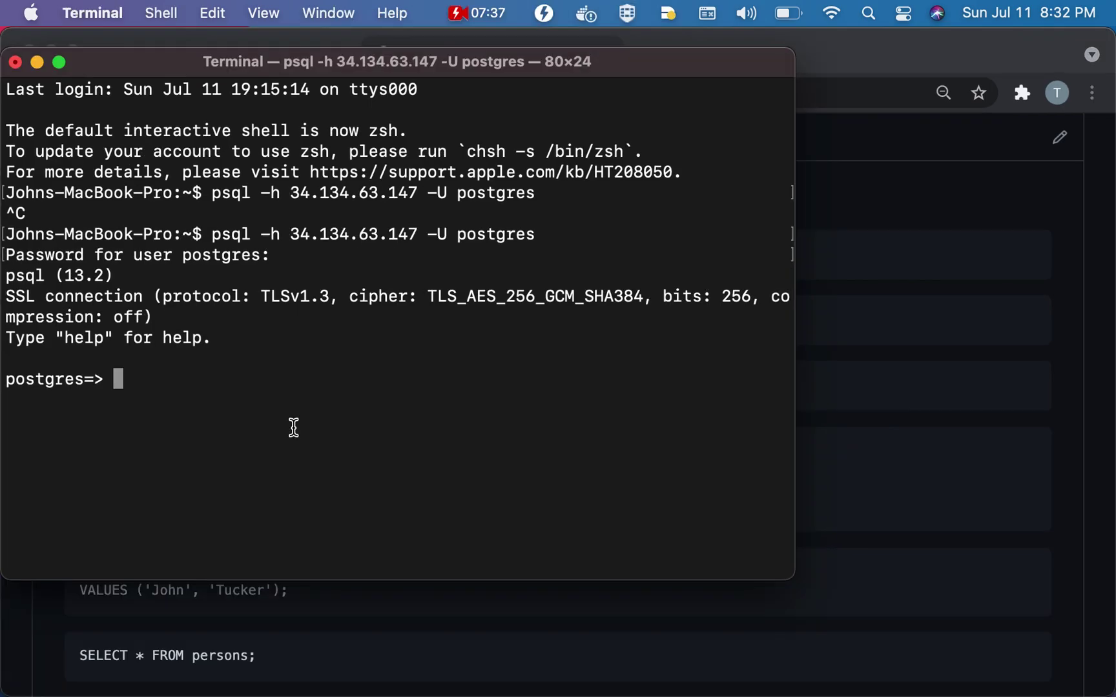
{"action": "key", "text": "super+v"}
{"action": "key", "text": "Return"}
Step: Copy \connect my_app from the README in Chrome and run it in the Terminal psql session
{"action": "left_click", "coordinate": [896, 502]}
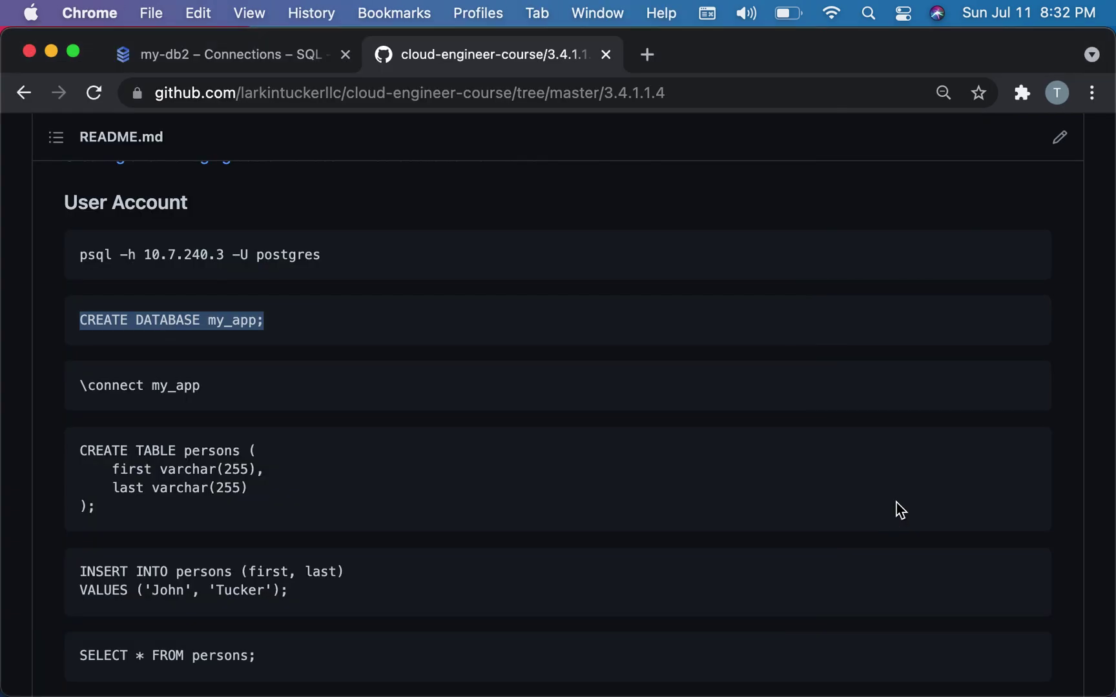
{"action": "left_click_drag", "start_coordinate": [233, 391], "coordinate": [78, 399]}
{"action": "key", "text": "super+c"}
{"action": "key", "text": "ctrl+Up"}
{"action": "left_click", "coordinate": [214, 398]}
{"action": "key", "text": "super+v"}
{"action": "key", "text": "Return"}
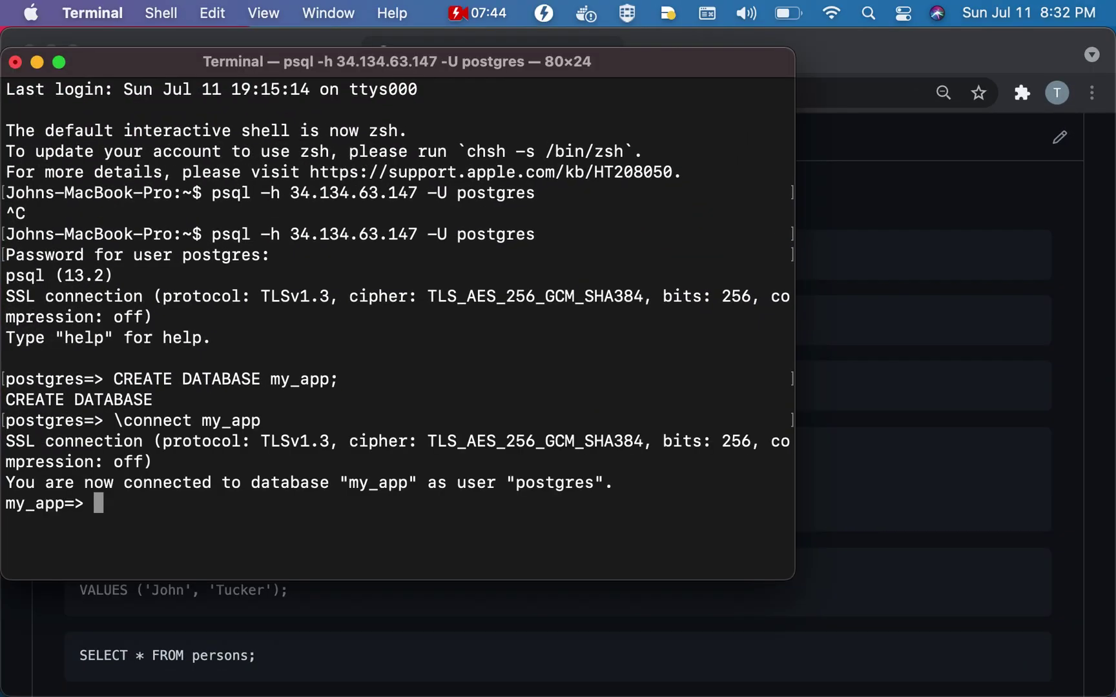
Step: Copy the CREATE TABLE persons statement with first and last varchar(255) columns from the README and run it in psql
{"action": "left_click", "coordinate": [923, 533]}
{"action": "left_click_drag", "start_coordinate": [104, 516], "coordinate": [80, 457]}
{"action": "key", "text": "super+c"}
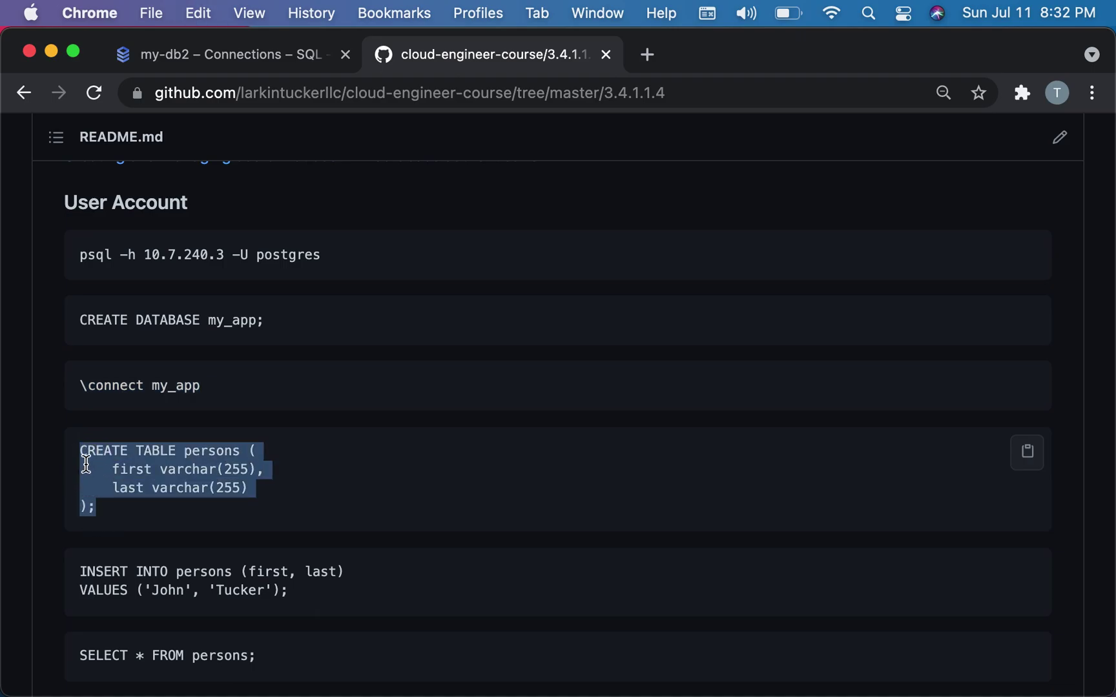
{"action": "key", "text": "ctrl+Up"}
{"action": "left_click", "coordinate": [117, 454]}
{"action": "key", "text": "super+v"}
{"action": "key", "text": "Return"}
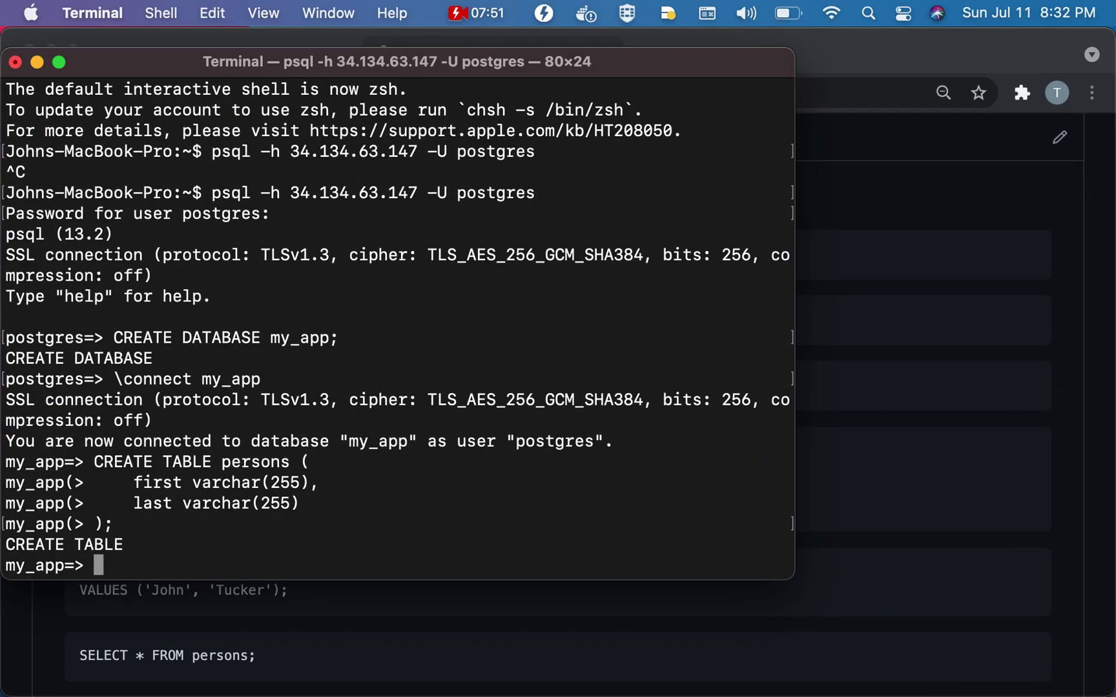
Step: Copy the README's INSERT INTO persons (first, last) statement and run it in psql to add the sample person
{"action": "left_click", "coordinate": [835, 485]}
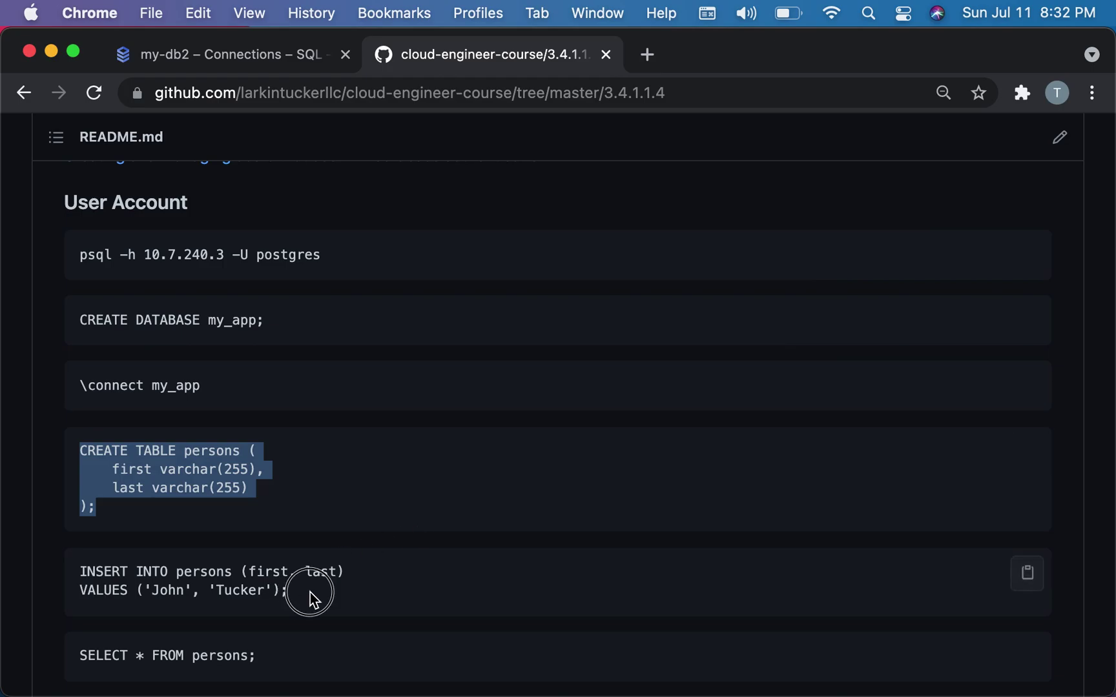
{"action": "left_click_drag", "start_coordinate": [308, 593], "coordinate": [64, 572]}
{"action": "key", "text": "super+c"}
{"action": "key", "text": "ctrl+Up"}
{"action": "left_click", "coordinate": [67, 574]}
{"action": "key", "text": "super+v"}
{"action": "key", "text": "Return"}
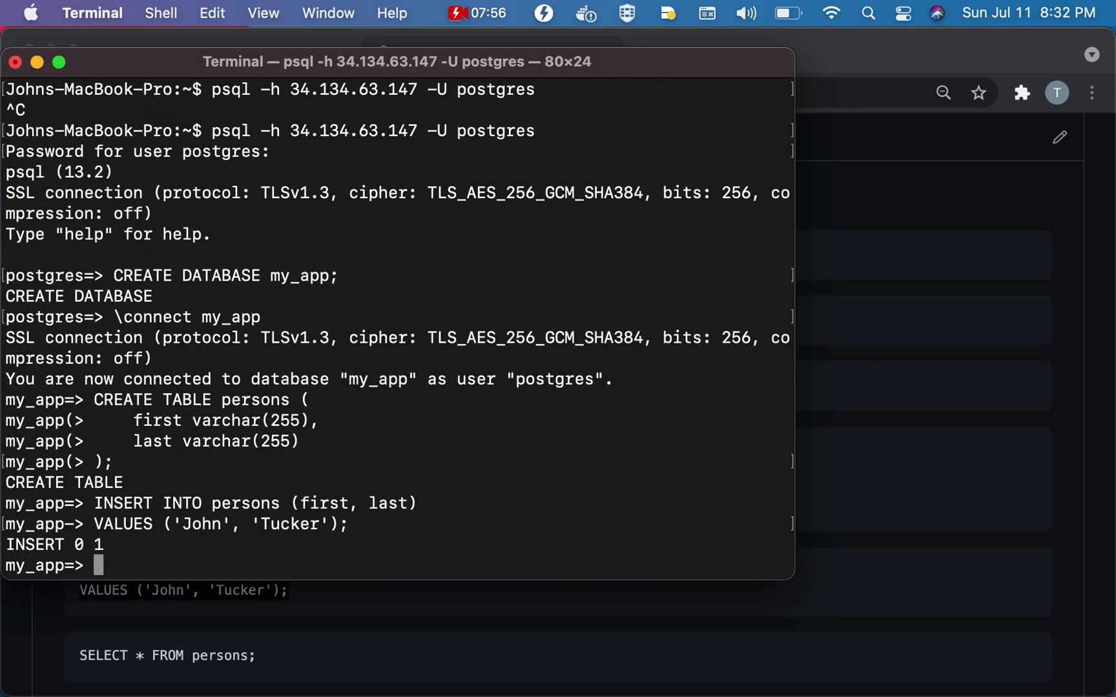
Step: Copy SELECT * FROM persons; from the README and run the query in psql
{"action": "left_click", "coordinate": [835, 598]}
{"action": "left_click", "coordinate": [237, 658]}
{"action": "left_click_drag", "start_coordinate": [238, 658], "coordinate": [75, 657]}
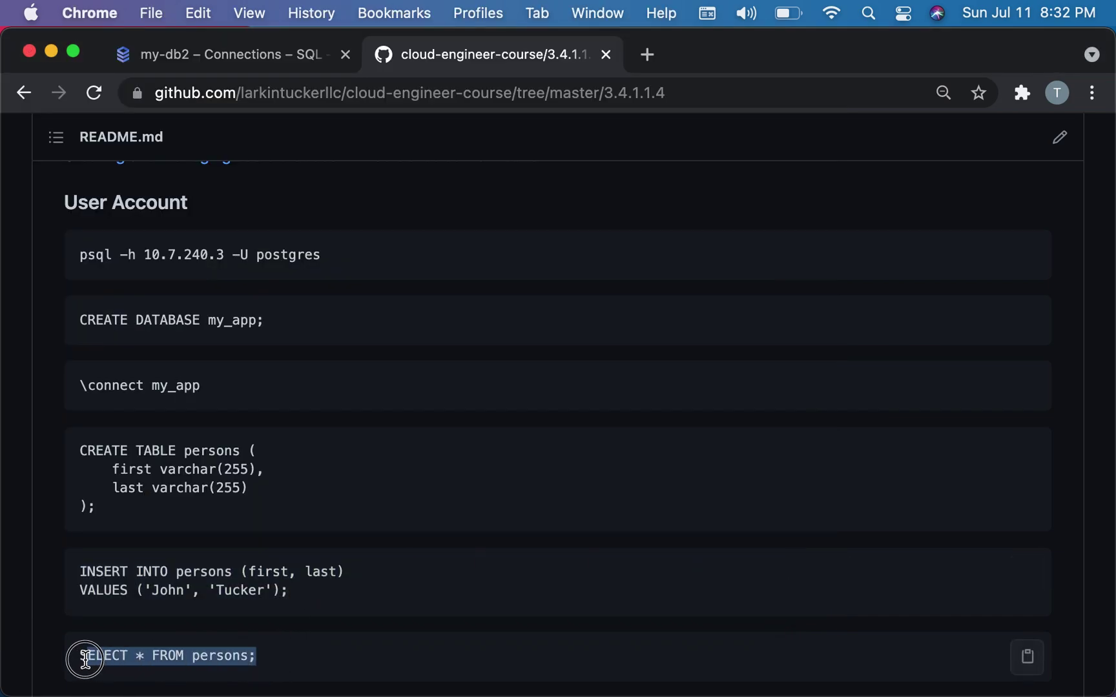
{"action": "key", "text": "super+c"}
{"action": "key", "text": "ctrl+Up"}
{"action": "left_click", "coordinate": [249, 569]}
{"action": "key", "text": "super+v"}
{"action": "key", "text": "Return"}
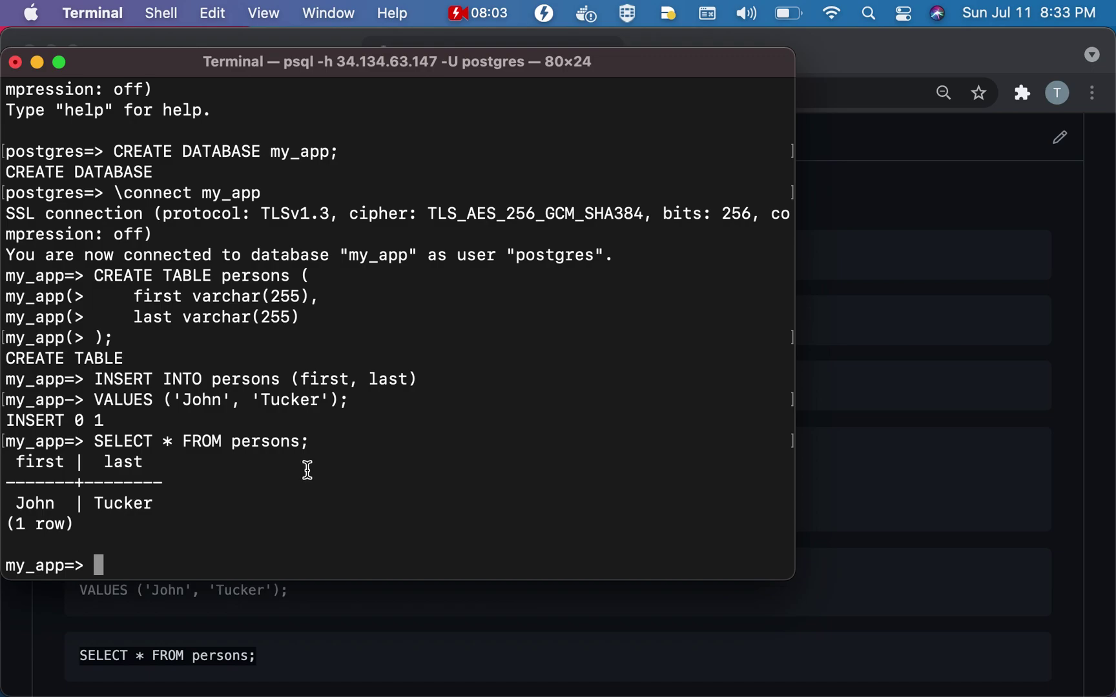
Step: Read the README's note on granting database privileges and review the persons query output in Terminal
{"action": "left_click", "coordinate": [871, 556]}
{"action": "scroll", "coordinate": [871, 554], "scroll_direction": "down", "scroll_amount": 5}
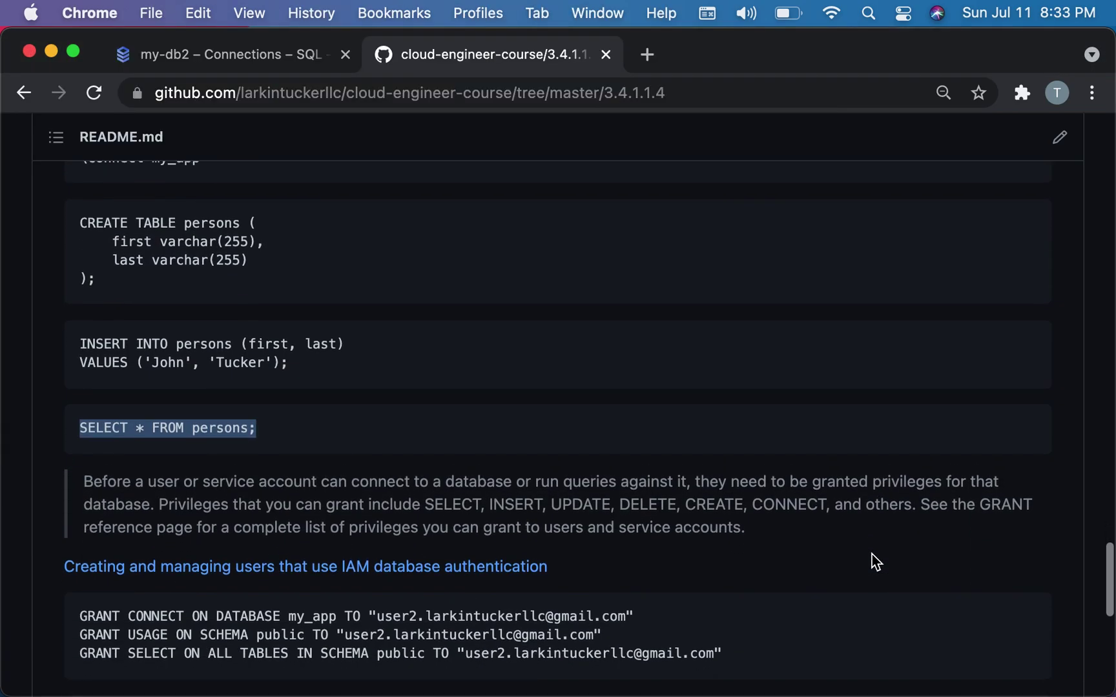
{"action": "key", "text": "ctrl+Up"}
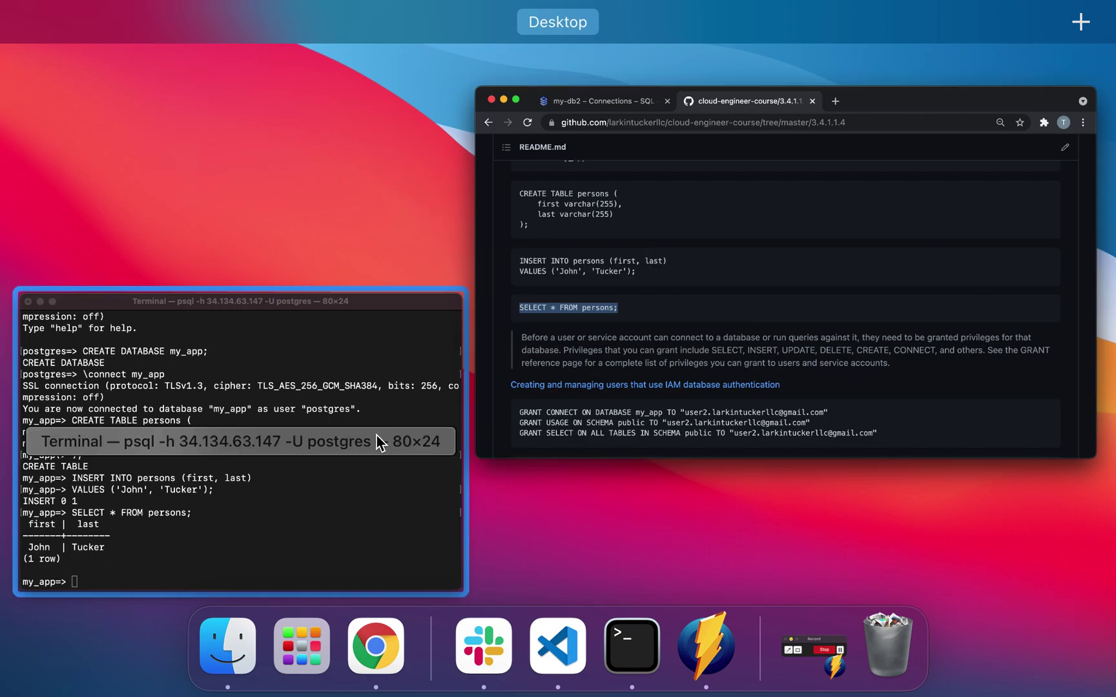
{"action": "left_click", "coordinate": [323, 553]}
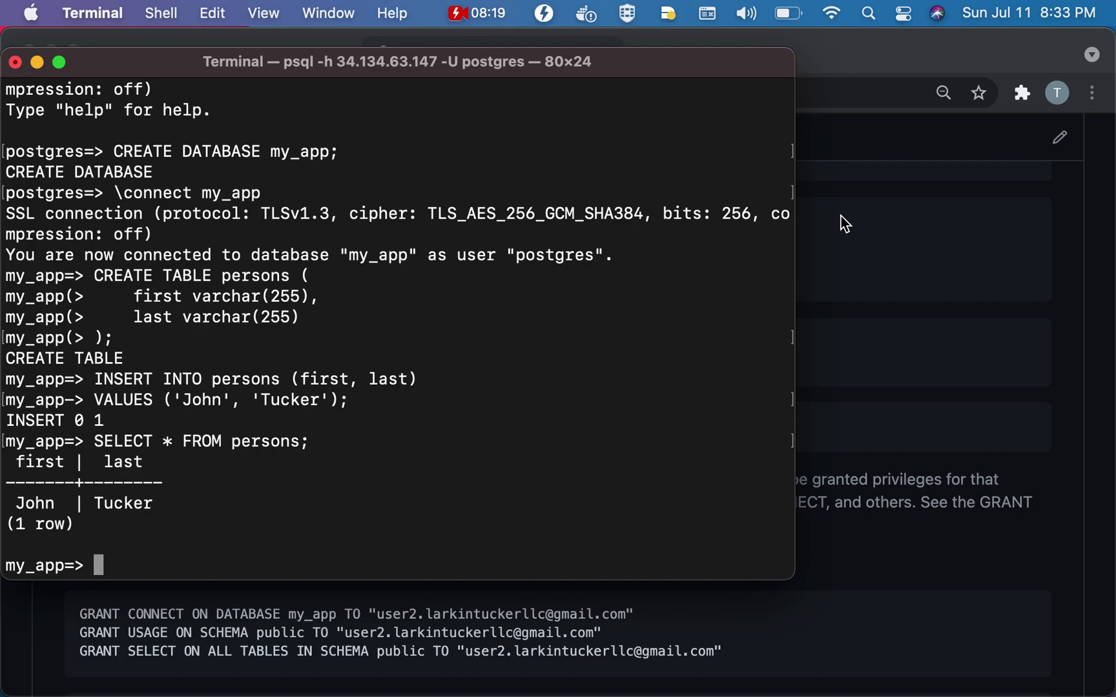
{"action": "left_click", "coordinate": [856, 326]}
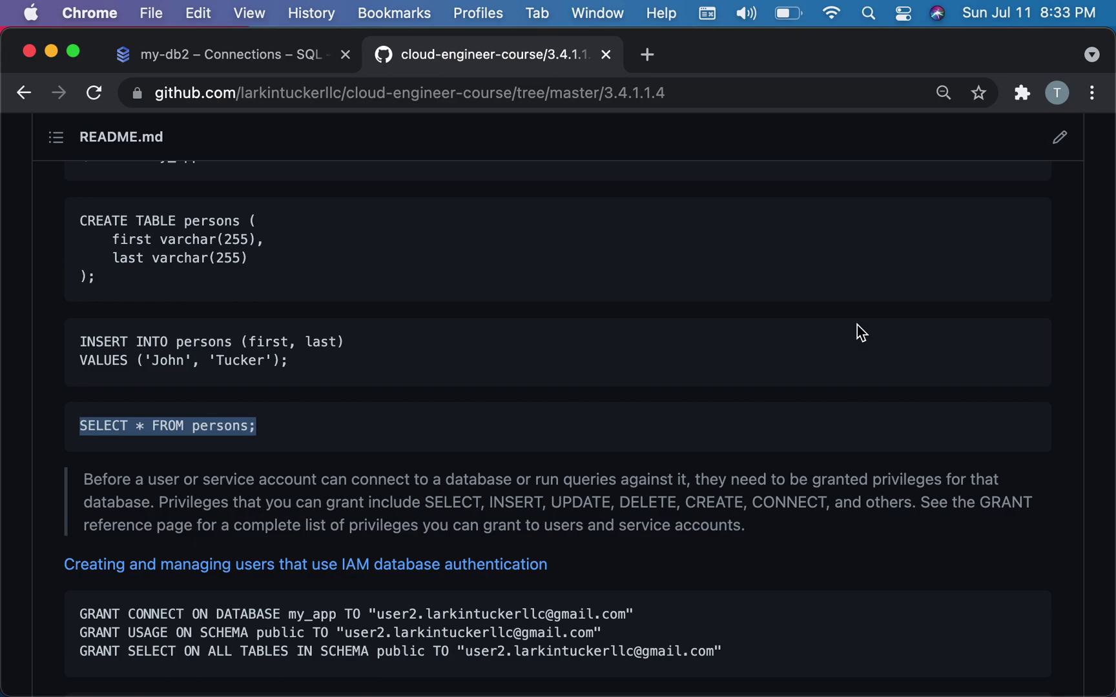
Step: Try to run the README's GRANT CONNECT ON DATABASE my_app command for the second user's e-mail in psql, ending it with a semicolon
{"action": "scroll", "coordinate": [857, 325], "scroll_direction": "down", "scroll_amount": 5}
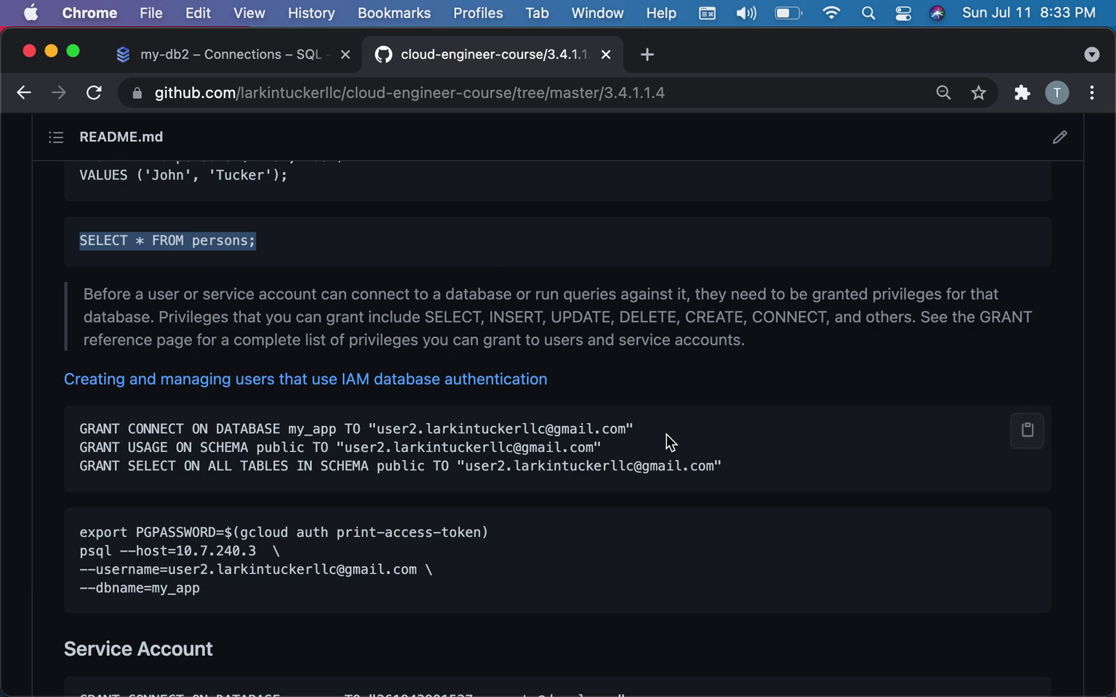
{"action": "triple_click", "coordinate": [483, 421]}
{"action": "left_click_drag", "start_coordinate": [483, 421], "coordinate": [103, 429]}
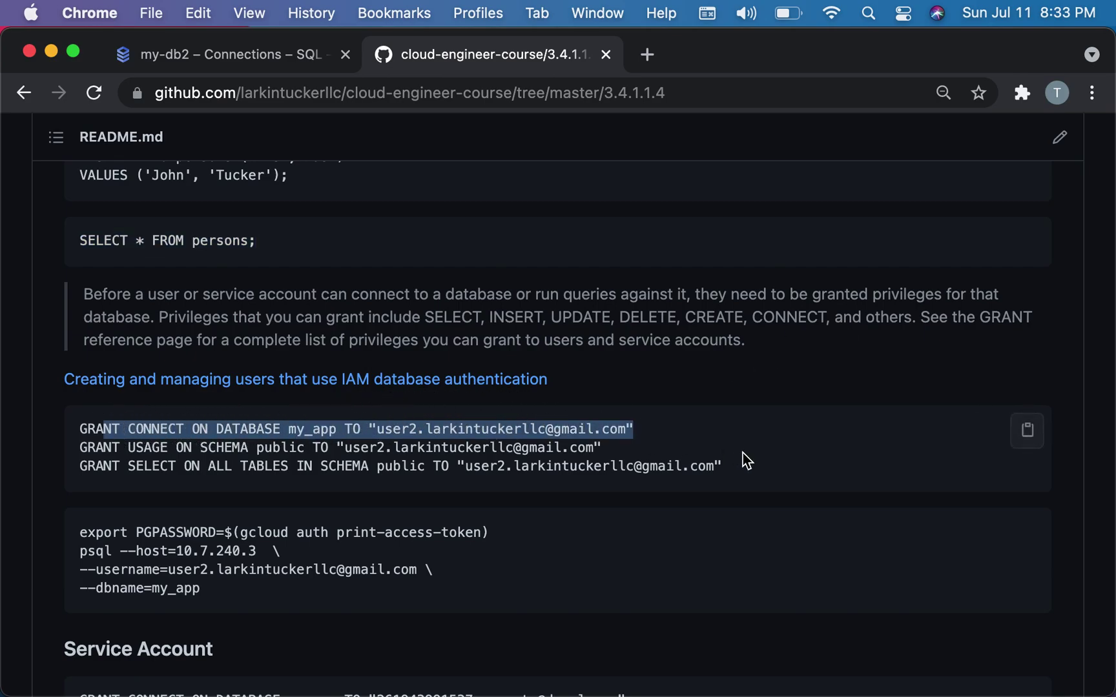
{"action": "left_click", "coordinate": [82, 426], "text": "shift"}
{"action": "key", "text": "super+c"}
{"action": "key", "text": "ctrl+Up"}
{"action": "left_click", "coordinate": [209, 421]}
{"action": "key", "text": "super+v"}
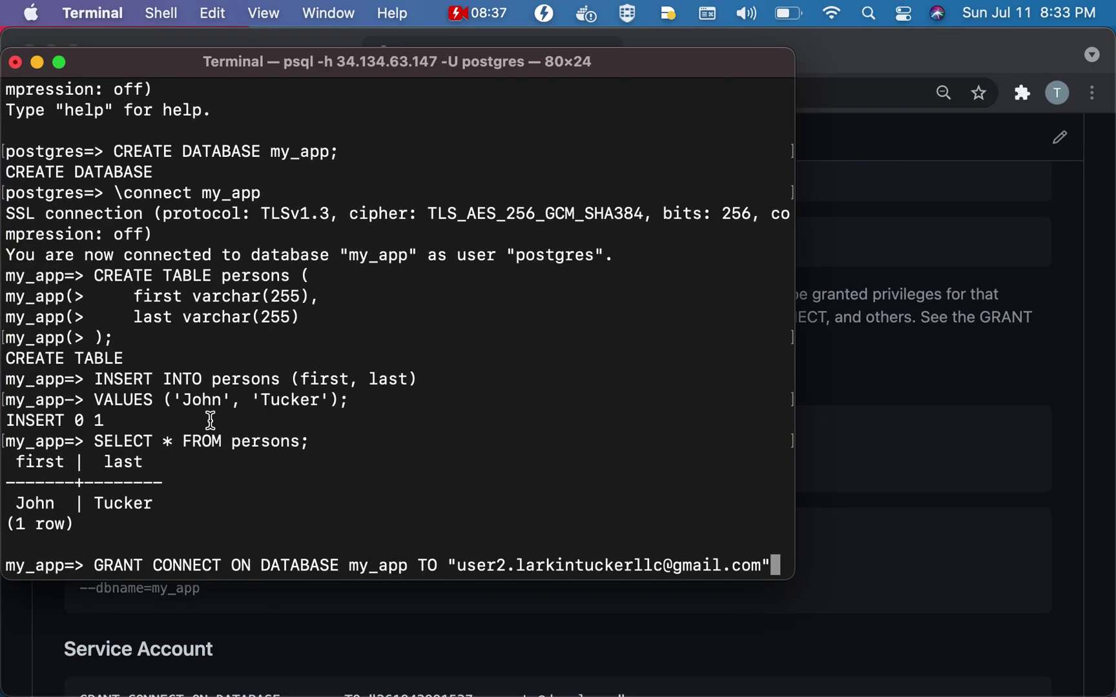
{"action": "type", "text": ";"}
{"action": "key", "text": "Return"}
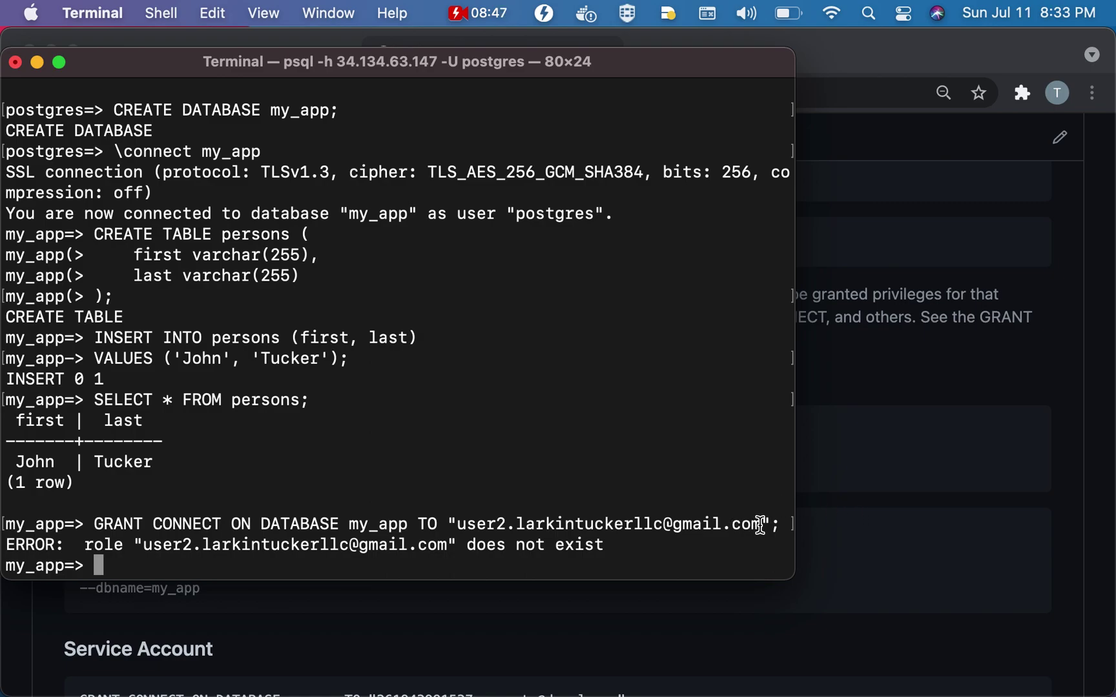
Step: Copy the user's e-mail from the GRANT command in Terminal and open the Users page of my-db2 in Chrome
{"action": "left_click_drag", "start_coordinate": [760, 524], "coordinate": [464, 526]}
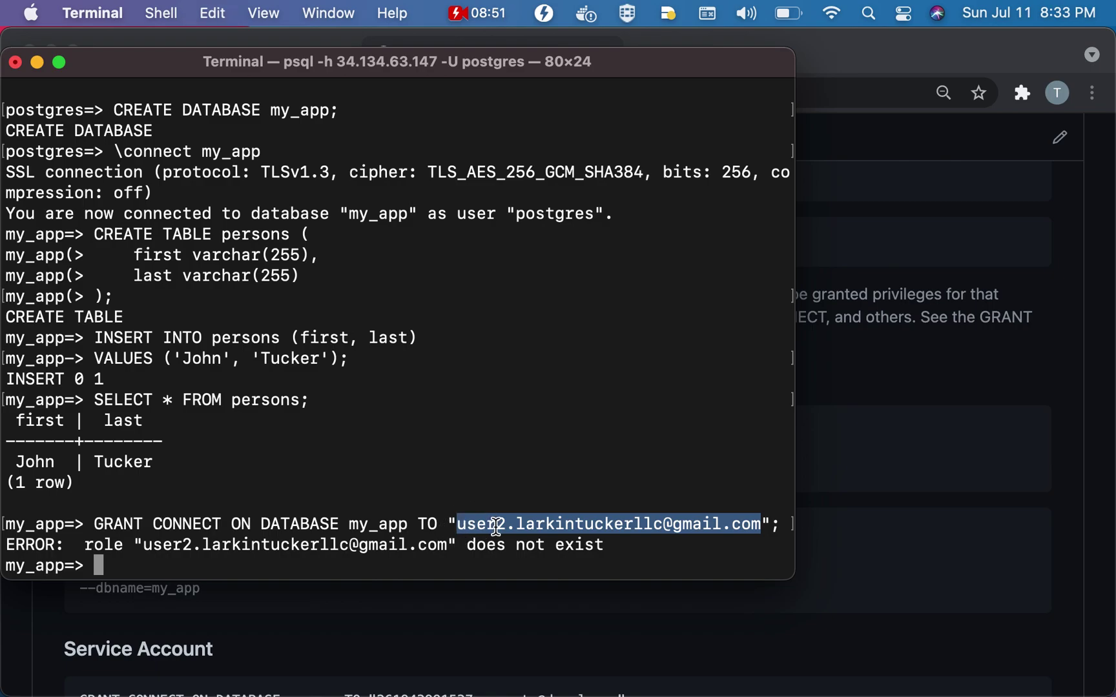
{"action": "key", "text": "super+Tab"}
{"action": "scroll", "coordinate": [847, 501], "scroll_direction": "up", "scroll_amount": 4}
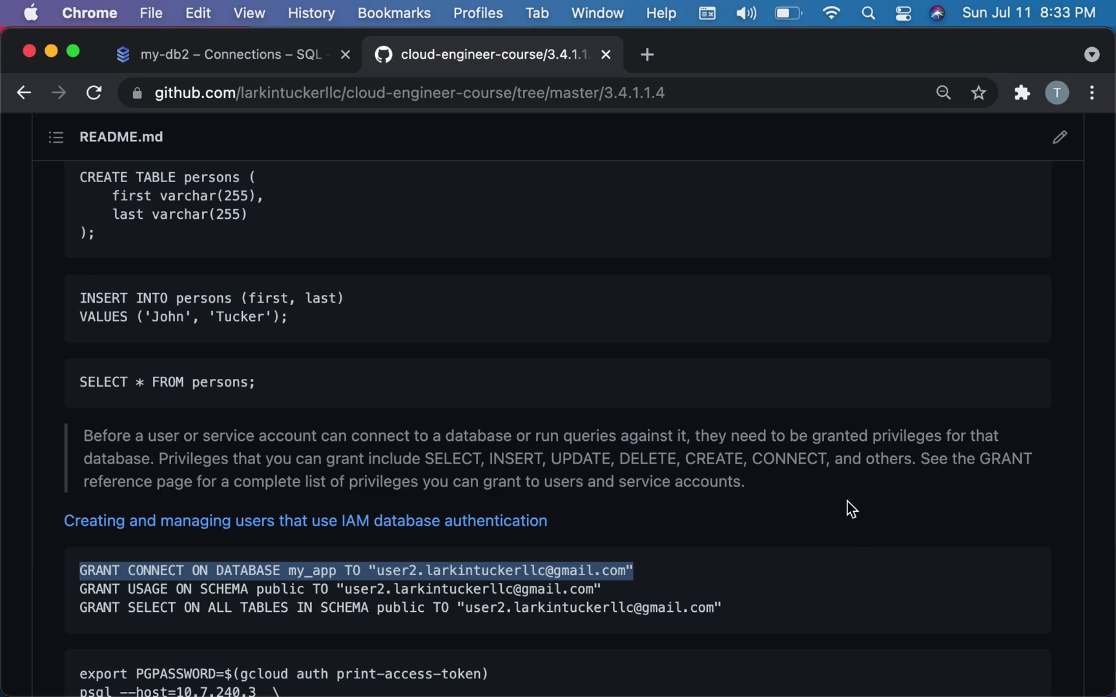
{"action": "scroll", "coordinate": [546, 467], "scroll_direction": "down", "scroll_amount": 1}
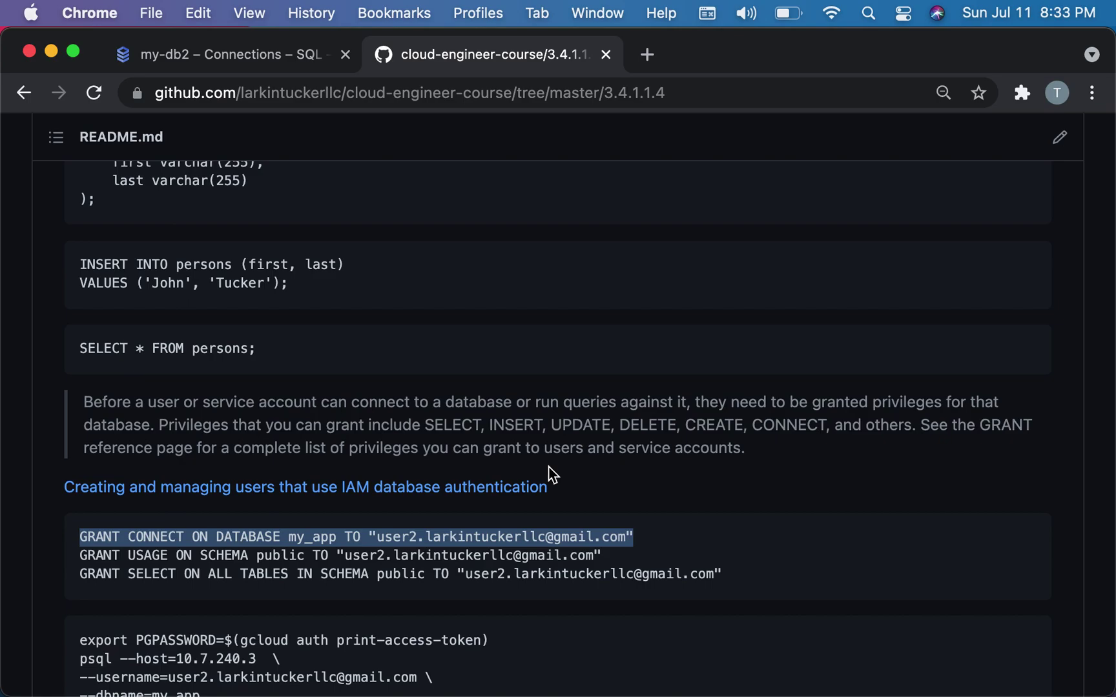
{"action": "left_click", "coordinate": [246, 56]}
{"action": "left_click", "coordinate": [124, 455]}
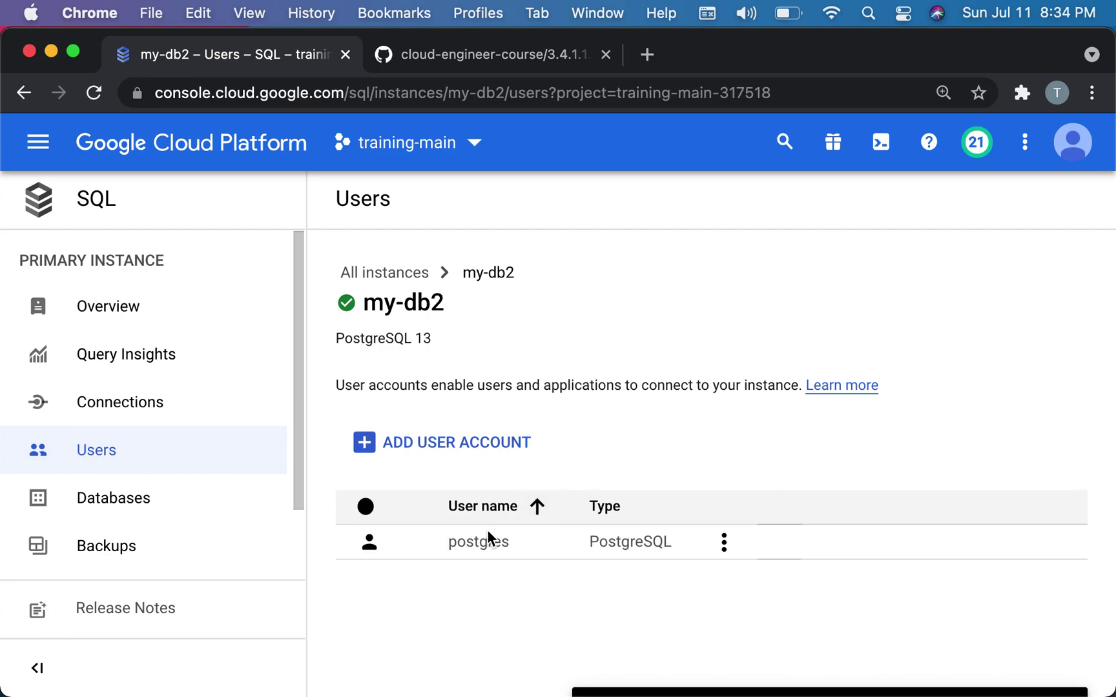
Step: Add a Cloud IAM user account to my-db2 with the copied e-mail as member, and dismiss the notification
{"action": "left_click", "coordinate": [468, 443]}
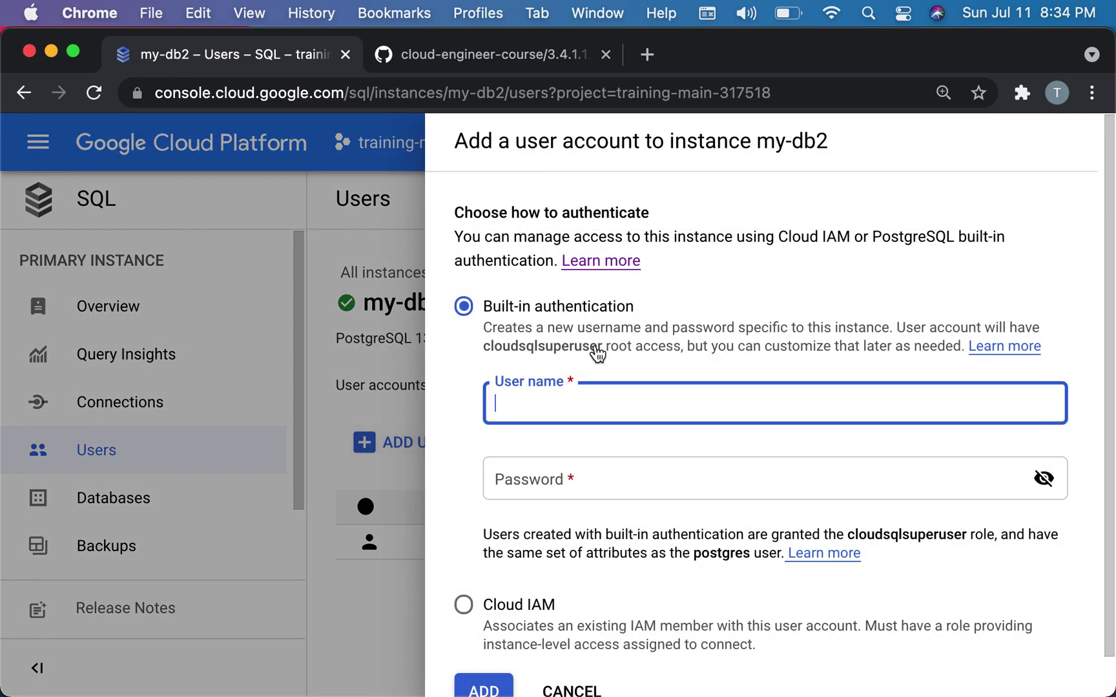
{"action": "left_click", "coordinate": [464, 605]}
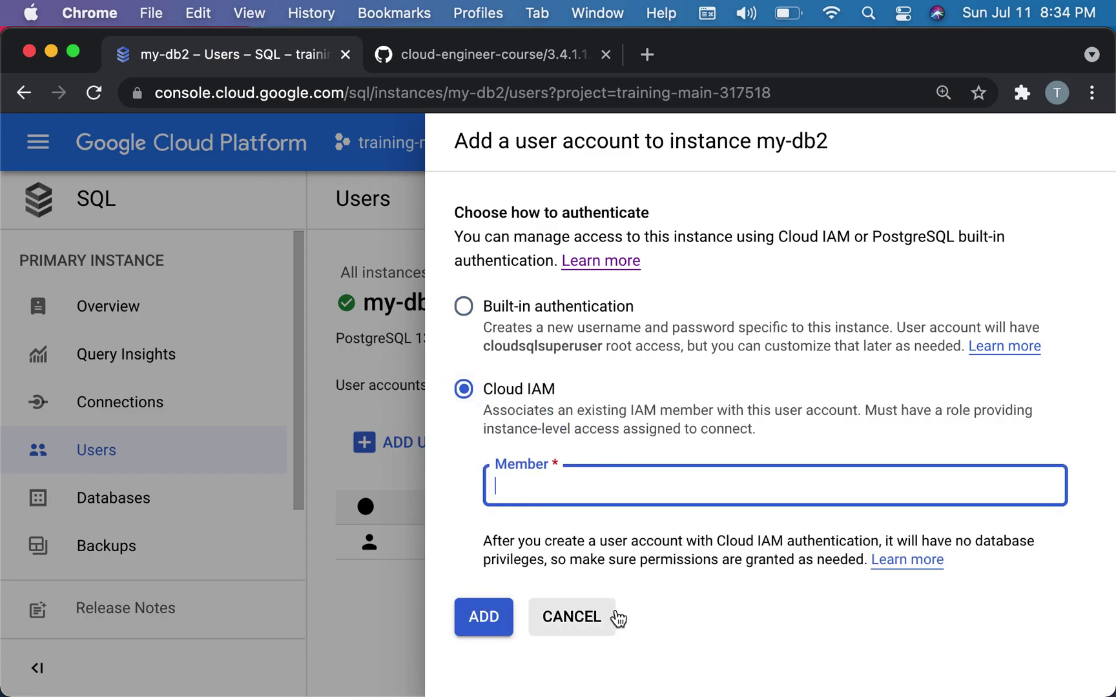
{"action": "key", "text": "super+v"}
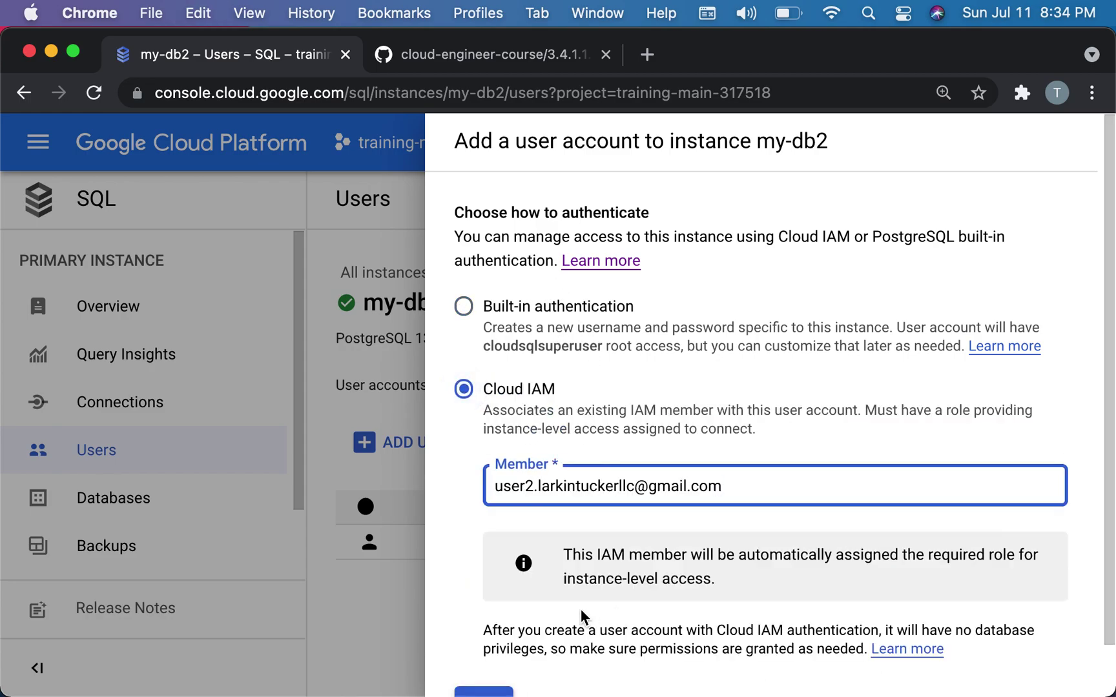
{"action": "scroll", "coordinate": [581, 609], "scroll_direction": "down", "scroll_amount": 2}
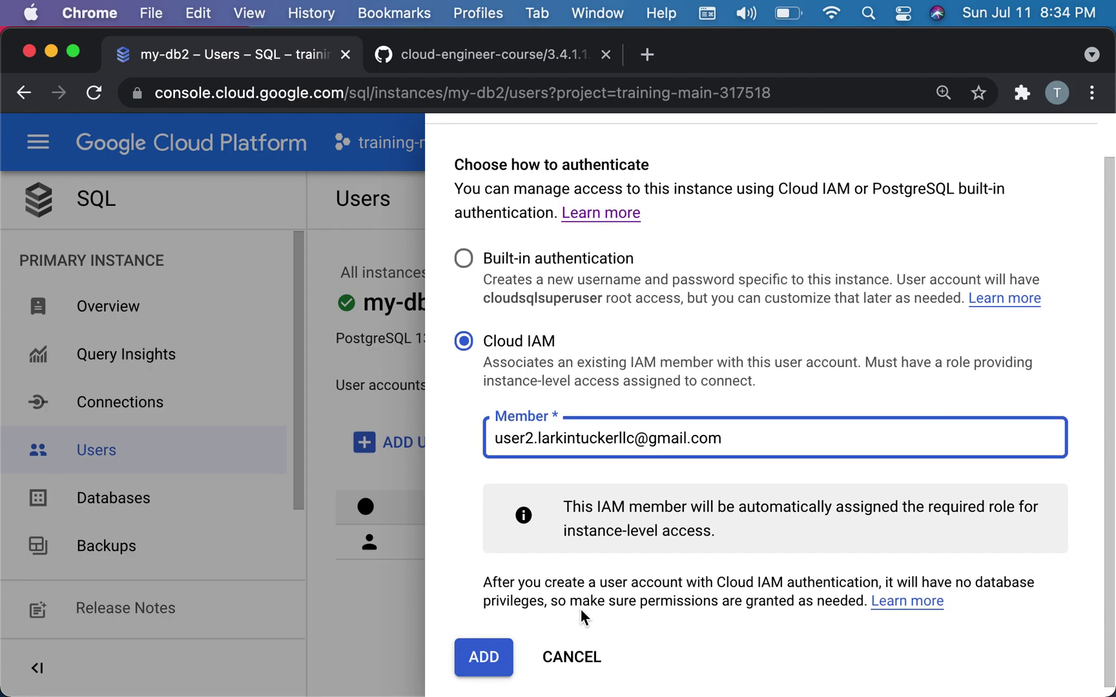
{"action": "left_click", "coordinate": [481, 656]}
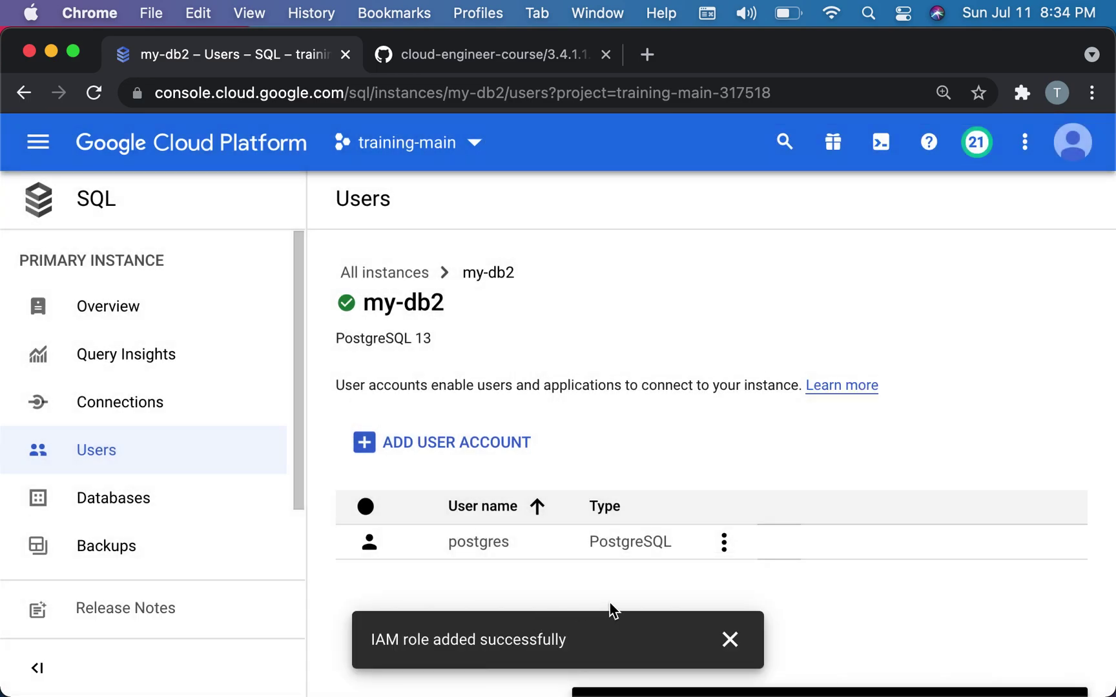
{"action": "left_click", "coordinate": [731, 638]}
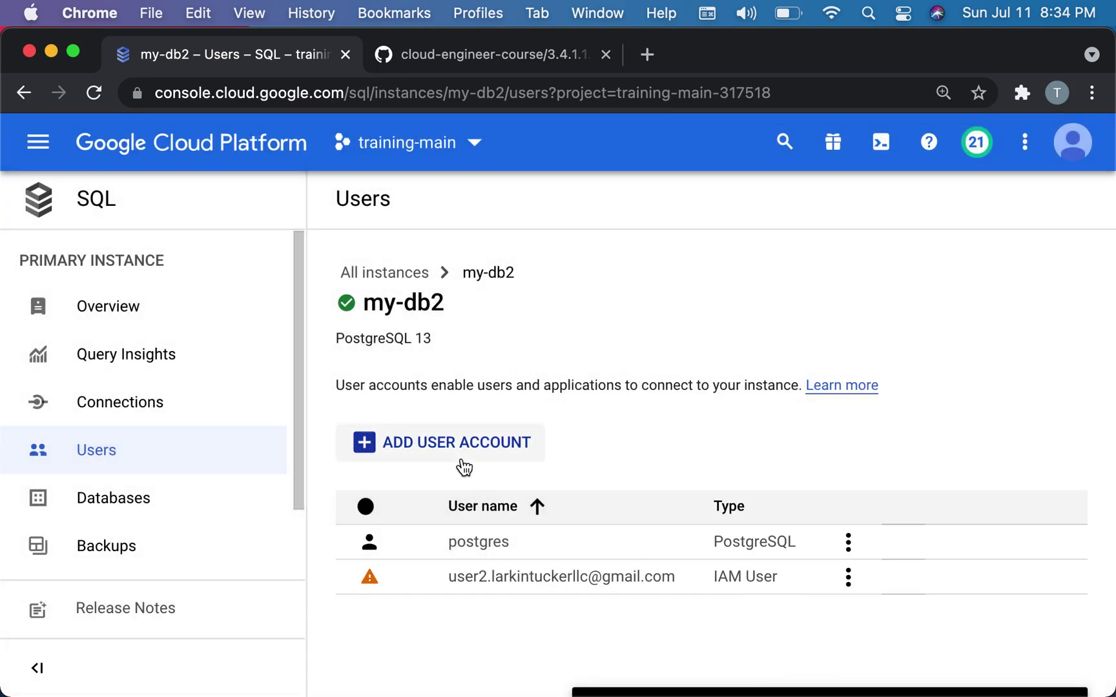
Step: Check the new IAM user's status by reloading the Users page of my-db2, and collapse the operations list
{"action": "left_click", "coordinate": [369, 576]}
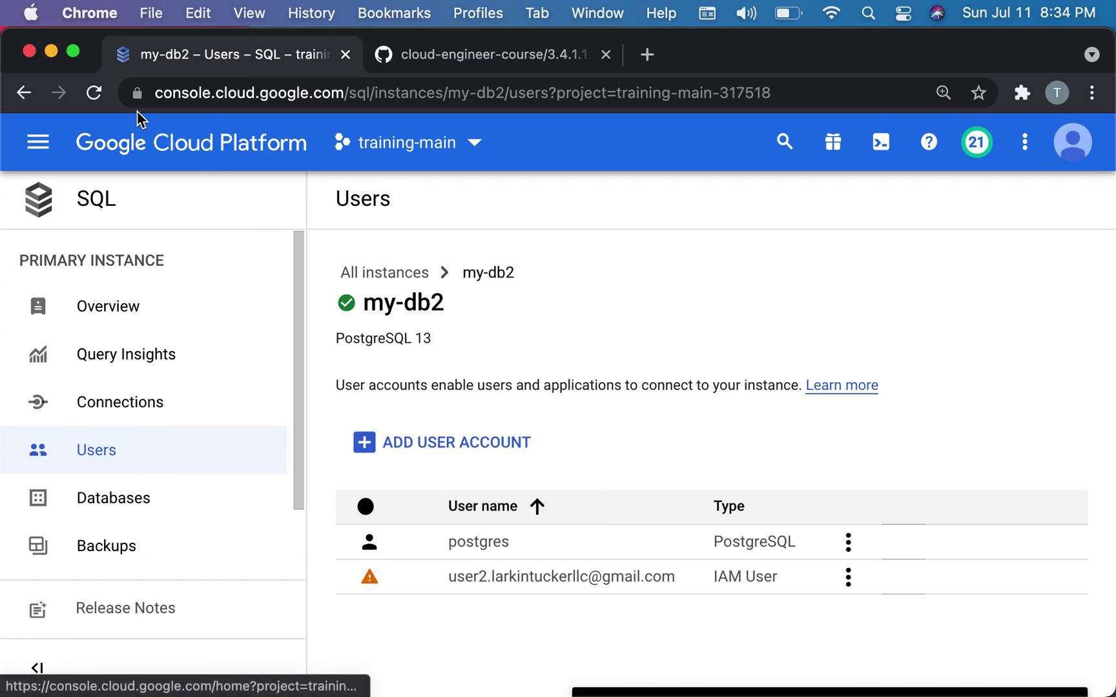
{"action": "left_click", "coordinate": [94, 93]}
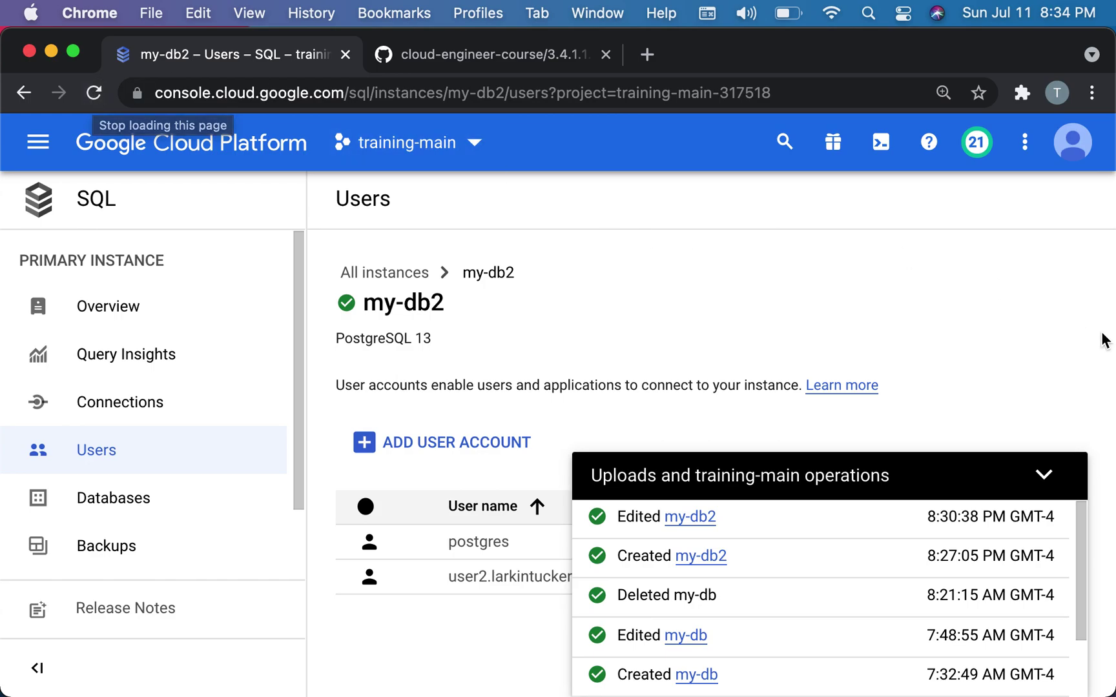
{"action": "left_click", "coordinate": [1057, 469]}
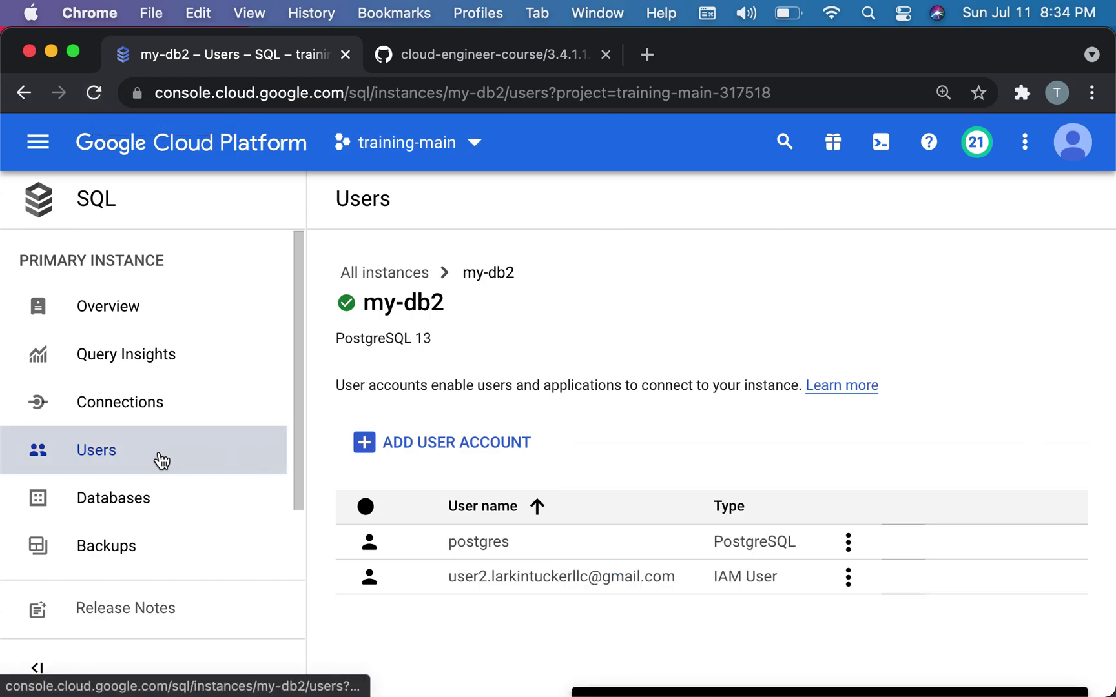
Step: Open the IAM permissions page of project training-main and check which role the second user's account has
{"action": "left_click", "coordinate": [38, 142]}
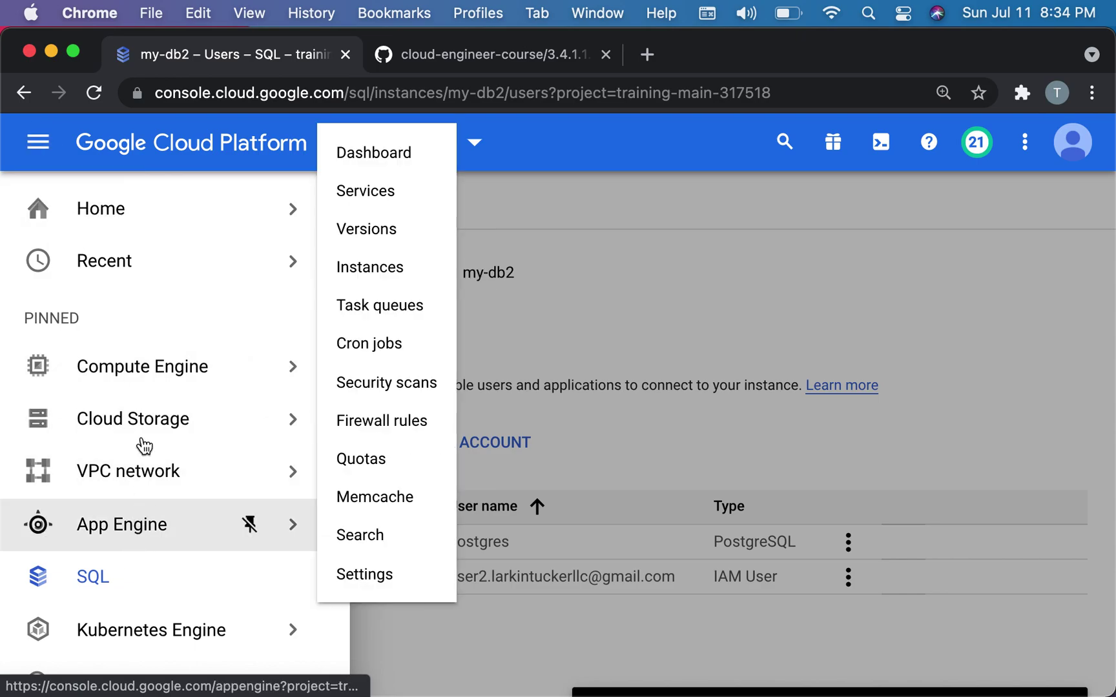
{"action": "scroll", "coordinate": [106, 586], "scroll_direction": "down", "scroll_amount": 8}
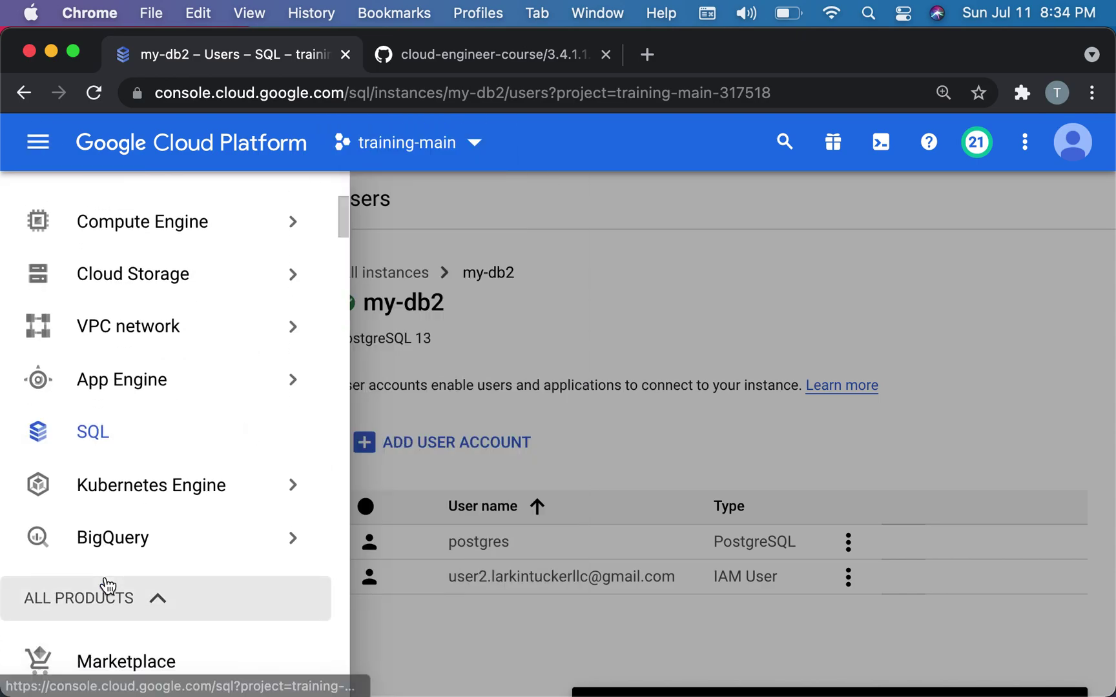
{"action": "scroll", "coordinate": [107, 586], "scroll_direction": "down", "scroll_amount": 8}
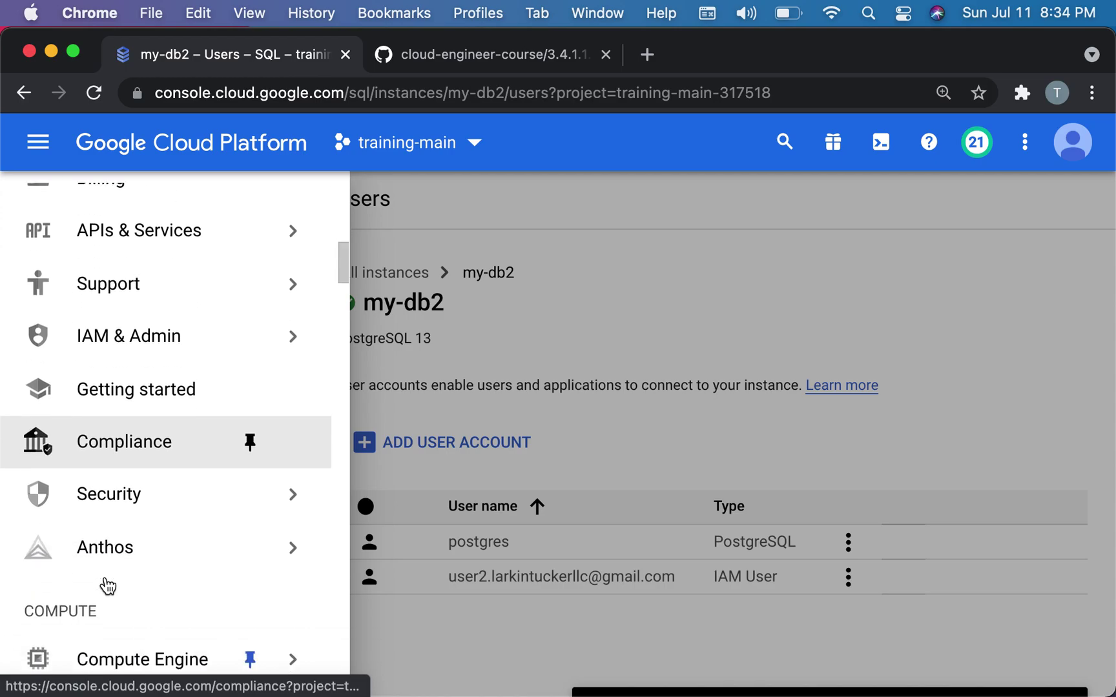
{"action": "scroll", "coordinate": [108, 586], "scroll_direction": "up", "scroll_amount": 6}
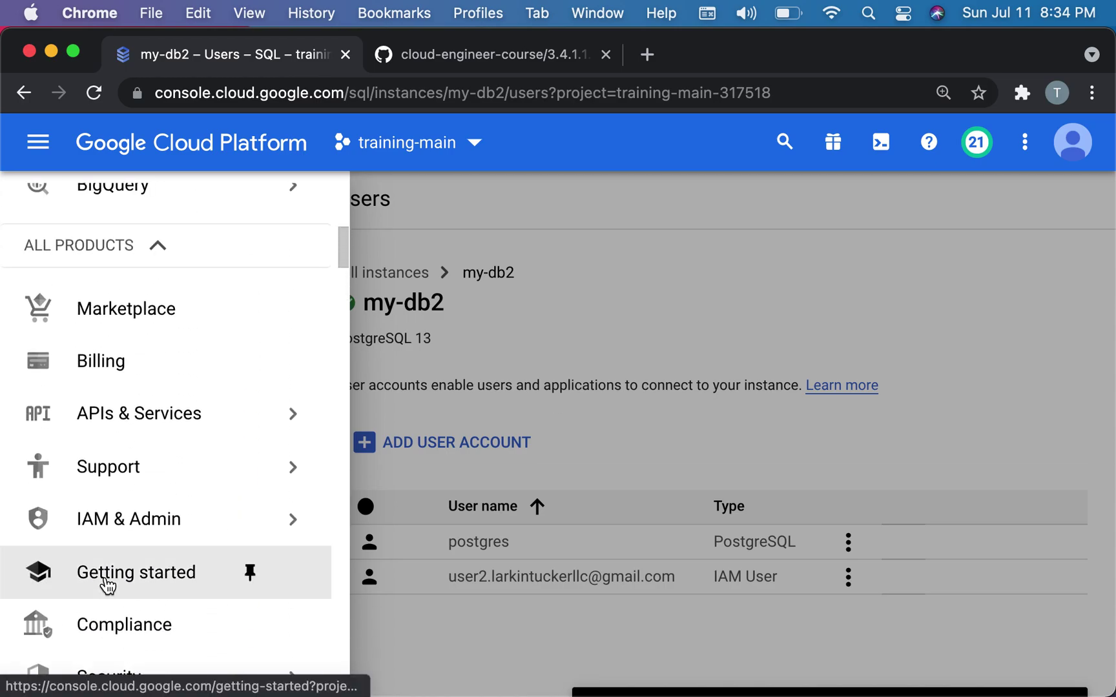
{"action": "mouse_move", "coordinate": [189, 524]}
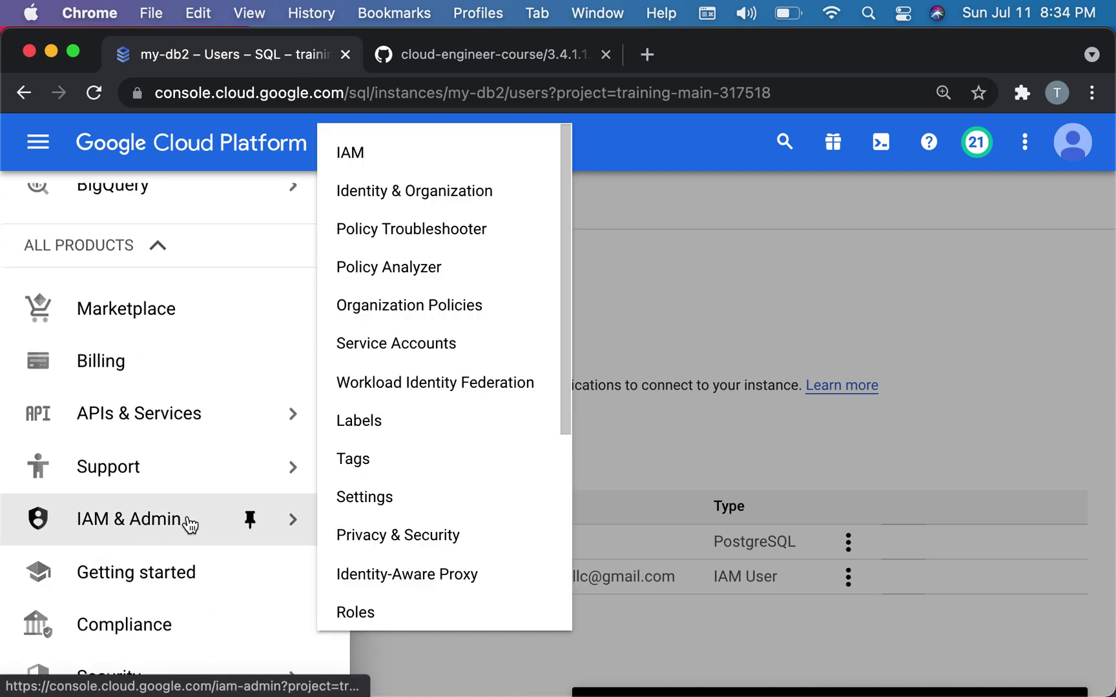
{"action": "left_click", "coordinate": [393, 151]}
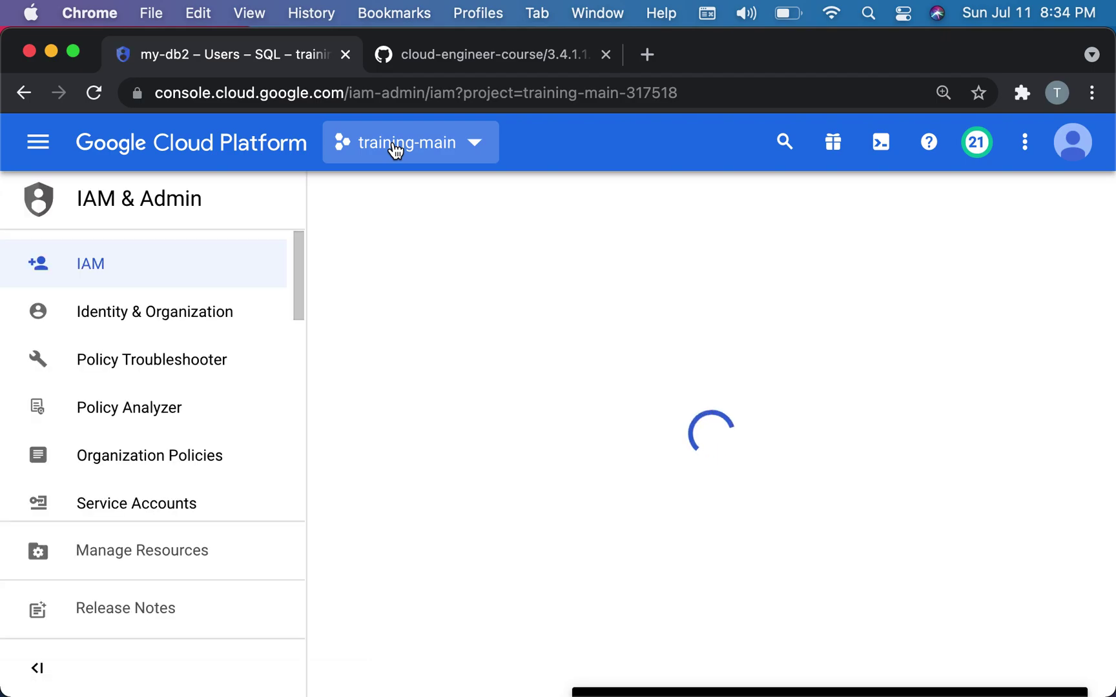
{"action": "scroll", "coordinate": [631, 534], "scroll_direction": "down", "scroll_amount": 5}
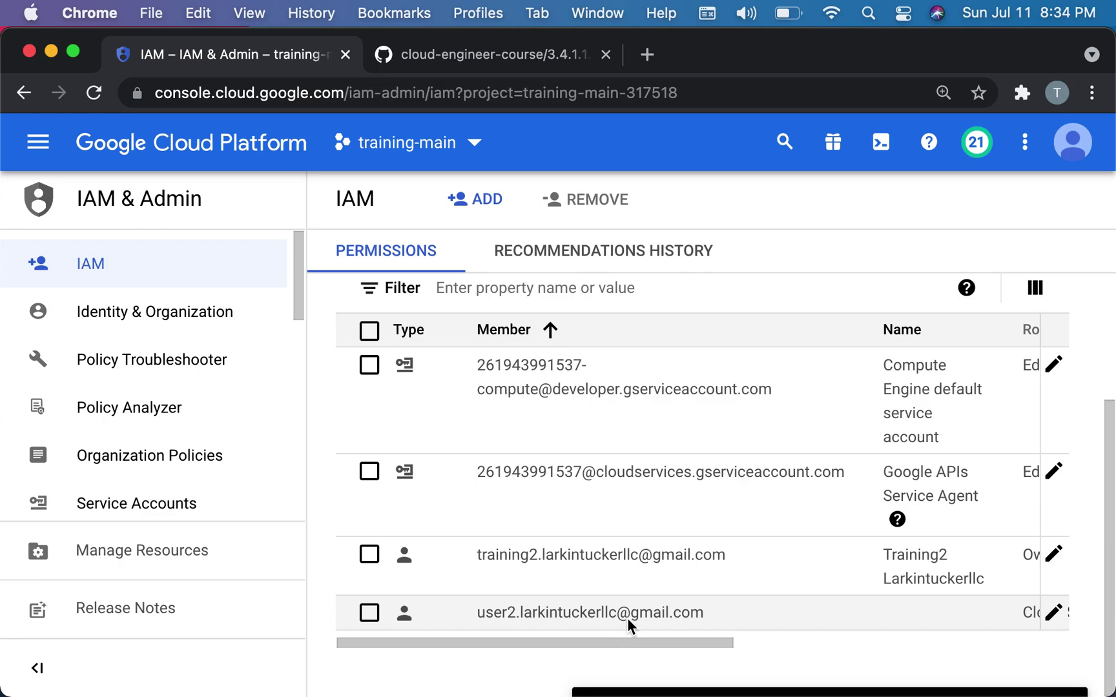
{"action": "scroll", "coordinate": [906, 617], "scroll_direction": "right", "scroll_amount": 6}
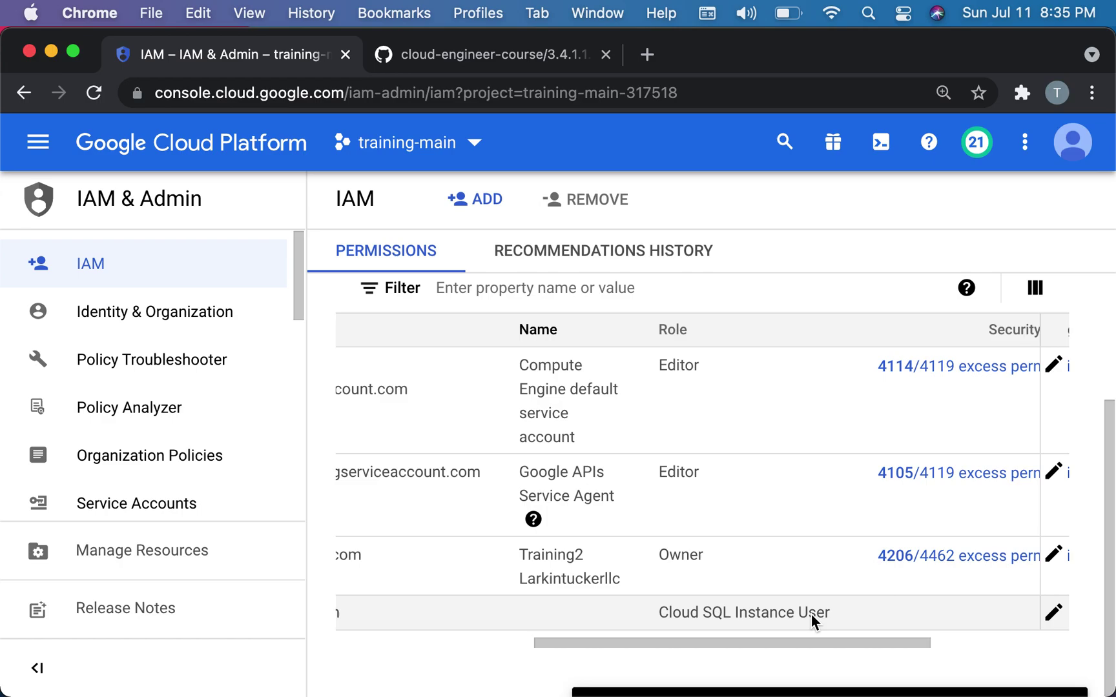
{"action": "scroll", "coordinate": [811, 614], "scroll_direction": "left", "scroll_amount": 2}
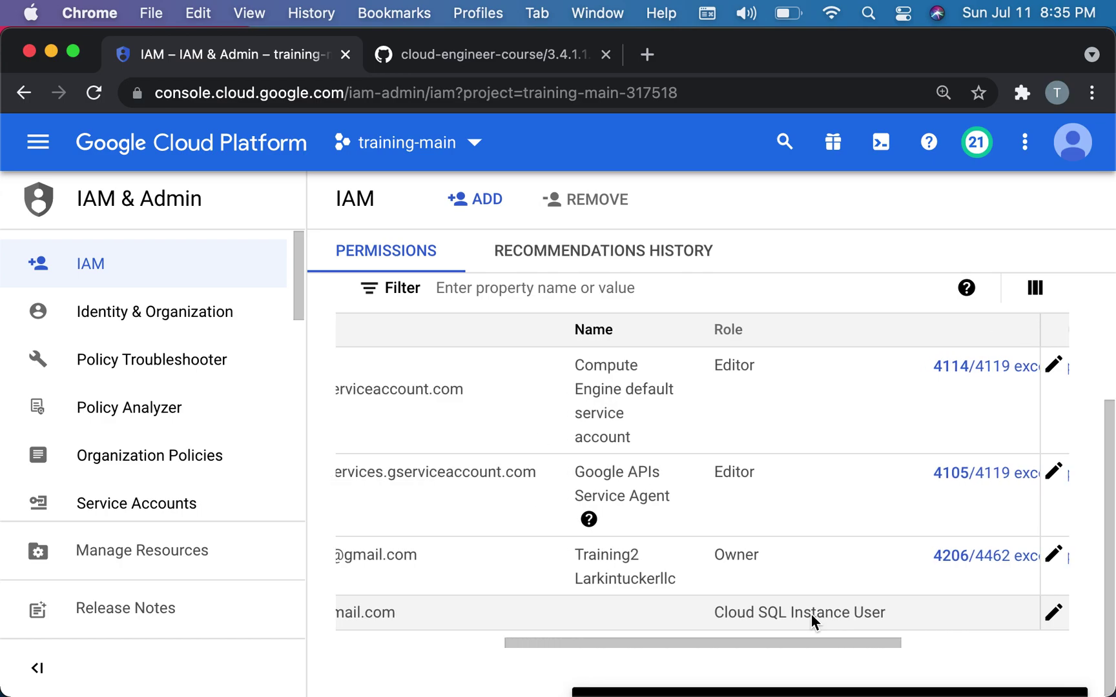
{"action": "scroll", "coordinate": [810, 613], "scroll_direction": "left", "scroll_amount": 4}
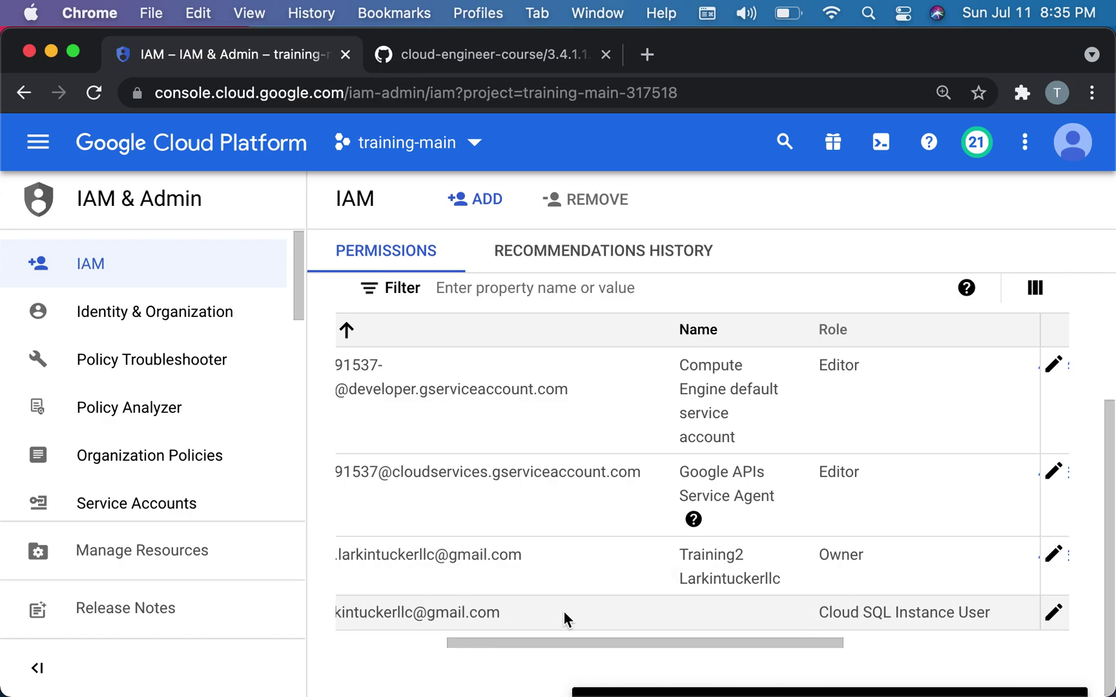
{"action": "scroll", "coordinate": [565, 617], "scroll_direction": "left", "scroll_amount": 3}
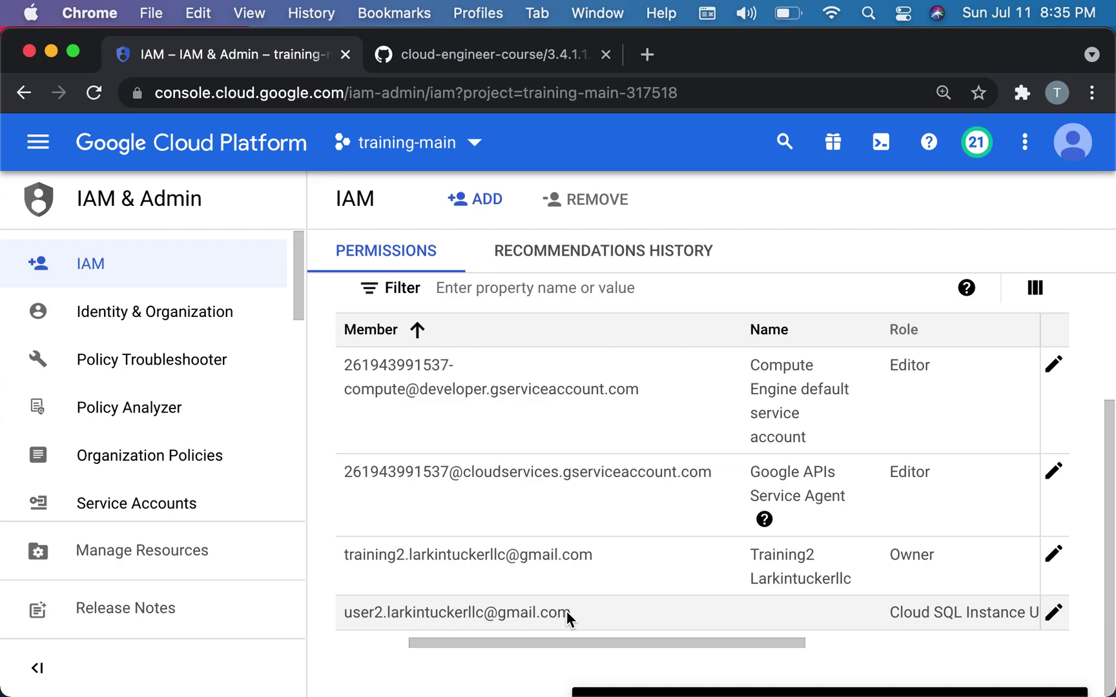
Step: Switch to Terminal and rerun the previous GRANT CONNECT ON DATABASE my_app command for the IAM user in psql
{"action": "key", "text": "ctrl+Up"}
{"action": "left_click", "coordinate": [387, 456]}
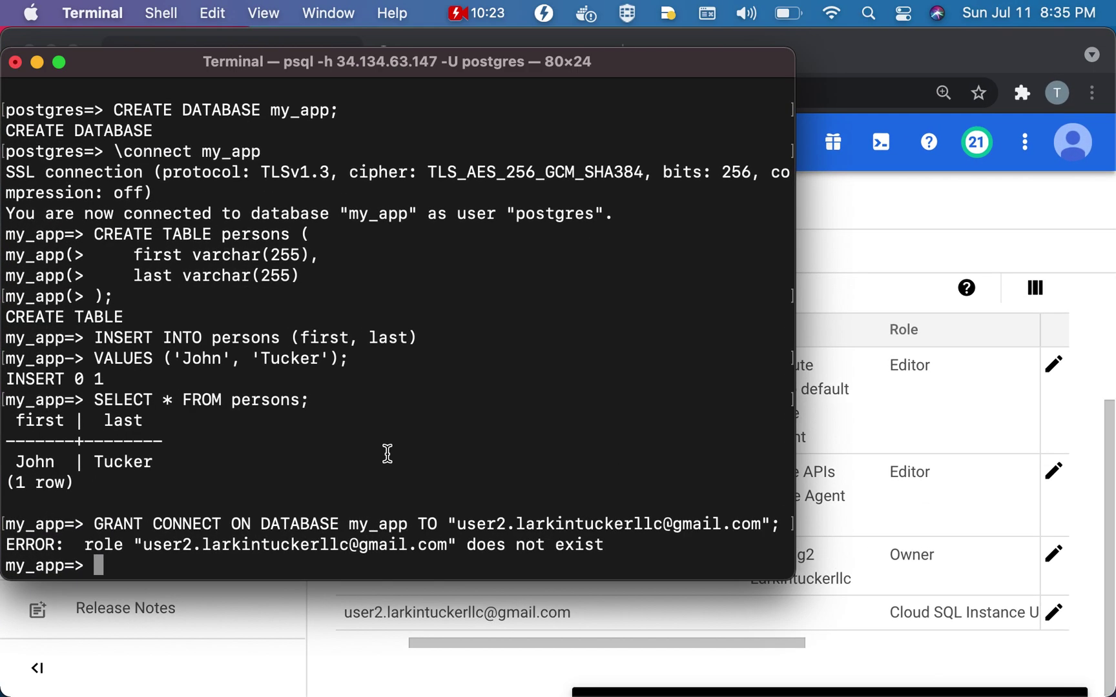
{"action": "key", "text": "Up"}
{"action": "key", "text": "Return"}
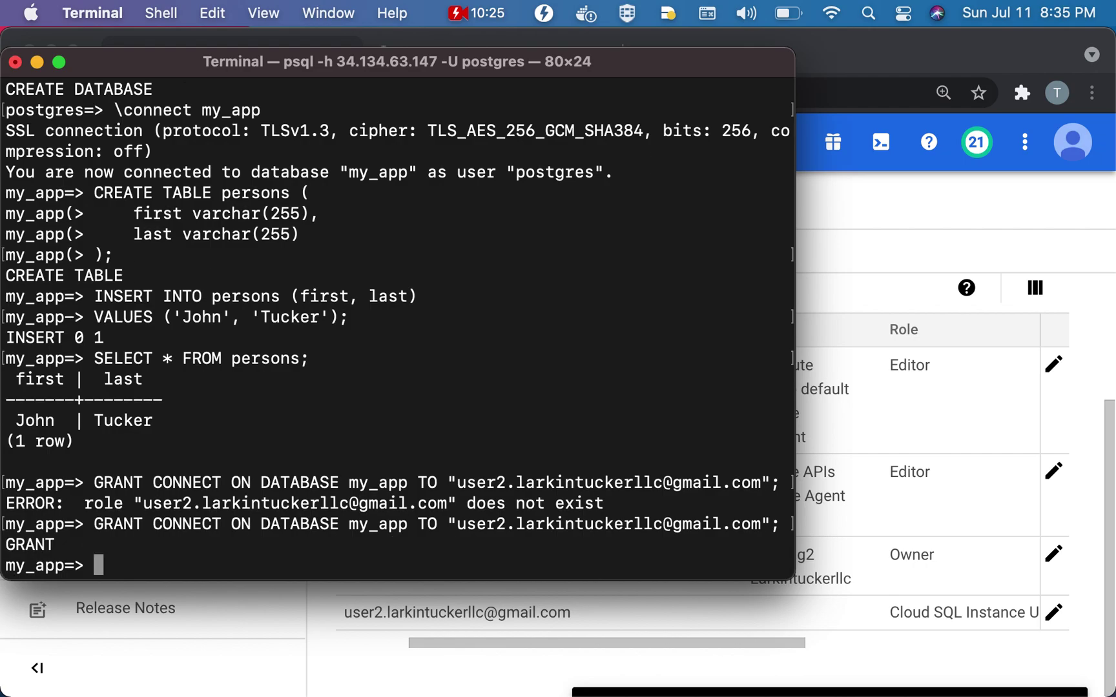
Step: Copy the GRANT USAGE ON SCHEMA public command from the GitHub README in Chrome
{"action": "left_click", "coordinate": [839, 303]}
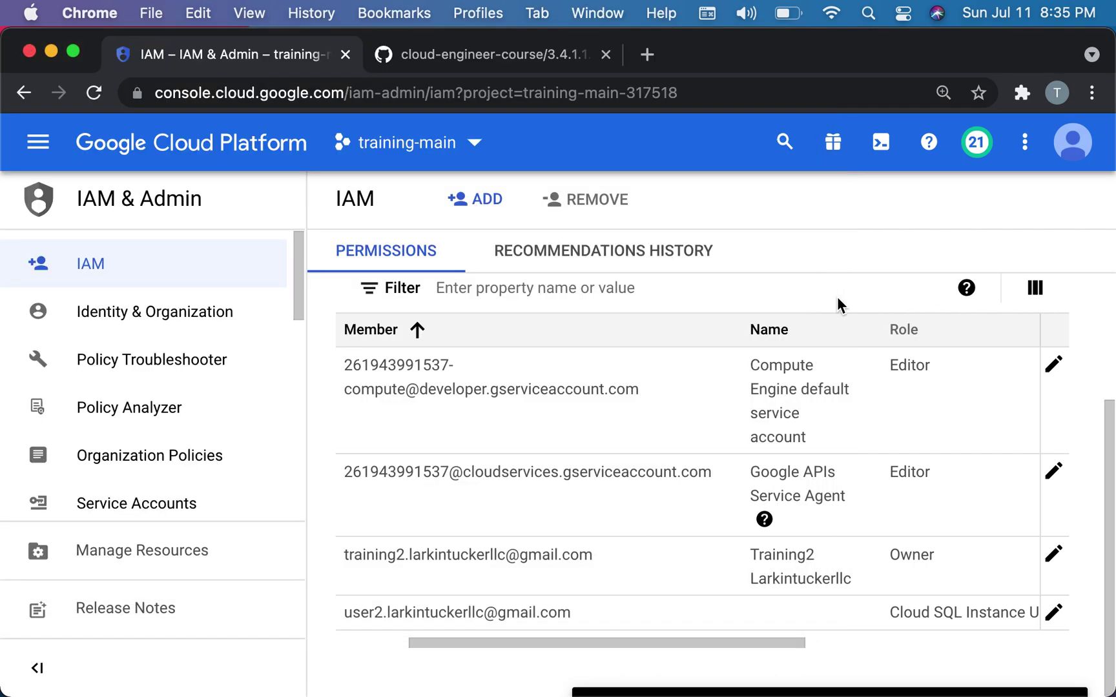
{"action": "left_click", "coordinate": [428, 61]}
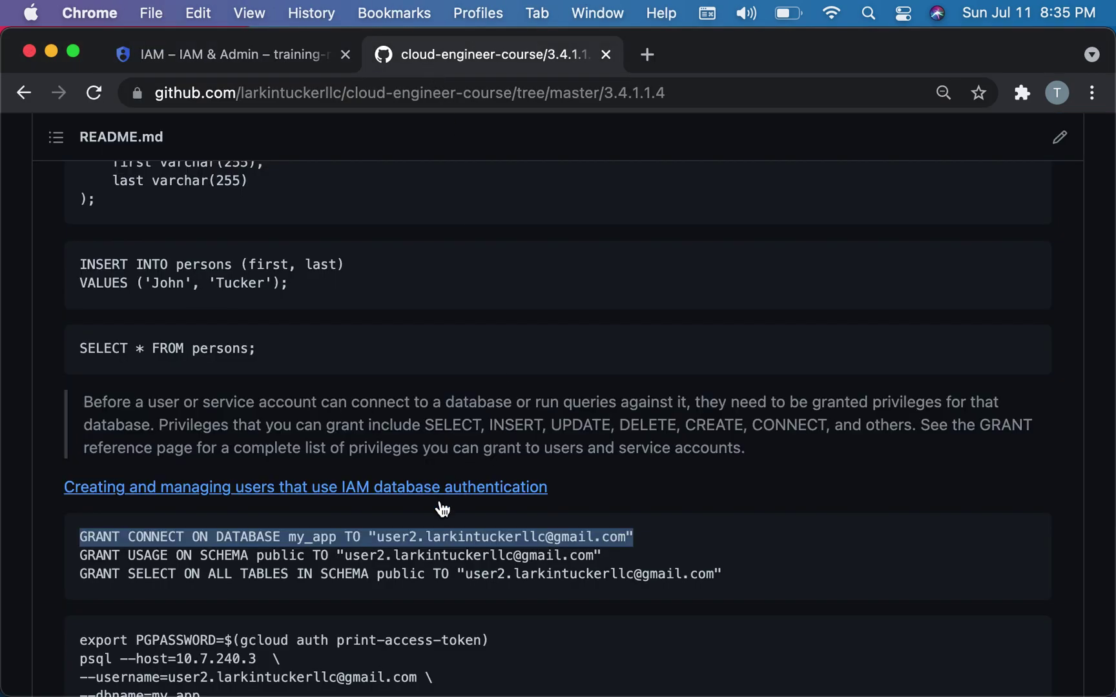
{"action": "left_click", "coordinate": [405, 563]}
{"action": "double_click", "coordinate": [406, 563]}
{"action": "left_click", "coordinate": [594, 553]}
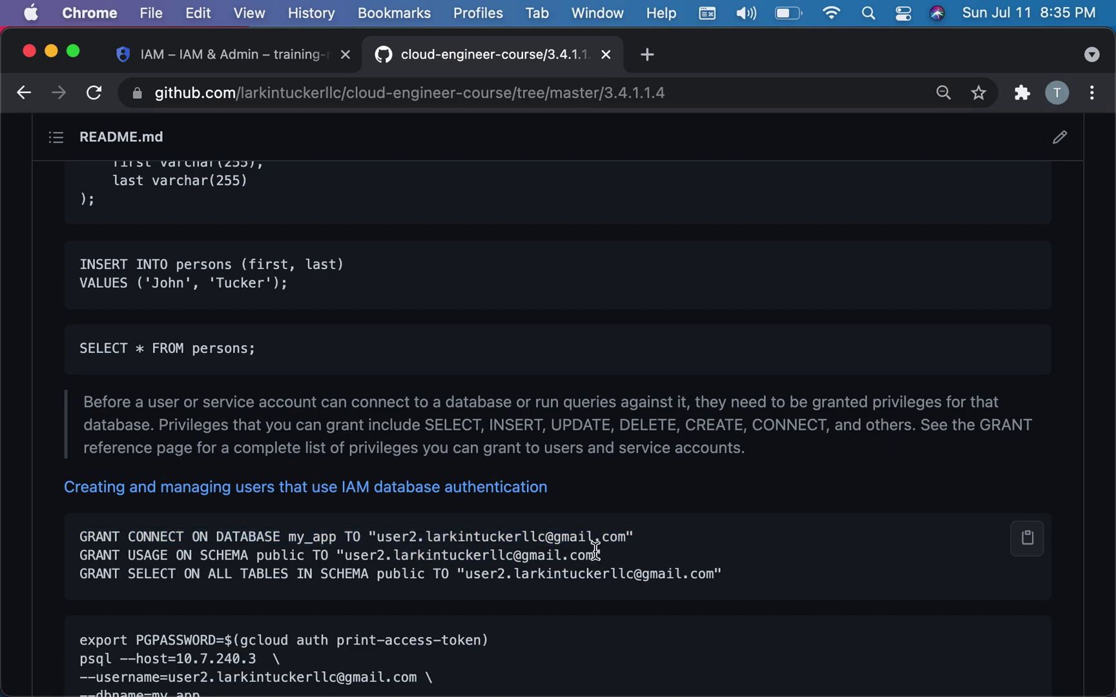
{"action": "left_click_drag", "start_coordinate": [602, 555], "coordinate": [58, 557]}
{"action": "key", "text": "super+c"}
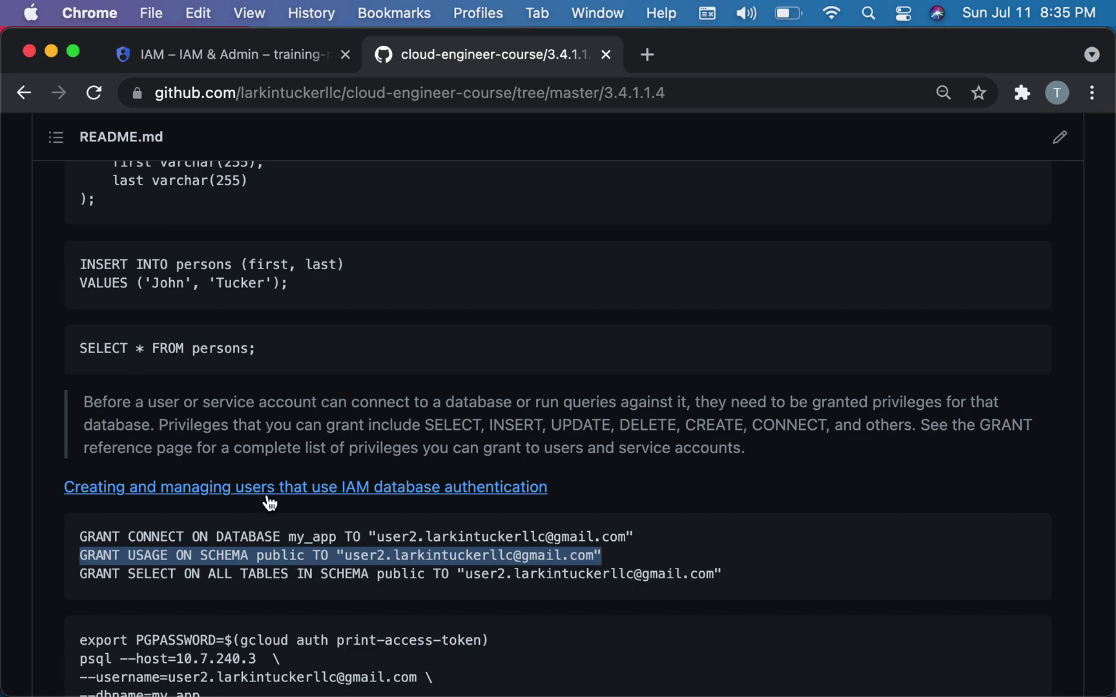
Step: Run the copied GRANT USAGE ON SCHEMA public command in Terminal's psql session, ending it with a semicolon
{"action": "key", "text": "ctrl+Up"}
{"action": "left_click", "coordinate": [267, 391]}
{"action": "key", "text": "super+v"}
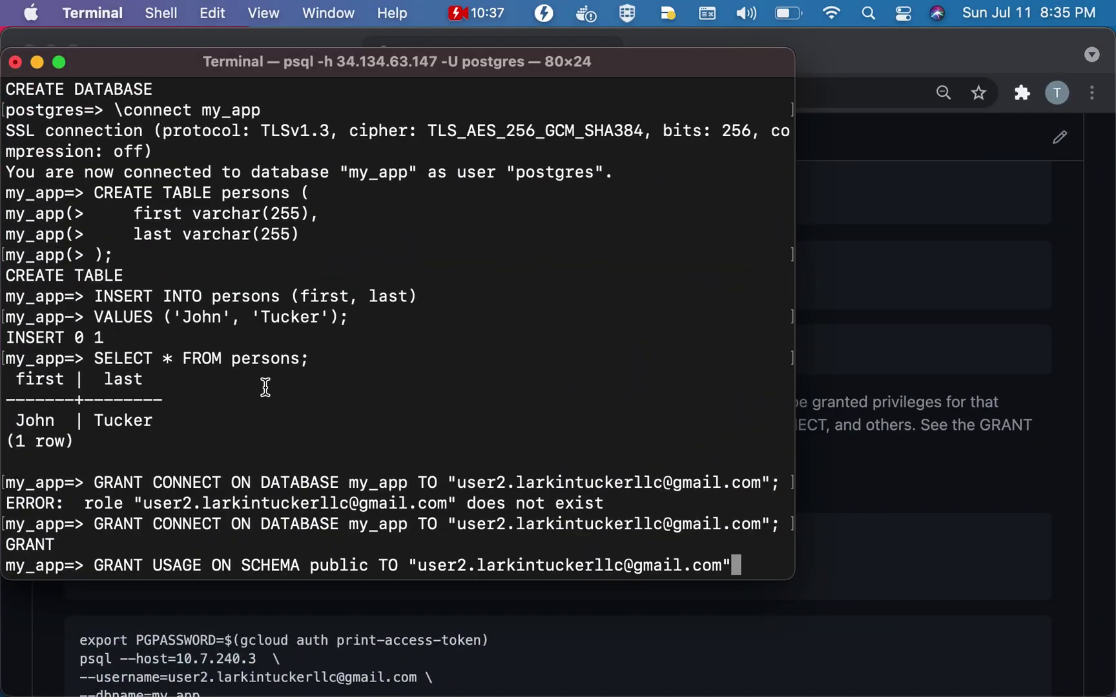
{"action": "type", "text": ";"}
{"action": "key", "text": "Return"}
Step: Copy the README's GRANT SELECT ON ALL TABLES IN SCHEMA public command from Chrome and run it in psql, ending it with a semicolon
{"action": "left_click", "coordinate": [429, 630]}
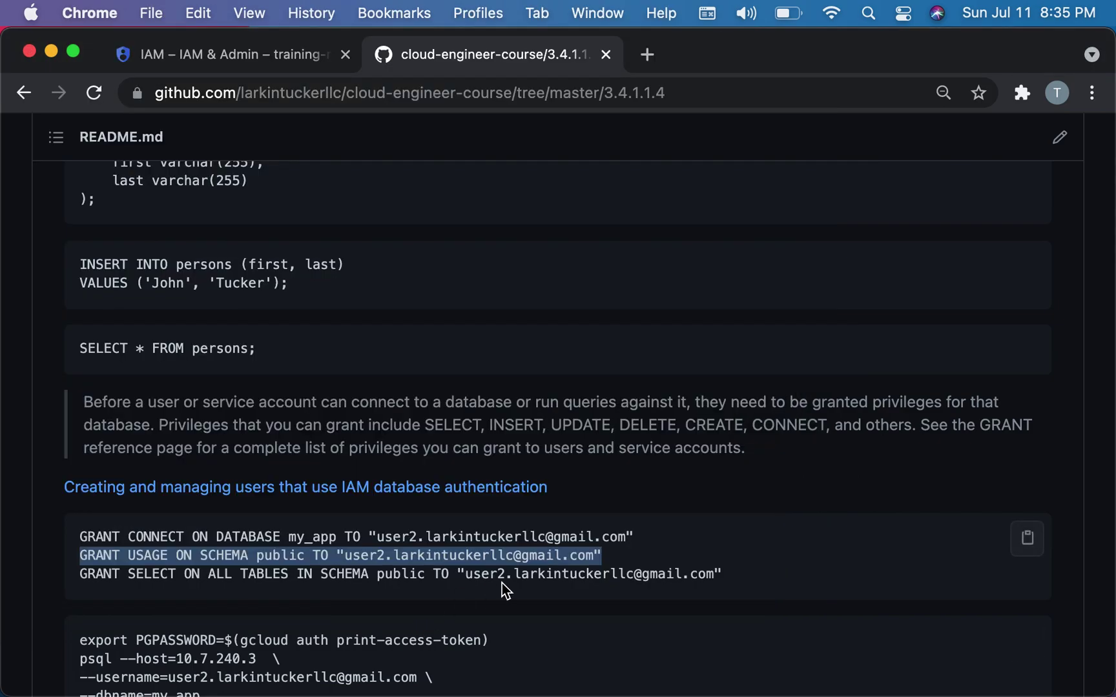
{"action": "left_click_drag", "start_coordinate": [759, 578], "coordinate": [55, 583]}
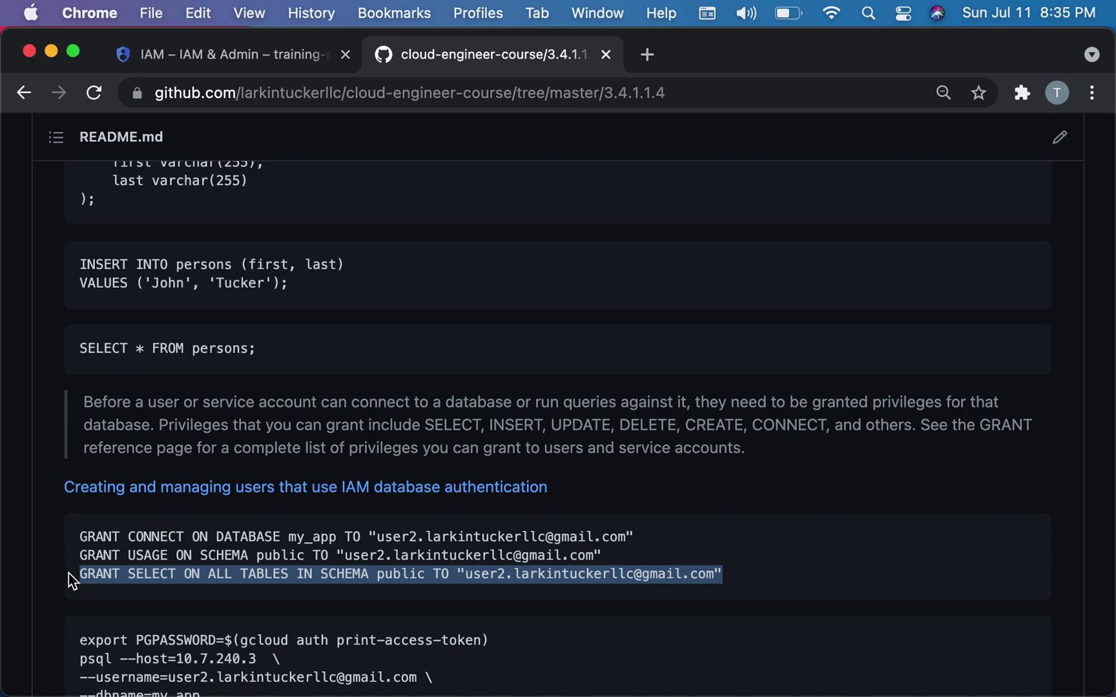
{"action": "left_click", "coordinate": [257, 602]}
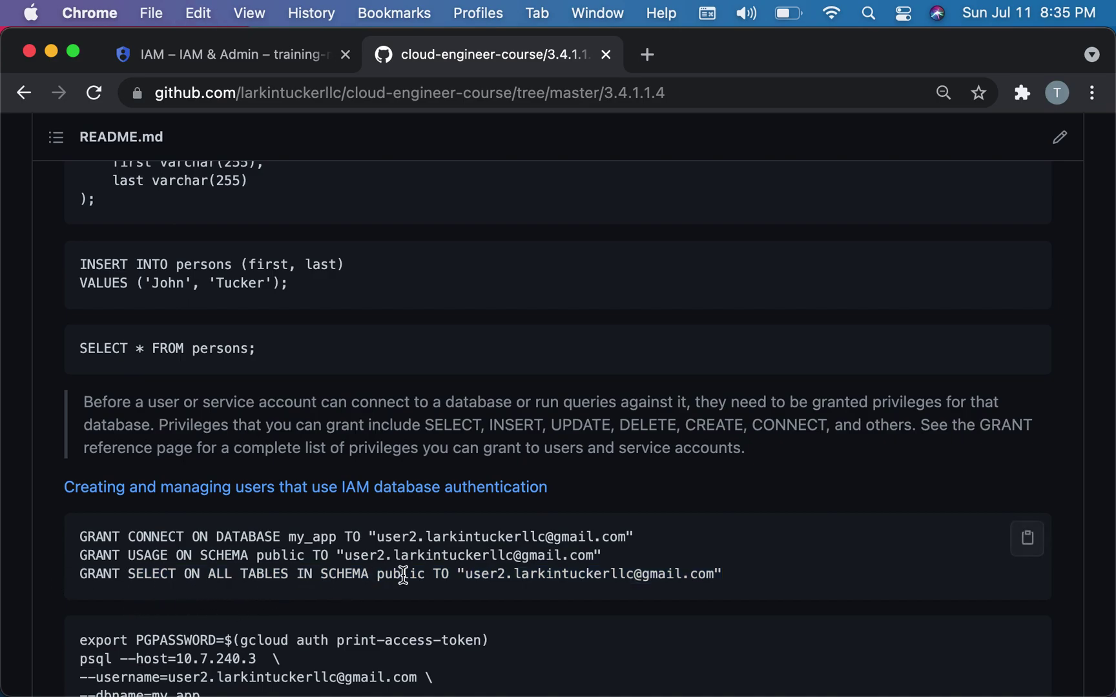
{"action": "key", "text": "ctrl+Up"}
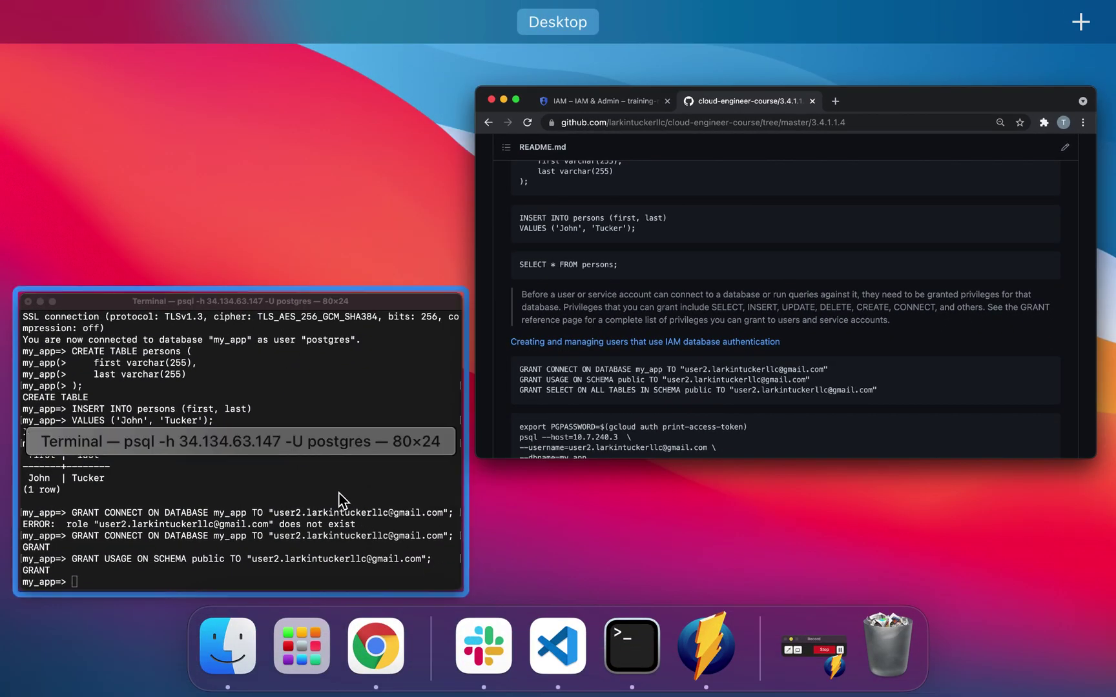
{"action": "left_click", "coordinate": [338, 492]}
{"action": "key", "text": "super+v"}
{"action": "key", "text": "Return"}
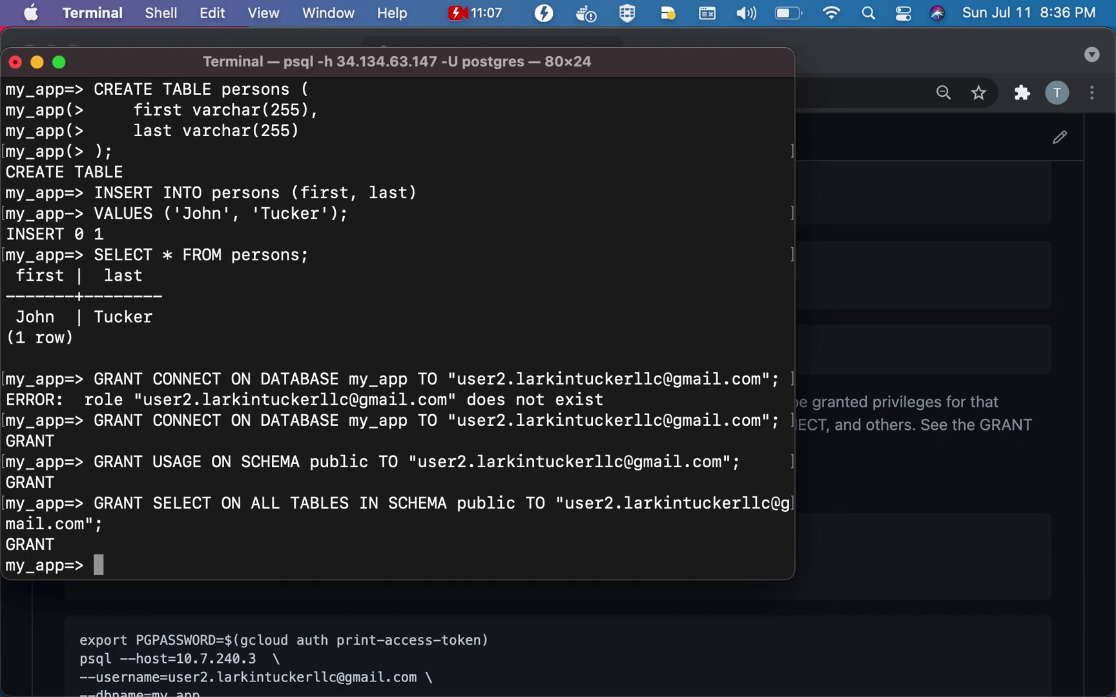
Step: Quit the psql session with \q and clear the Terminal screen
{"action": "type", "text": "clear"}
{"action": "key", "text": "Return"}
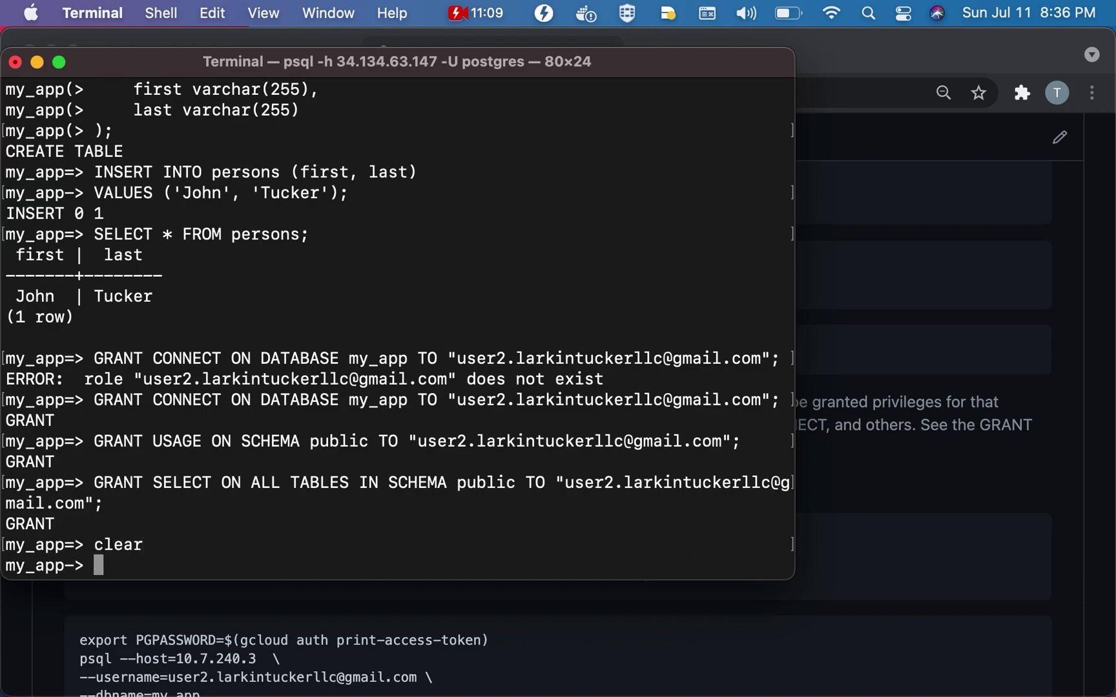
{"action": "type", "text": "\\q"}
{"action": "key", "text": "Return"}
{"action": "type", "text": "clear"}
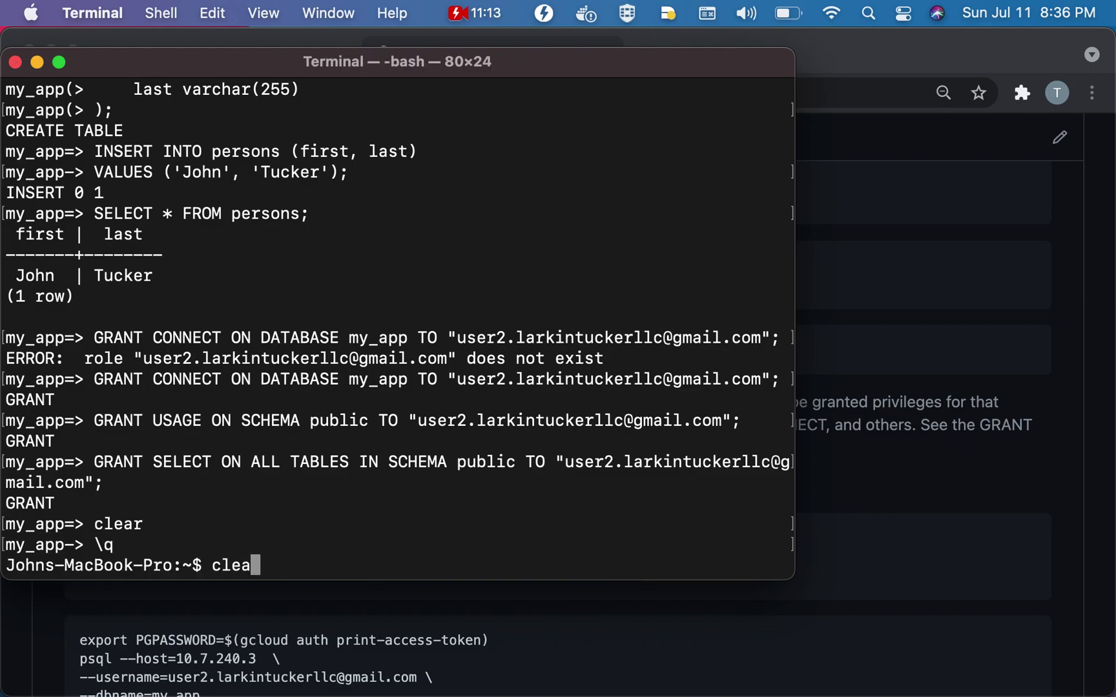
{"action": "key", "text": "Return"}
Step: Review the README's GRANT commands and its commands for connecting to my_app with an access token in Chrome
{"action": "left_click", "coordinate": [381, 631]}
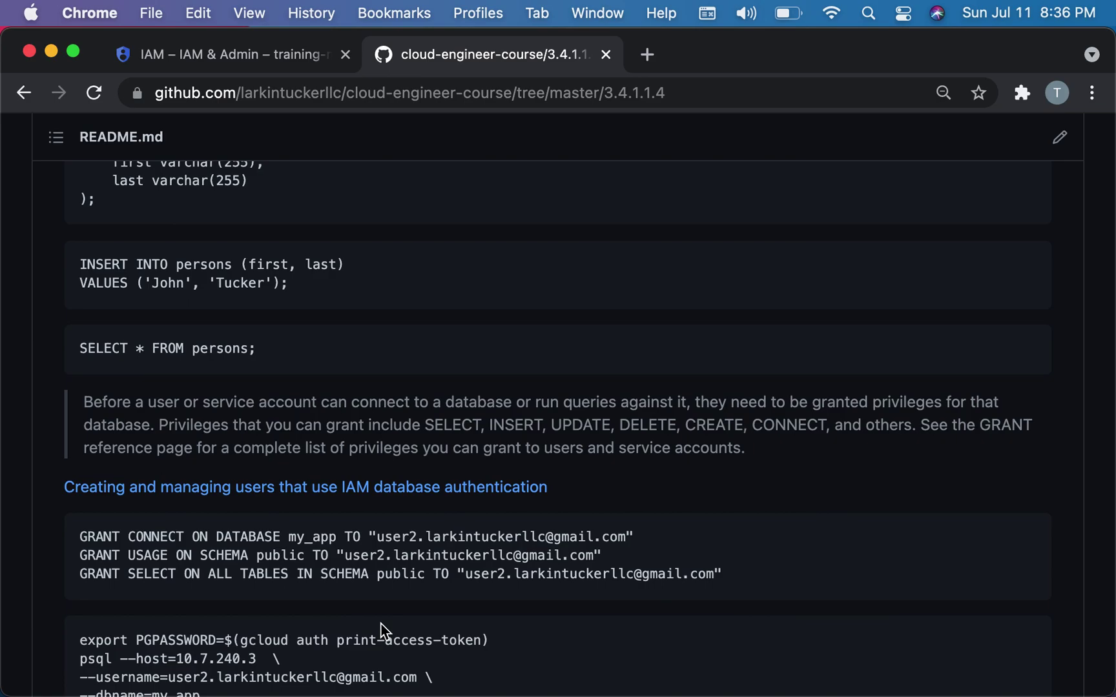
{"action": "scroll", "coordinate": [382, 632], "scroll_direction": "down", "scroll_amount": 2}
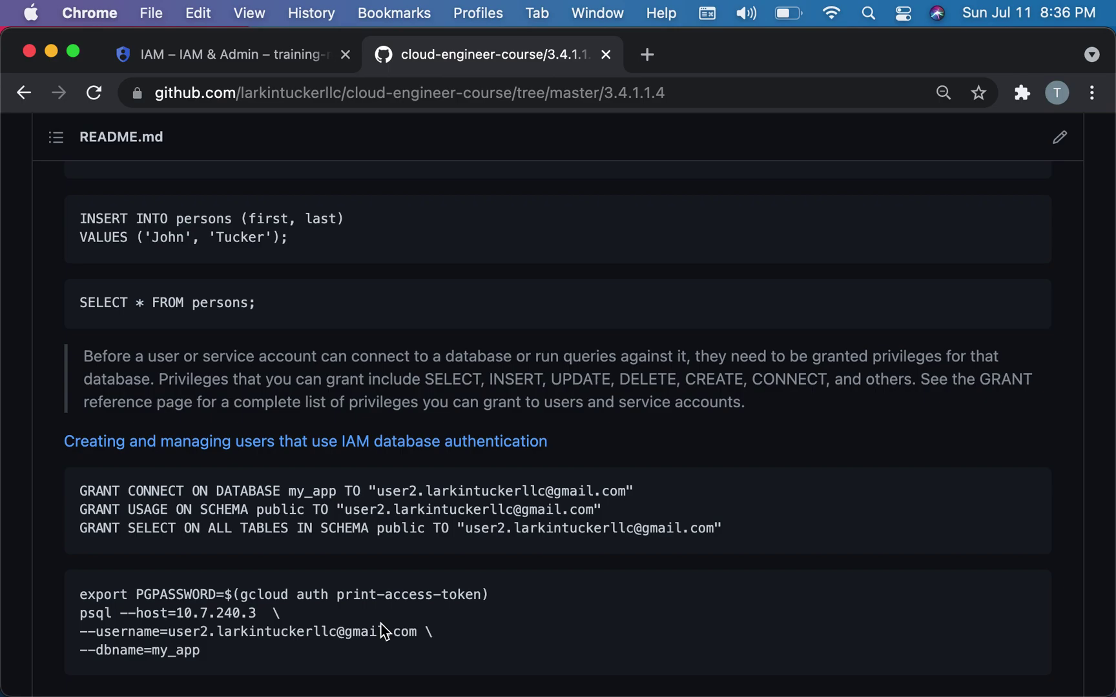
{"action": "scroll", "coordinate": [384, 632], "scroll_direction": "down", "scroll_amount": 1}
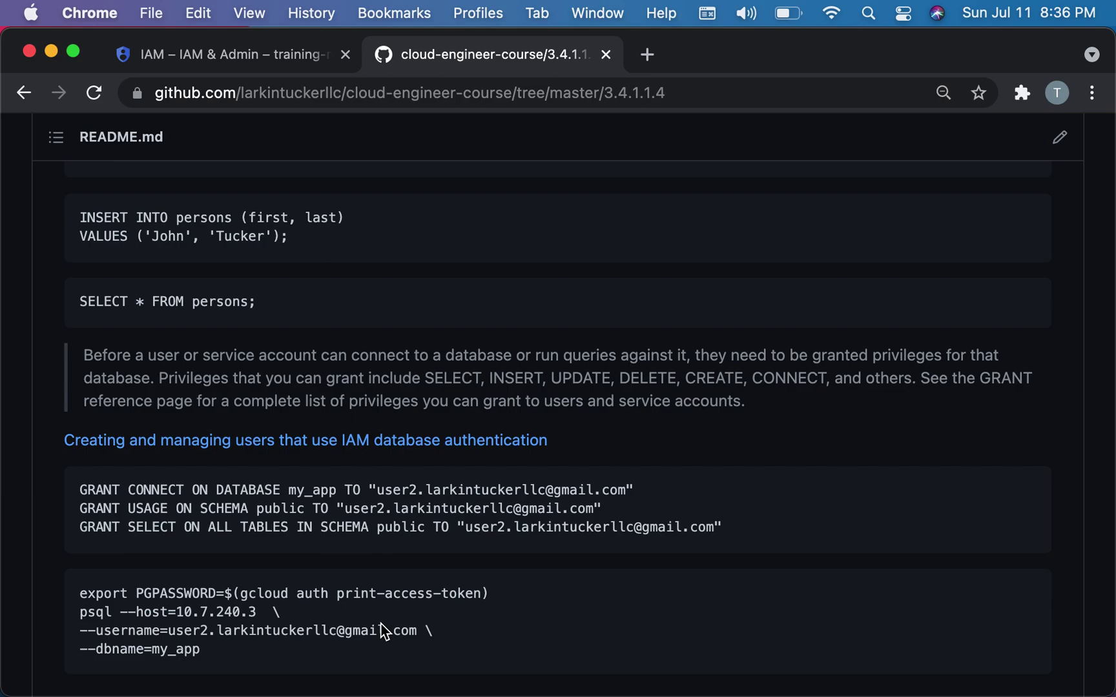
{"action": "left_click_drag", "start_coordinate": [749, 523], "coordinate": [352, 479]}
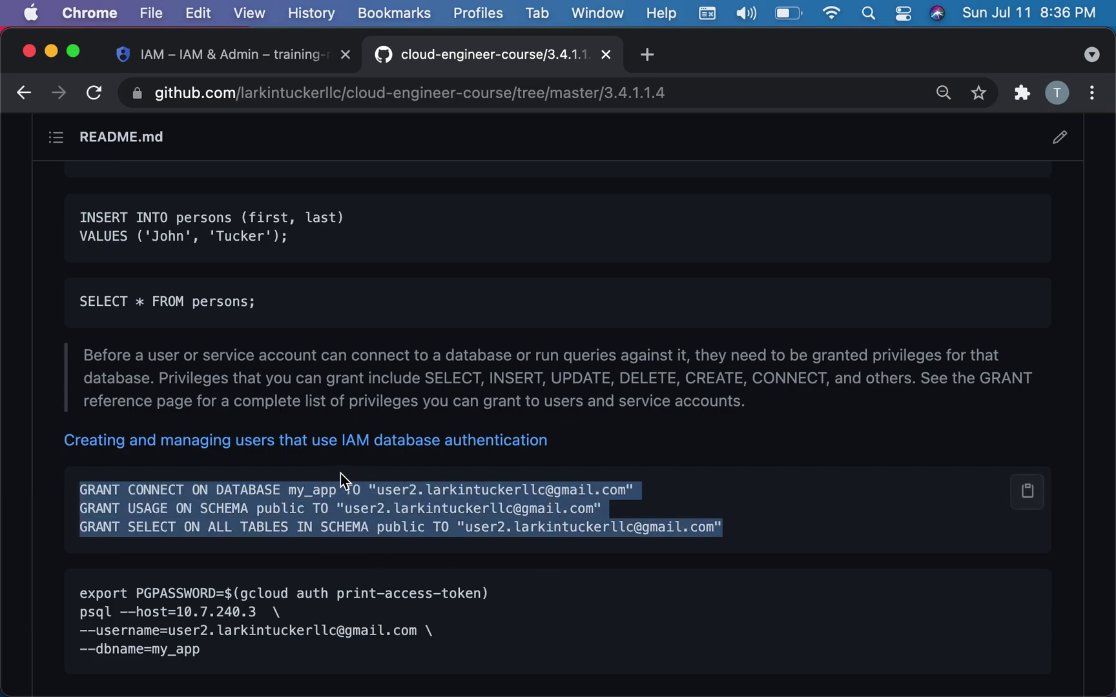
{"action": "scroll", "coordinate": [347, 589], "scroll_direction": "down", "scroll_amount": 3}
{"action": "scroll", "coordinate": [347, 589], "scroll_direction": "up", "scroll_amount": 2}
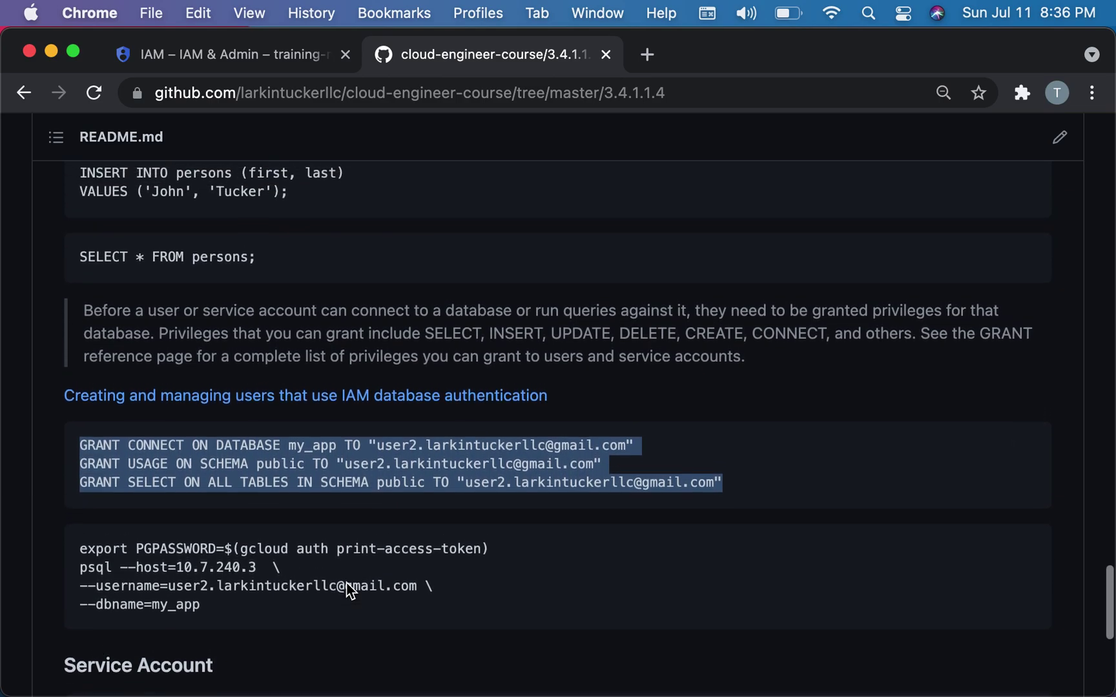
Step: Run gcloud config list in Terminal to check the active account and project
{"action": "key", "text": "ctrl+Up"}
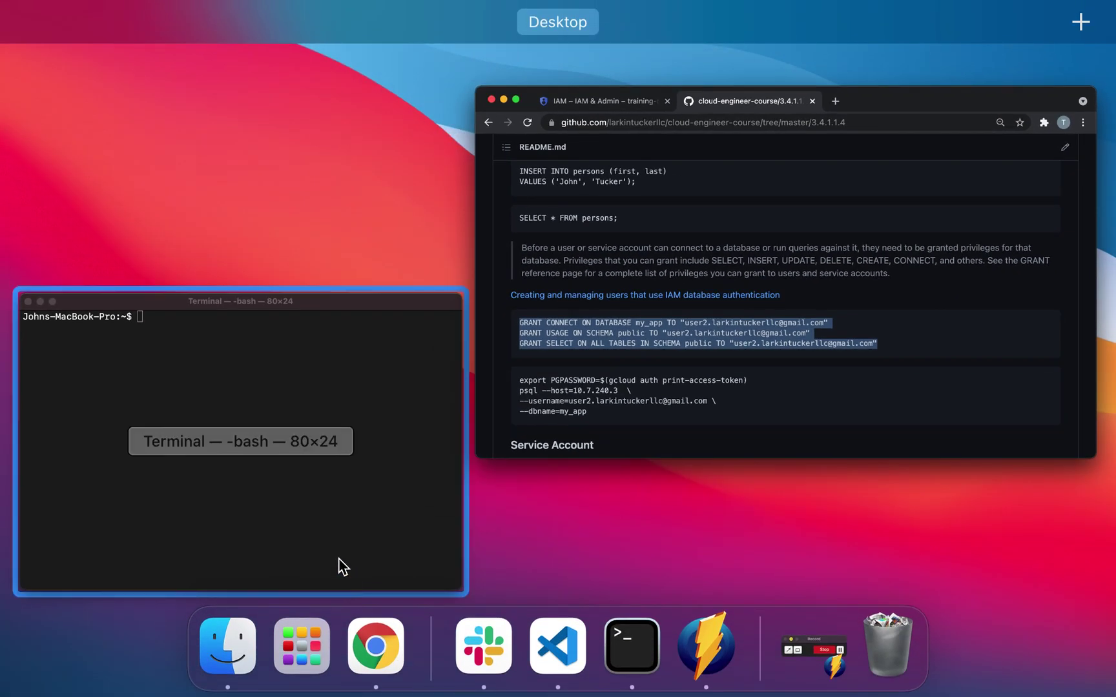
{"action": "left_click", "coordinate": [342, 567]}
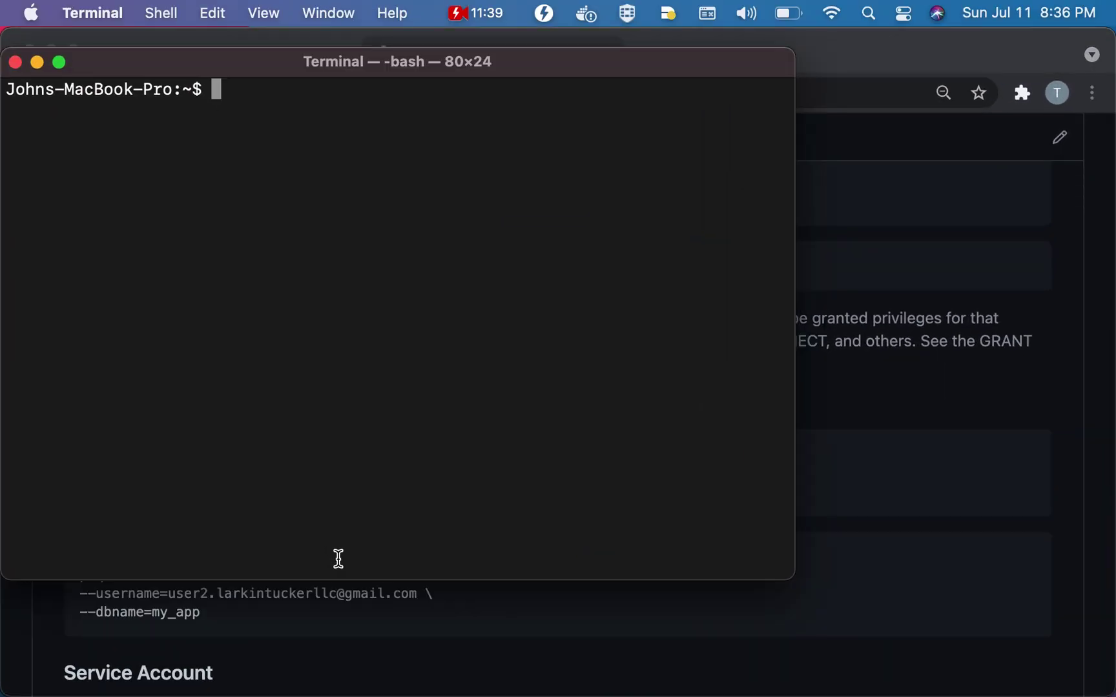
{"action": "type", "text": "gc"}
{"action": "type", "text": "loug"}
{"action": "key", "text": "BackSpace"}
{"action": "key", "text": "BackSpace"}
{"action": "type", "text": "d "}
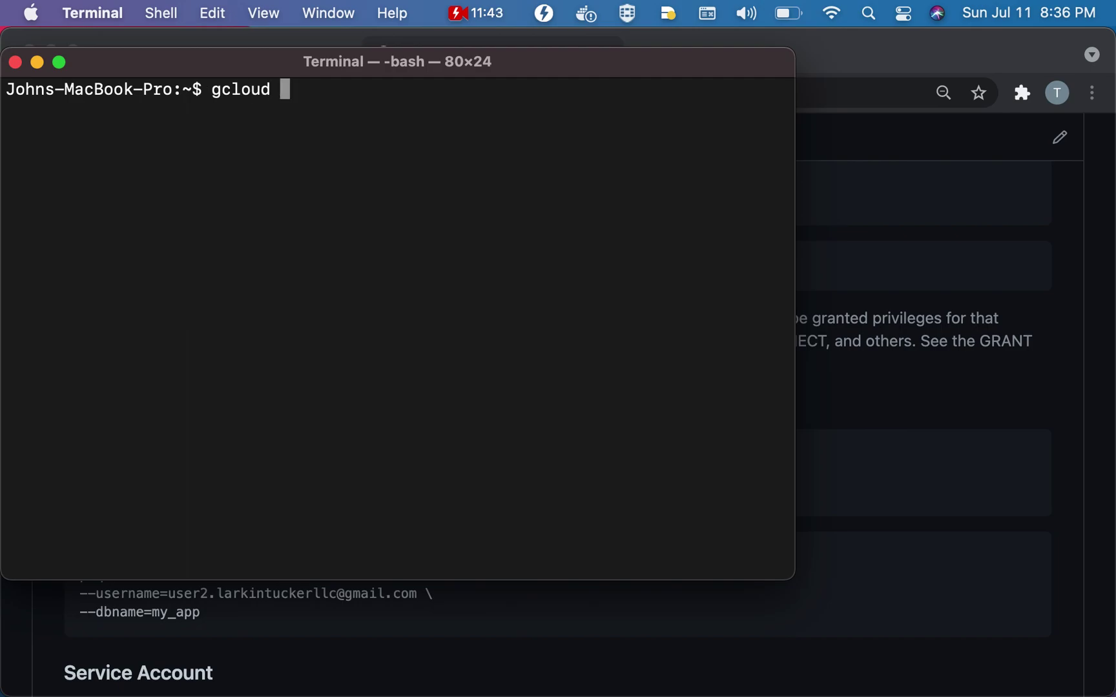
{"action": "type", "text": "config list"}
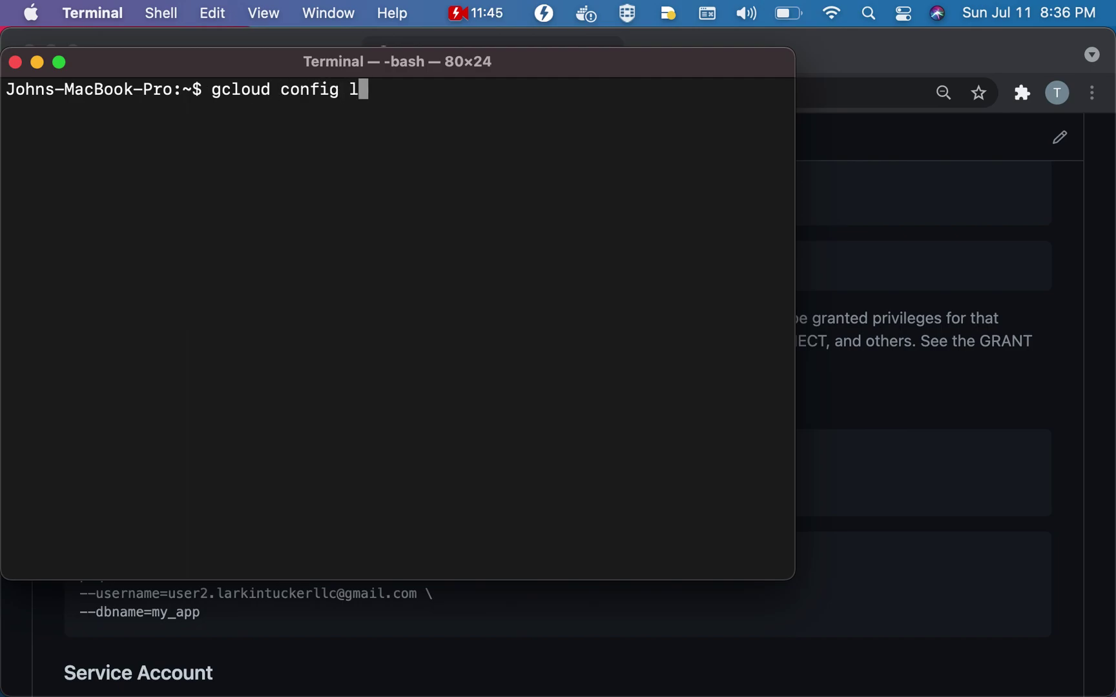
{"action": "key", "text": "Return"}
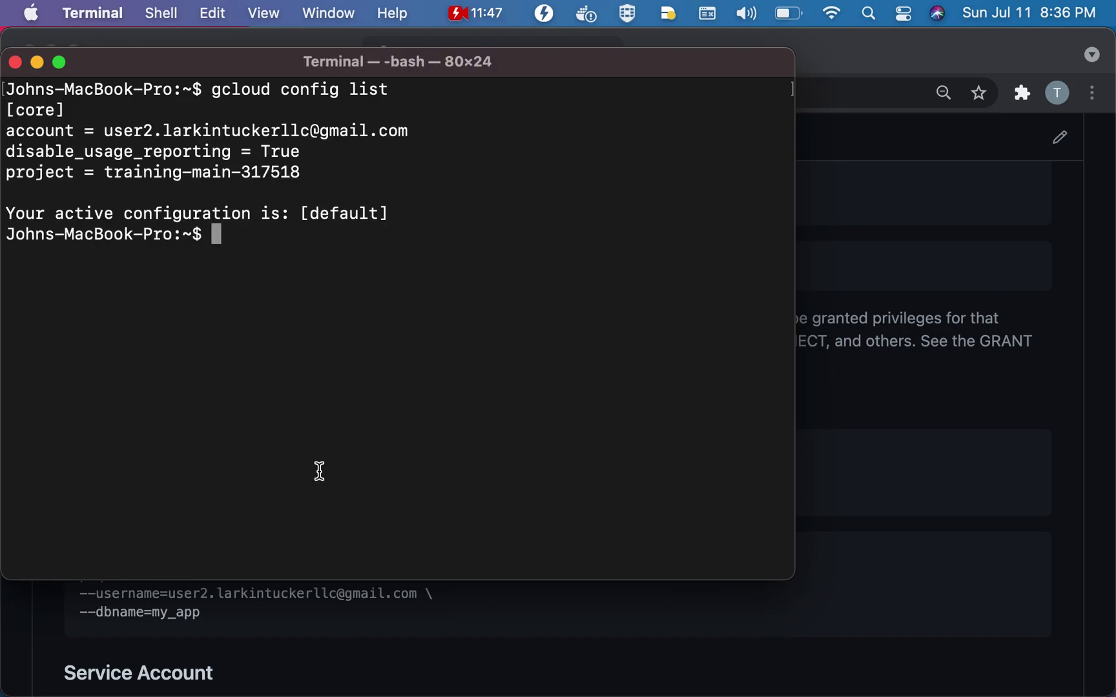
{"action": "left_click_drag", "start_coordinate": [408, 133], "coordinate": [103, 134]}
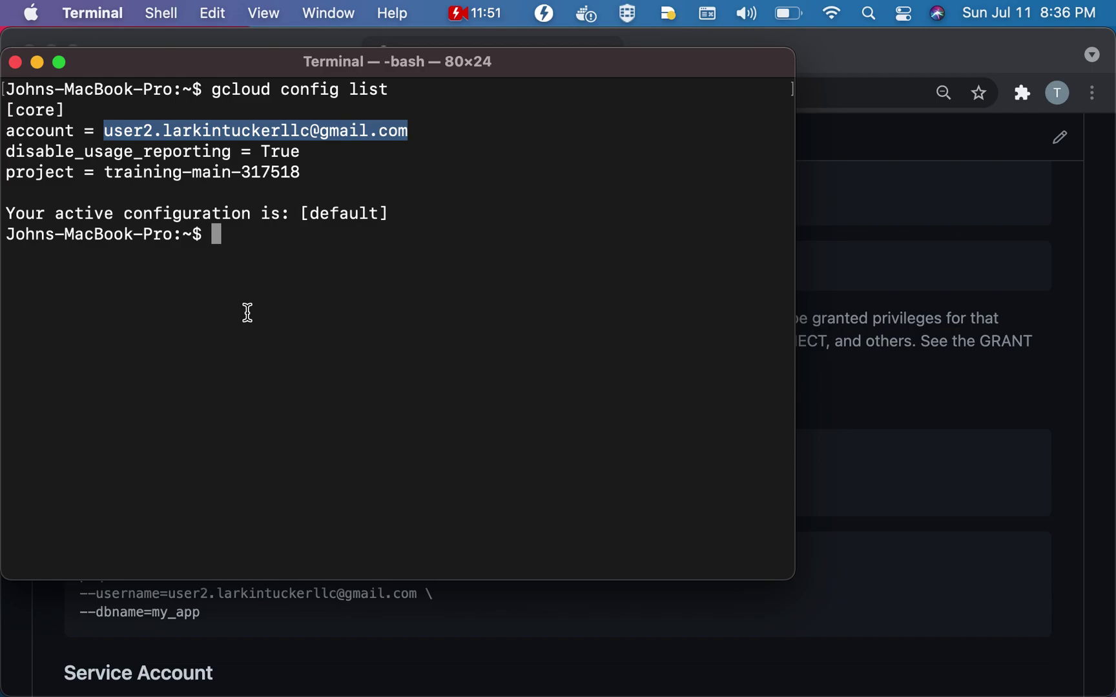
{"action": "type", "text": "gcloud"}
{"action": "key", "text": "BackSpace"}
{"action": "key", "text": "BackSpace"}
{"action": "key", "text": "BackSpace"}
{"action": "key", "text": "BackSpace"}
{"action": "key", "text": "BackSpace"}
{"action": "key", "text": "BackSpace"}
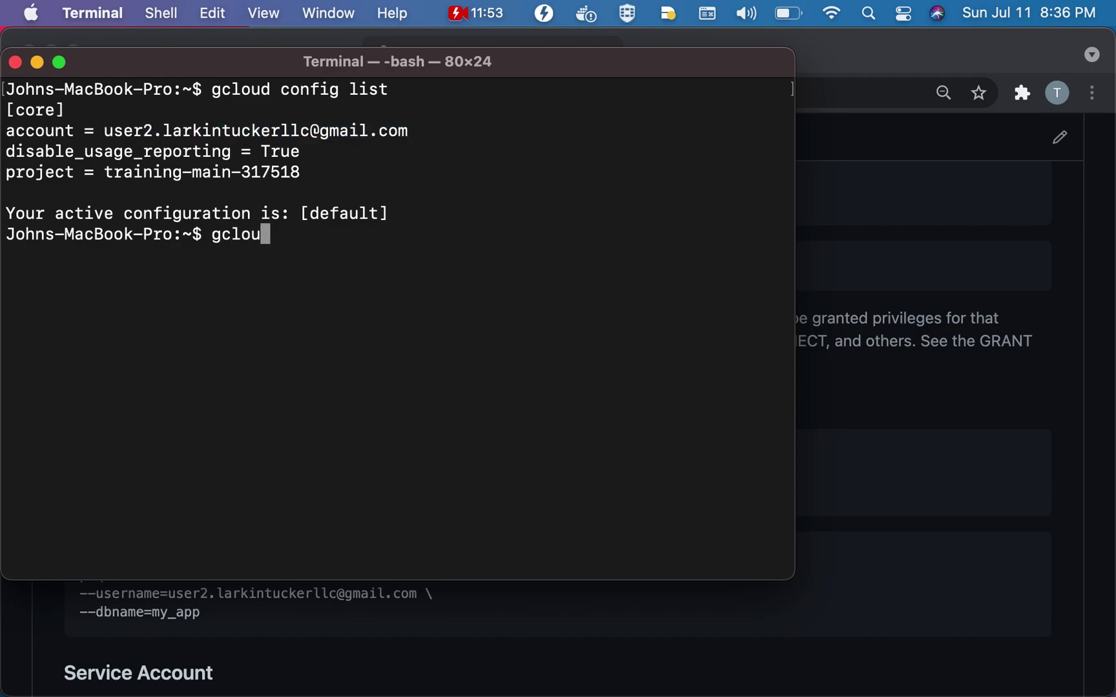
Step: Copy the README's export PGPASSWORD=$(gcloud auth print-access-token) command from Chrome and run it in Terminal
{"action": "left_click", "coordinate": [818, 446]}
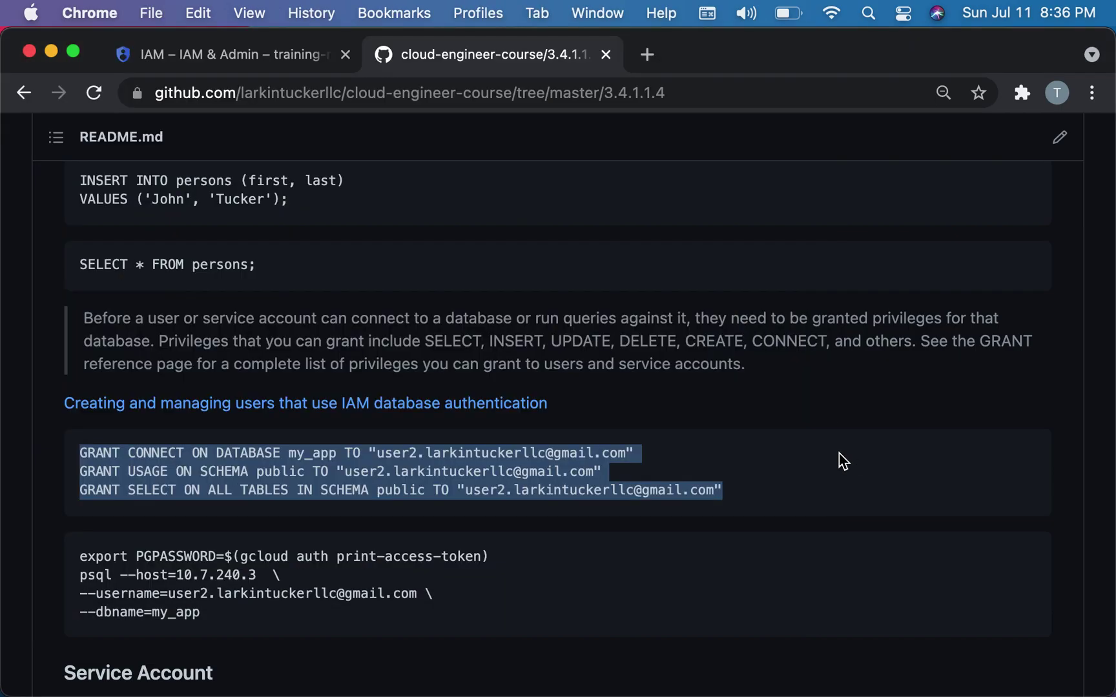
{"action": "left_click", "coordinate": [531, 543]}
{"action": "left_click_drag", "start_coordinate": [529, 556], "coordinate": [77, 566]}
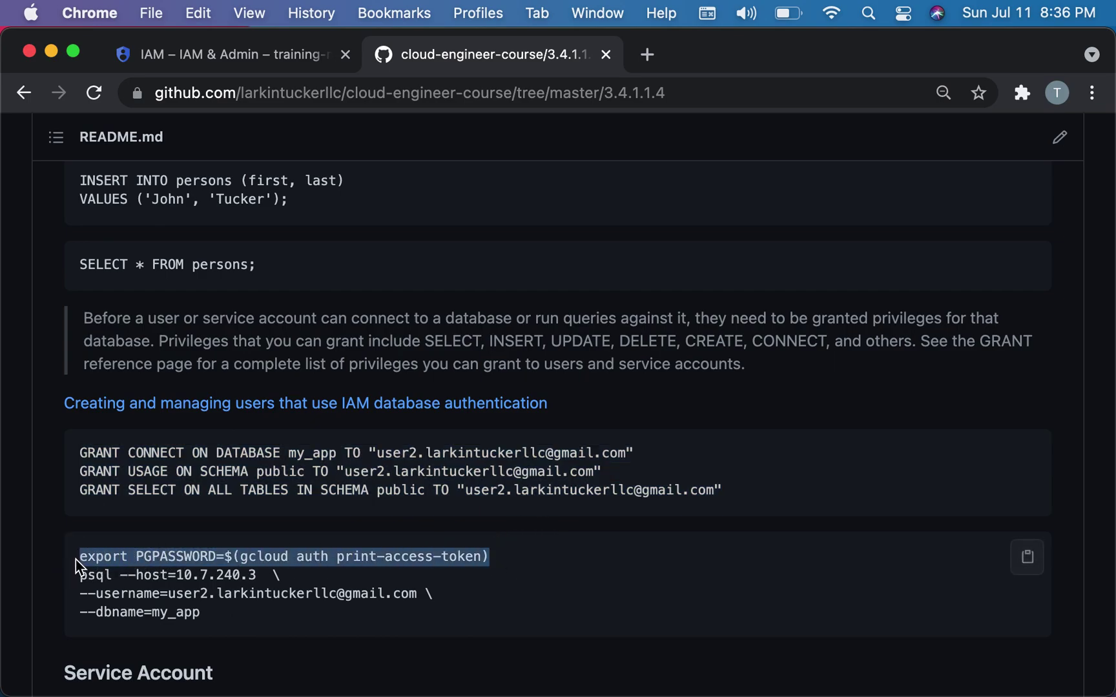
{"action": "left_click", "coordinate": [387, 557]}
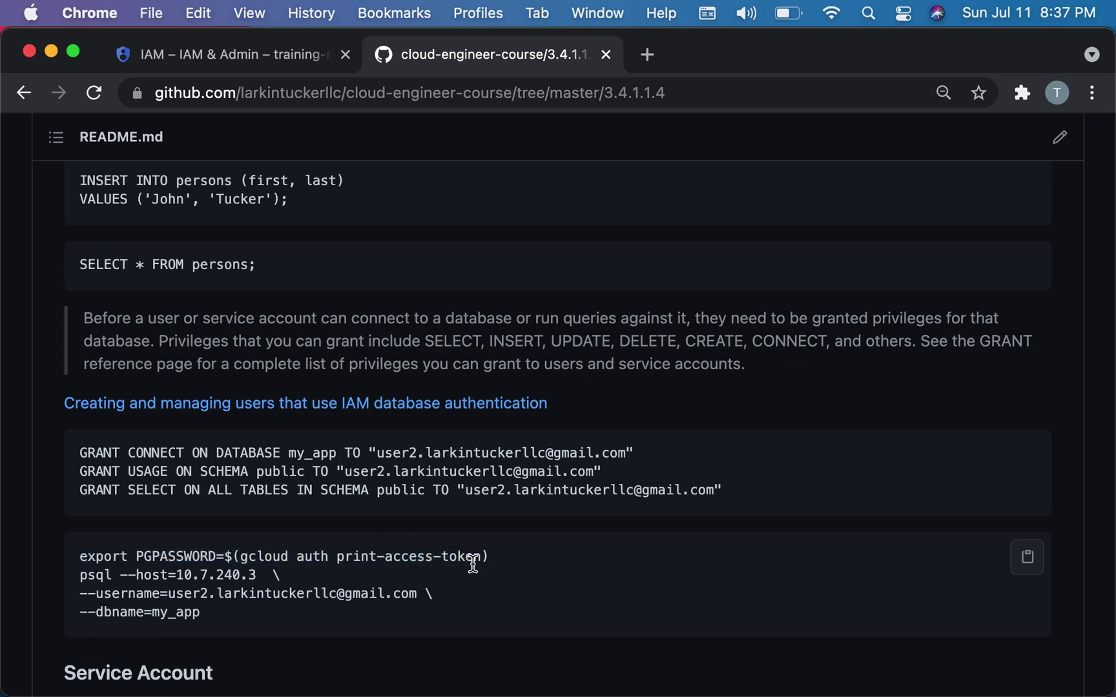
{"action": "left_click_drag", "start_coordinate": [480, 554], "coordinate": [241, 559]}
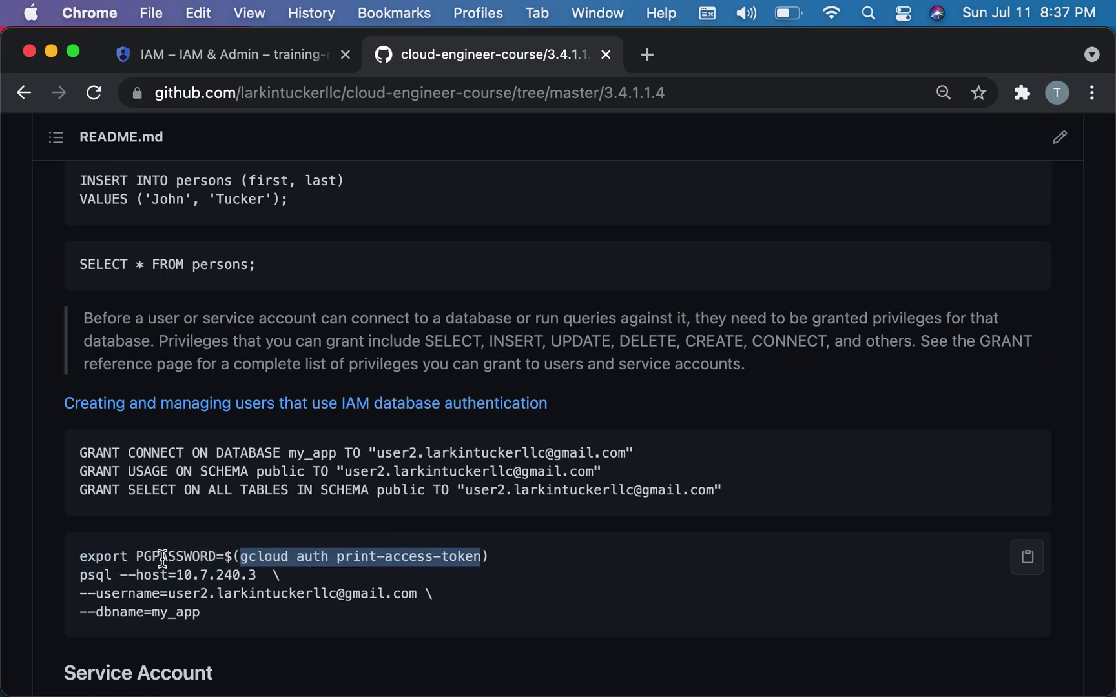
{"action": "left_click_drag", "start_coordinate": [535, 556], "coordinate": [82, 557]}
{"action": "key", "text": "super+c"}
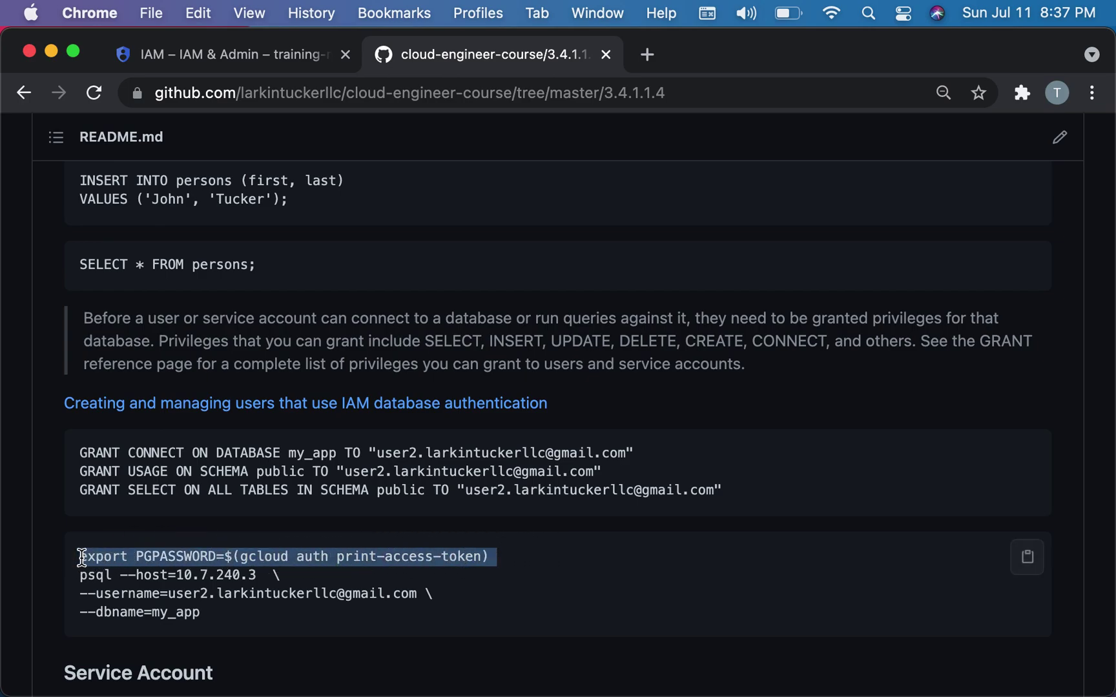
{"action": "key", "text": "ctrl+Up"}
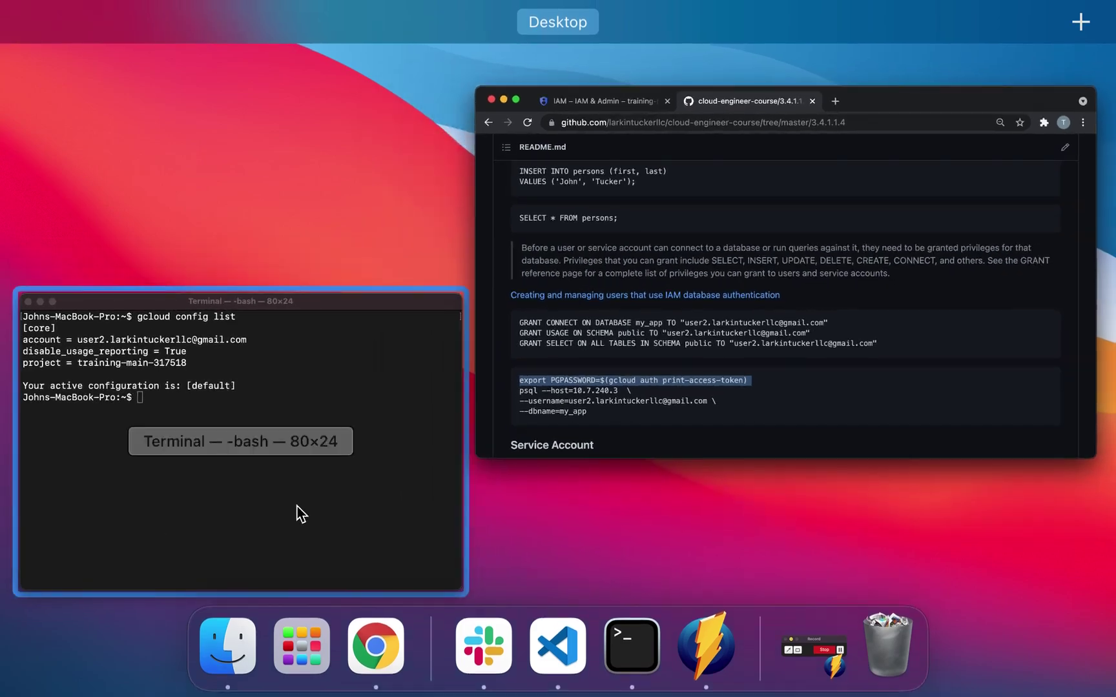
{"action": "left_click", "coordinate": [296, 515]}
{"action": "key", "text": "super+v"}
{"action": "key", "text": "Return"}
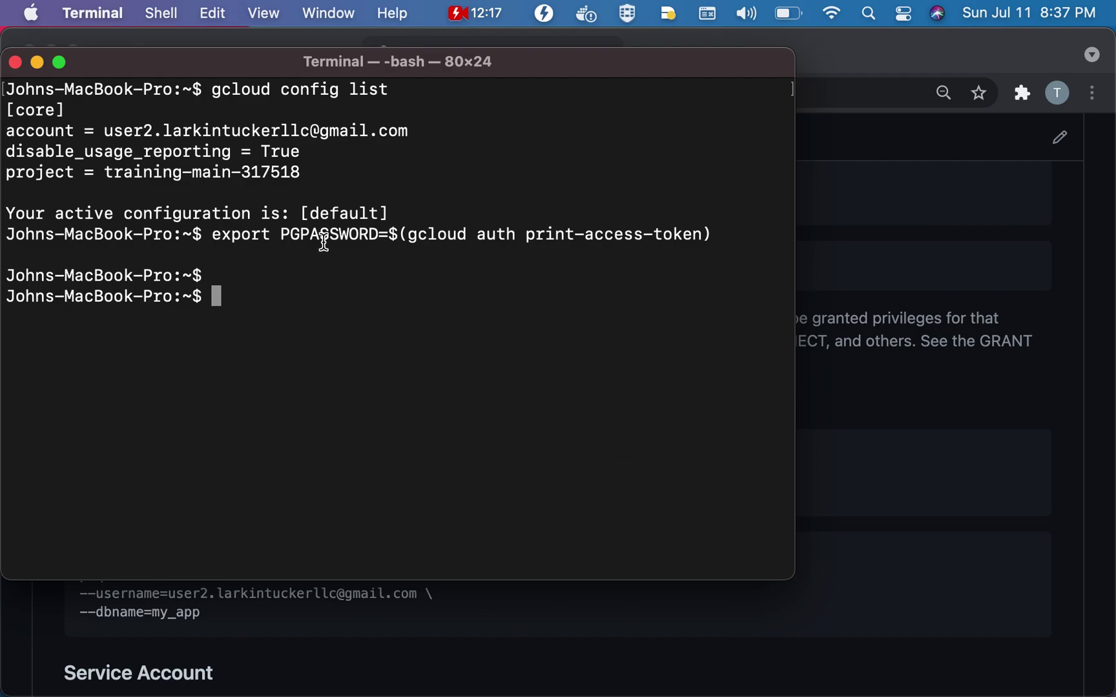
Step: Copy the README's psql connection options from the trailing backslash through --username and --dbname=my_app in Chrome
{"action": "left_click", "coordinate": [881, 439]}
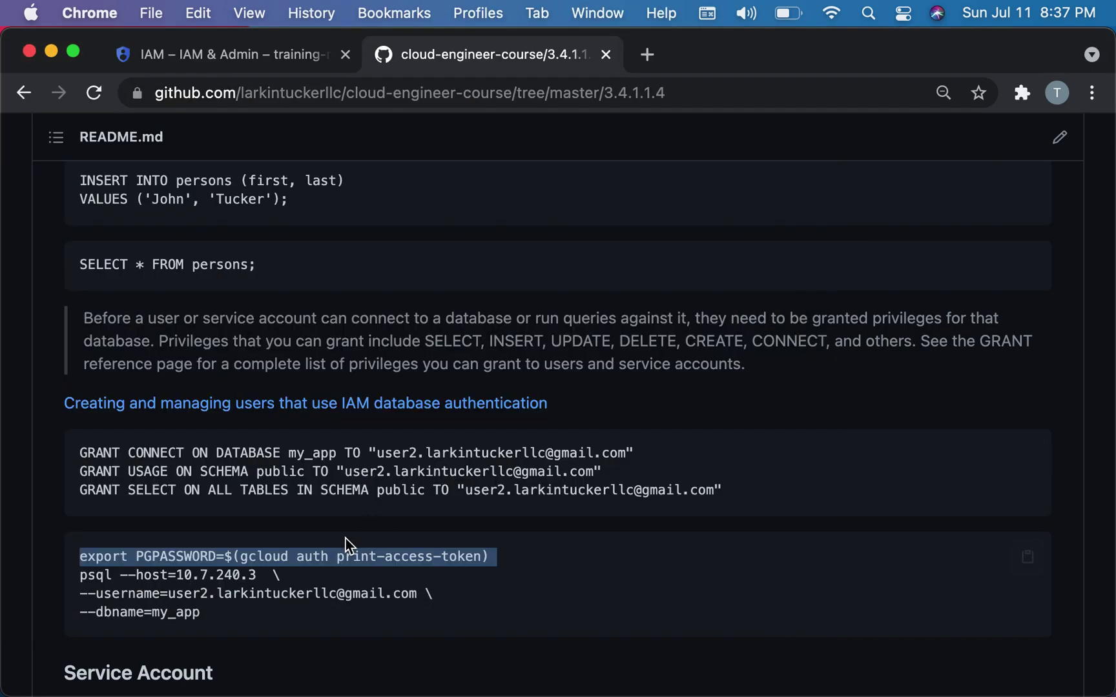
{"action": "left_click", "coordinate": [220, 632]}
{"action": "left_click_drag", "start_coordinate": [219, 630], "coordinate": [152, 610]}
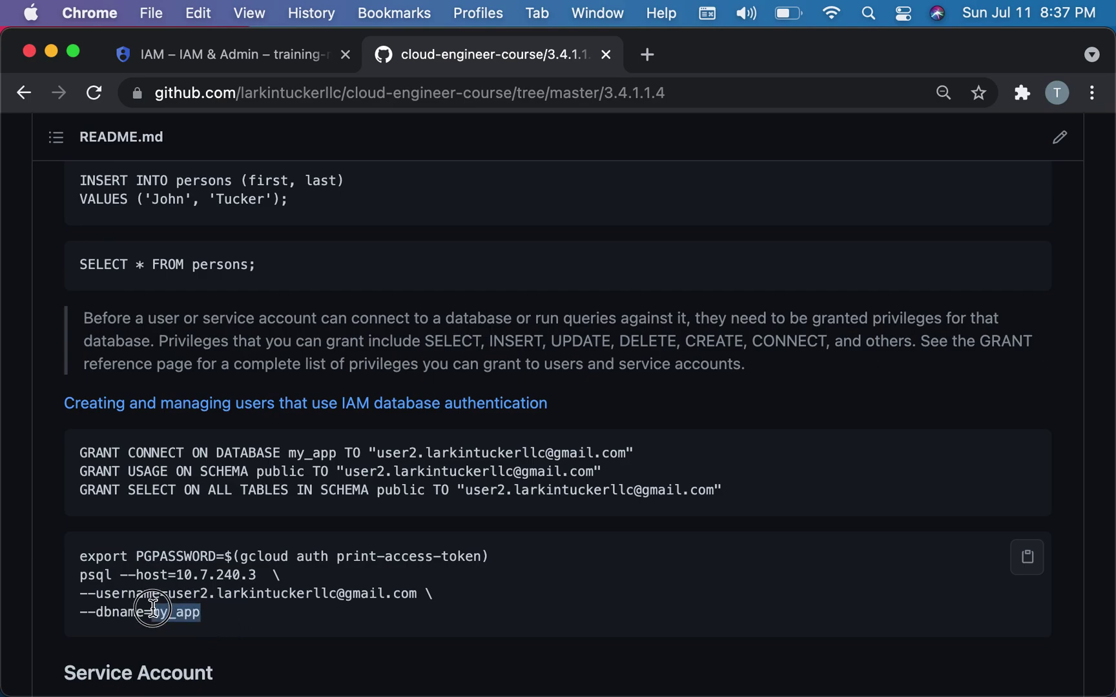
{"action": "left_click", "coordinate": [200, 609]}
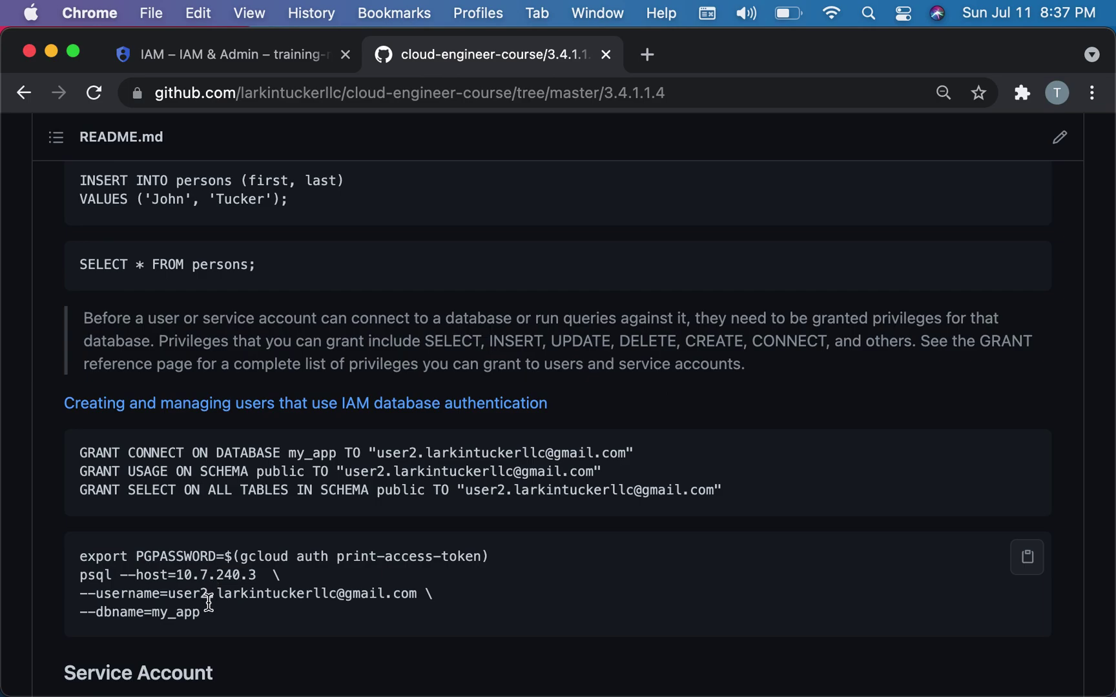
{"action": "left_click_drag", "start_coordinate": [205, 613], "coordinate": [269, 578]}
{"action": "key", "text": "super+c"}
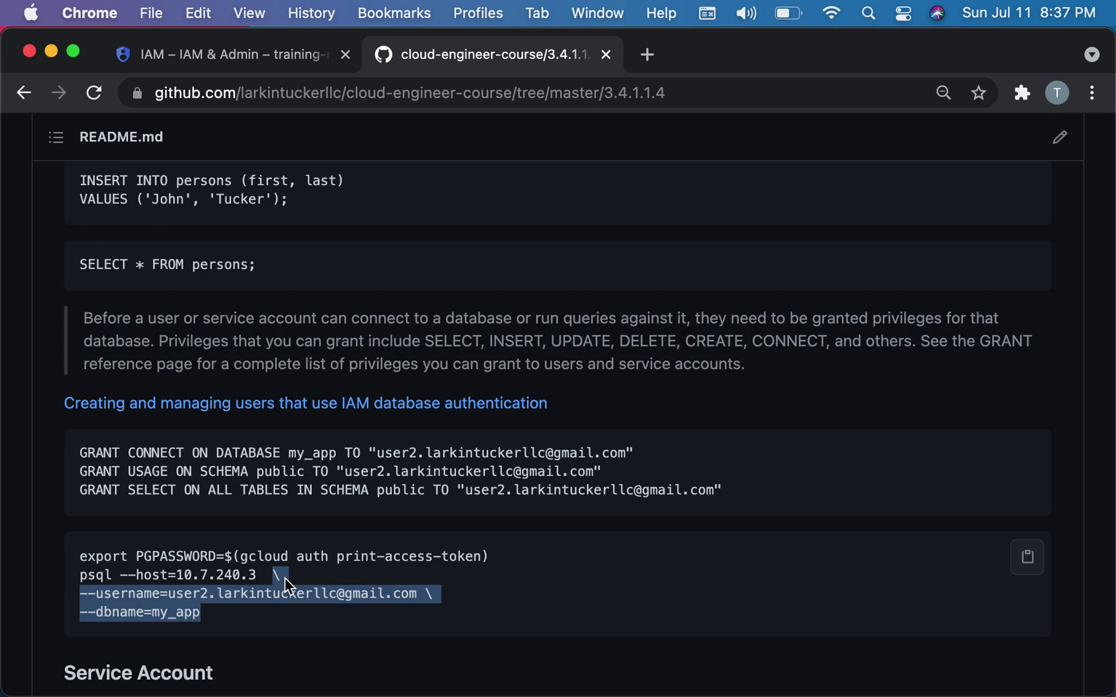
Step: Connect from Terminal by reusing the earlier psql -h 34.134.63.147 command, replacing its user option with the copied --username and --dbname=my_app options
{"action": "key", "text": "ctrl+Up"}
{"action": "left_click", "coordinate": [355, 463]}
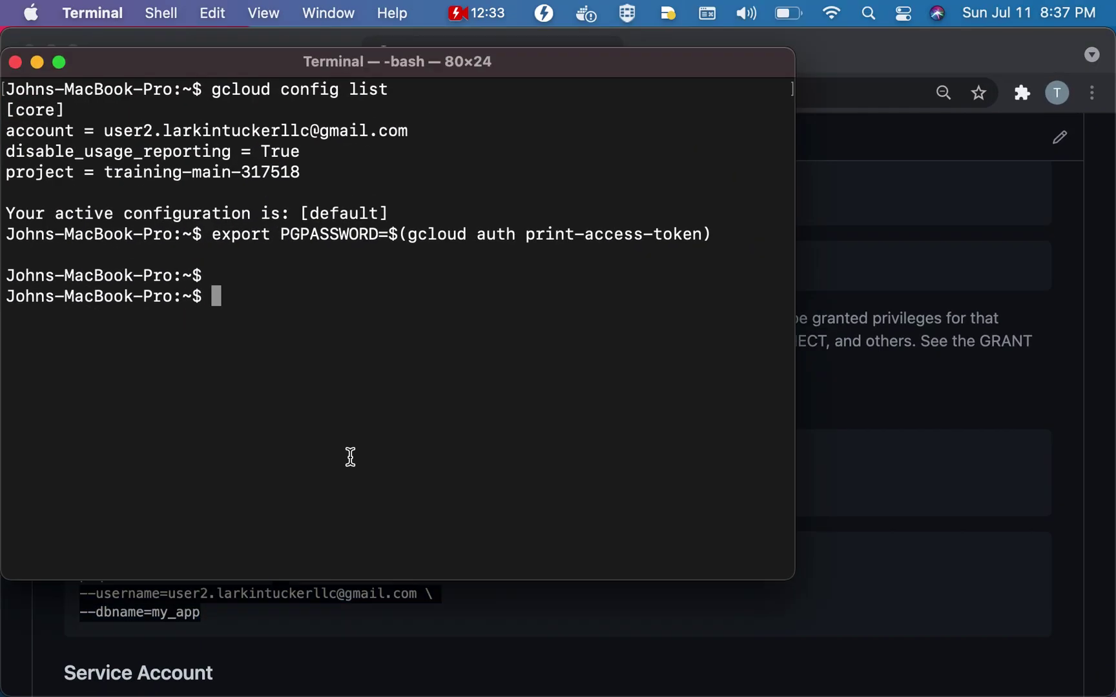
{"action": "key", "text": "Up"}
{"action": "key", "text": "Up"}
{"action": "key", "text": "Up"}
{"action": "key", "text": "Up"}
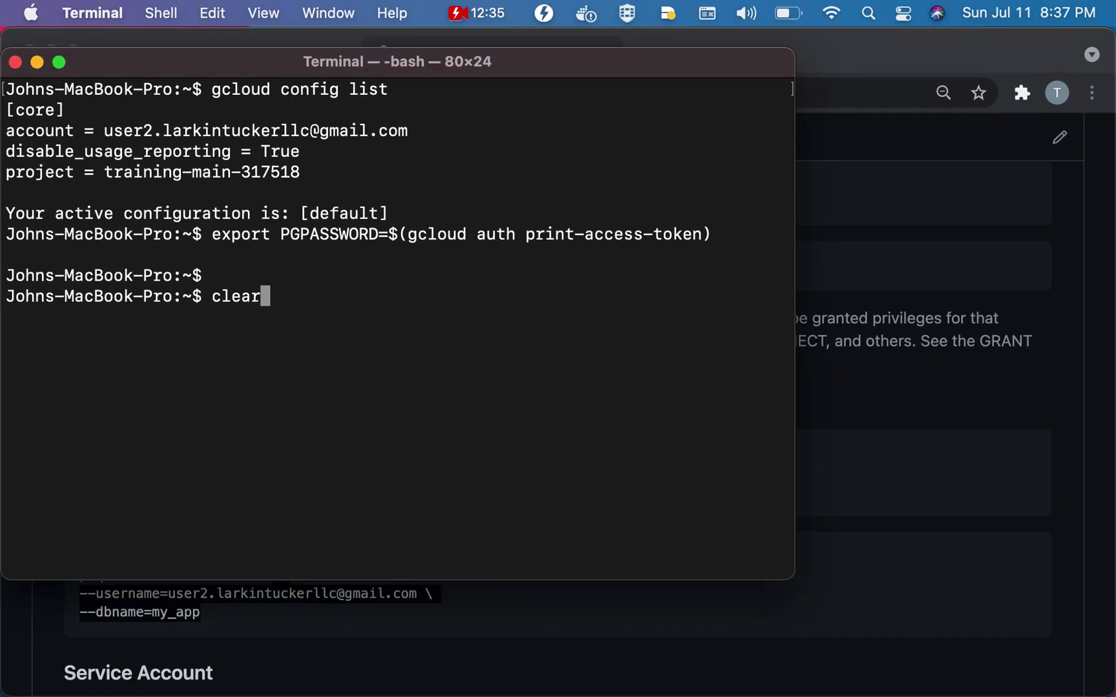
{"action": "key", "text": "BackSpace"}
{"action": "key", "text": "BackSpace"}
{"action": "key", "text": "BackSpace"}
{"action": "key", "text": "BackSpace"}
{"action": "key", "text": "BackSpace"}
{"action": "key", "text": "BackSpace"}
{"action": "key", "text": "BackSpace"}
{"action": "key", "text": "BackSpace"}
{"action": "key", "text": "BackSpace"}
{"action": "key", "text": "BackSpace"}
{"action": "key", "text": "BackSpace"}
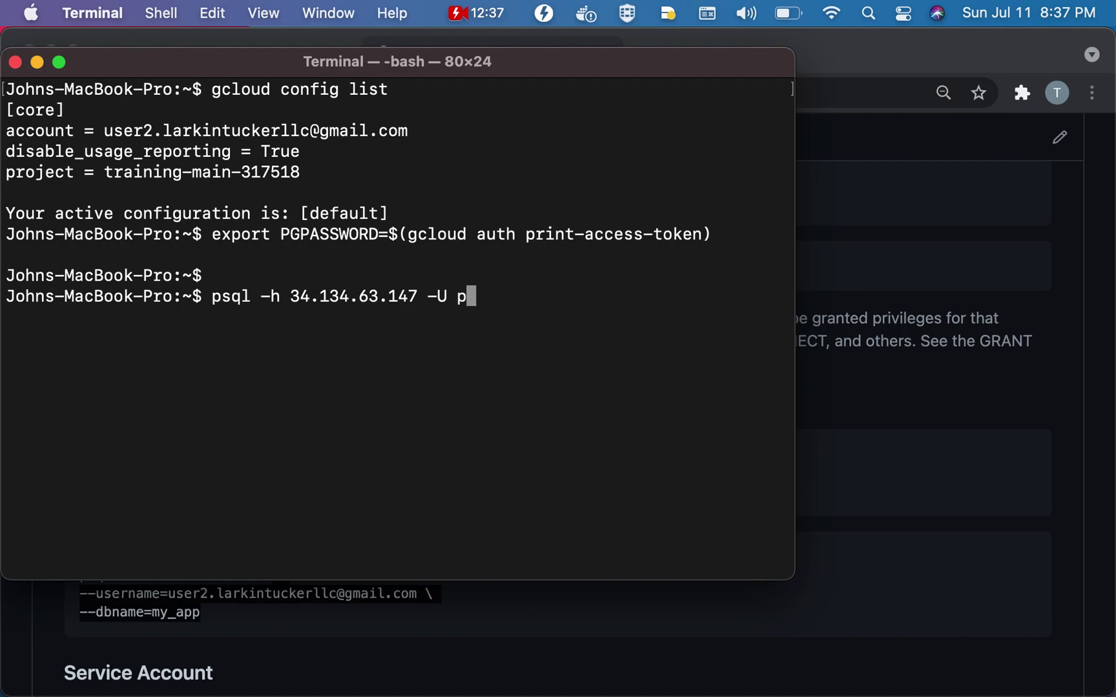
{"action": "type", "text": "\\"}
{"action": "key", "text": "Return"}
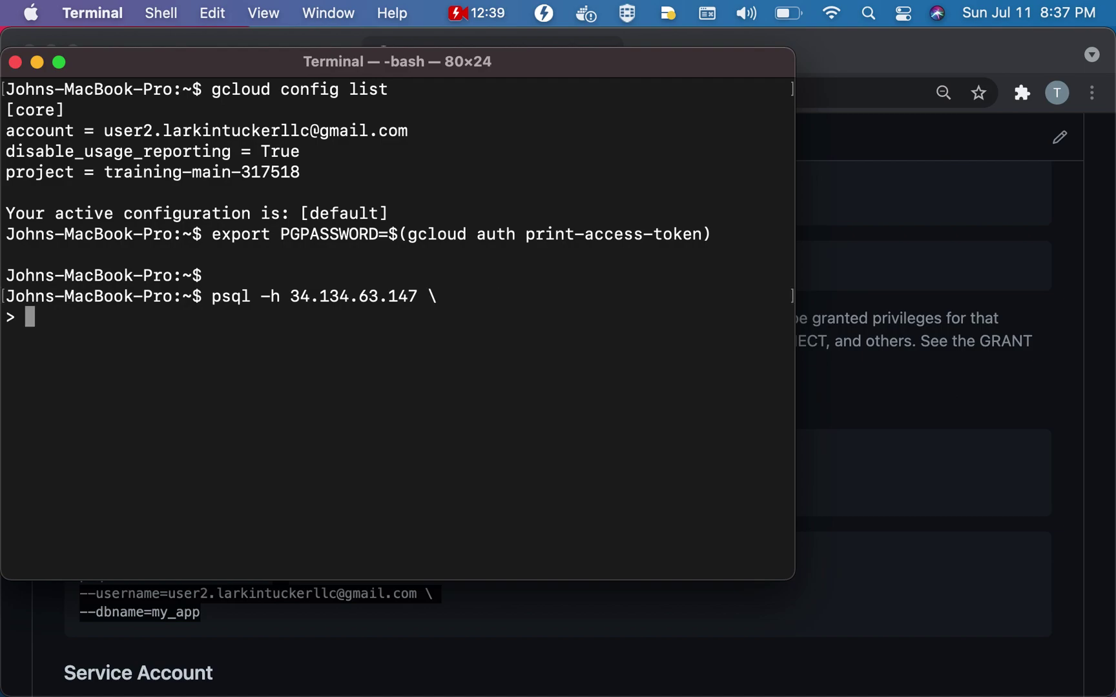
{"action": "key", "text": "super+v"}
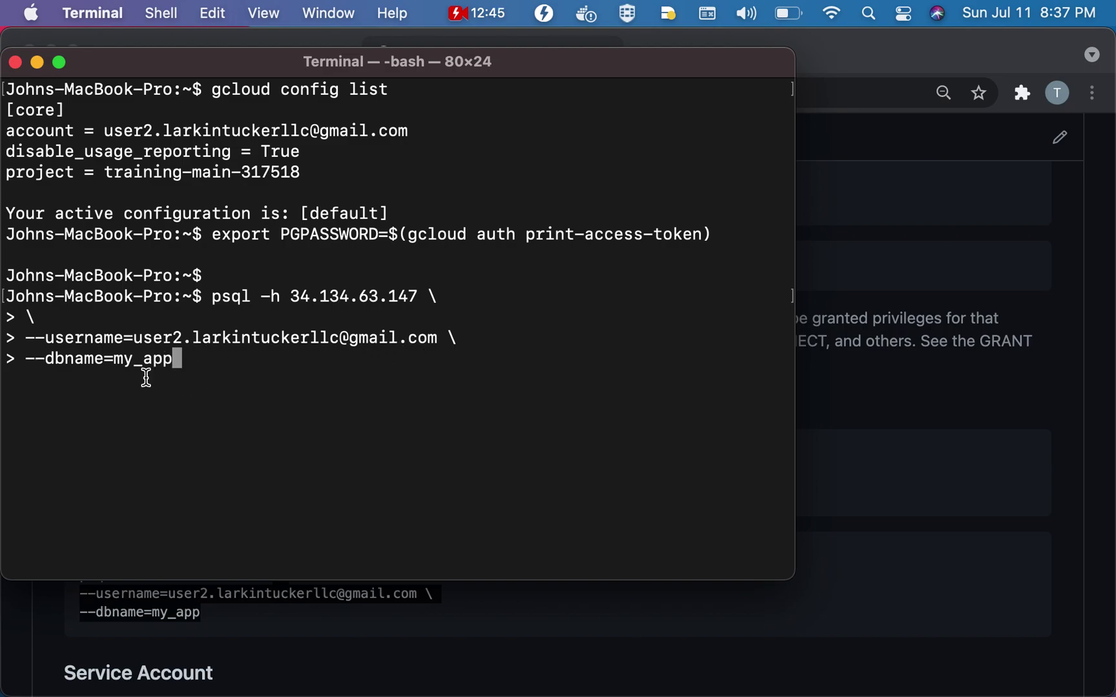
{"action": "key", "text": "Return"}
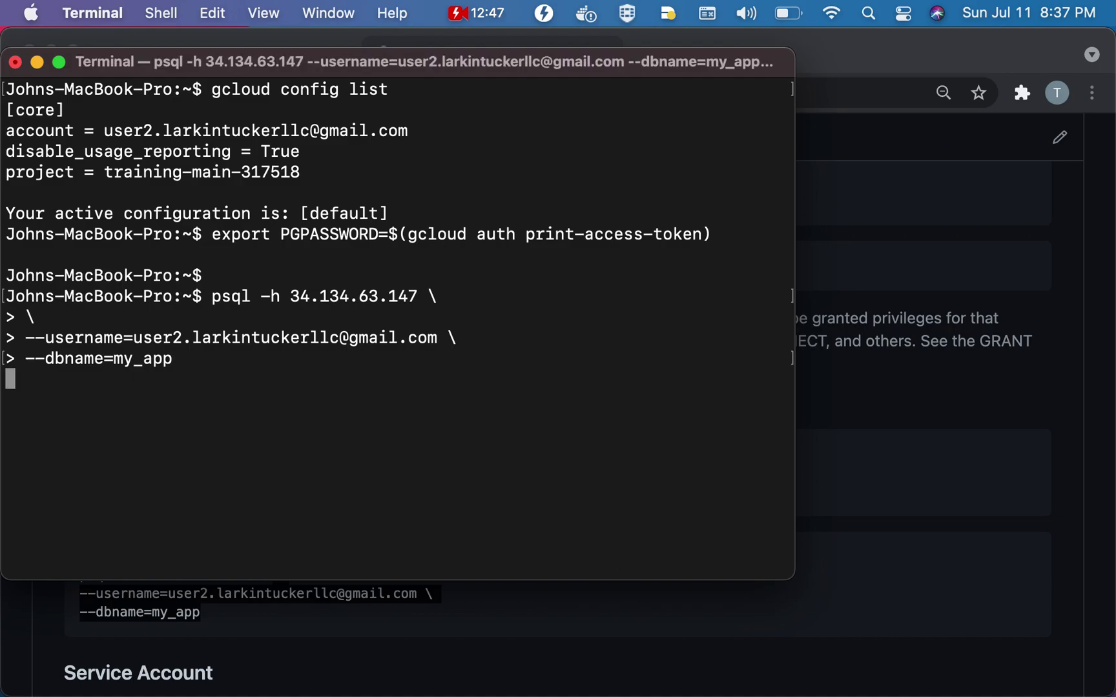
Step: List the tables of my_app in psql with \dt
{"action": "type", "text": "slee"}
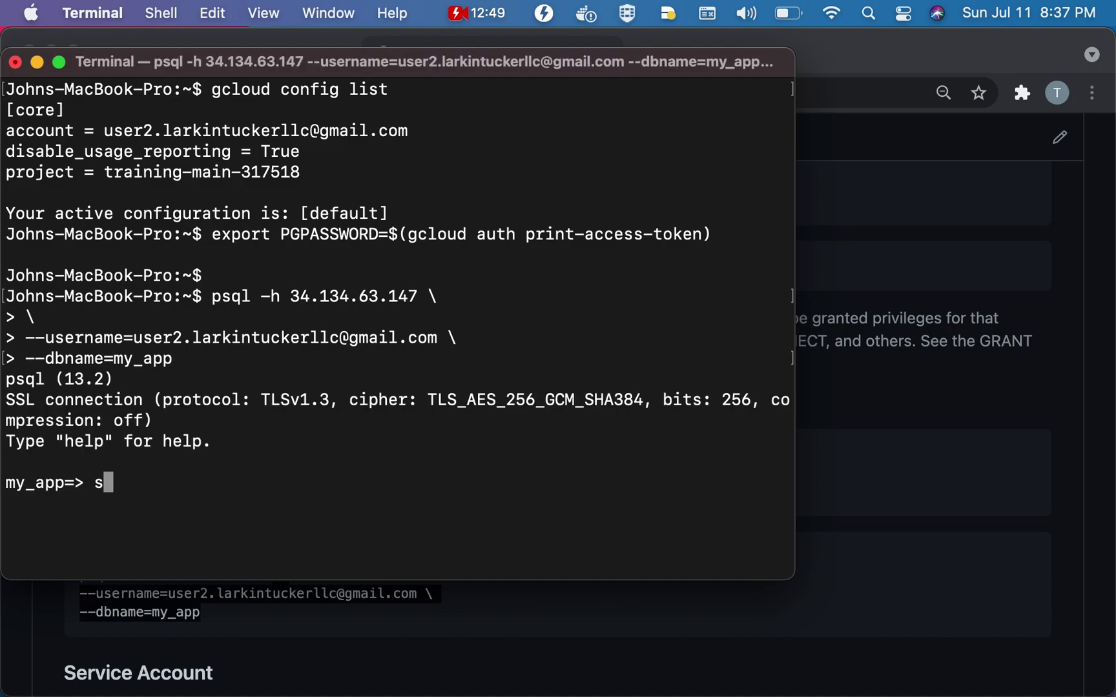
{"action": "key", "text": "BackSpace"}
{"action": "key", "text": "BackSpace"}
{"action": "key", "text": "BackSpace"}
{"action": "key", "text": "BackSpace"}
{"action": "type", "text": "\\et"}
{"action": "key", "text": "BackSpace"}
{"action": "key", "text": "BackSpace"}
{"action": "type", "text": "dt"}
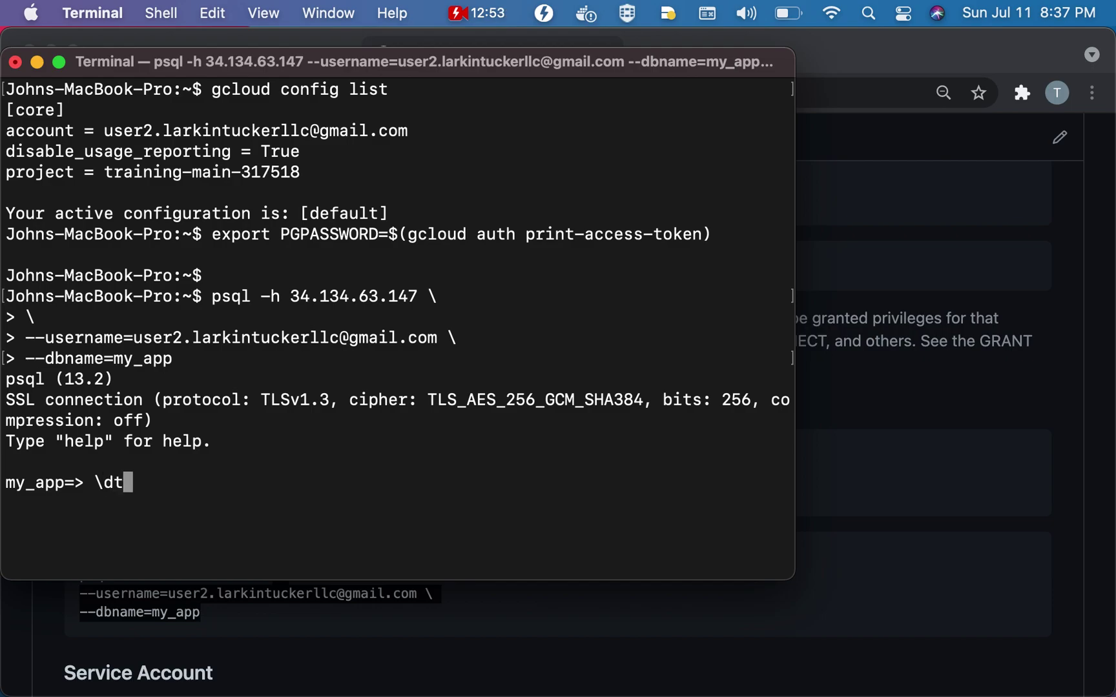
{"action": "key", "text": "Return"}
Step: Query all rows of the persons table with select * from persons, ending the statement with a semicolon
{"action": "type", "text": "slect"}
{"action": "key", "text": "BackSpace"}
{"action": "key", "text": "BackSpace"}
{"action": "key", "text": "BackSpace"}
{"action": "key", "text": "BackSpace"}
{"action": "type", "text": "elect "}
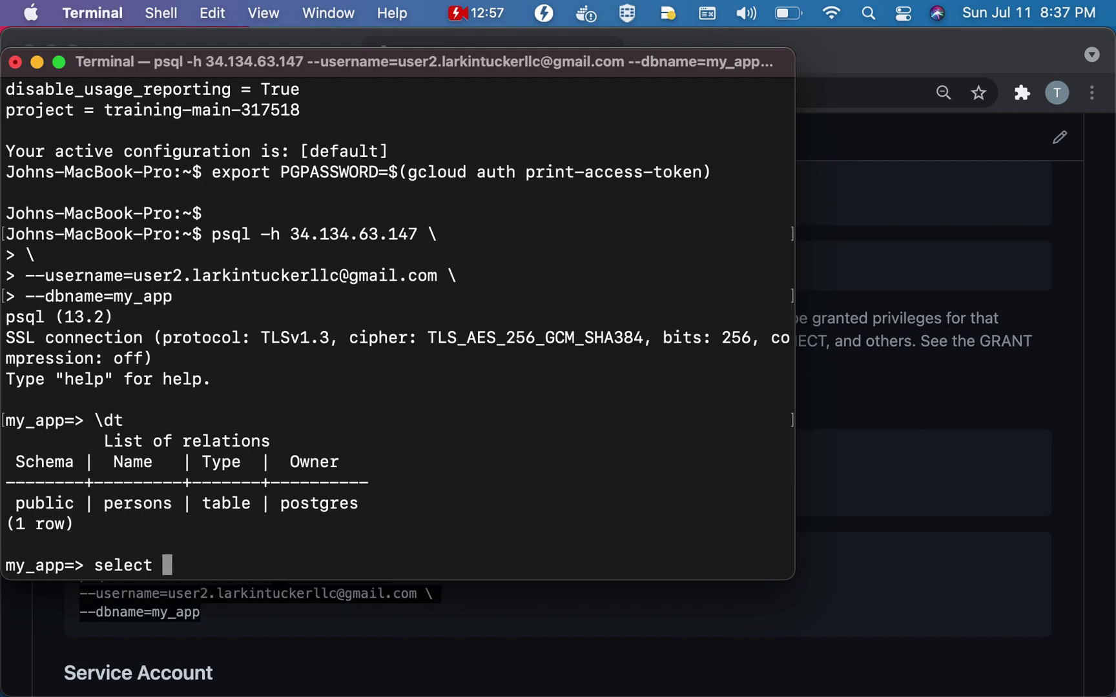
{"action": "type", "text": "* from persons"}
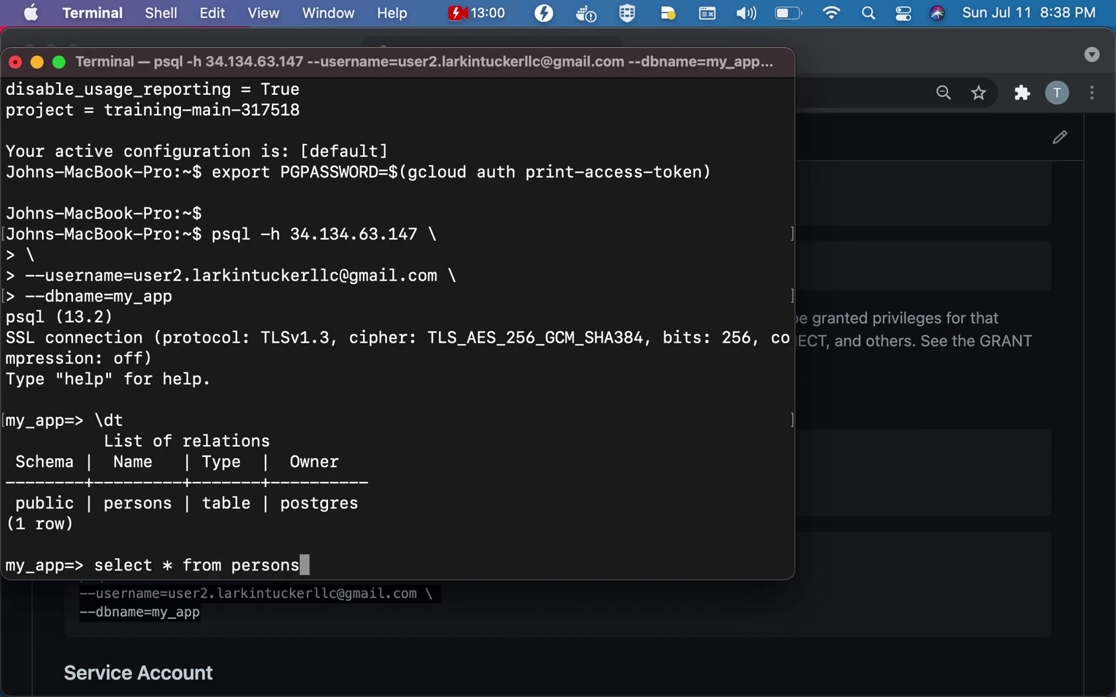
{"action": "key", "text": "Return"}
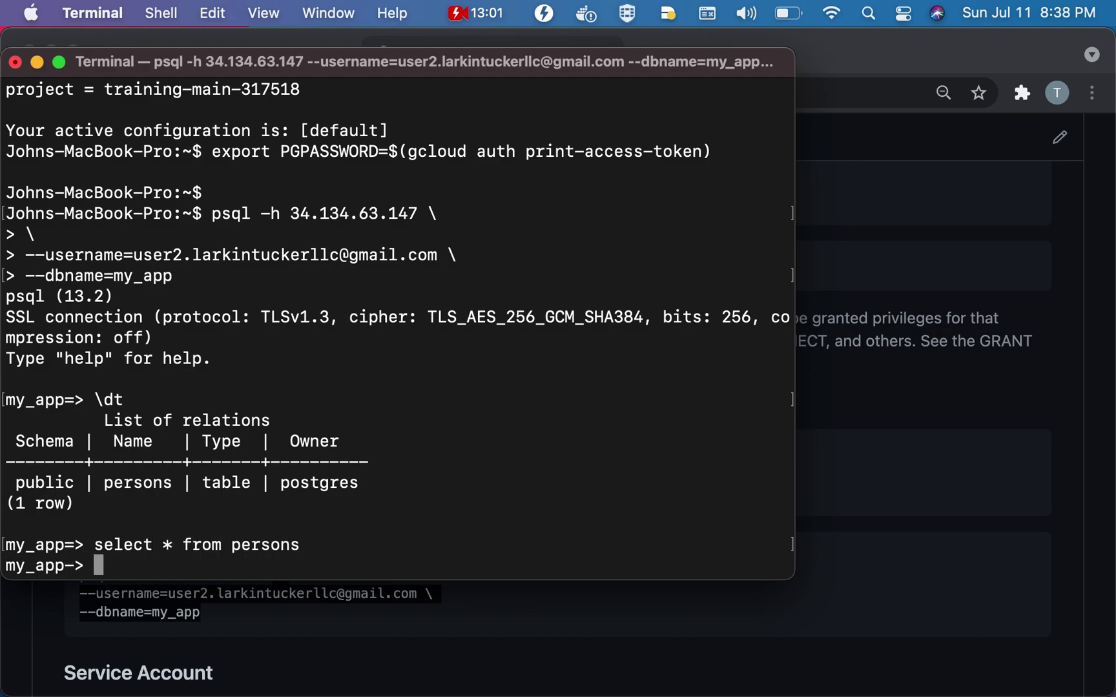
{"action": "type", "text": ";"}
{"action": "key", "text": "Return"}
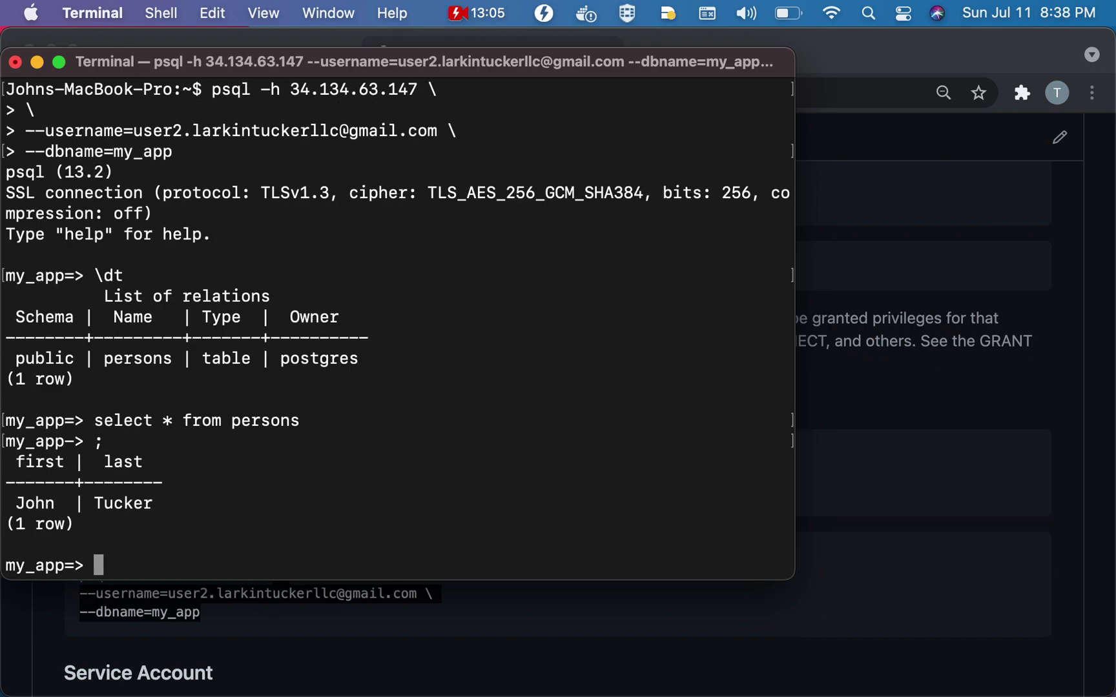
Step: Try to run the README's INSERT INTO persons (first, last) statement in psql, and quit the session with \q
{"action": "key", "text": "ctrl+Up"}
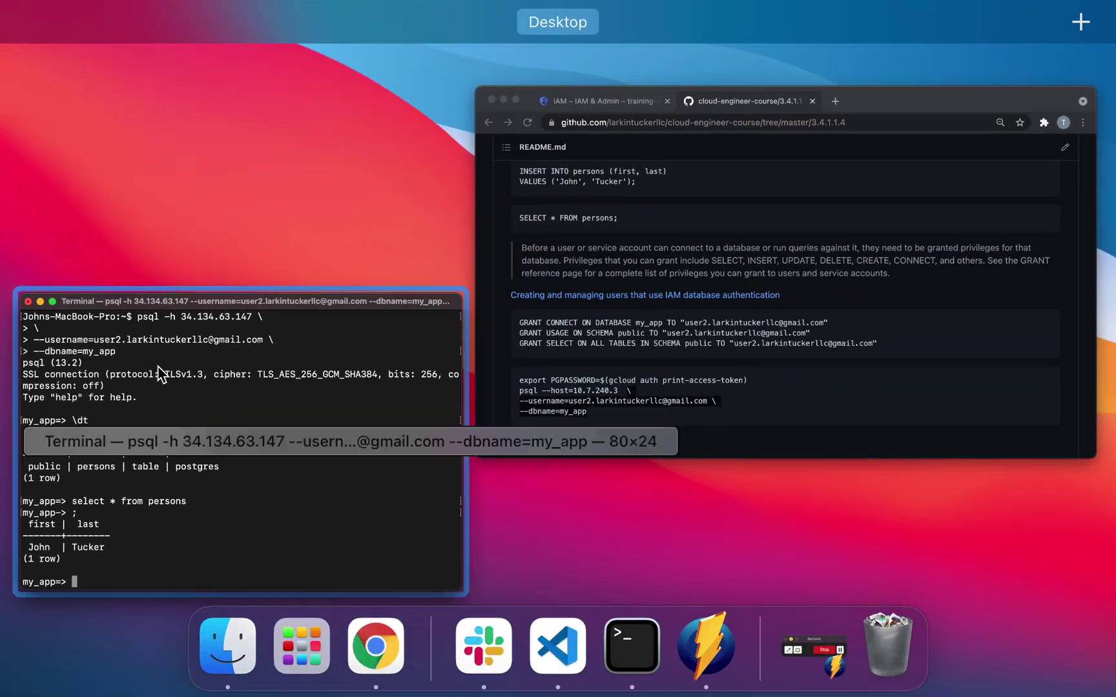
{"action": "left_click", "coordinate": [543, 312]}
{"action": "left_click_drag", "start_coordinate": [297, 205], "coordinate": [78, 180]}
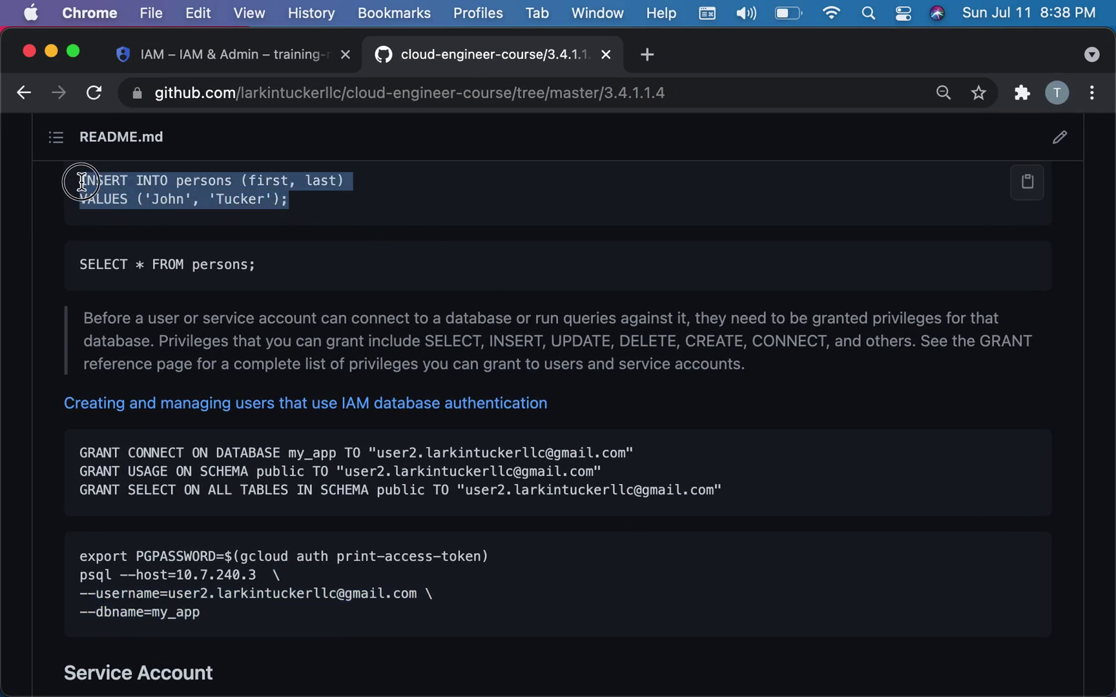
{"action": "key", "text": "super+c"}
{"action": "key", "text": "ctrl+Up"}
{"action": "left_click", "coordinate": [159, 196]}
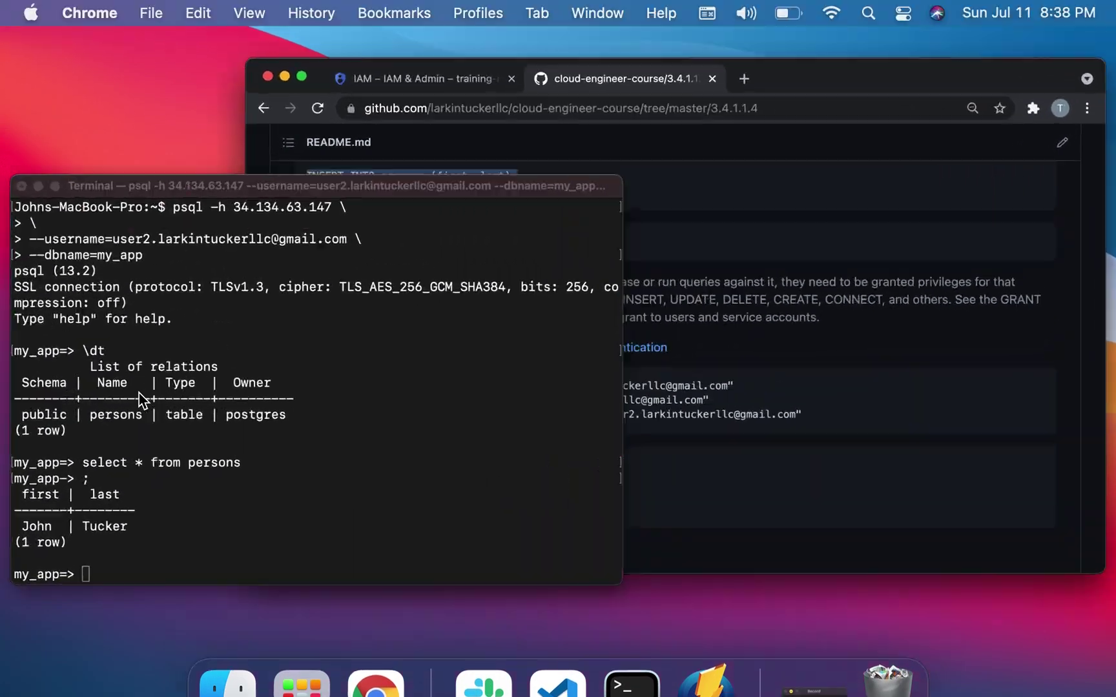
{"action": "key", "text": "super+v"}
{"action": "key", "text": "Return"}
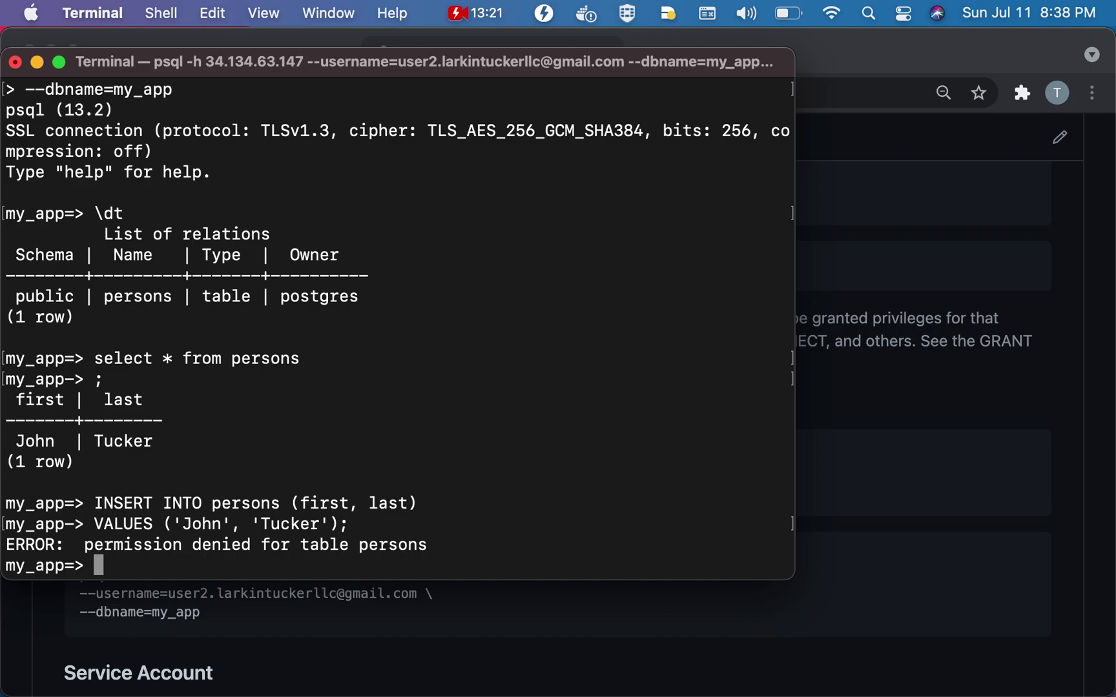
{"action": "type", "text": "\\q"}
{"action": "key", "text": "Return"}
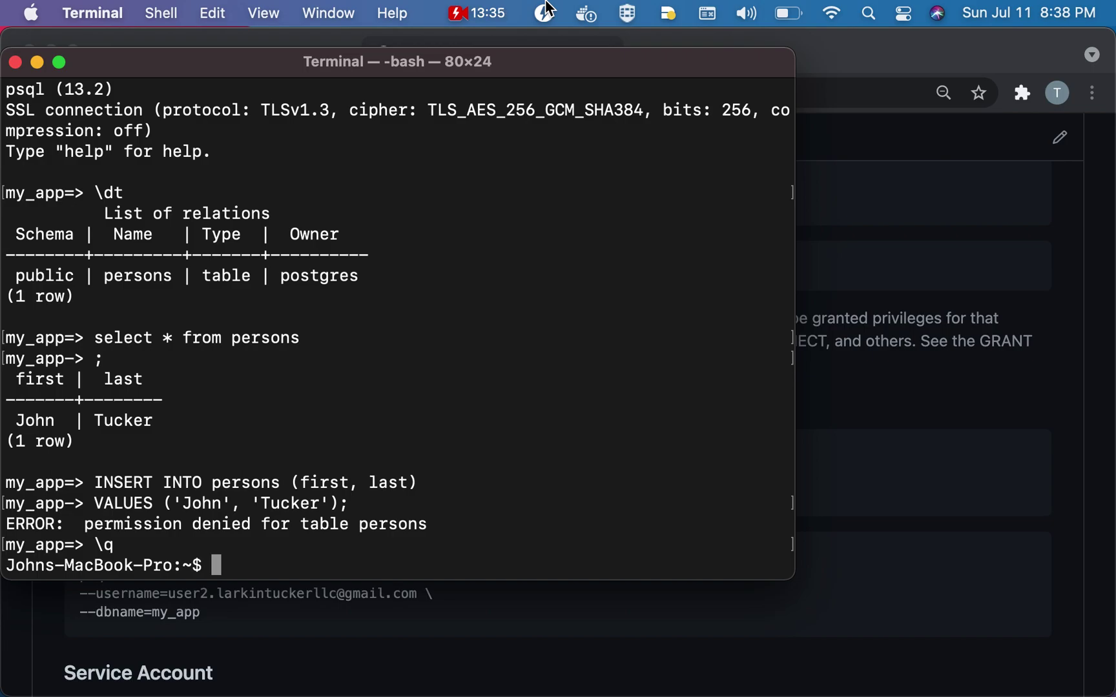
Step: Switch from Terminal to the Google Cloud console in Chrome and open the Compute Engine VM instances page
{"action": "key", "text": "ctrl+Up"}
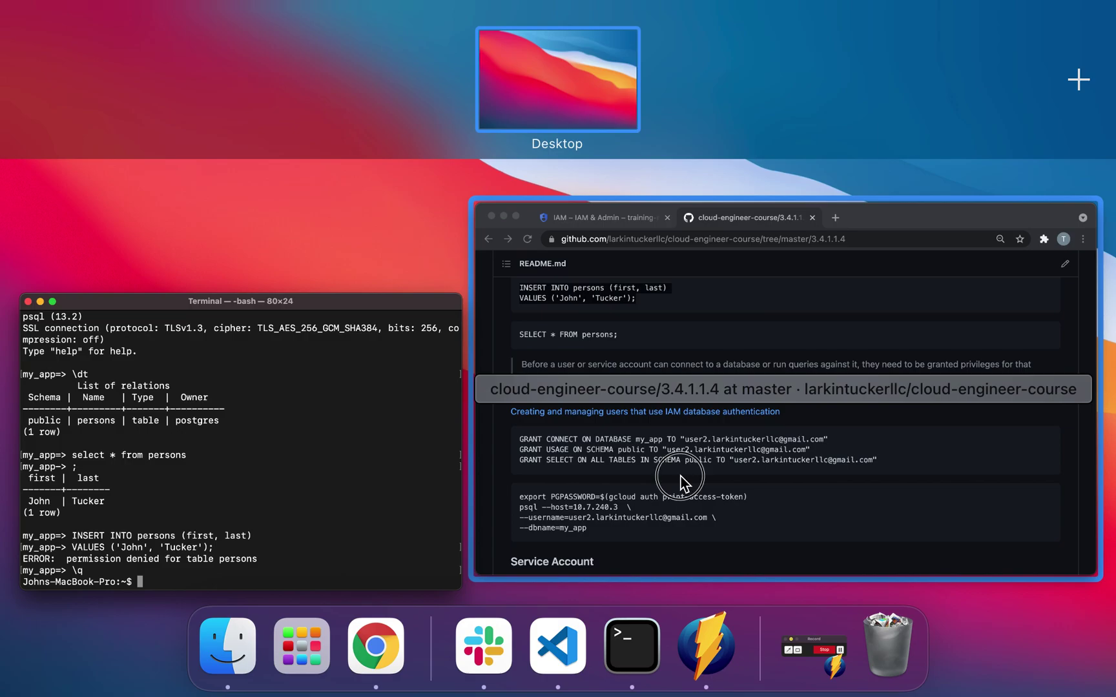
{"action": "left_click", "coordinate": [642, 479]}
{"action": "left_click", "coordinate": [223, 53]}
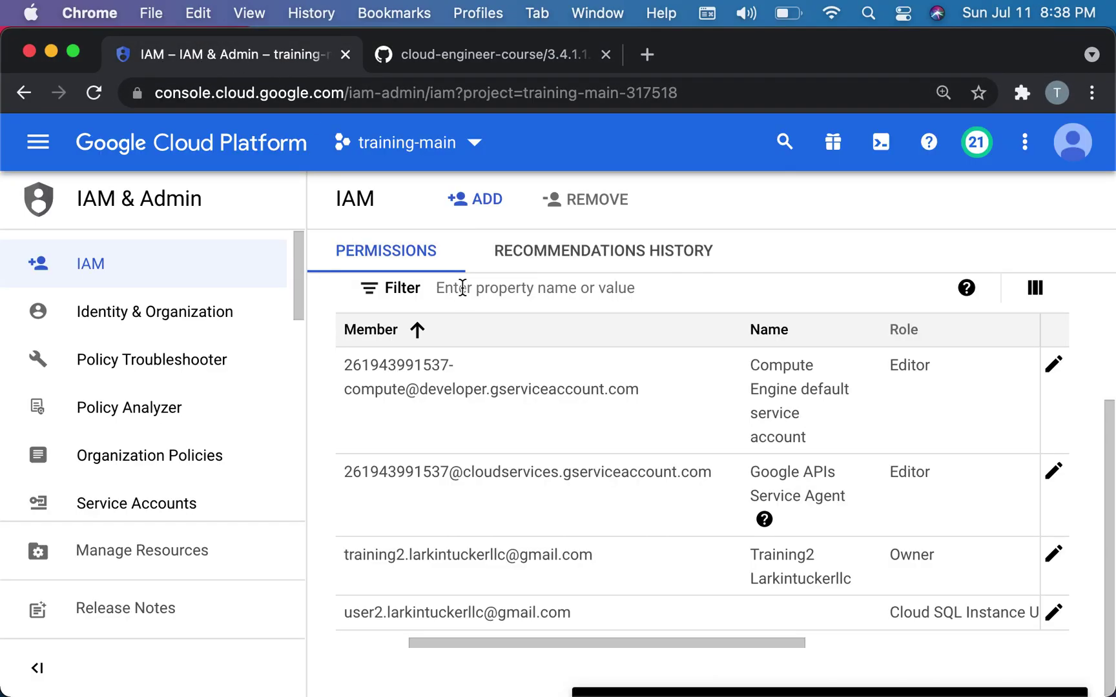
{"action": "left_click", "coordinate": [37, 147]}
{"action": "mouse_move", "coordinate": [250, 366]}
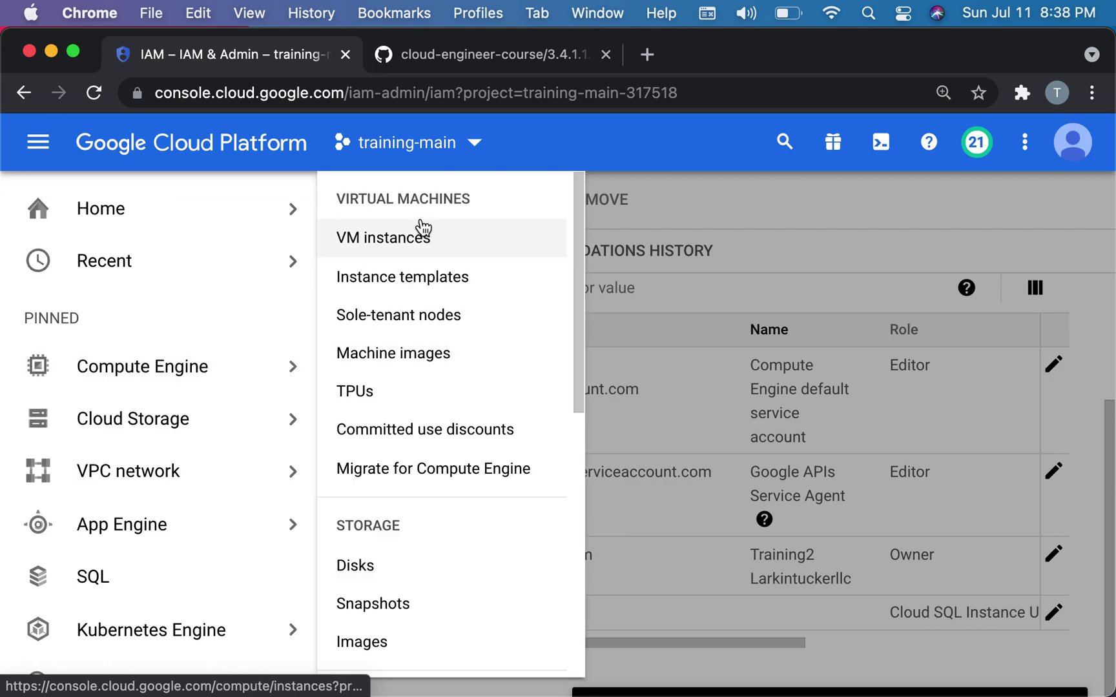
{"action": "left_click", "coordinate": [395, 240]}
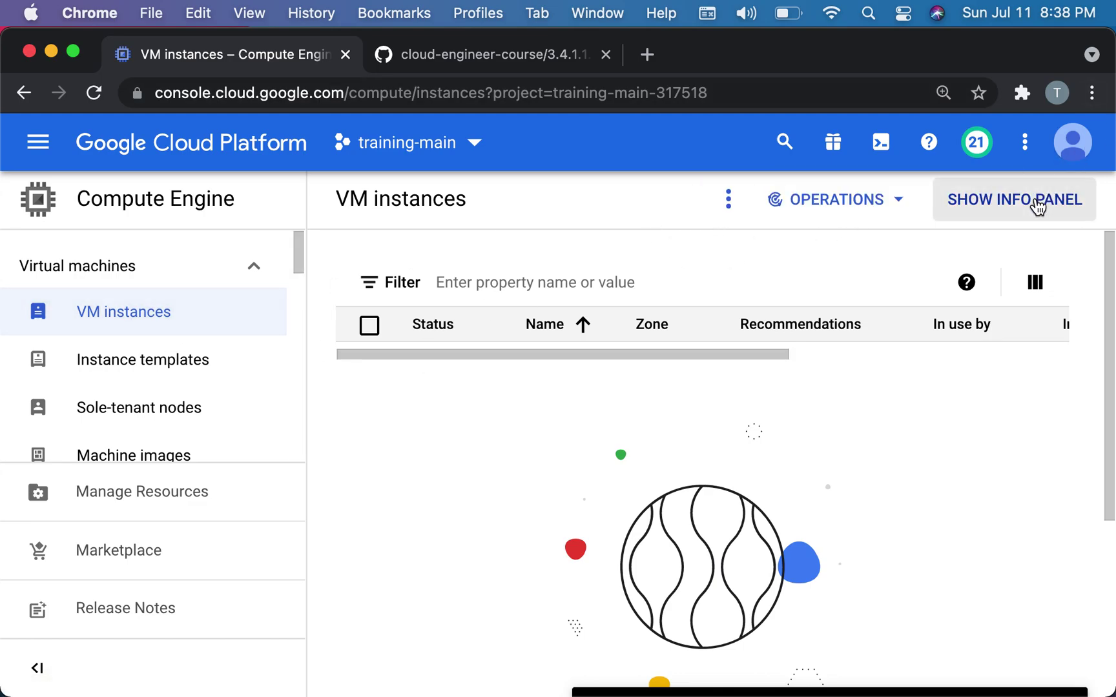
Step: Create a new VM instance, keeping the default name instance-1, region us-central1 (Iowa) and zone us-central1-a
{"action": "left_click", "coordinate": [878, 215]}
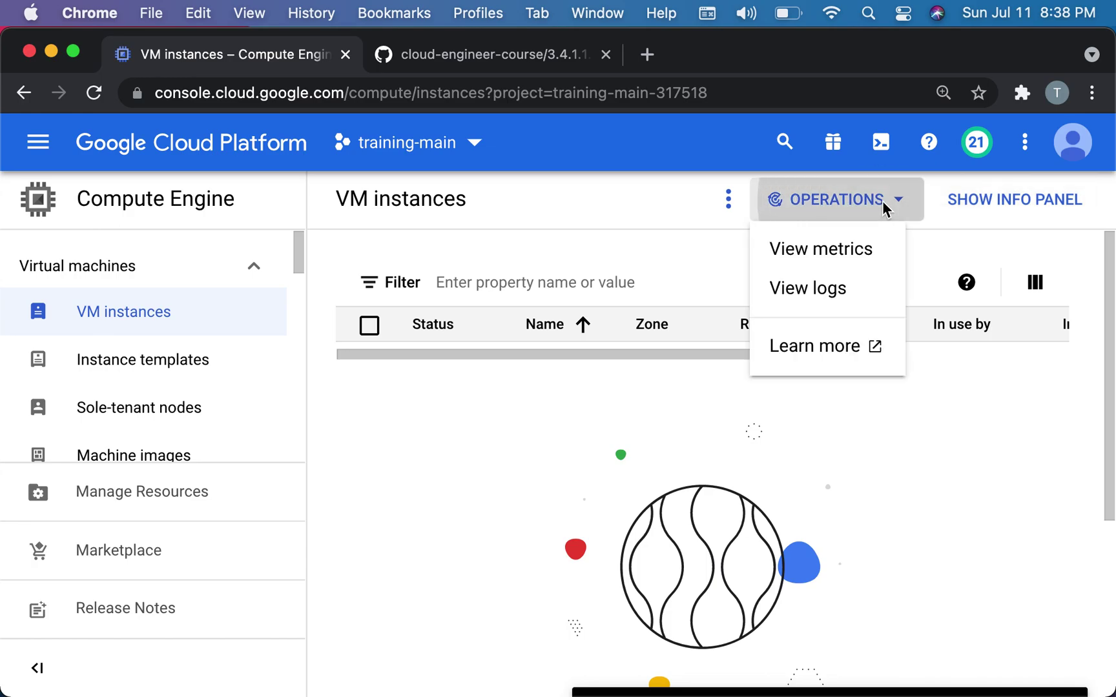
{"action": "left_click", "coordinate": [697, 245]}
{"action": "left_click", "coordinate": [730, 202]}
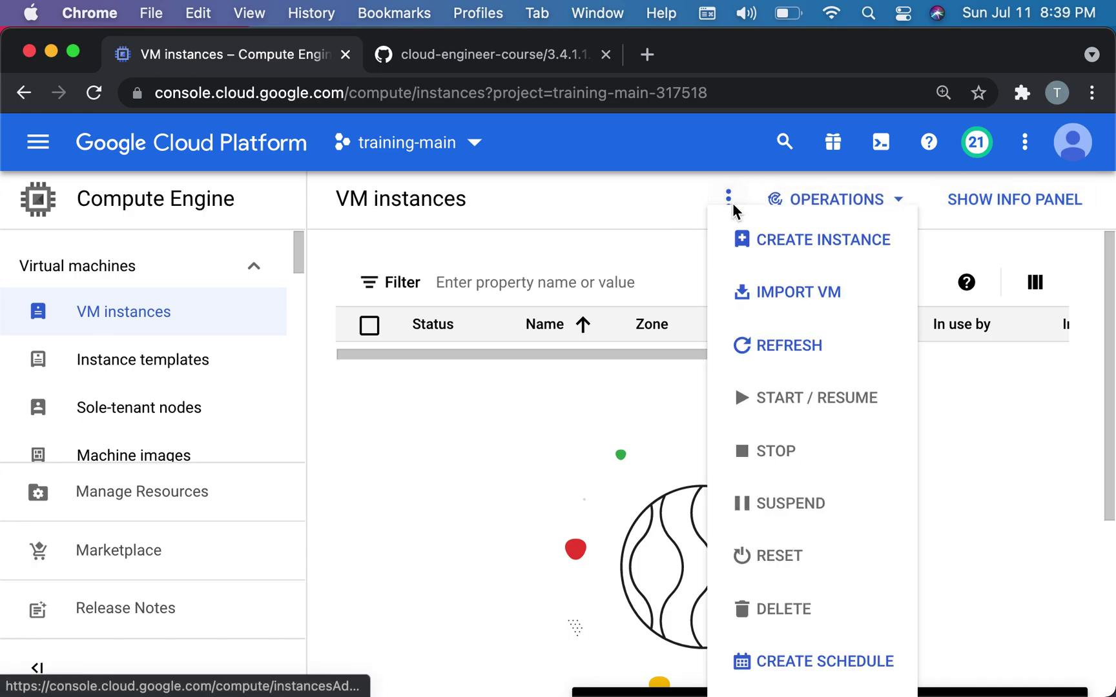
{"action": "left_click", "coordinate": [763, 239]}
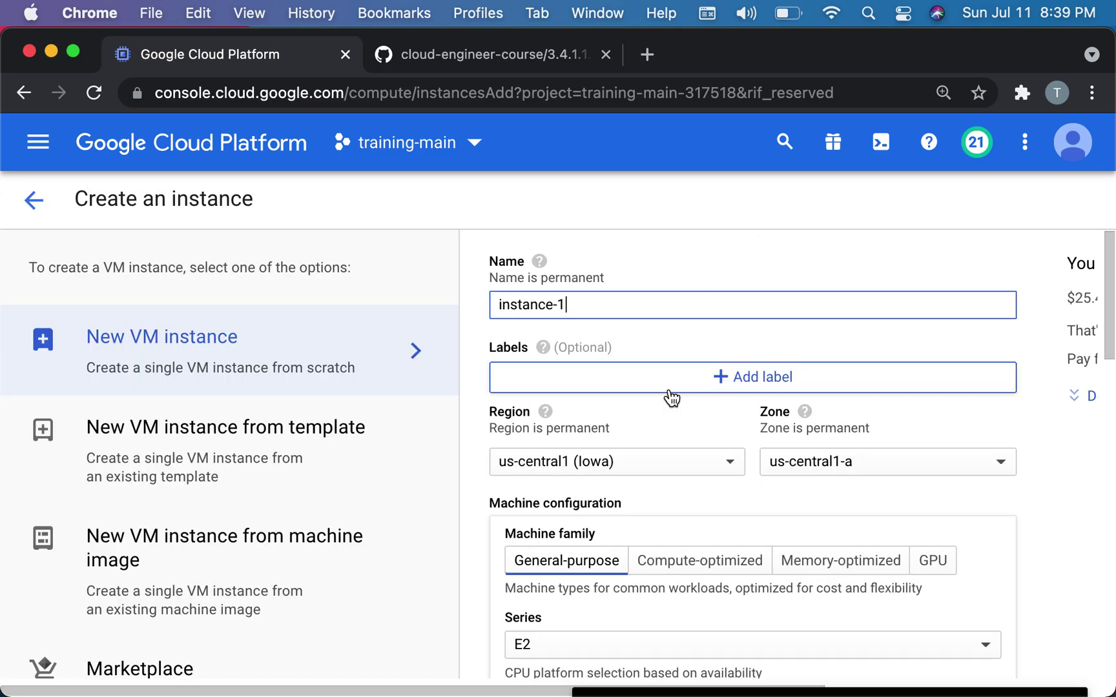
{"action": "scroll", "coordinate": [639, 488], "scroll_direction": "down", "scroll_amount": 15}
{"action": "left_click", "coordinate": [524, 515]}
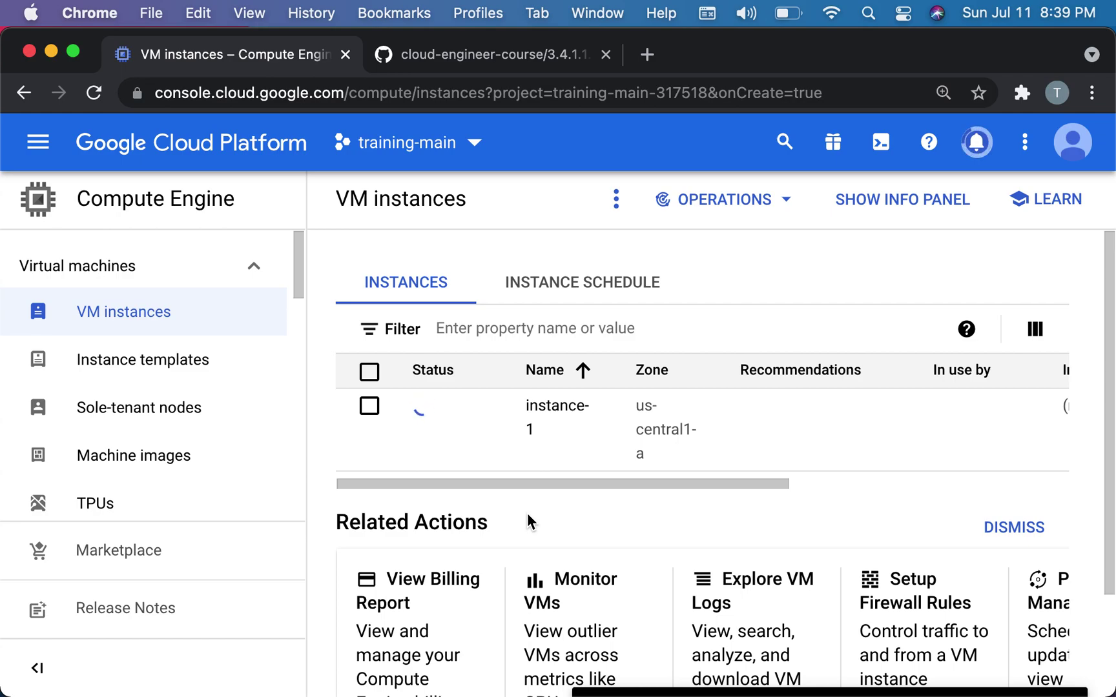
{"action": "mouse_move", "coordinate": [708, 646]}
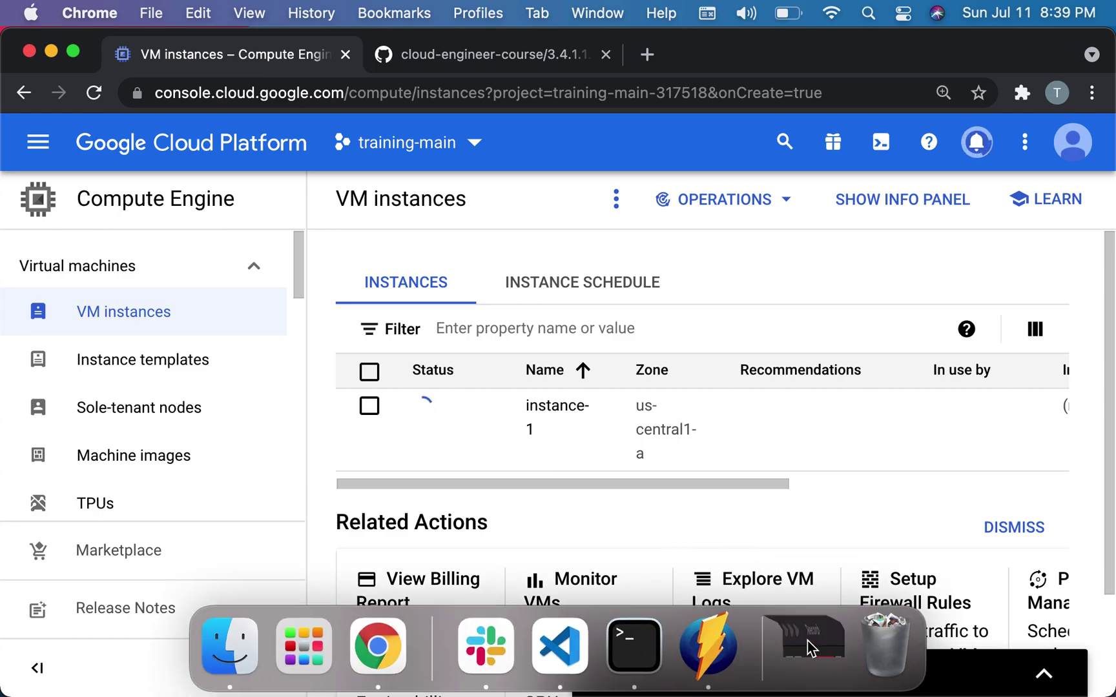
{"action": "left_click", "coordinate": [807, 645]}
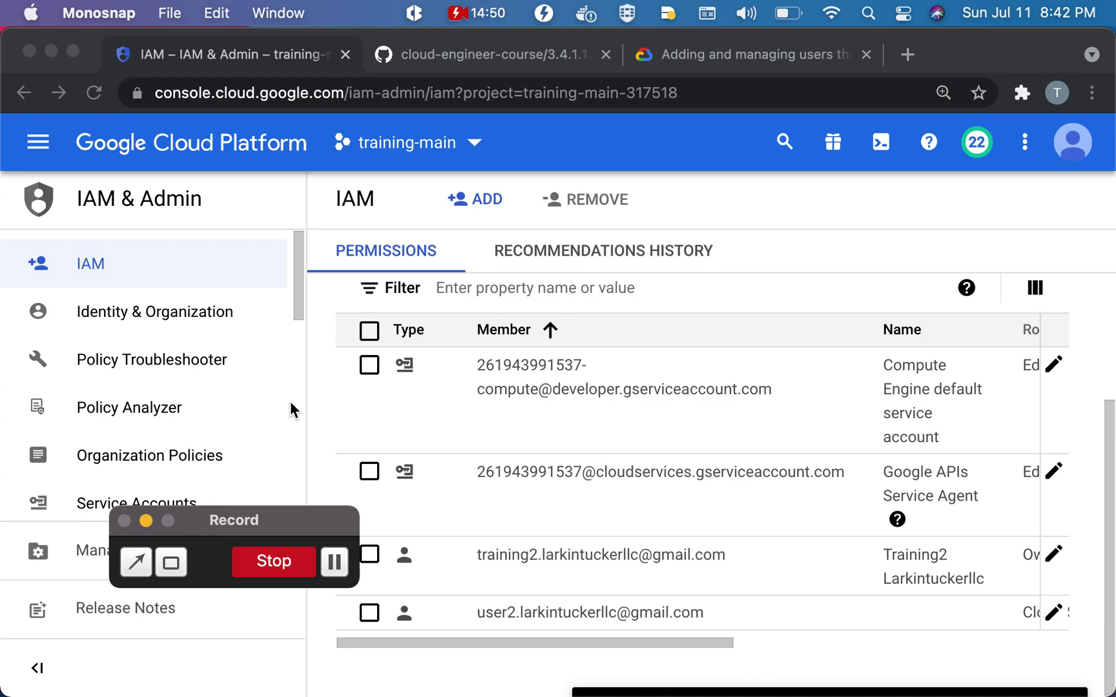
{"action": "left_click", "coordinate": [147, 521]}
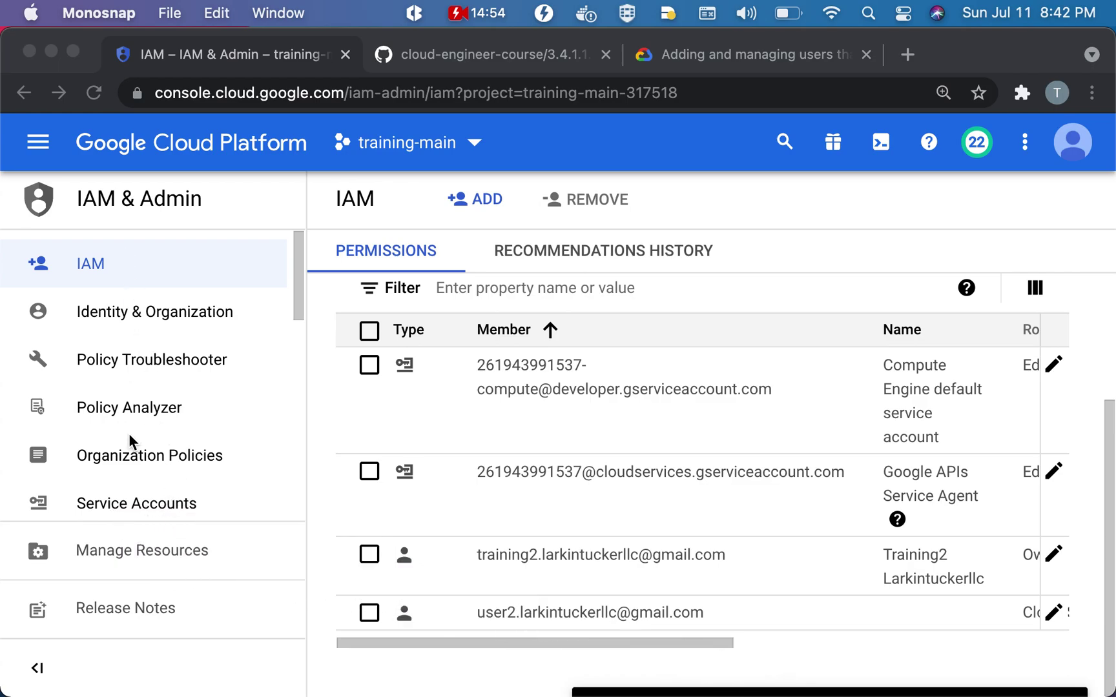
Step: Open the service accounts list of project training-main and examine the Compute Engine default service account's e-mail
{"action": "left_click", "coordinate": [112, 507]}
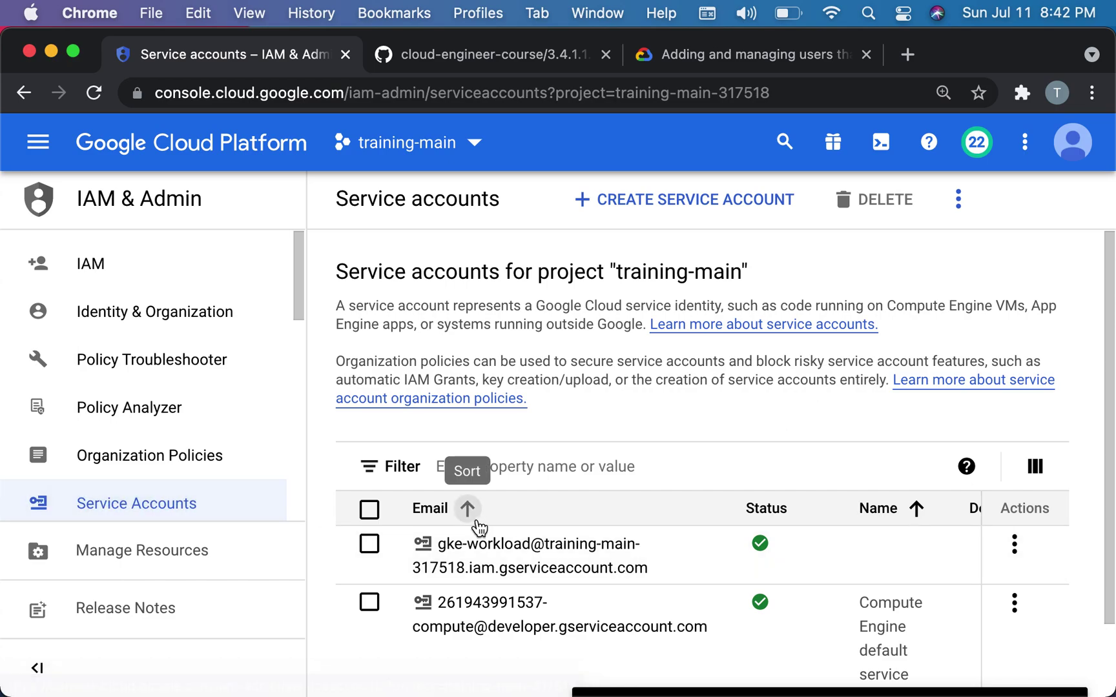
{"action": "scroll", "coordinate": [478, 527], "scroll_direction": "down", "scroll_amount": 1}
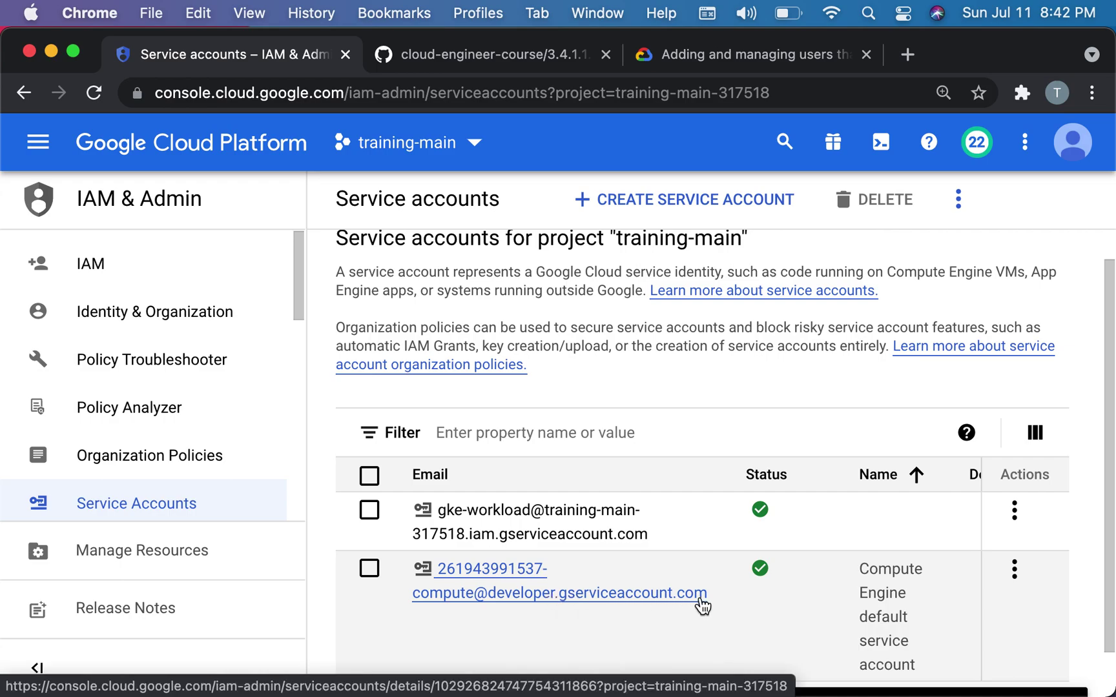
{"action": "key", "text": "ctrl+Up"}
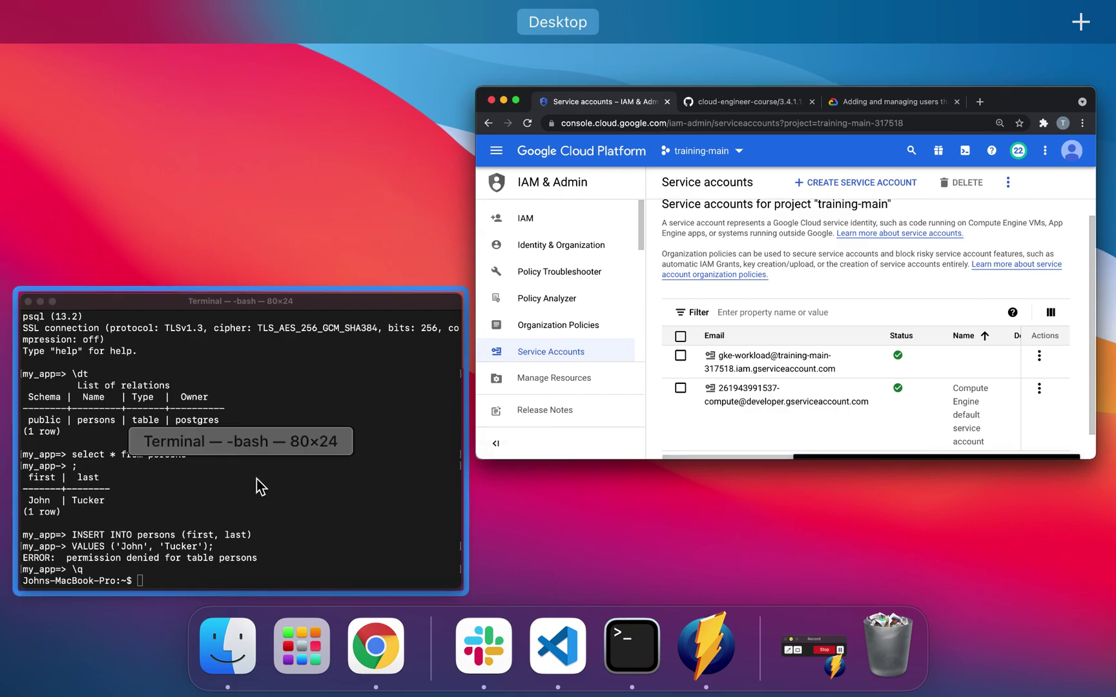
{"action": "left_click", "coordinate": [587, 378]}
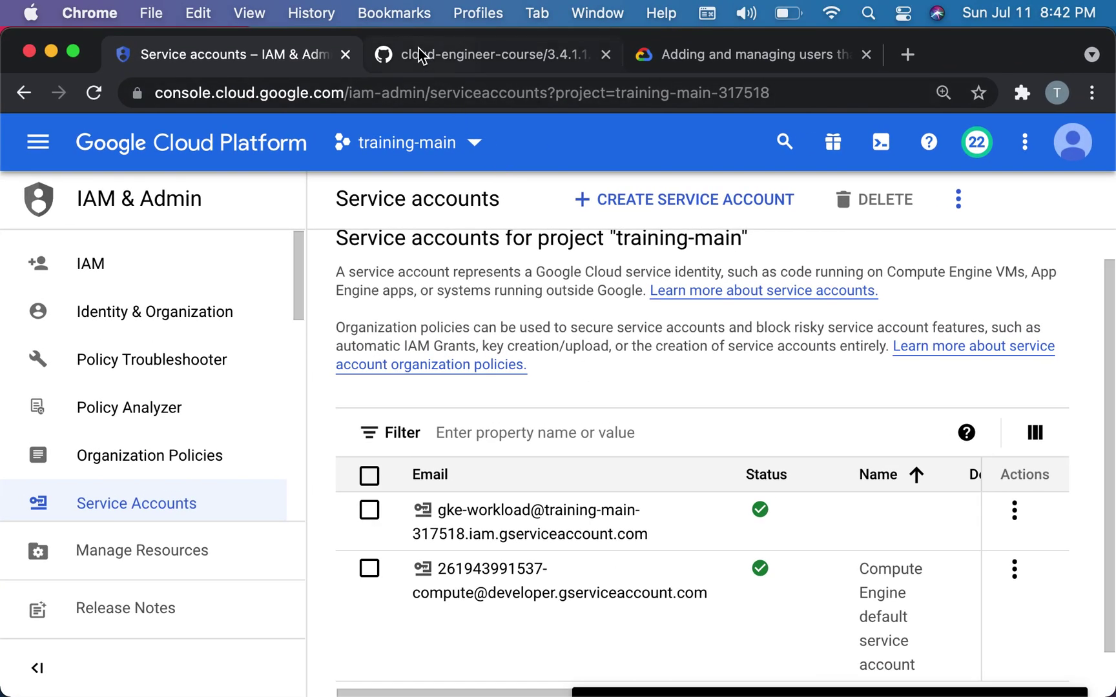
Step: Copy the shortened compute service account name from the GRANT CONNECT statement in the README's Service Account section
{"action": "left_click", "coordinate": [555, 60]}
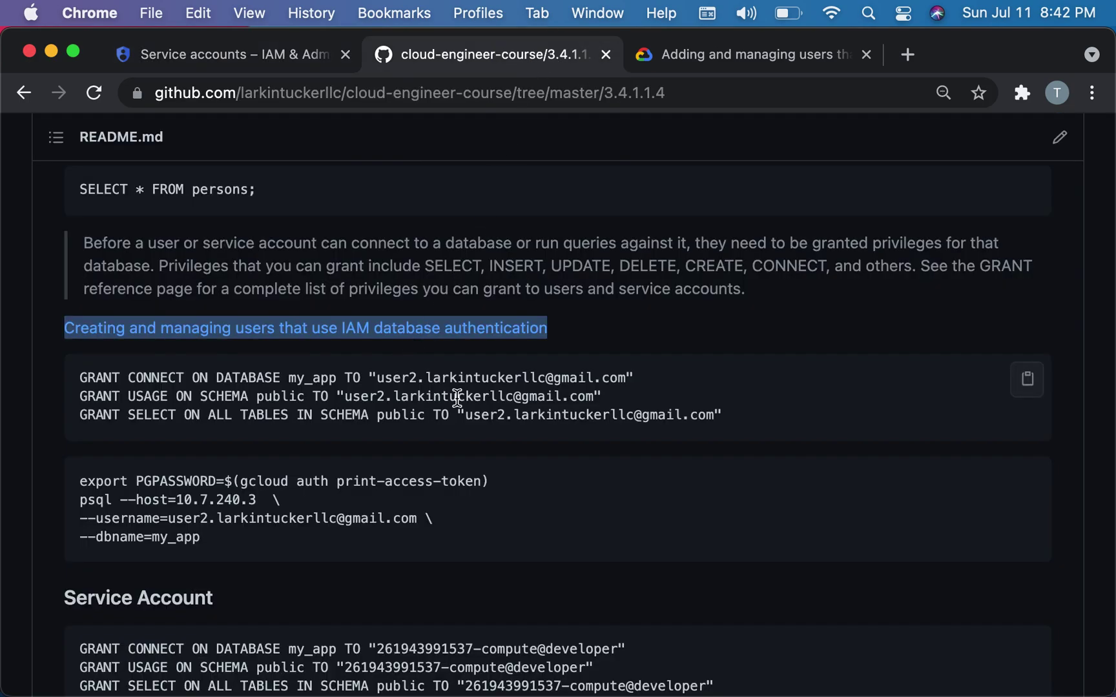
{"action": "scroll", "coordinate": [393, 506], "scroll_direction": "down", "scroll_amount": 4}
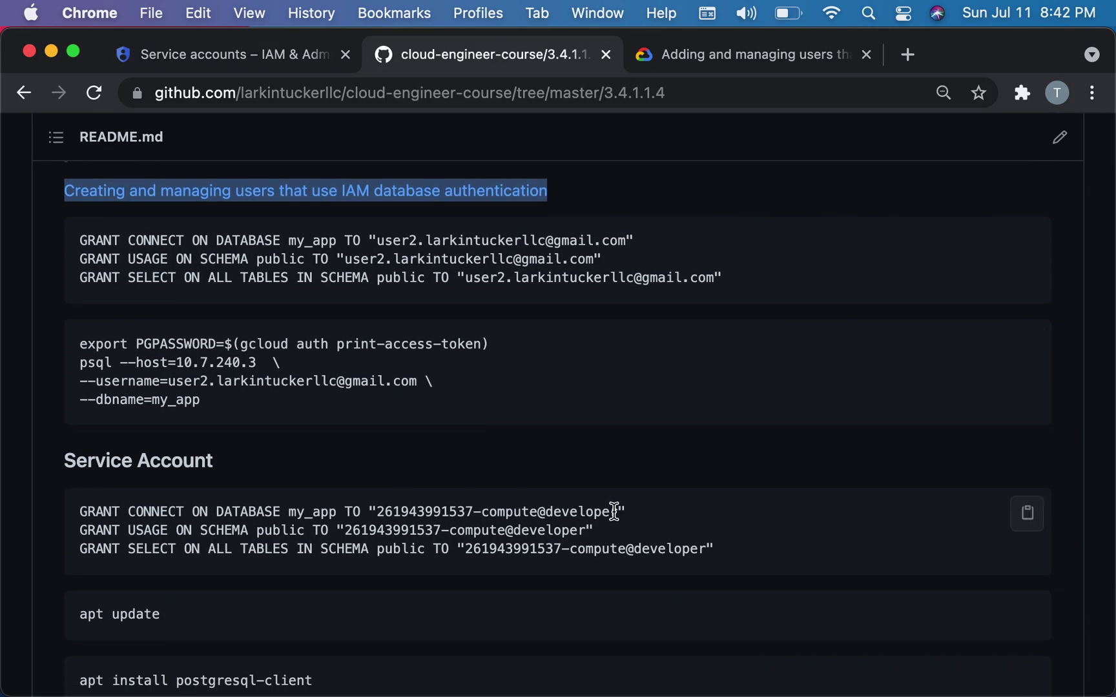
{"action": "left_click_drag", "start_coordinate": [617, 510], "coordinate": [376, 515]}
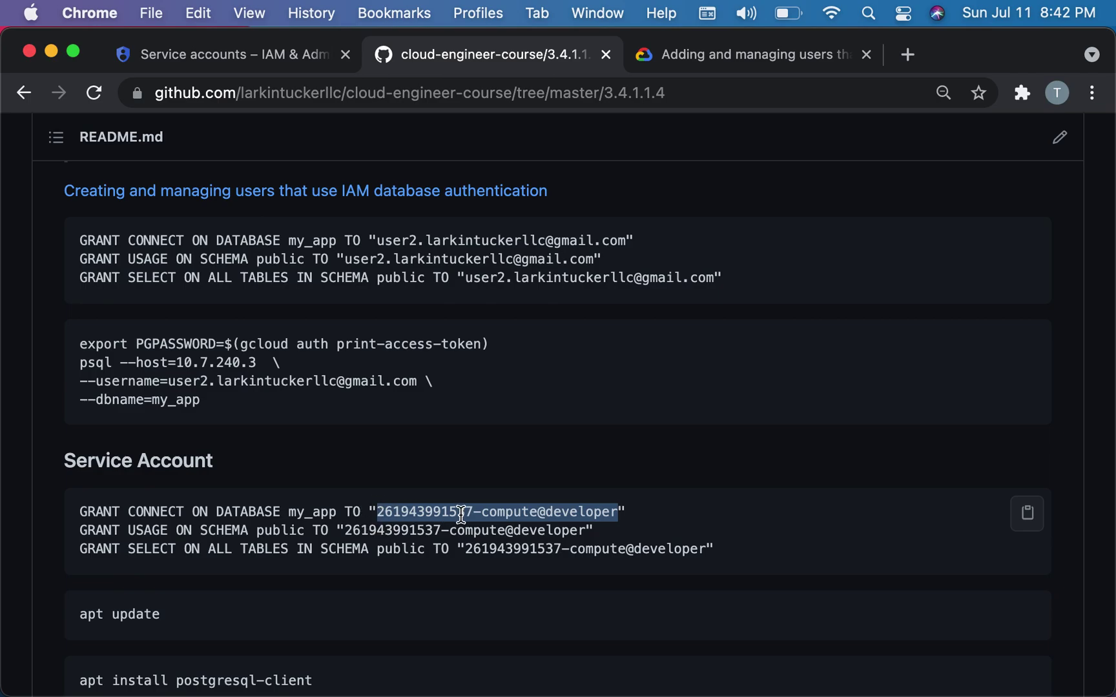
{"action": "key", "text": "super+c"}
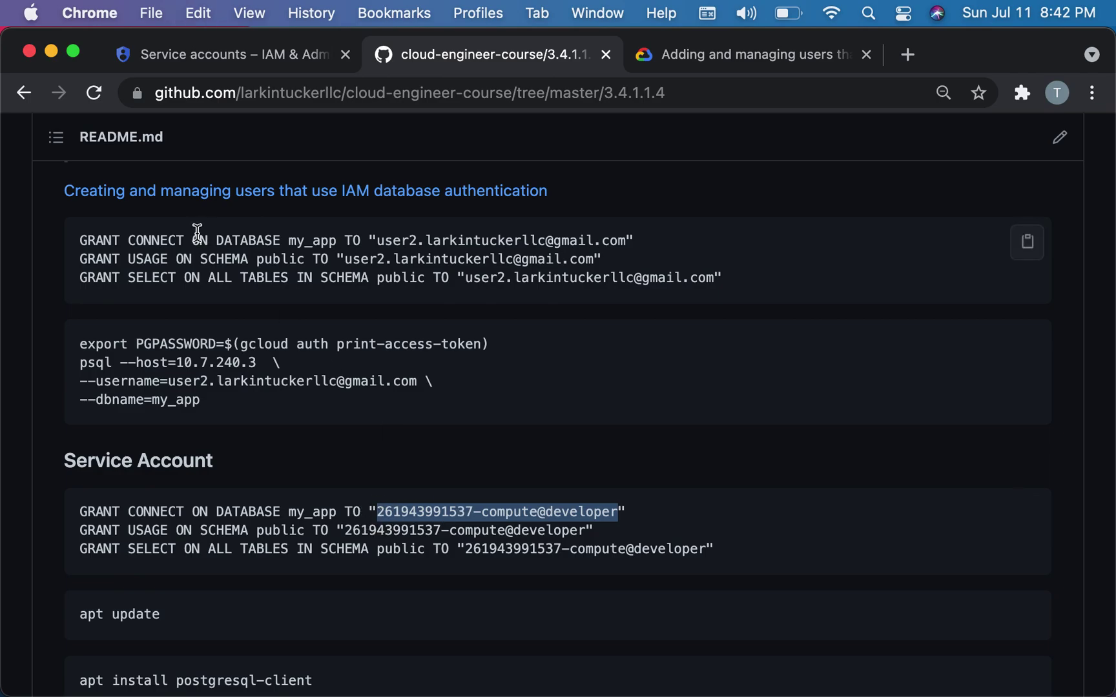
Step: Open the Users page of the Cloud SQL instance my-db2 in the Google Cloud console
{"action": "left_click", "coordinate": [216, 50]}
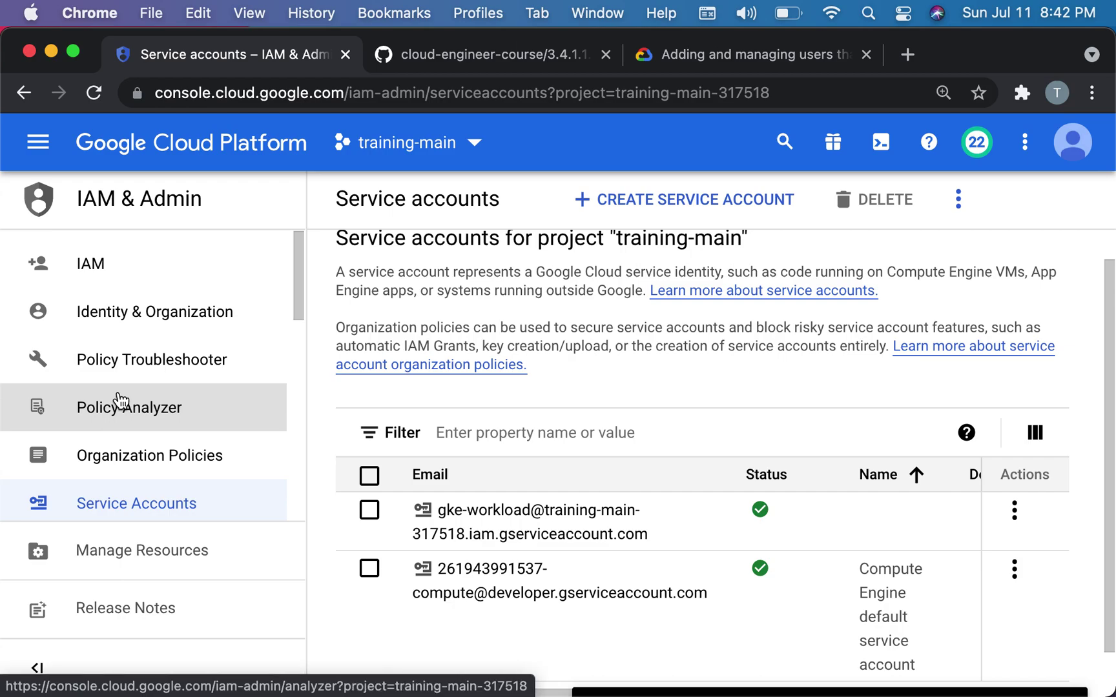
{"action": "left_click", "coordinate": [38, 141]}
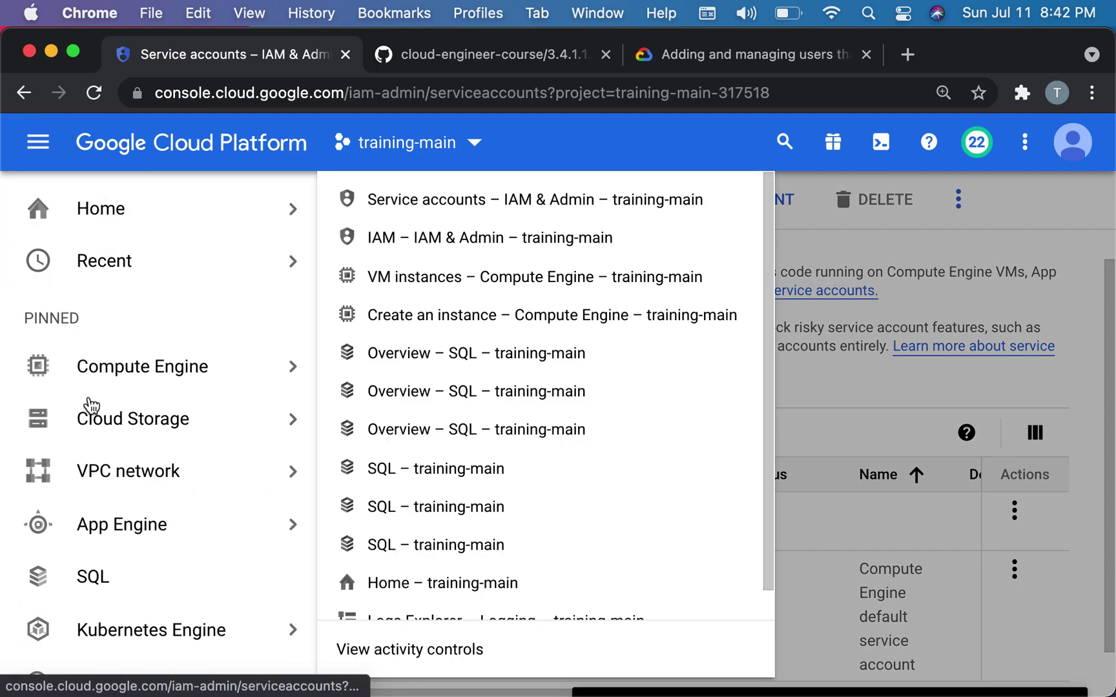
{"action": "mouse_move", "coordinate": [108, 470]}
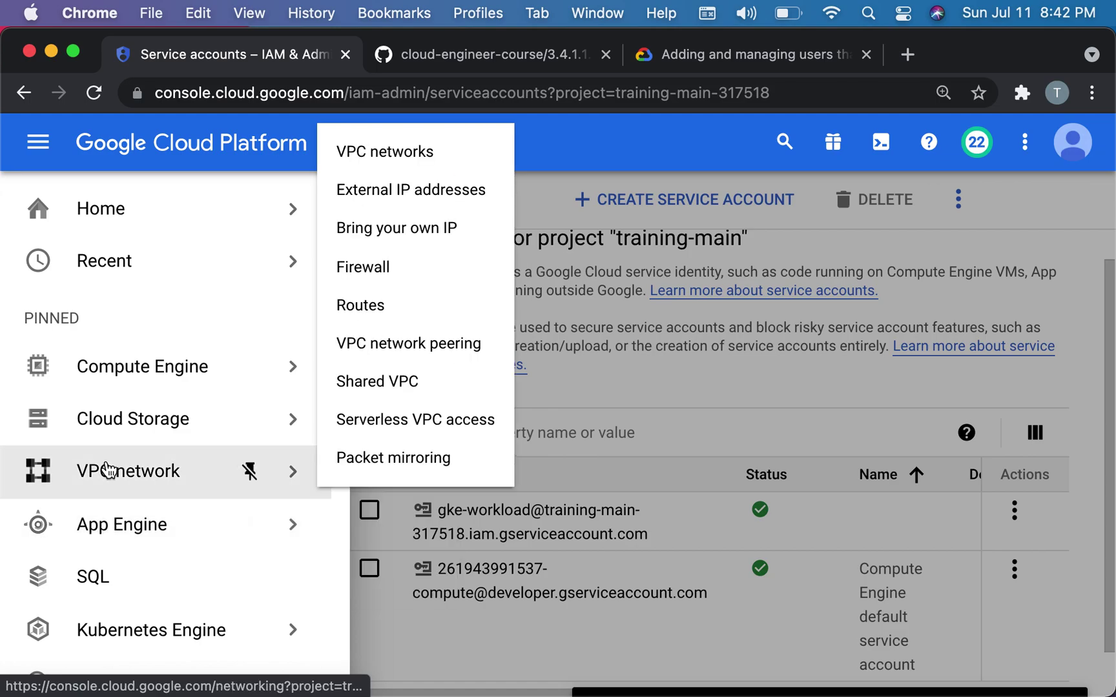
{"action": "left_click", "coordinate": [108, 579]}
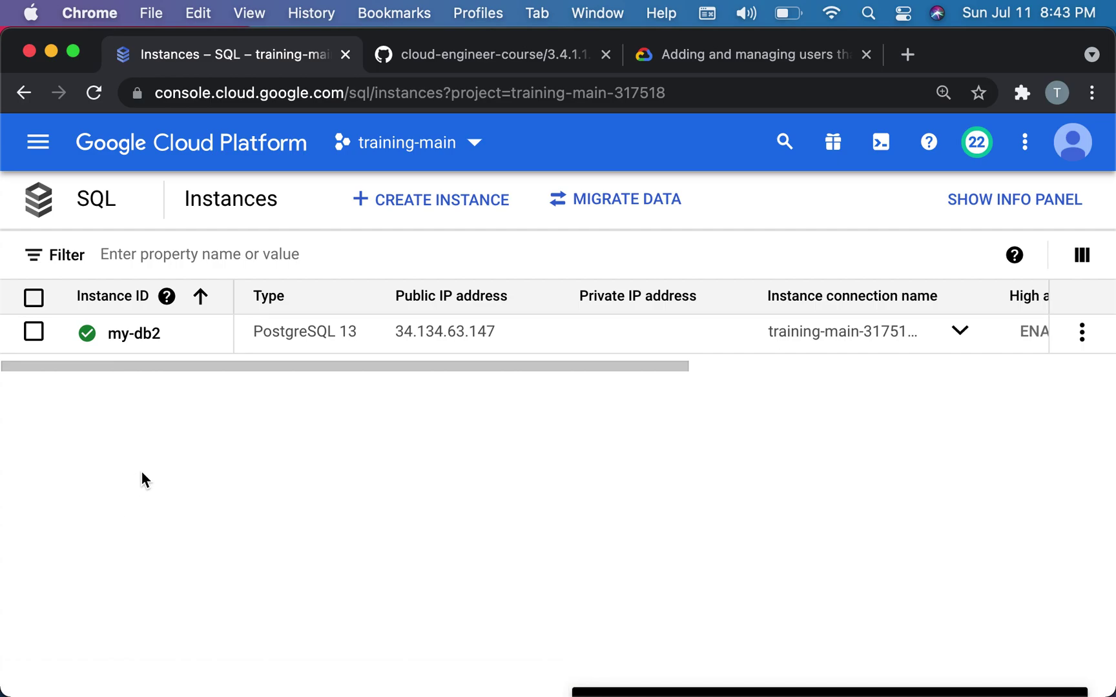
{"action": "left_click", "coordinate": [133, 338]}
{"action": "left_click", "coordinate": [93, 456]}
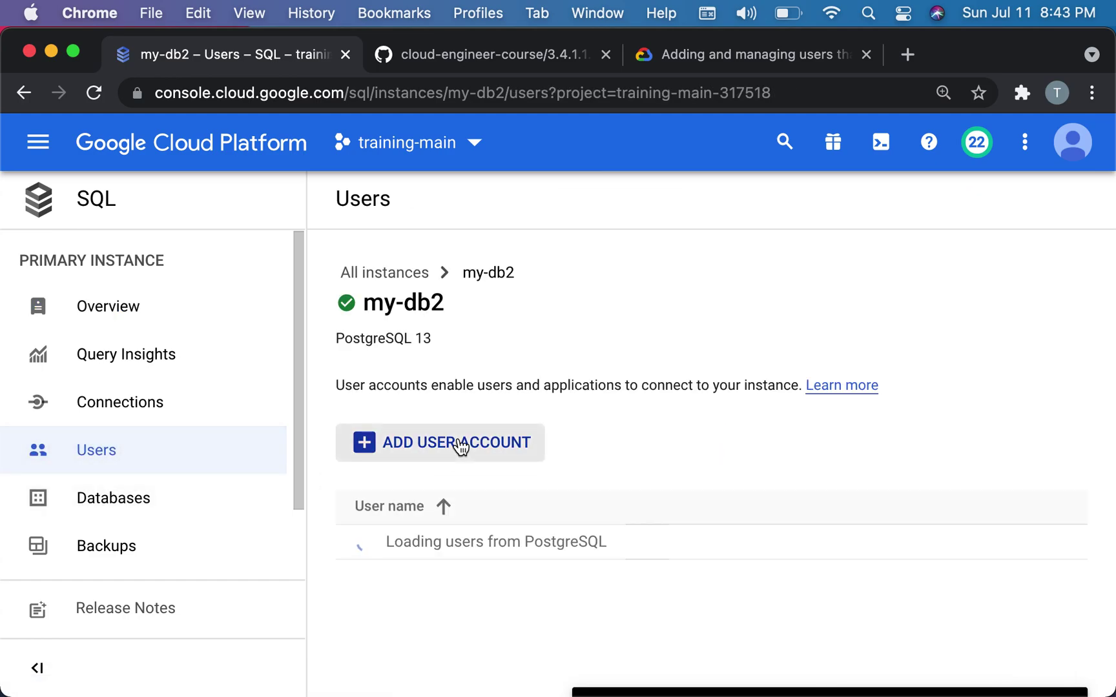
Step: Try to add a Cloud IAM user account to my-db2, with the copied shortened compute service account name as member
{"action": "left_click", "coordinate": [460, 444]}
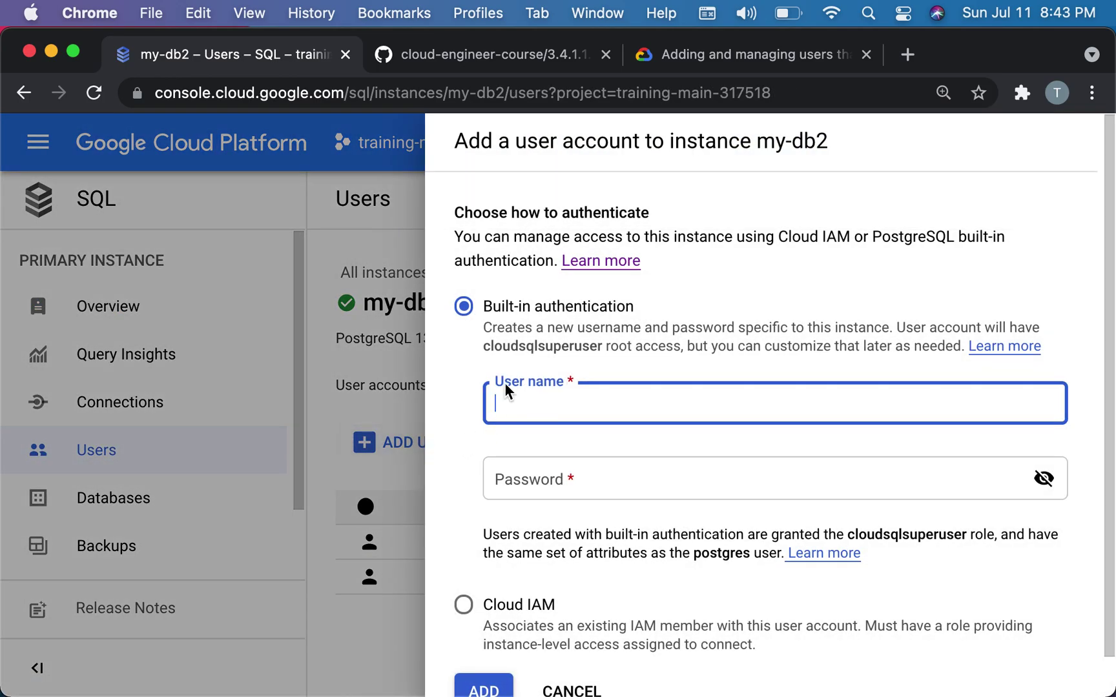
{"action": "left_click", "coordinate": [463, 605]}
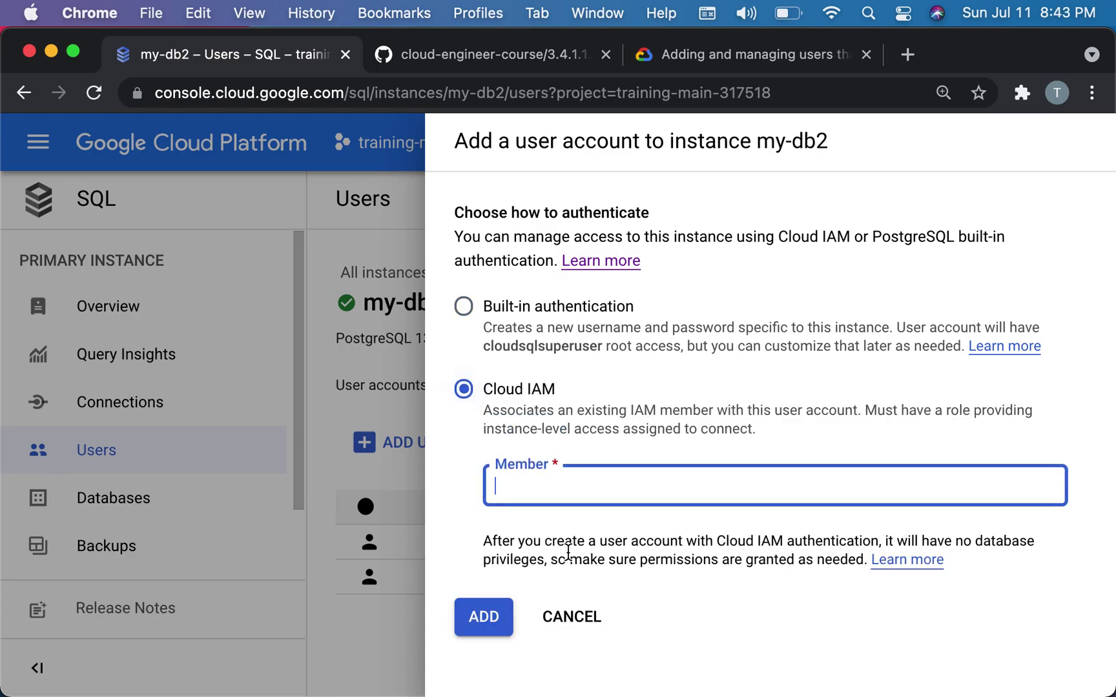
{"action": "key", "text": "super+v"}
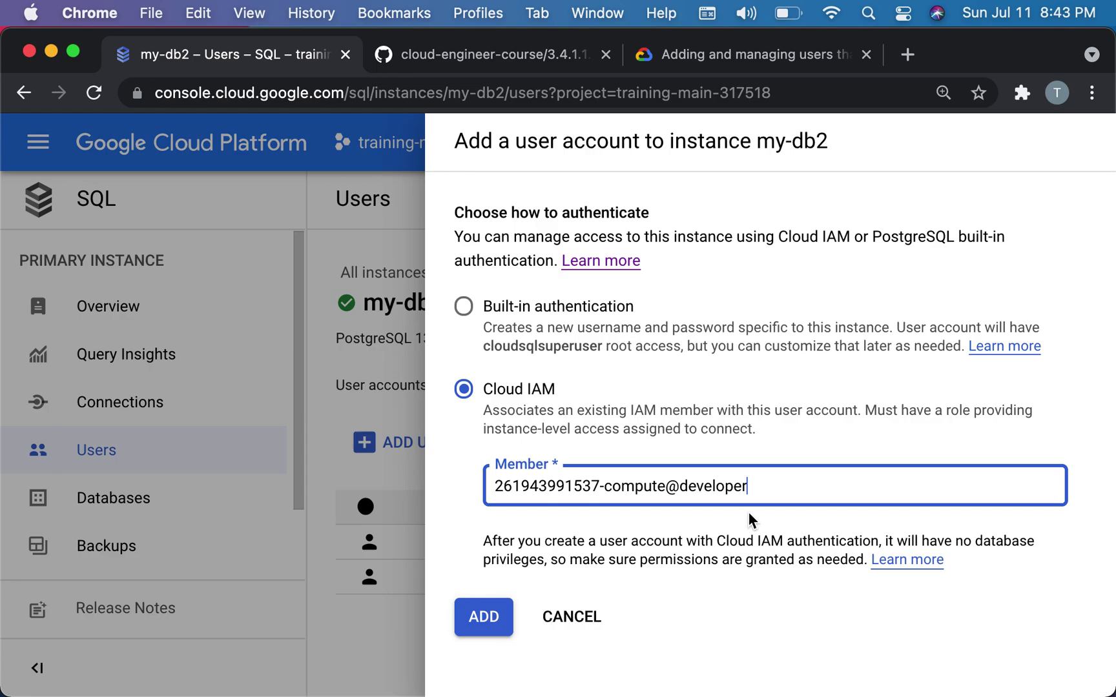
{"action": "left_click", "coordinate": [479, 620]}
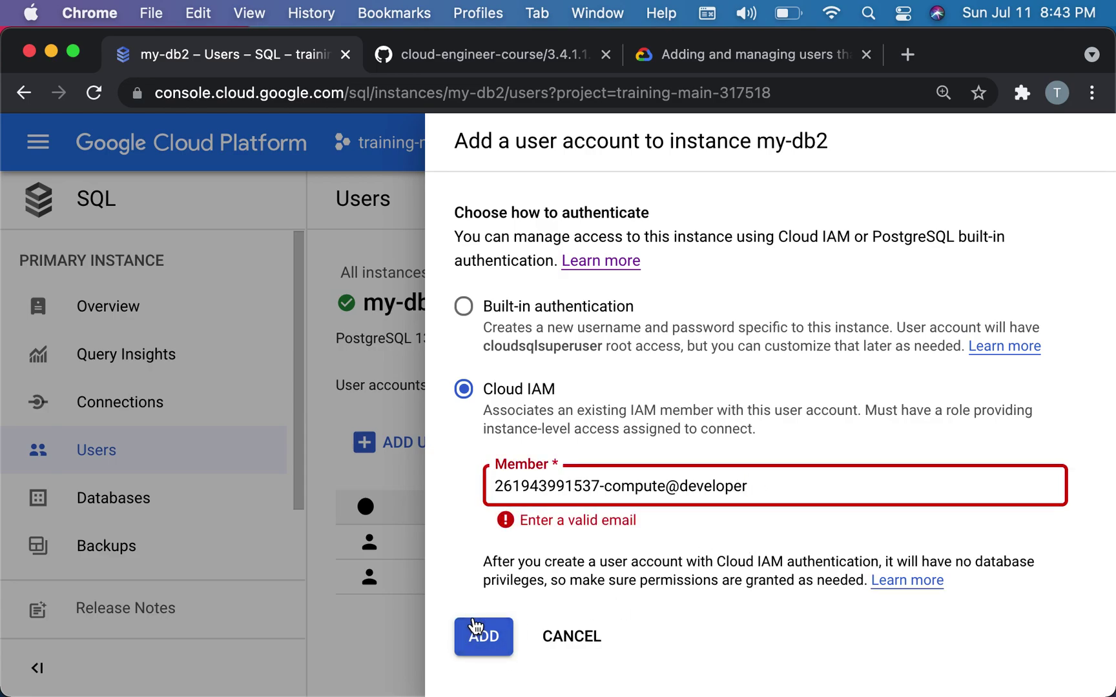
Step: Copy the .gserviceaccount.com domain from the Cloud SQL documentation section on adding an IAM user or service account
{"action": "key", "text": "ctrl+Up"}
{"action": "left_click", "coordinate": [623, 552]}
{"action": "left_click", "coordinate": [433, 56]}
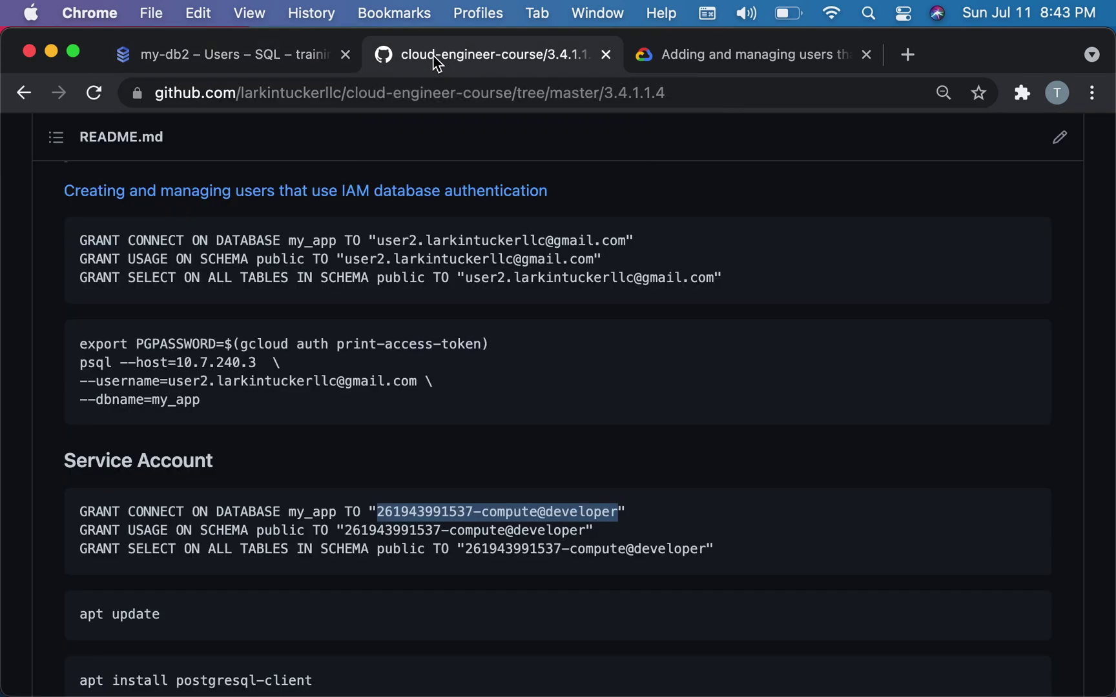
{"action": "left_click", "coordinate": [713, 55]}
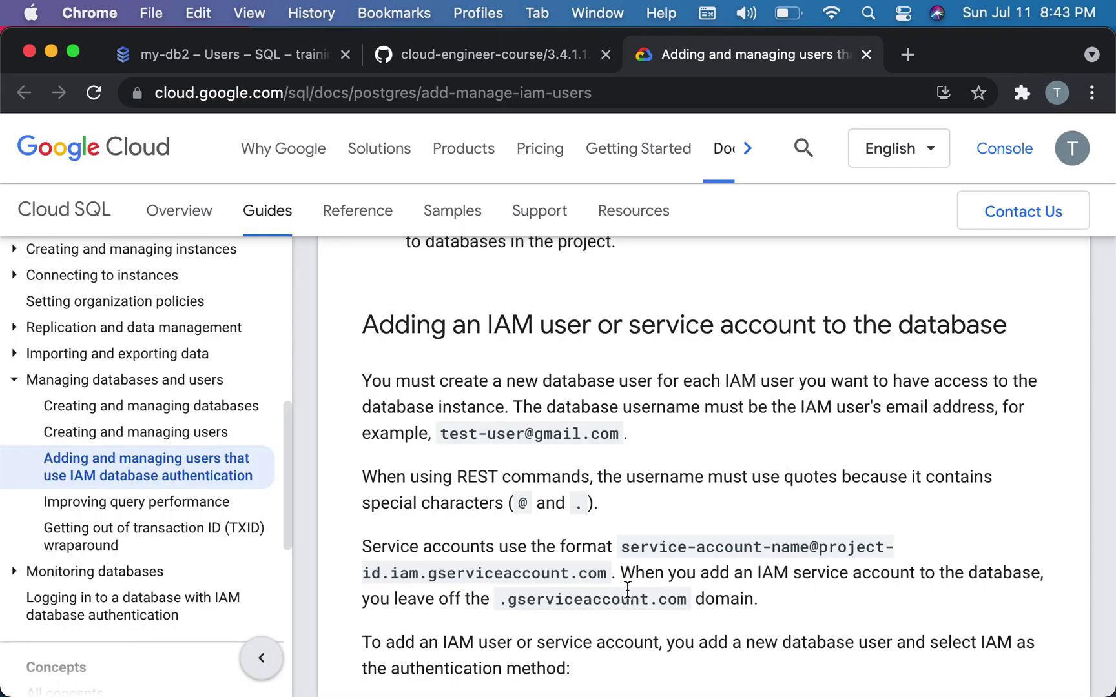
{"action": "left_click_drag", "start_coordinate": [687, 603], "coordinate": [503, 607]}
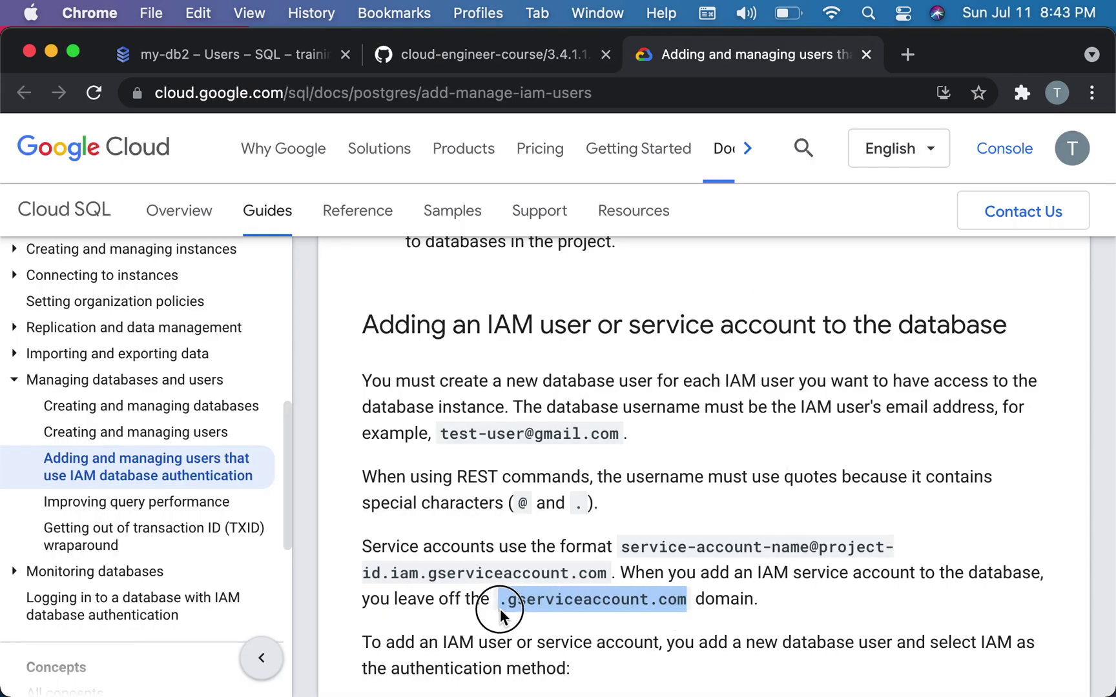
Step: Append .gserviceaccount.com to the Cloud IAM member name in my-db2's new user form and add the account
{"action": "key", "text": "ctrl+Up"}
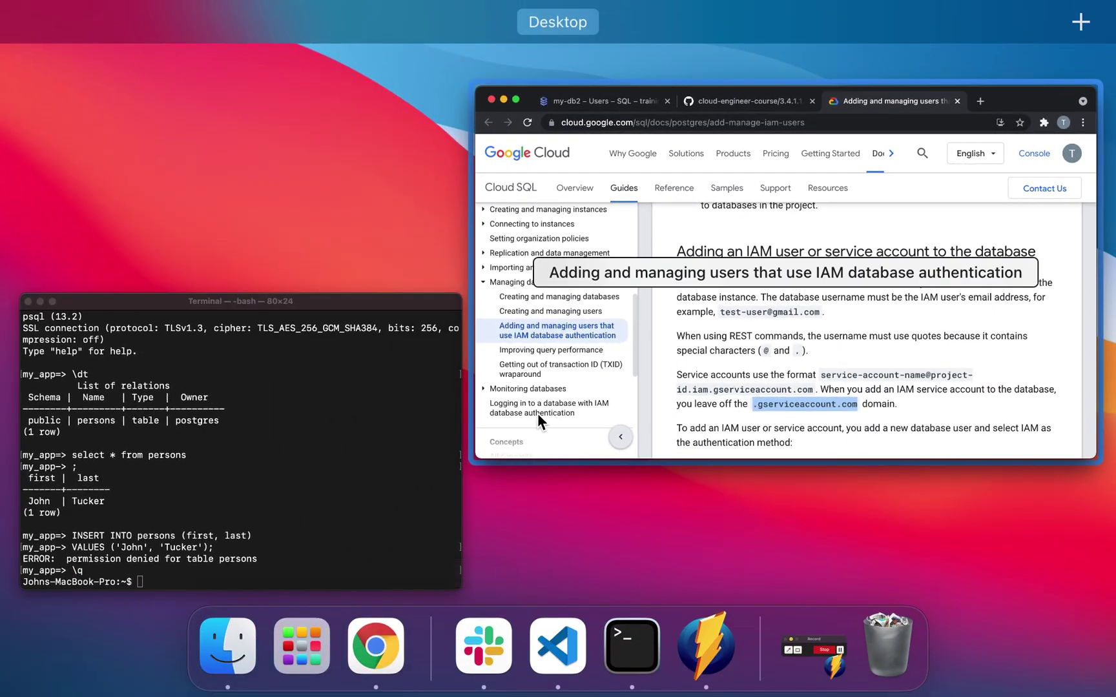
{"action": "left_click", "coordinate": [661, 310]}
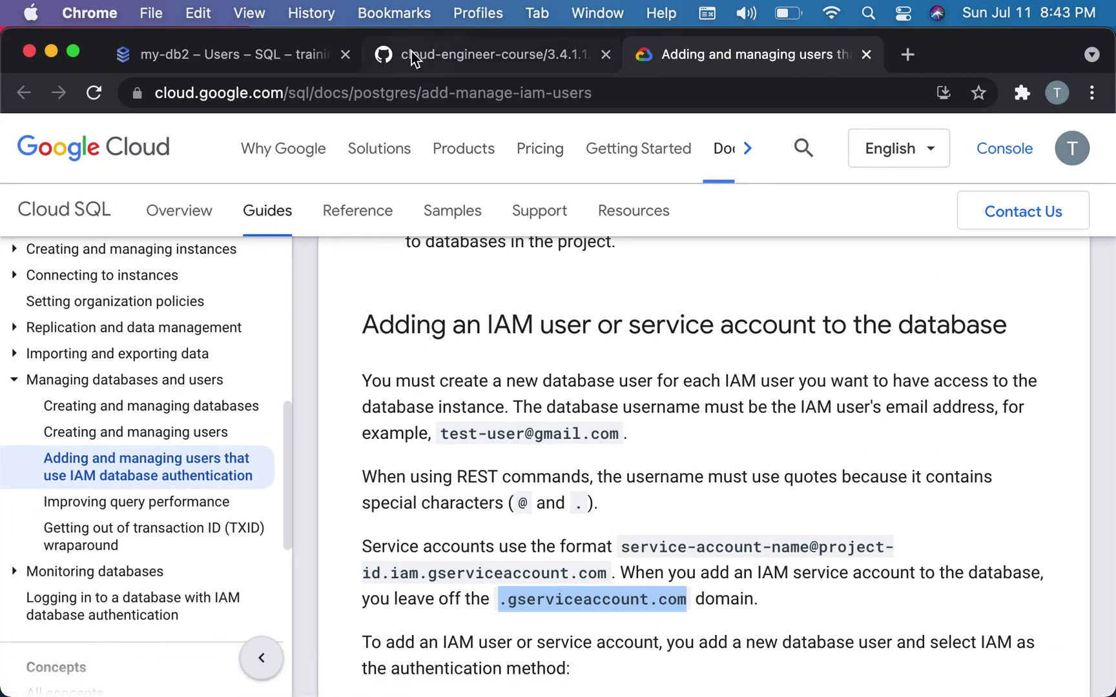
{"action": "left_click", "coordinate": [282, 52]}
{"action": "key", "text": "super+v"}
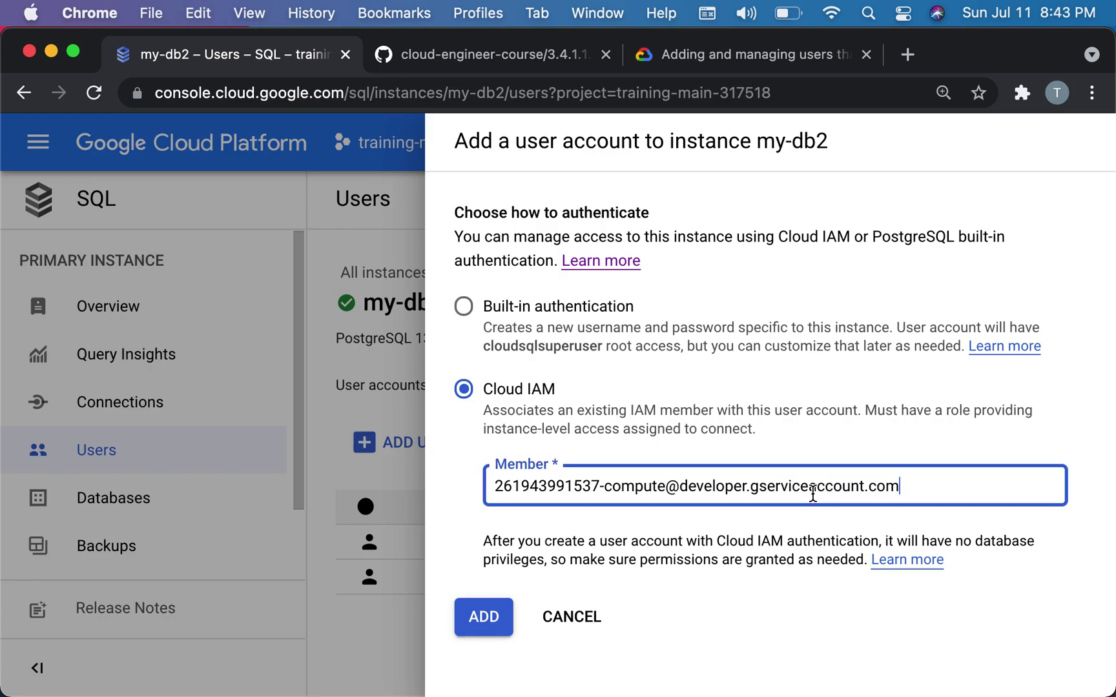
{"action": "left_click", "coordinate": [477, 618]}
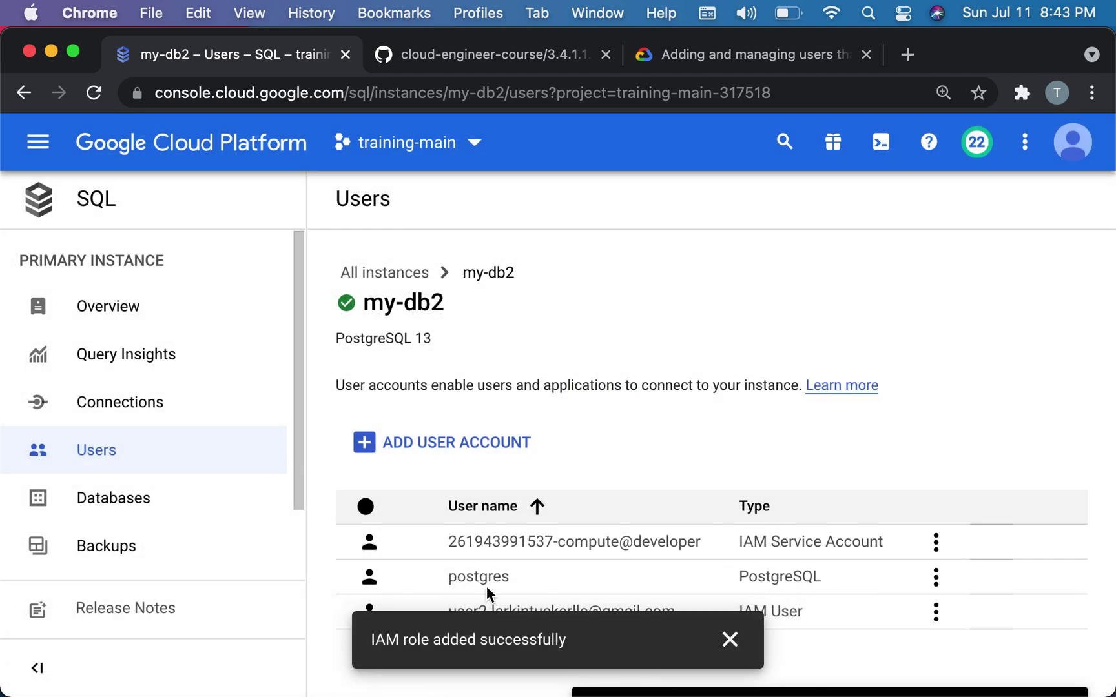
Step: Dismiss the IAM role notification, switch to Terminal and list the shell's command history
{"action": "left_click", "coordinate": [730, 639]}
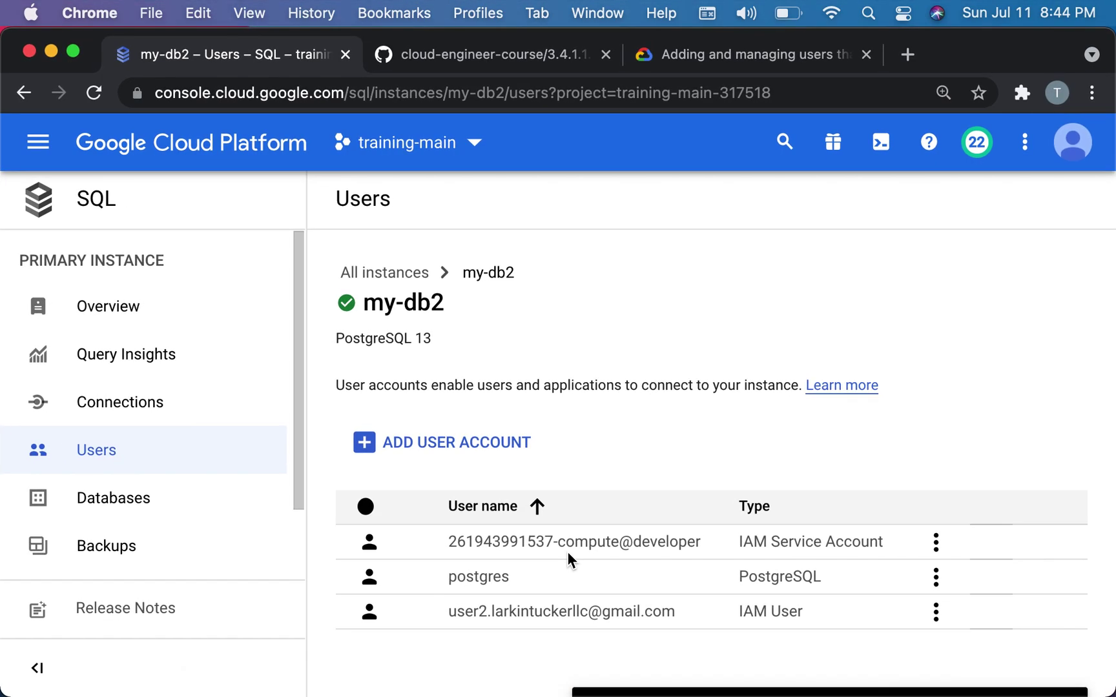
{"action": "key", "text": "ctrl+Up"}
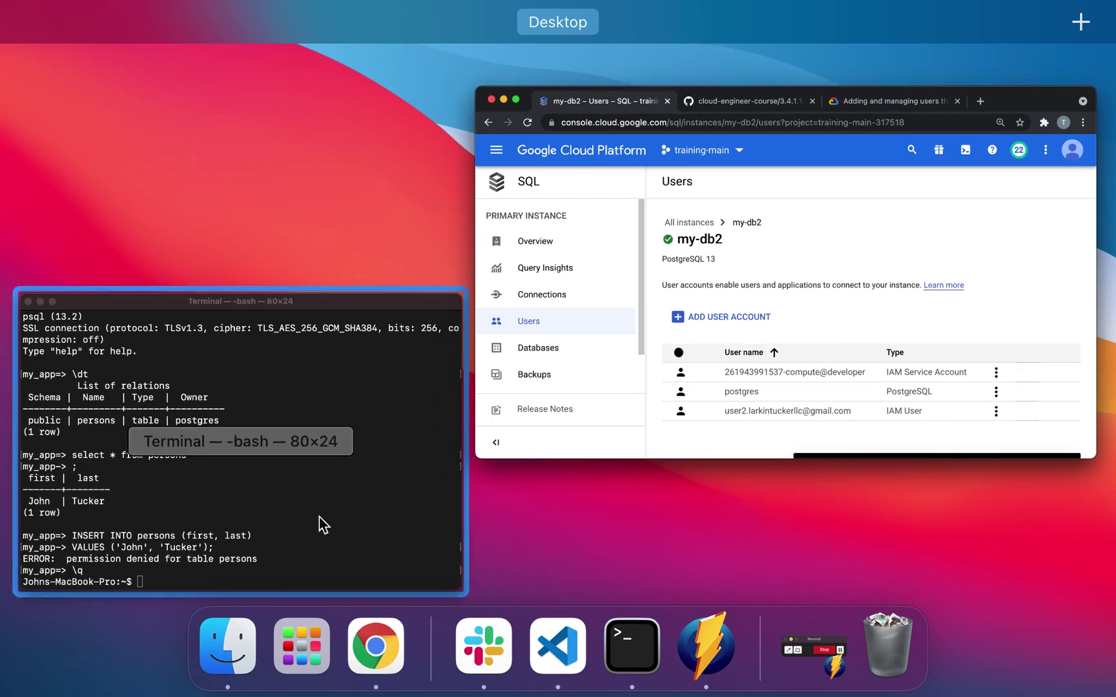
{"action": "left_click", "coordinate": [323, 524]}
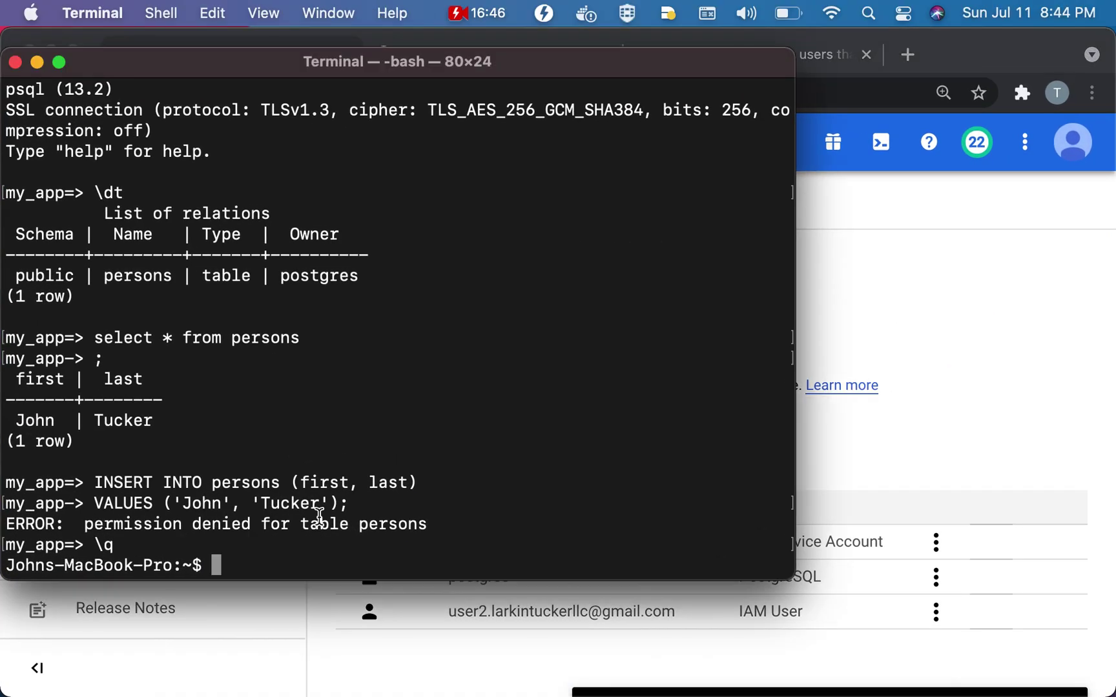
{"action": "key", "text": "Up"}
{"action": "key", "text": "Down"}
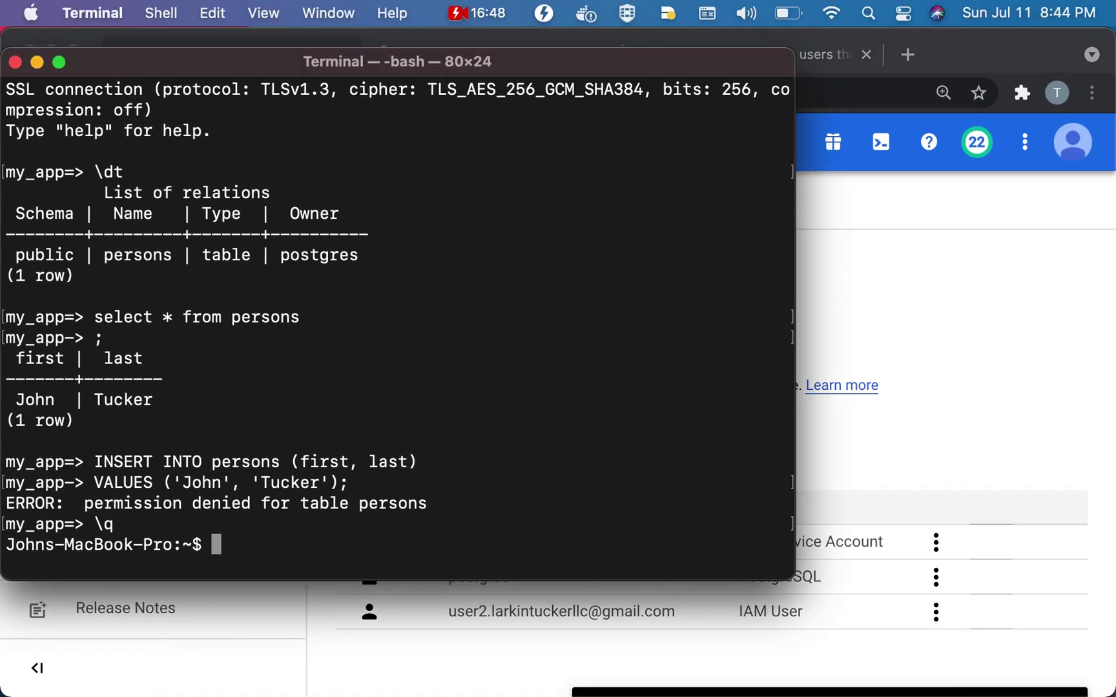
{"action": "type", "text": "hist"}
{"action": "type", "text": "ory"}
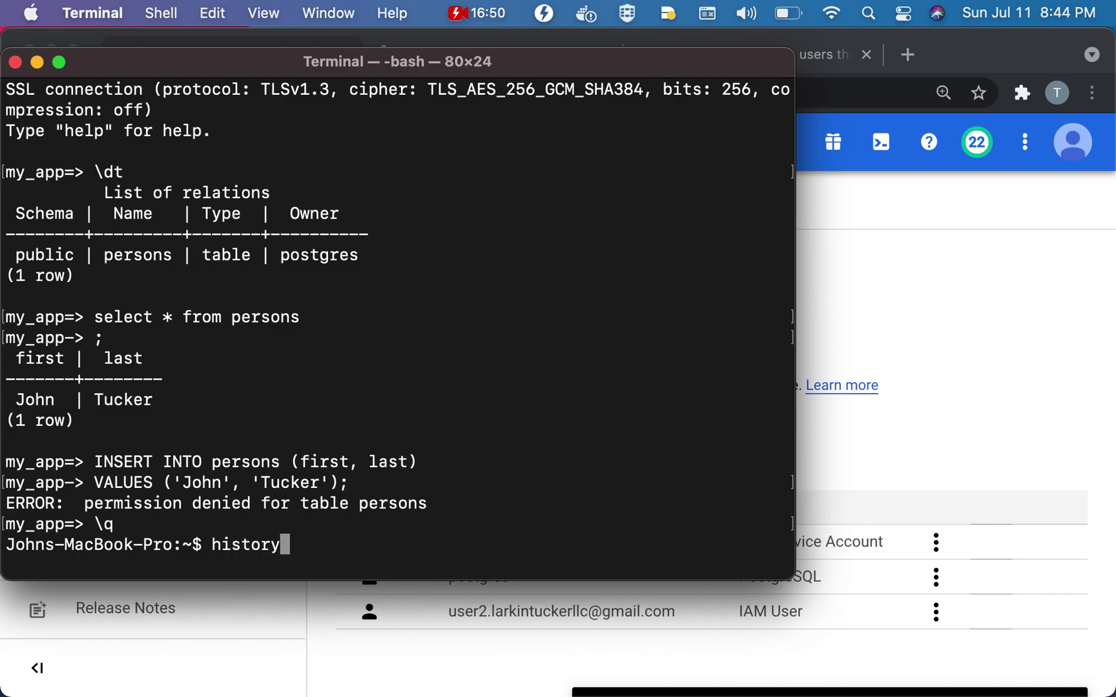
{"action": "key", "text": "Return"}
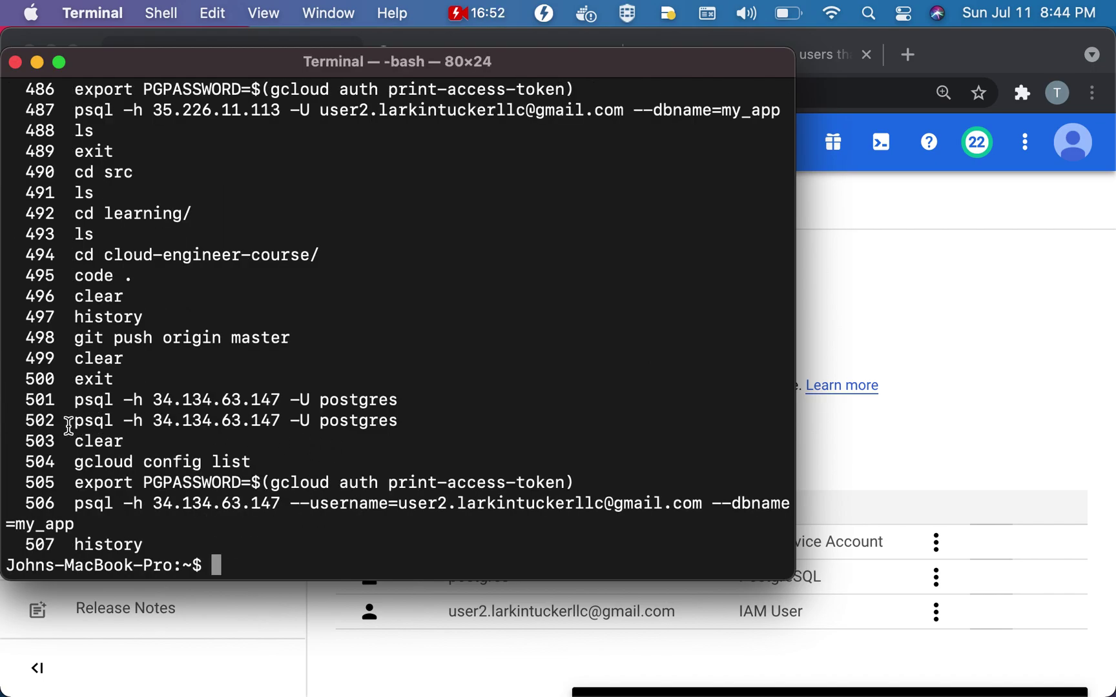
Step: Try to connect to 34.134.63.147 as postgres by rerunning psql command 502 from the shell history
{"action": "type", "text": "!520"}
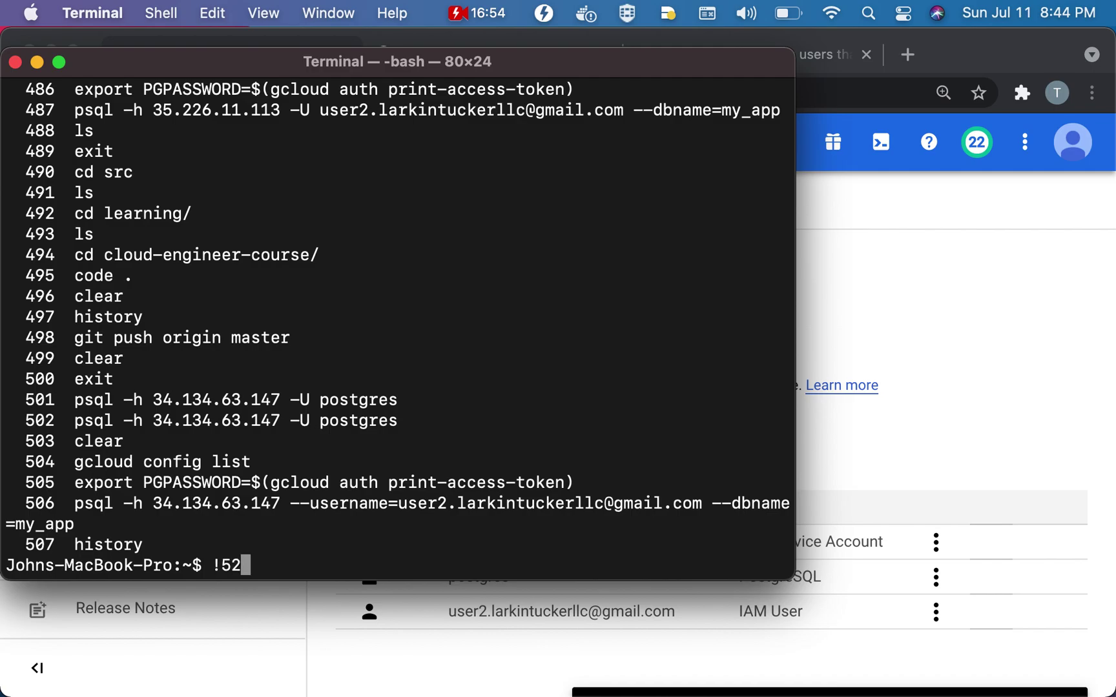
{"action": "key", "text": "BackSpace"}
{"action": "key", "text": "BackSpace"}
{"action": "type", "text": "02"}
{"action": "key", "text": "Return"}
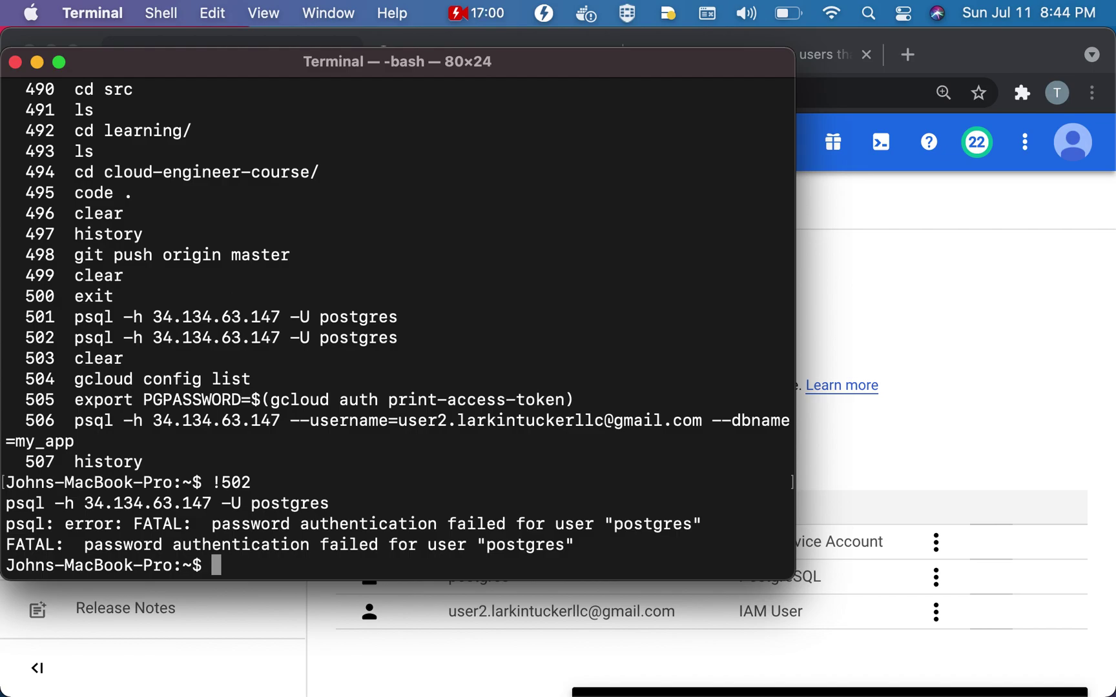
{"action": "key", "text": "Up"}
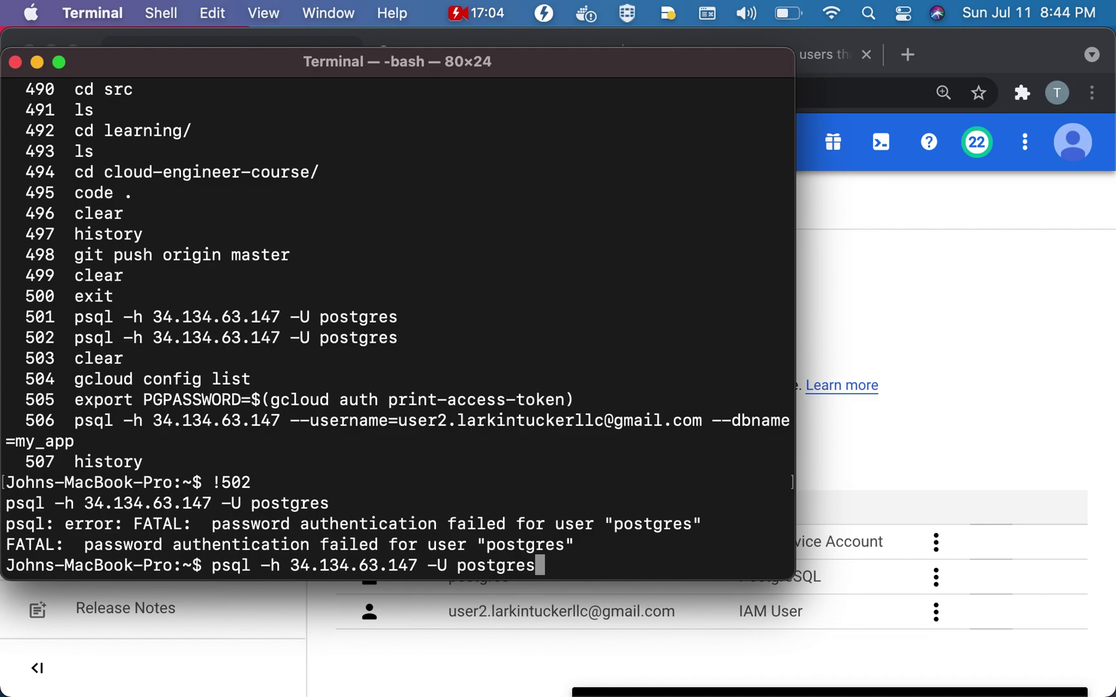
{"action": "key", "text": "BackSpace"}
{"action": "key", "text": "BackSpace"}
{"action": "key", "text": "BackSpace"}
{"action": "key", "text": "BackSpace"}
{"action": "key", "text": "BackSpace"}
{"action": "key", "text": "BackSpace"}
{"action": "key", "text": "BackSpace"}
{"action": "key", "text": "BackSpace"}
{"action": "key", "text": "BackSpace"}
{"action": "key", "text": "BackSpace"}
{"action": "key", "text": "BackSpace"}
{"action": "key", "text": "BackSpace"}
{"action": "key", "text": "BackSpace"}
{"action": "key", "text": "BackSpace"}
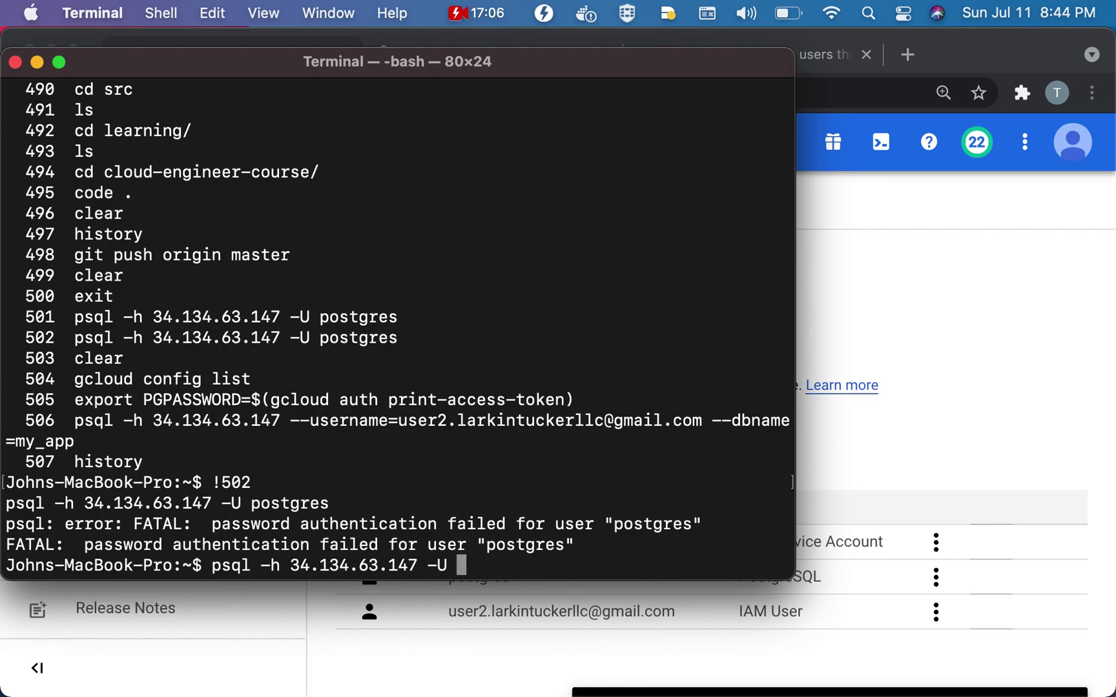
{"action": "key", "text": "BackSpace"}
{"action": "key", "text": "BackSpace"}
{"action": "key", "text": "BackSpace"}
{"action": "key", "text": "BackSpace"}
{"action": "key", "text": "BackSpace"}
{"action": "key", "text": "BackSpace"}
{"action": "key", "text": "BackSpace"}
{"action": "key", "text": "BackSpace"}
{"action": "key", "text": "BackSpace"}
{"action": "key", "text": "BackSpace"}
{"action": "key", "text": "BackSpace"}
{"action": "key", "text": "BackSpace"}
{"action": "key", "text": "BackSpace"}
{"action": "key", "text": "BackSpace"}
{"action": "key", "text": "BackSpace"}
{"action": "key", "text": "BackSpace"}
{"action": "key", "text": "BackSpace"}
{"action": "key", "text": "BackSpace"}
{"action": "key", "text": "BackSpace"}
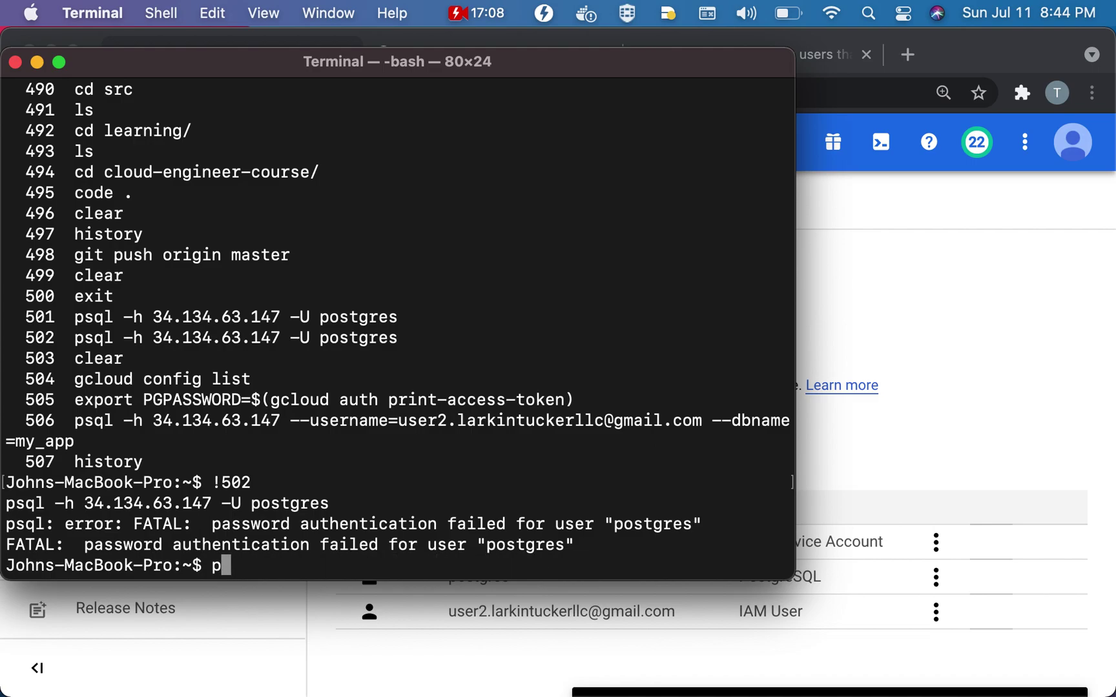
Step: Unset the PGPASSWORD environment variable in the shell
{"action": "type", "text": "unset"}
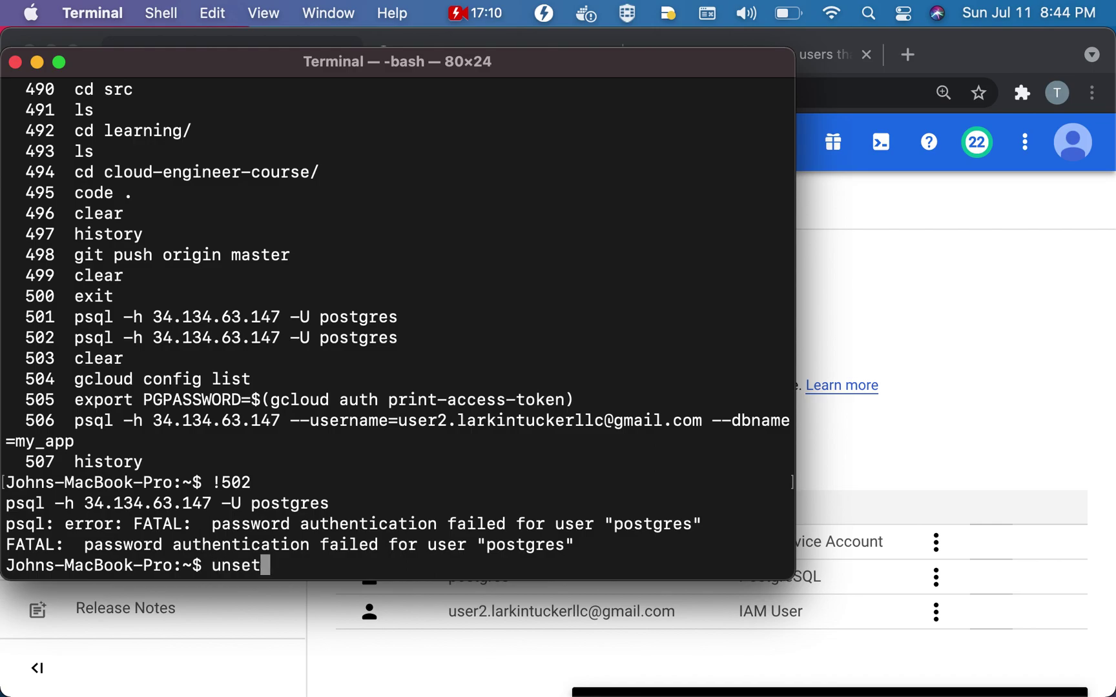
{"action": "type", "text": " PGPAS"}
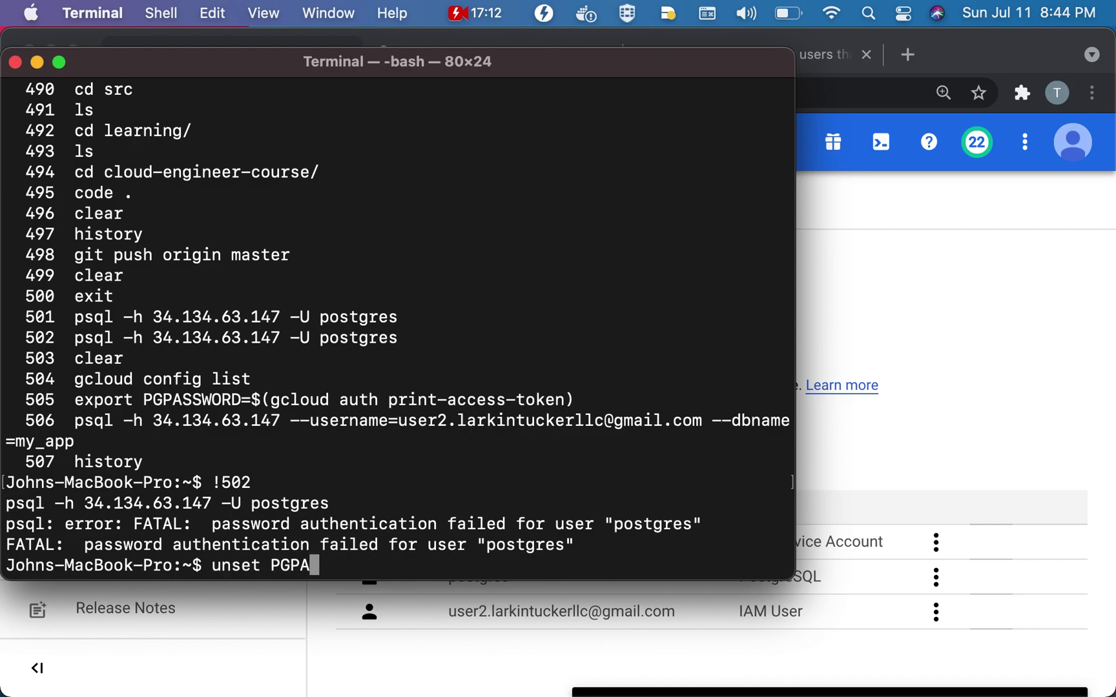
{"action": "key", "text": "BackSpace"}
{"action": "key", "text": "BackSpace"}
{"action": "key", "text": "BackSpace"}
{"action": "type", "text": "PASSOW"}
{"action": "key", "text": "BackSpace"}
{"action": "key", "text": "BackSpace"}
{"action": "type", "text": "WORD"}
{"action": "key", "text": "Return"}
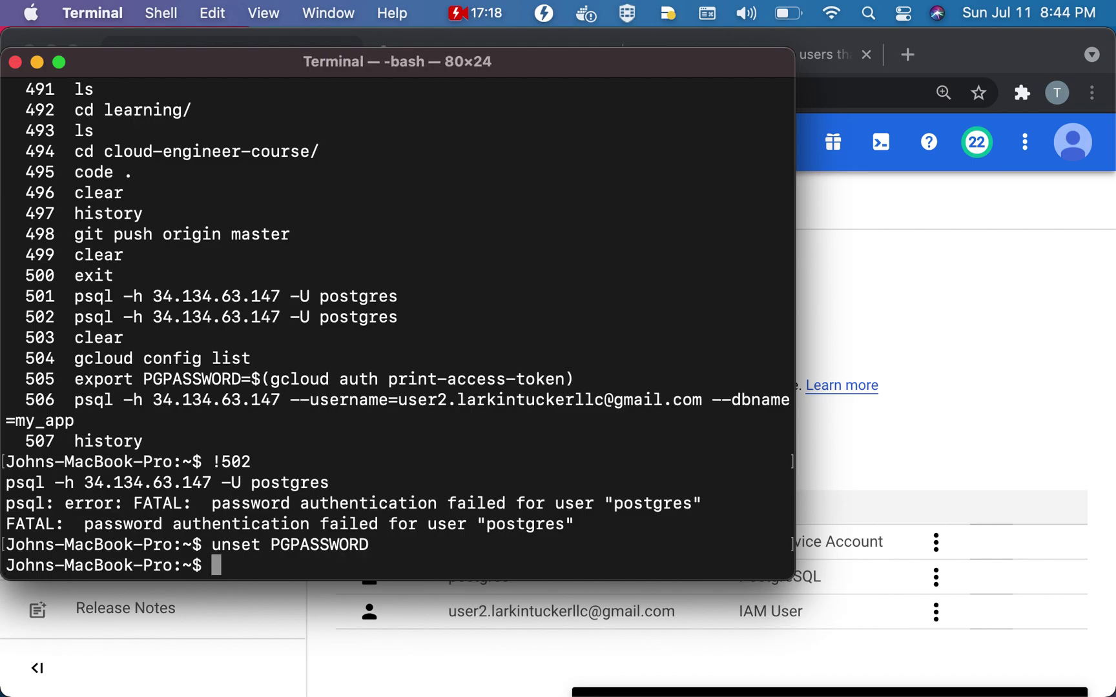
Step: Connect with psql to 34.134.63.147 as user postgres and enter the database user's password
{"action": "key", "text": "Up"}
{"action": "key", "text": "Up"}
{"action": "key", "text": "Return"}
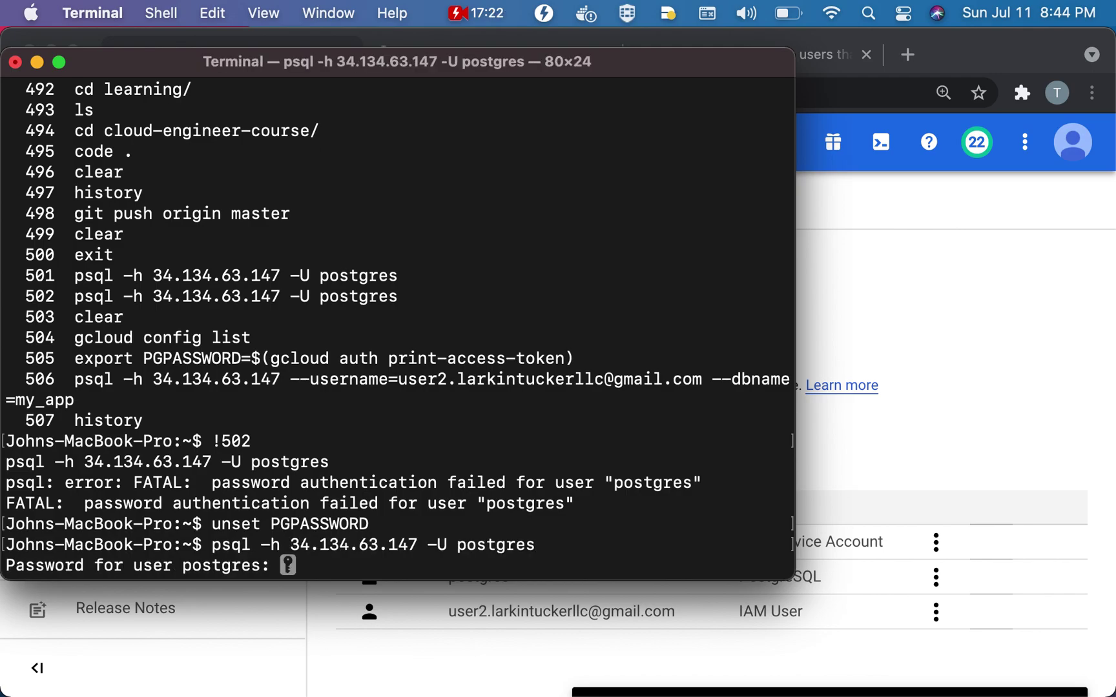
{"action": "key", "text": "Return"}
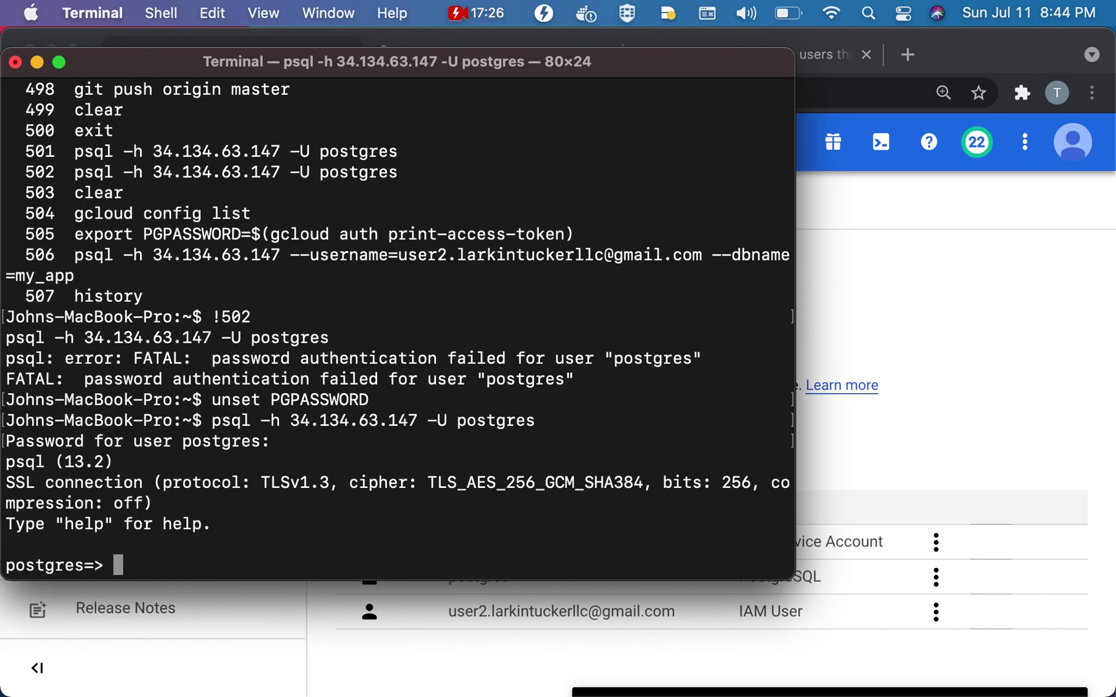
Step: Copy the \connect my_app command from the README on GitHub in Chrome and run it in the Terminal's psql session
{"action": "key", "text": "ctrl+Up"}
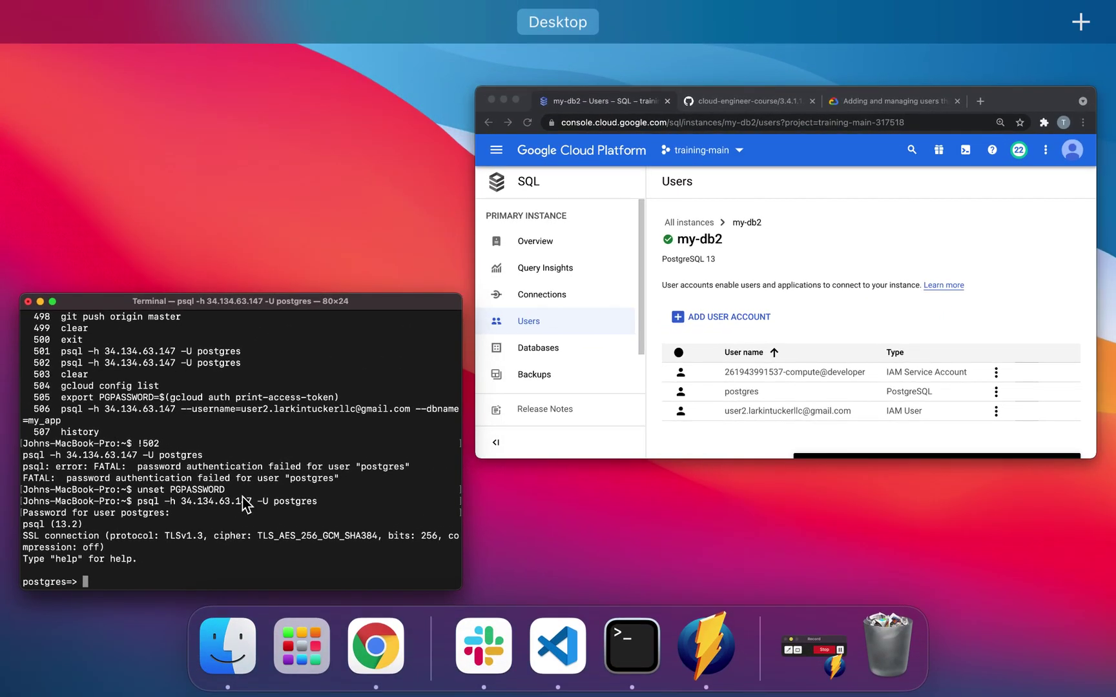
{"action": "left_click", "coordinate": [610, 381]}
{"action": "left_click", "coordinate": [512, 63]}
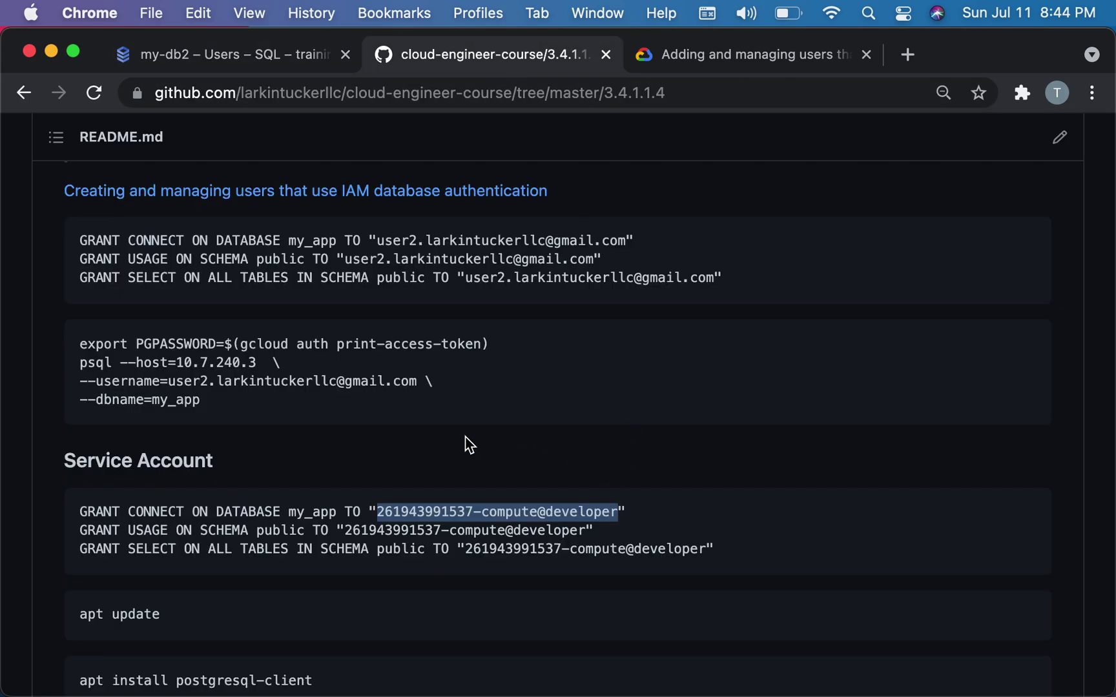
{"action": "scroll", "coordinate": [448, 453], "scroll_direction": "up", "scroll_amount": 10}
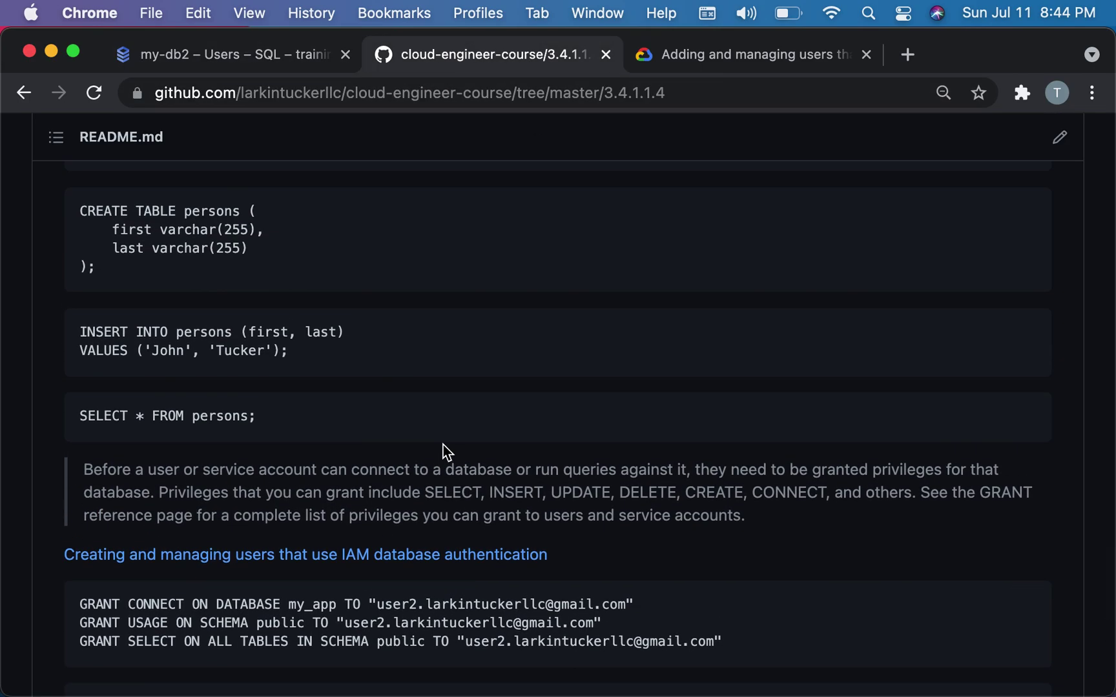
{"action": "scroll", "coordinate": [445, 452], "scroll_direction": "up", "scroll_amount": 6}
{"action": "left_click", "coordinate": [226, 409]}
{"action": "left_click_drag", "start_coordinate": [227, 410], "coordinate": [49, 411]}
{"action": "key", "text": "super+c"}
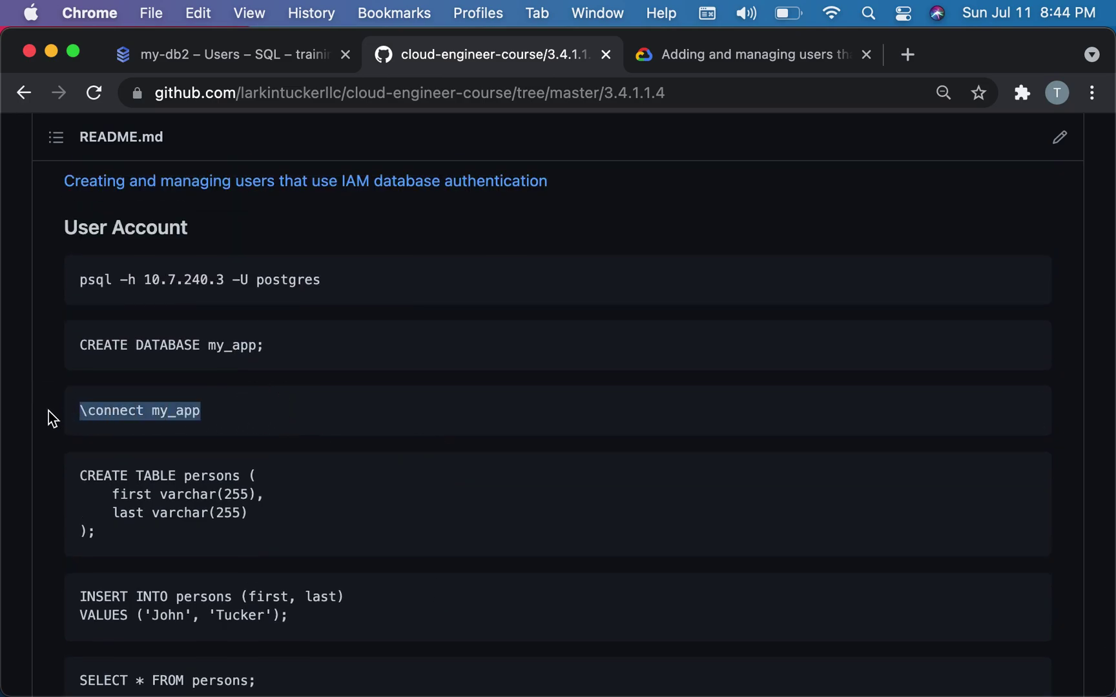
{"action": "key", "text": "ctrl+Up"}
{"action": "left_click", "coordinate": [249, 412]}
{"action": "key", "text": "super+v"}
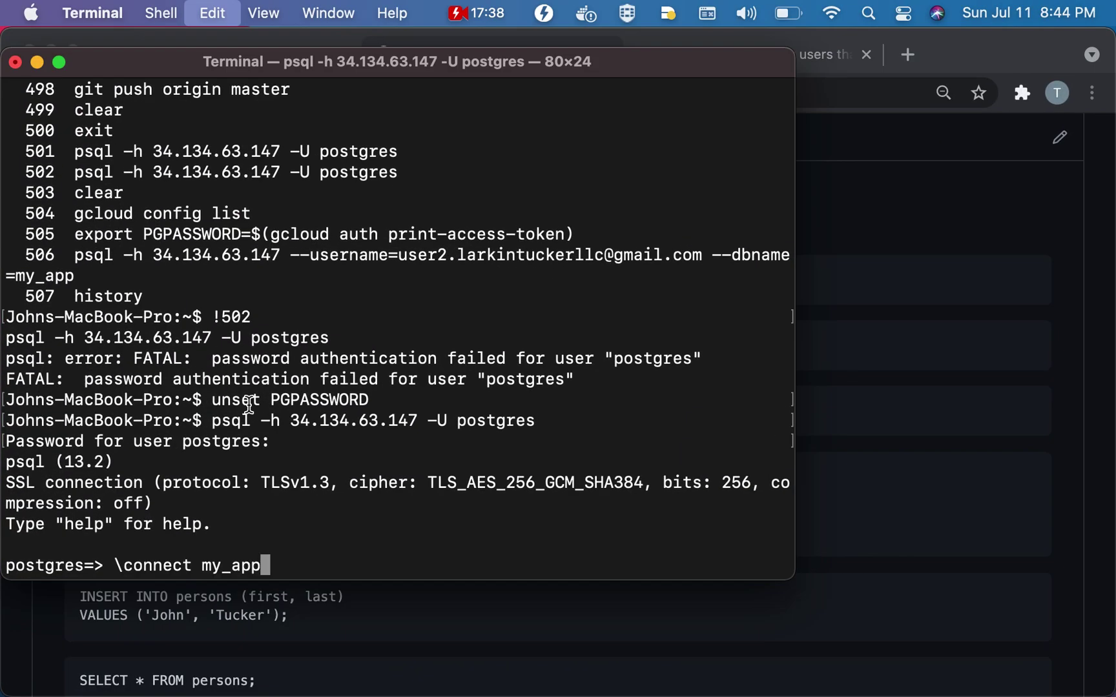
{"action": "key", "text": "Return"}
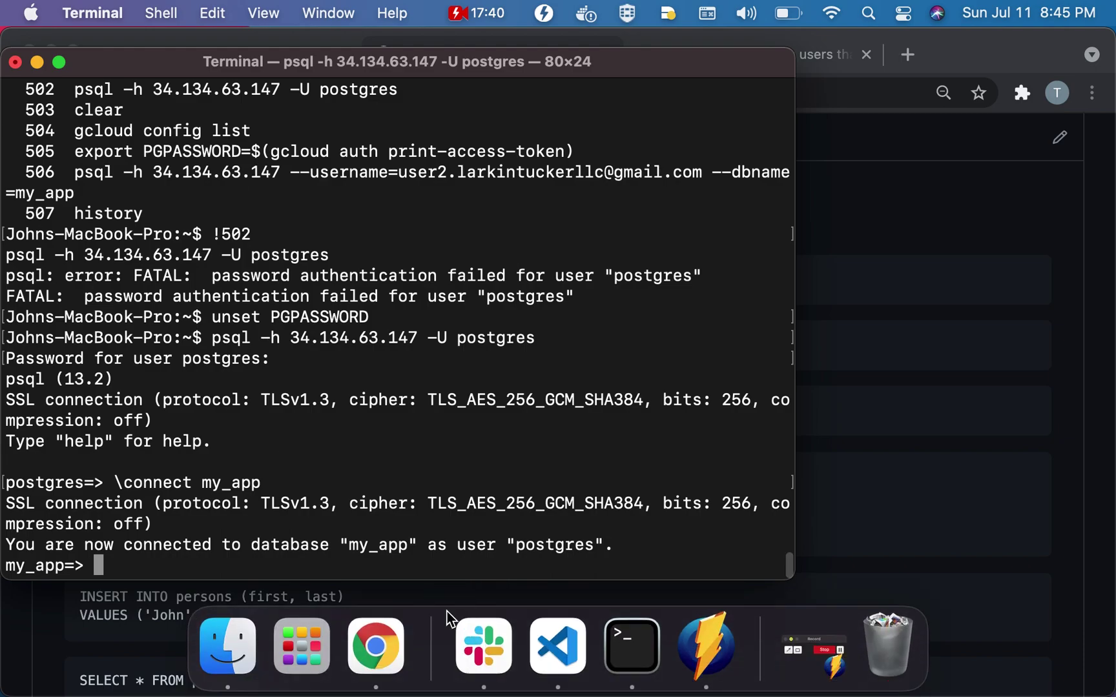
Step: Copy the GRANT CONNECT ON DATABASE my_app statement from the README's Service Account section and run it in psql, ending with a semicolon
{"action": "left_click", "coordinate": [909, 549]}
{"action": "scroll", "coordinate": [911, 549], "scroll_direction": "down", "scroll_amount": 10}
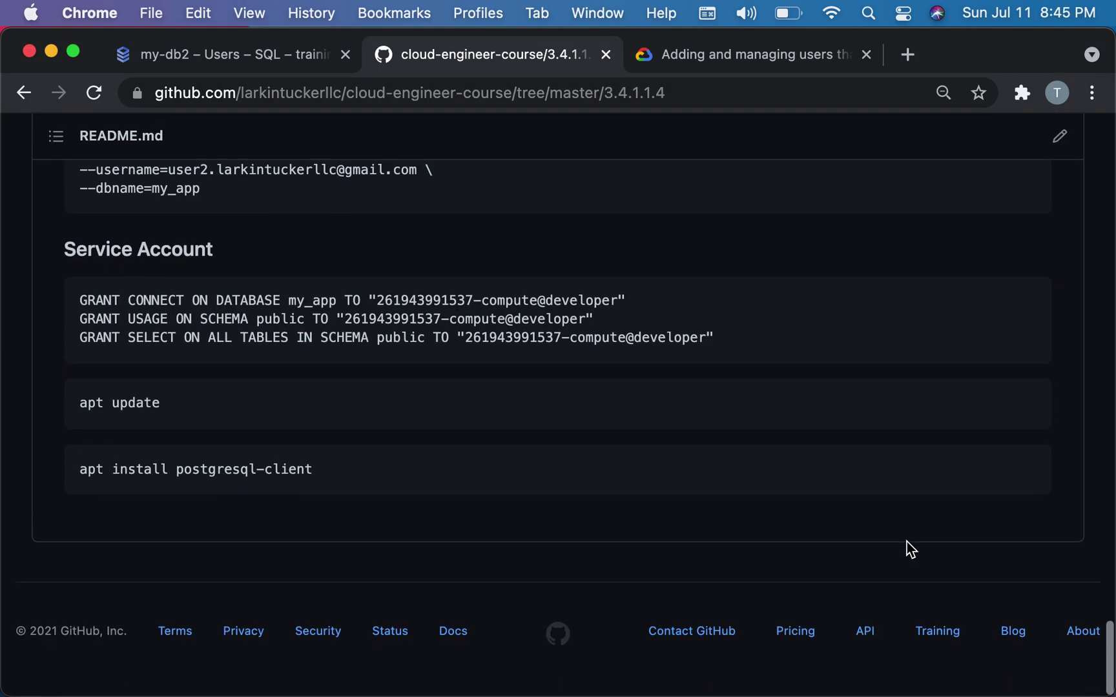
{"action": "left_click_drag", "start_coordinate": [652, 306], "coordinate": [79, 305]}
{"action": "key", "text": "super+c"}
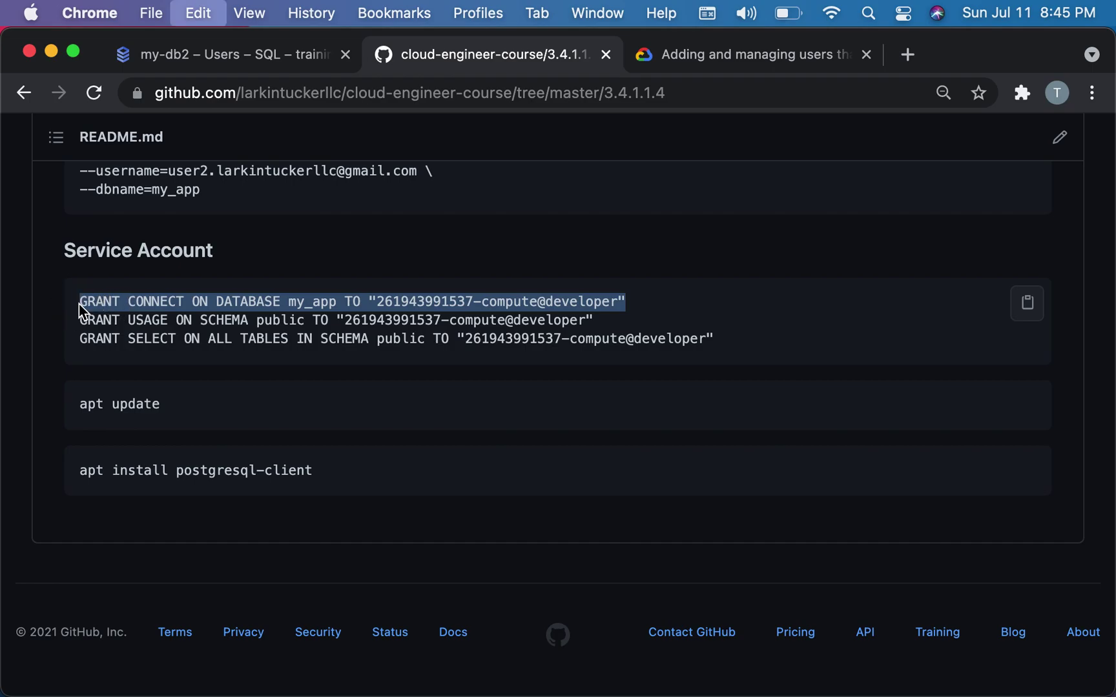
{"action": "key", "text": "ctrl+Up"}
{"action": "left_click", "coordinate": [222, 354]}
{"action": "key", "text": "super+v"}
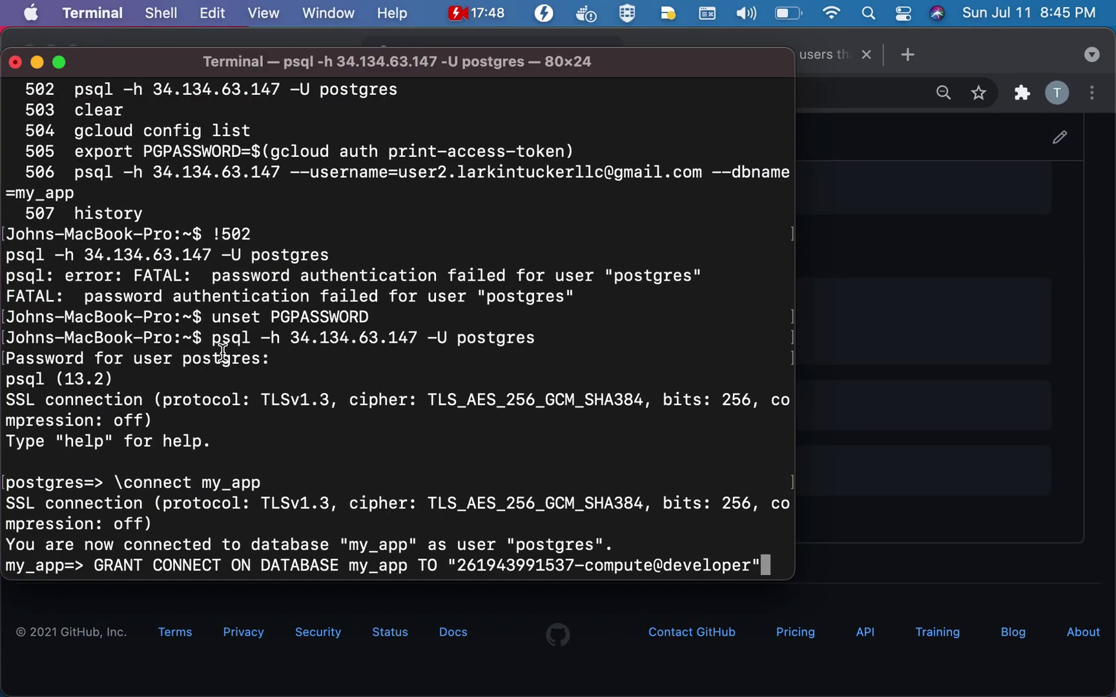
{"action": "type", "text": ";"}
{"action": "key", "text": "Return"}
Step: Grant the compute service account USAGE on schema public in psql, using the README's statement ended with a semicolon
{"action": "left_click", "coordinate": [987, 355]}
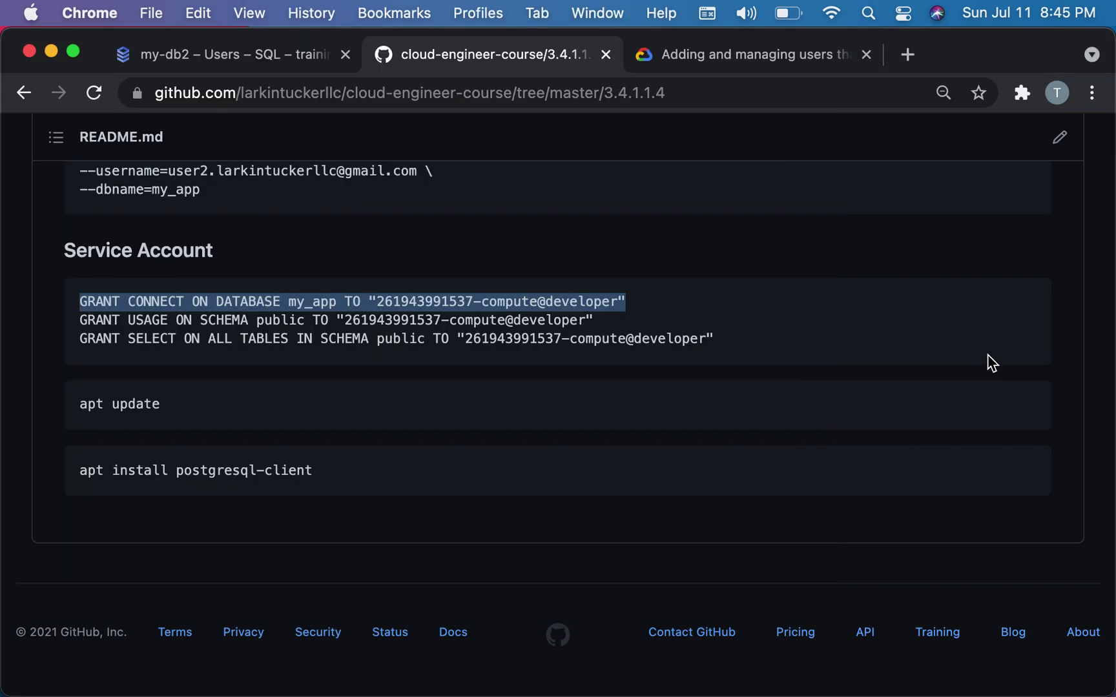
{"action": "left_click_drag", "start_coordinate": [616, 324], "coordinate": [55, 324]}
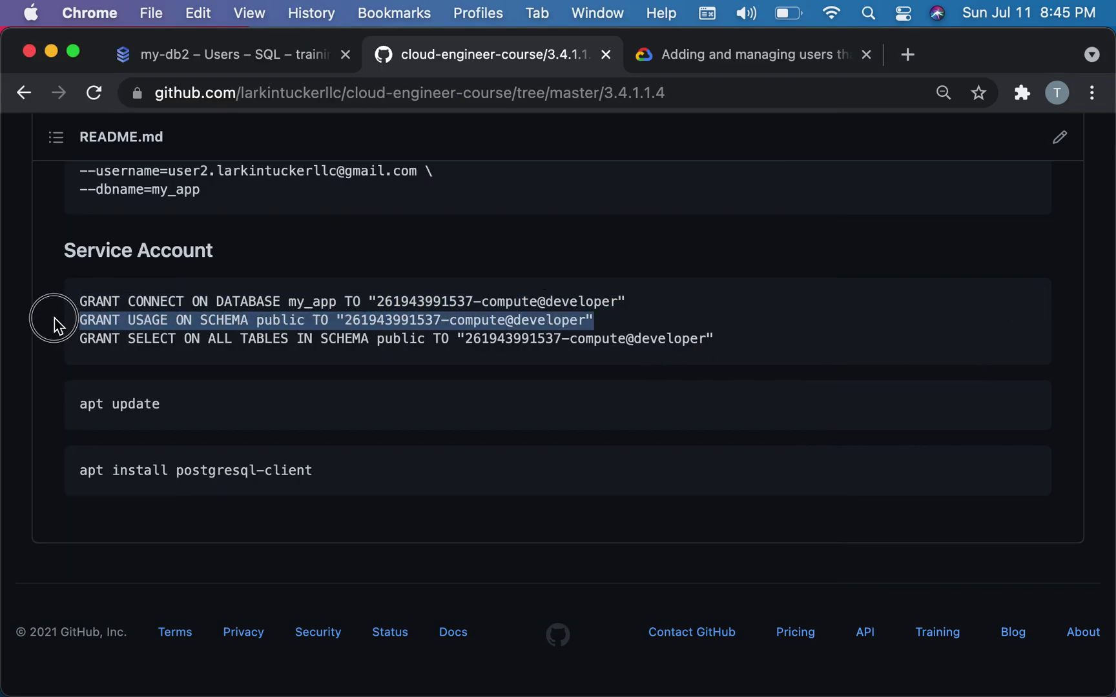
{"action": "key", "text": "super+c"}
{"action": "key", "text": "ctrl+Up"}
{"action": "left_click", "coordinate": [159, 389]}
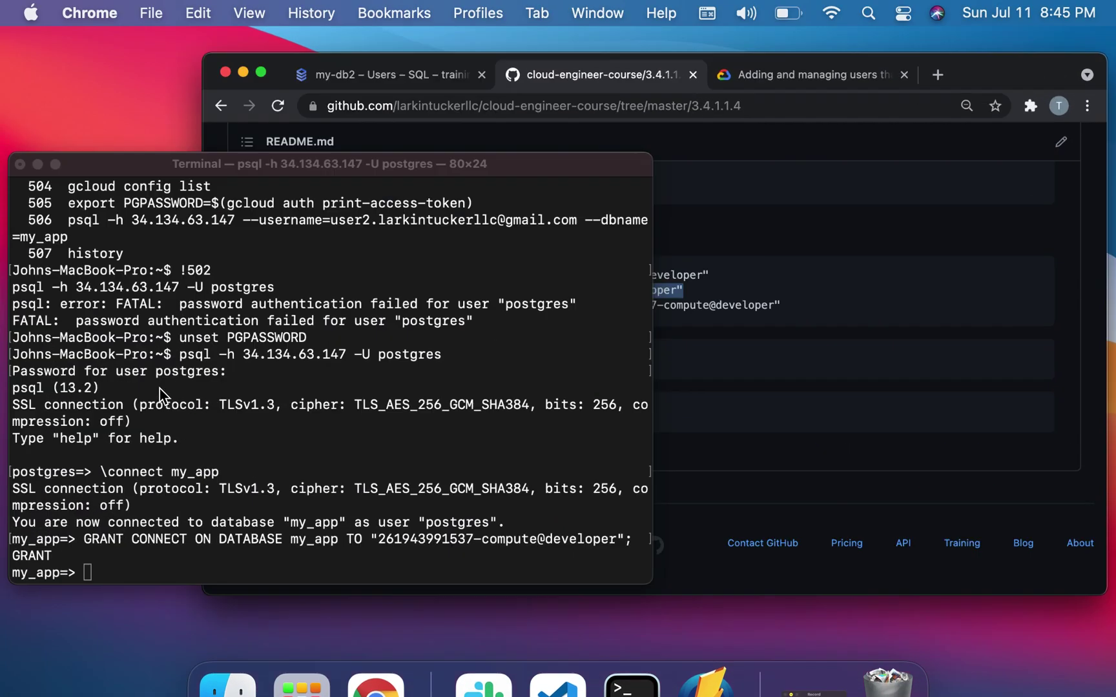
{"action": "key", "text": "super+v"}
{"action": "type", "text": ";"}
{"action": "key", "text": "Return"}
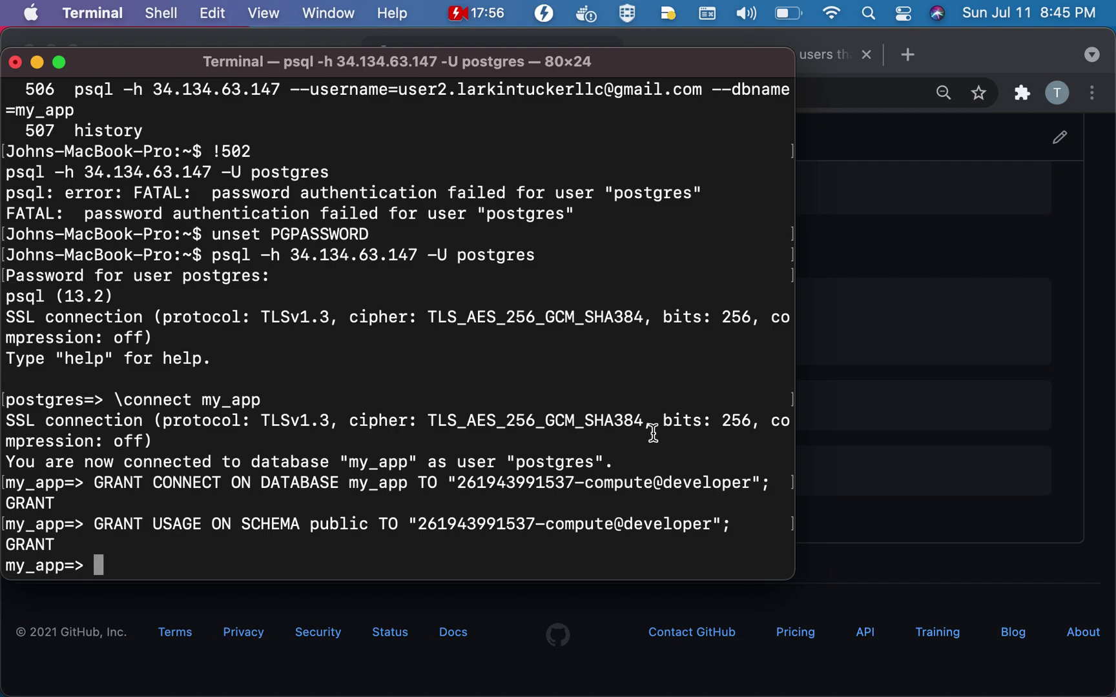
Step: Grant the compute service account SELECT on all tables in schema public, running the README's statement in psql with a semicolon
{"action": "left_click", "coordinate": [807, 438]}
{"action": "left_click_drag", "start_coordinate": [713, 340], "coordinate": [79, 340]}
{"action": "key", "text": "super+c"}
{"action": "key", "text": "ctrl+Up"}
{"action": "left_click", "coordinate": [149, 361]}
{"action": "key", "text": "super+v"}
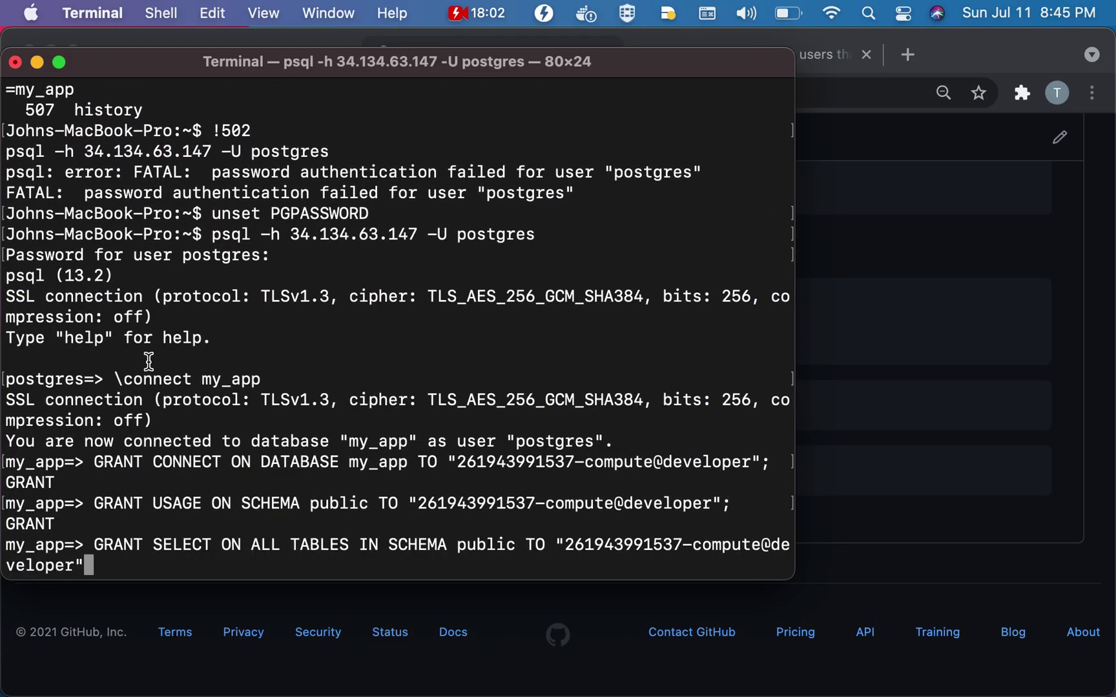
{"action": "type", "text": ";"}
{"action": "key", "text": "Return"}
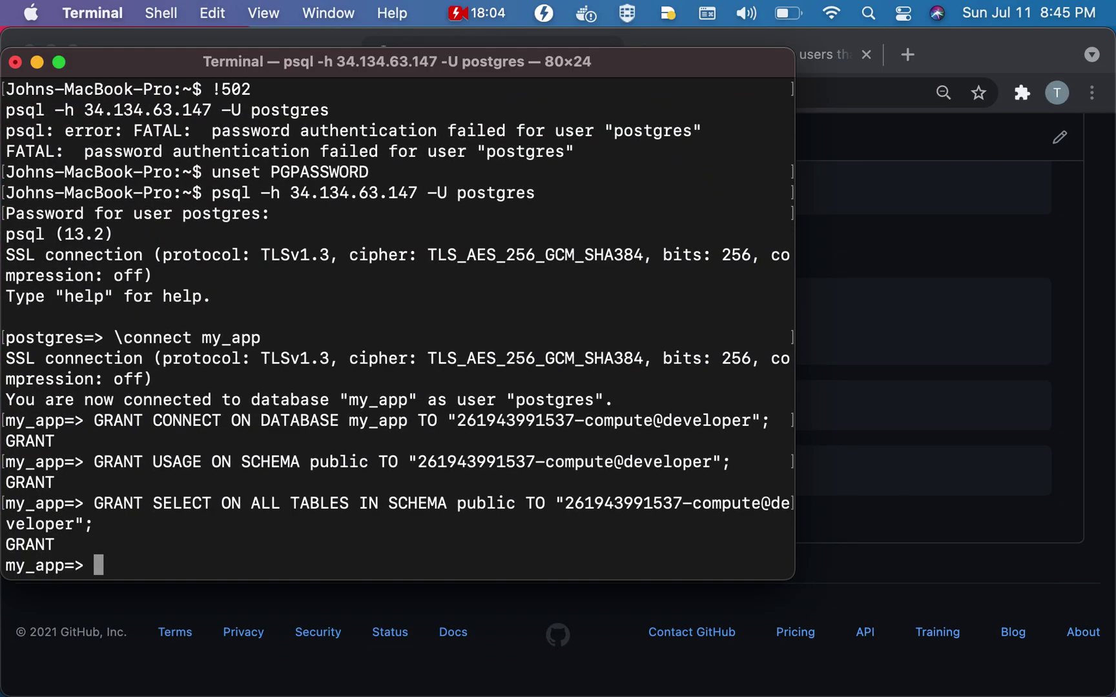
Step: Quit psql with \q and clear the terminal screen
{"action": "type", "text": "\\q"}
{"action": "key", "text": "Return"}
{"action": "key", "text": "super+k"}
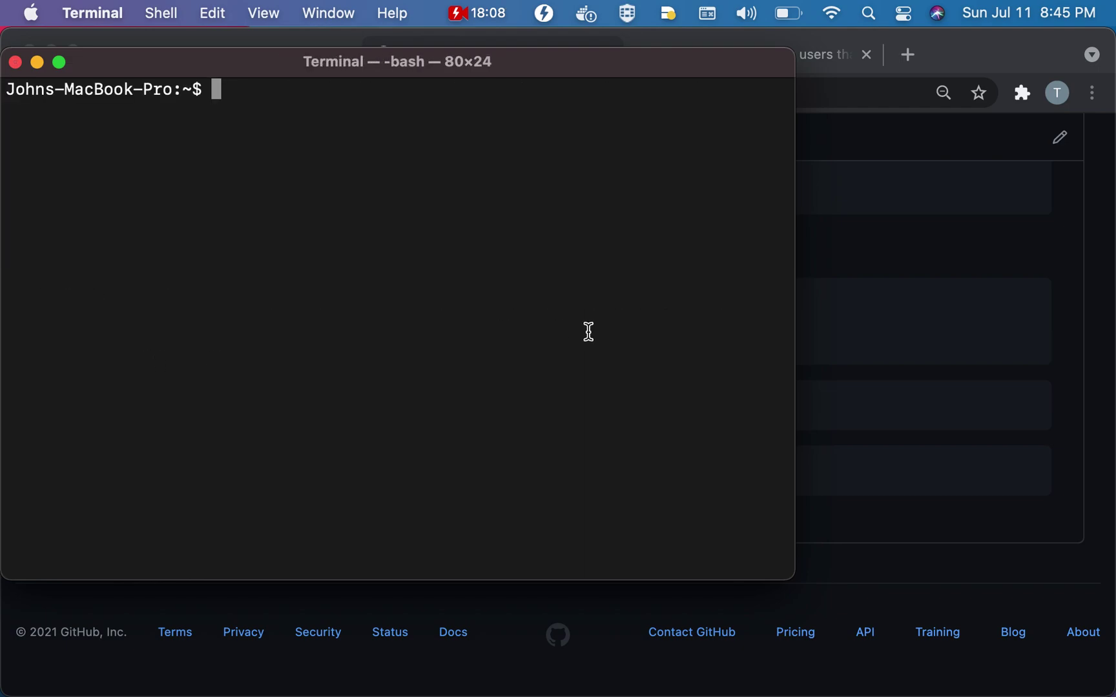
Step: Switch to the Google Cloud console in Chrome and open the Compute Engine VM instances page
{"action": "key", "text": "super+Tab"}
{"action": "left_click", "coordinate": [228, 65]}
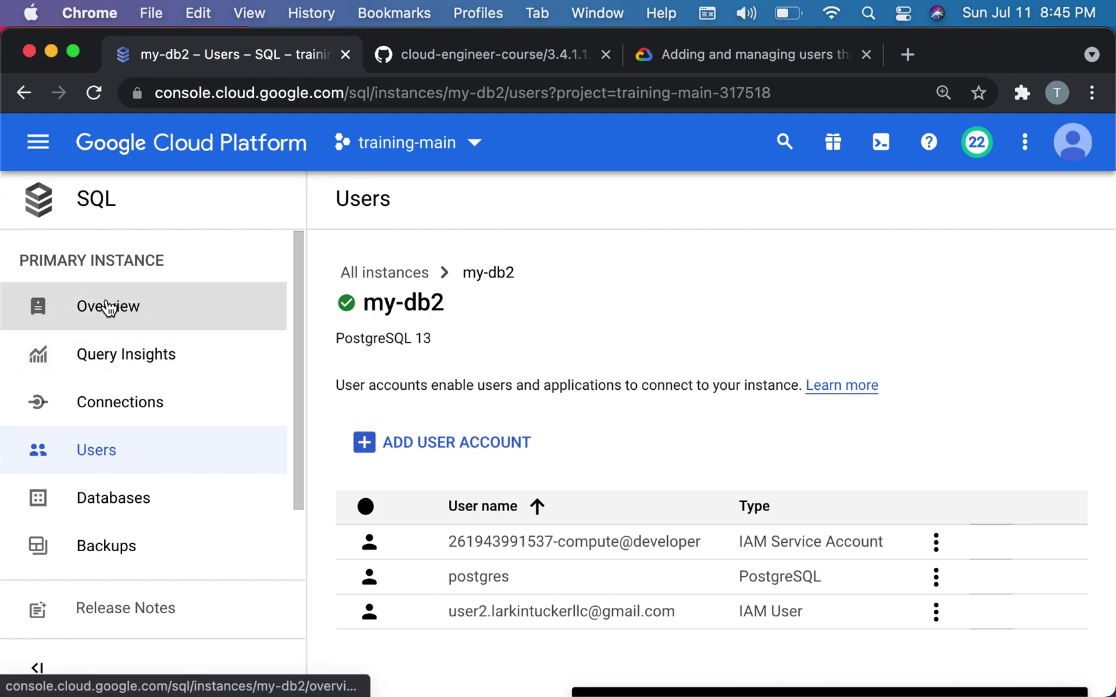
{"action": "left_click", "coordinate": [51, 156]}
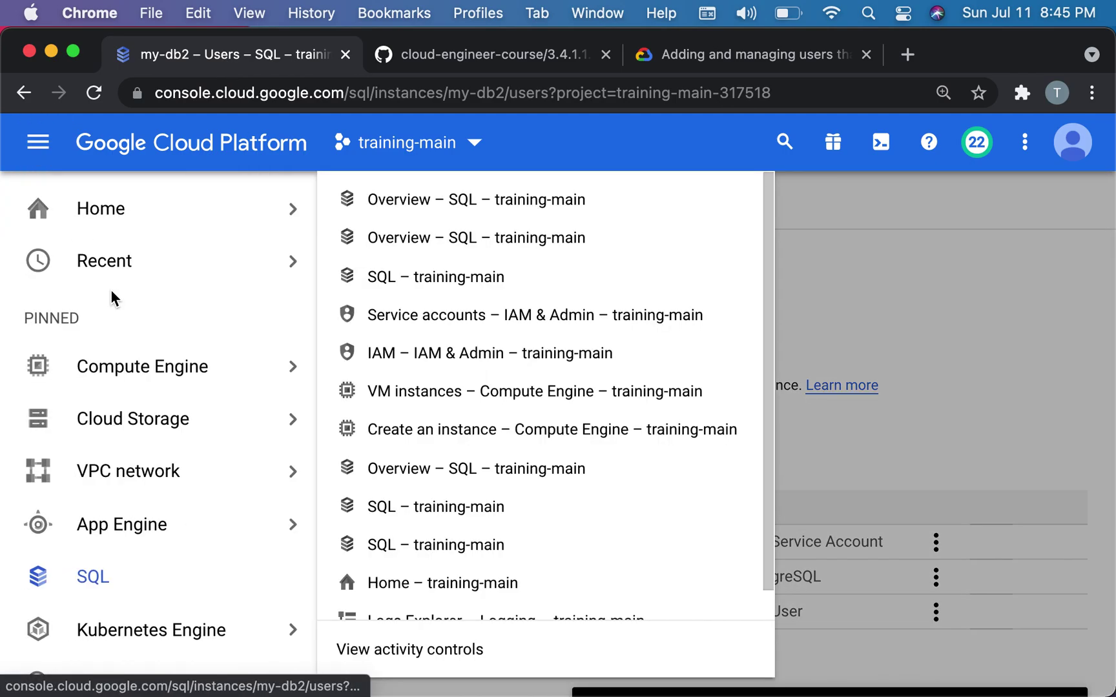
{"action": "mouse_move", "coordinate": [127, 372]}
{"action": "left_click", "coordinate": [394, 246]}
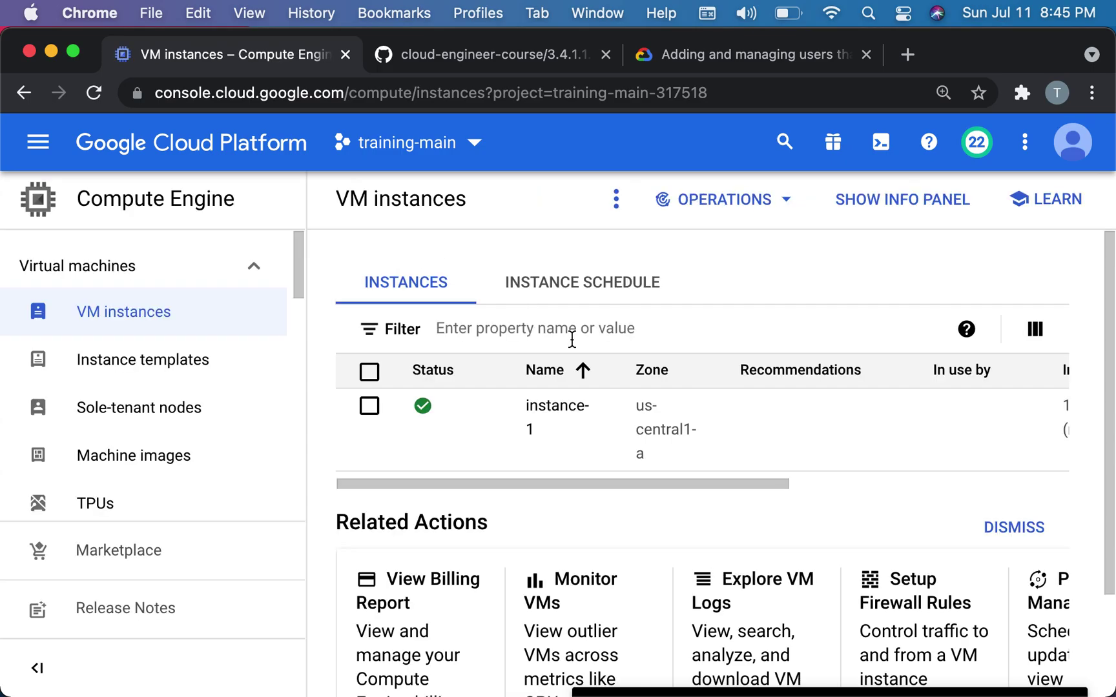
Step: Open the details of instance-1 and copy the external IP of its nic0 network interface
{"action": "left_click", "coordinate": [568, 409]}
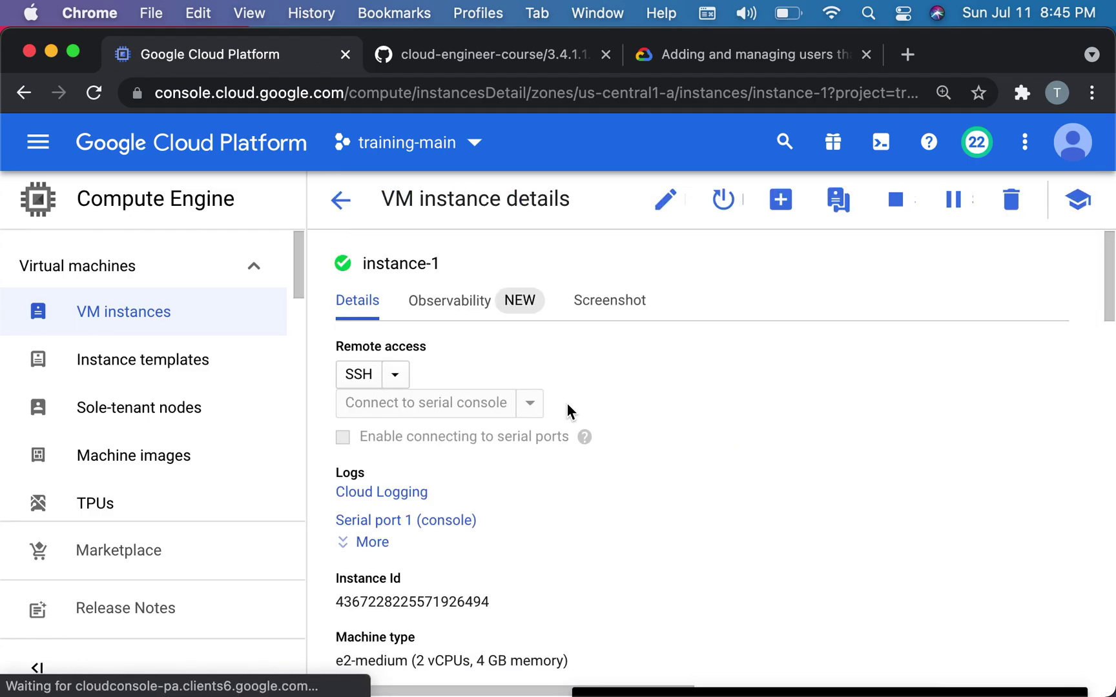
{"action": "scroll", "coordinate": [567, 405], "scroll_direction": "down", "scroll_amount": 10}
{"action": "scroll", "coordinate": [567, 403], "scroll_direction": "down", "scroll_amount": 3}
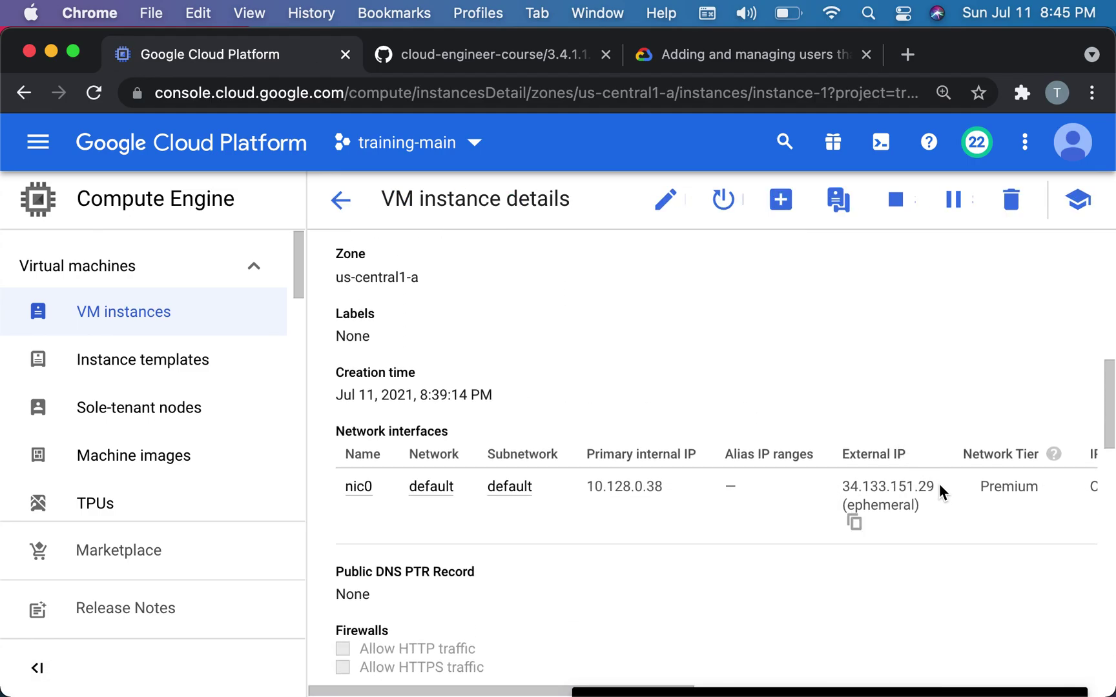
{"action": "left_click", "coordinate": [855, 523]}
Step: Switch to Terminal, connect over SSH to the copied address 34.133.151.29 and accept the host key with yes
{"action": "key", "text": "ctrl+Up"}
{"action": "left_click", "coordinate": [103, 474]}
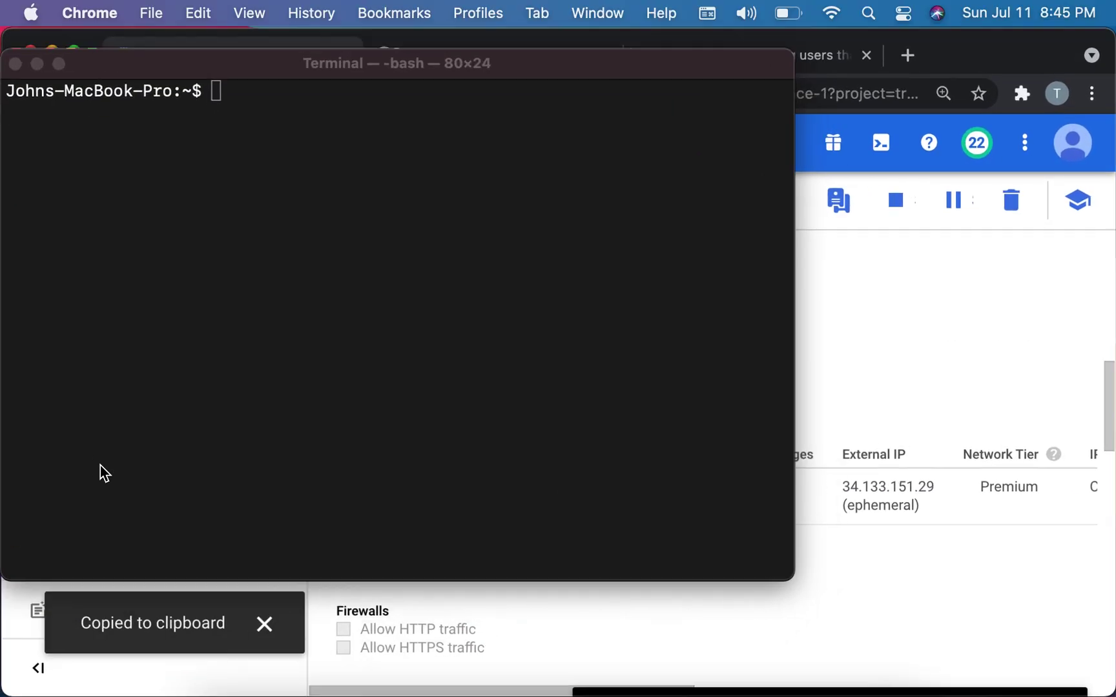
{"action": "type", "text": "ssh"}
{"action": "key", "text": "super+v"}
{"action": "key", "text": "Return"}
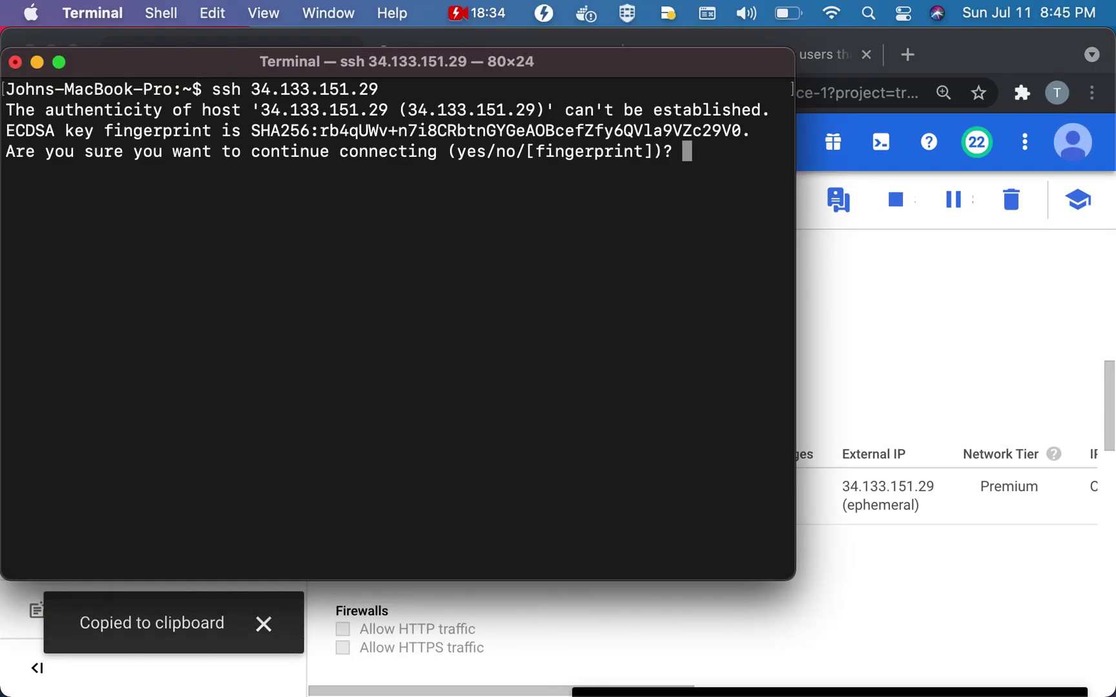
{"action": "type", "text": "yes"}
{"action": "key", "text": "Return"}
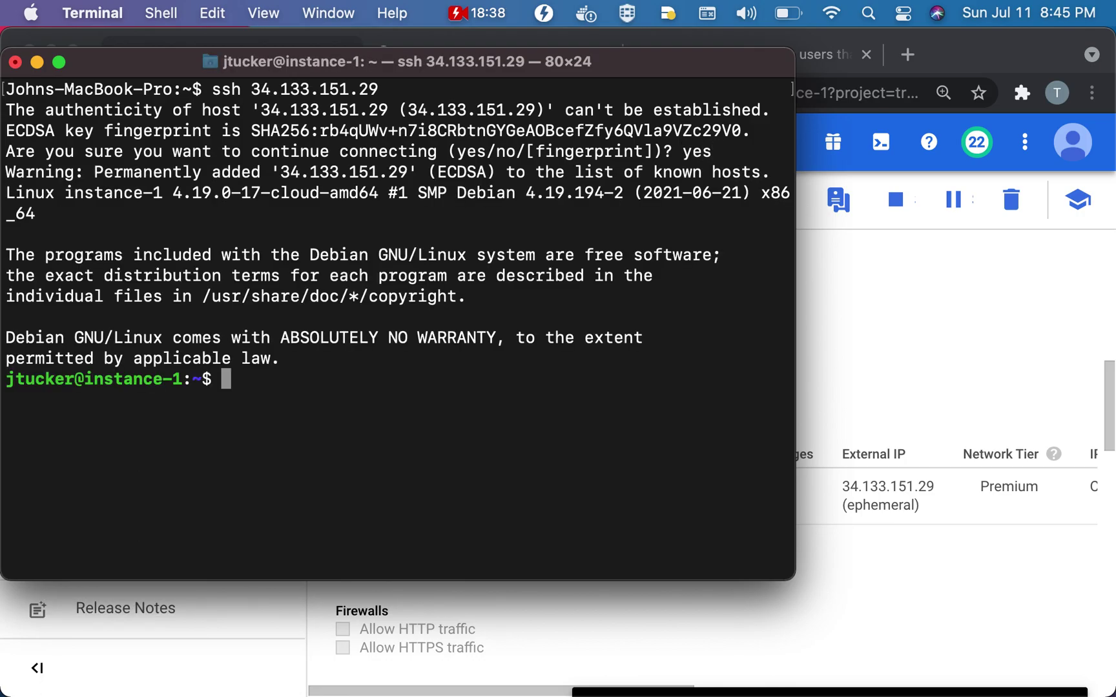
Step: Clear the terminal screen of the SSH session on instance-1
{"action": "type", "text": "cleqr"}
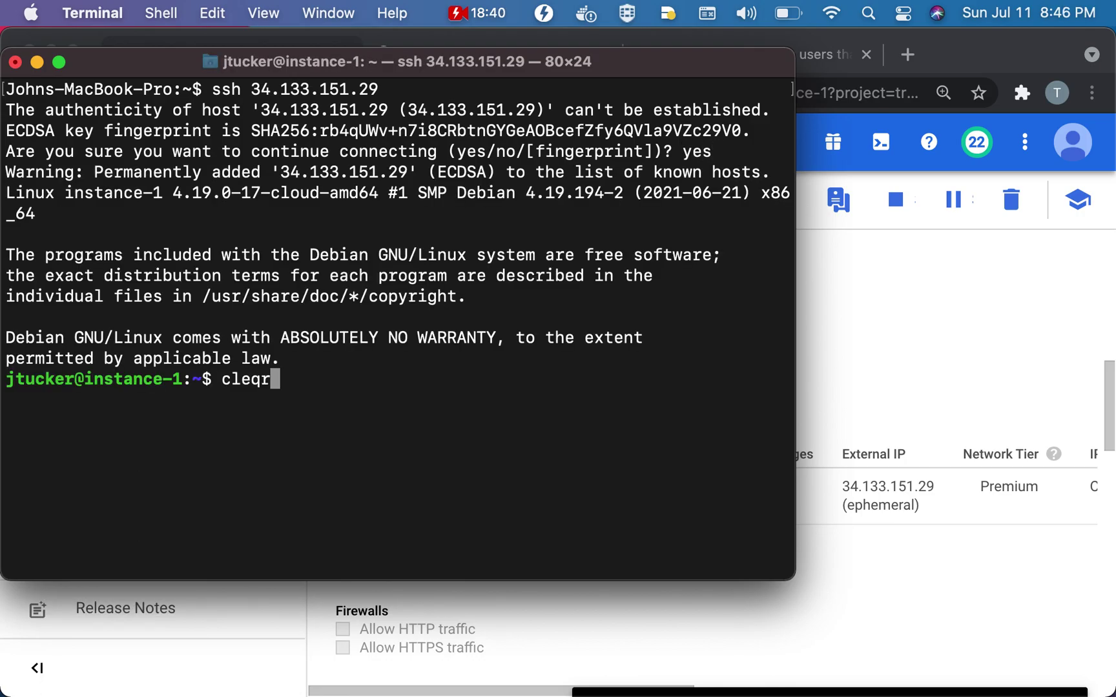
{"action": "key", "text": "BackSpace"}
{"action": "key", "text": "BackSpace"}
{"action": "type", "text": "ar"}
{"action": "key", "text": "Return"}
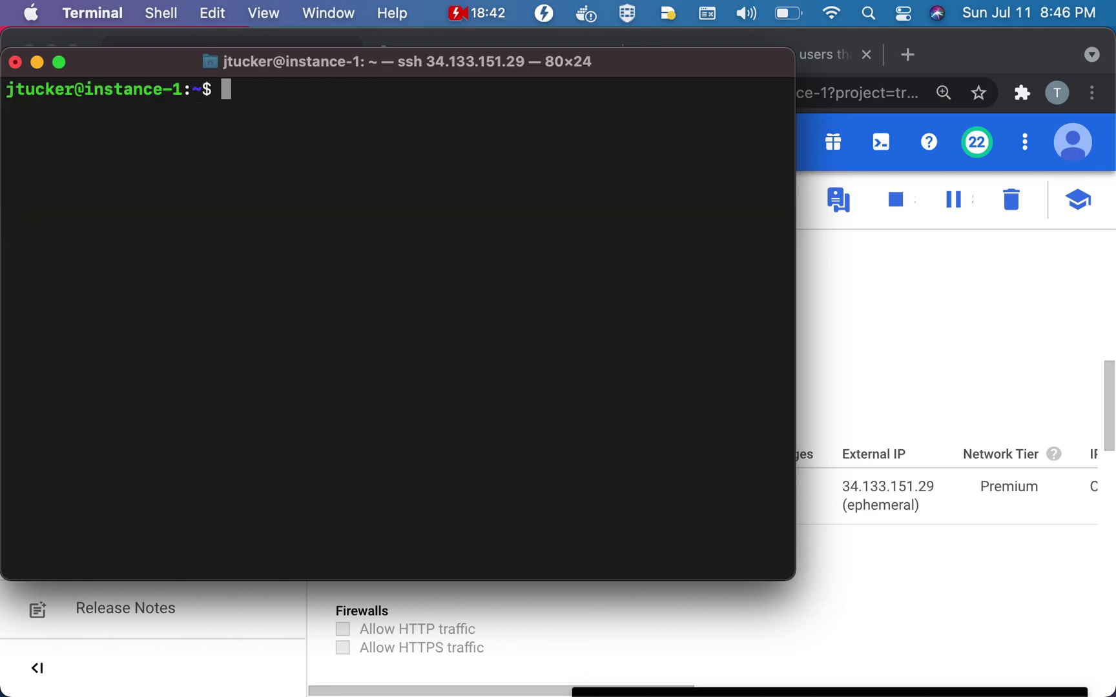
Step: Run gcloud config list on instance-1 and examine which account is active
{"action": "type", "text": "gcloud "}
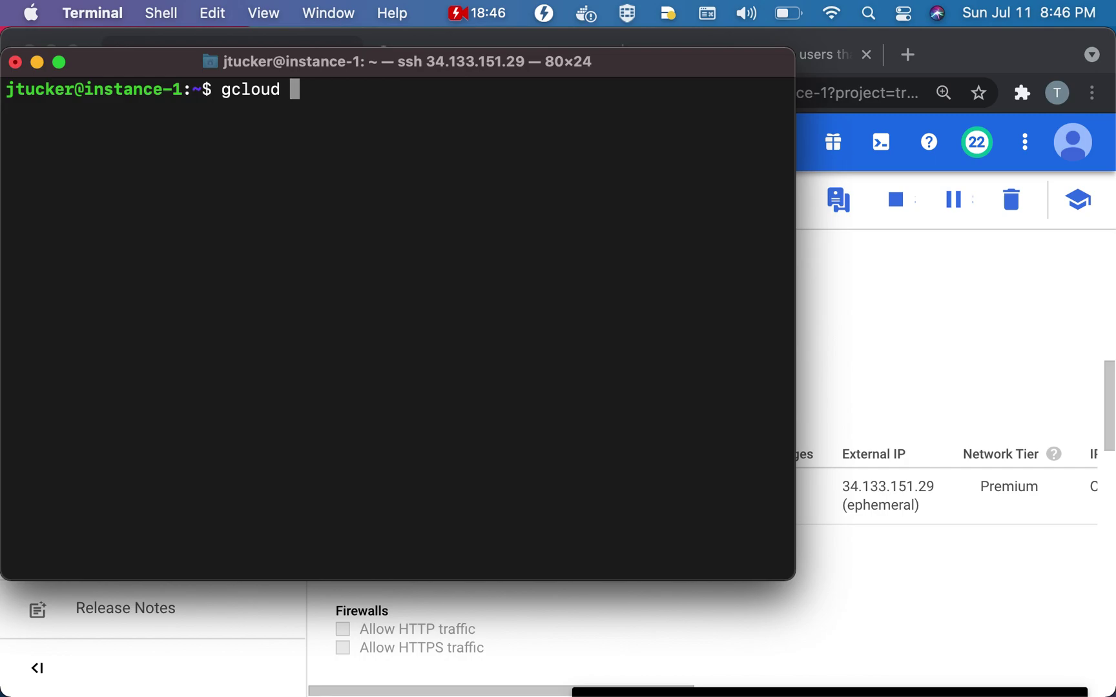
{"action": "type", "text": "config list"}
{"action": "key", "text": "Return"}
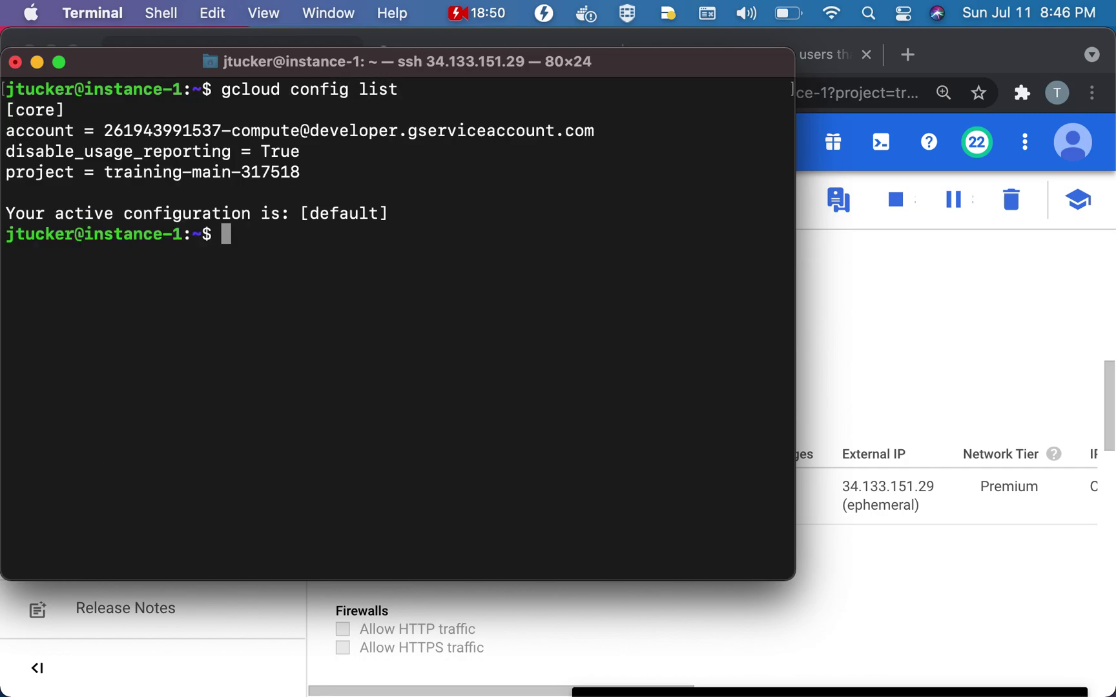
{"action": "left_click_drag", "start_coordinate": [632, 132], "coordinate": [106, 135]}
{"action": "left_click", "coordinate": [220, 174]}
Step: Become root on instance-1 with sudo -i and refresh the package lists with apt update
{"action": "type", "text": "sudo -i"}
{"action": "key", "text": "Return"}
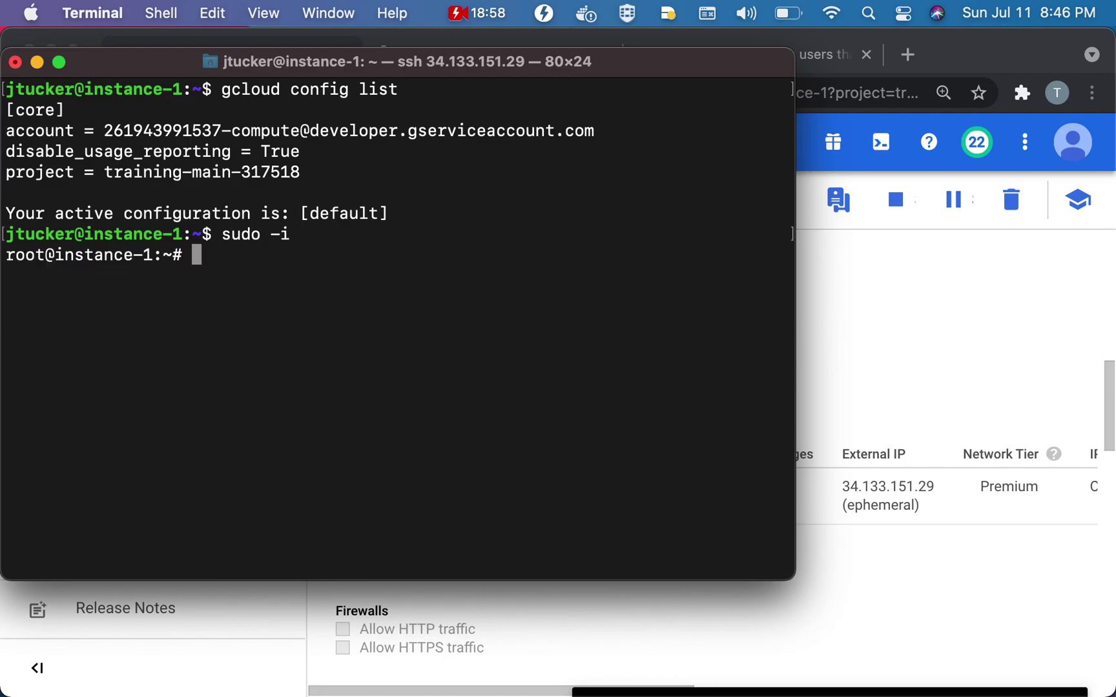
{"action": "key", "text": "ctrl+Up"}
{"action": "left_click", "coordinate": [199, 423]}
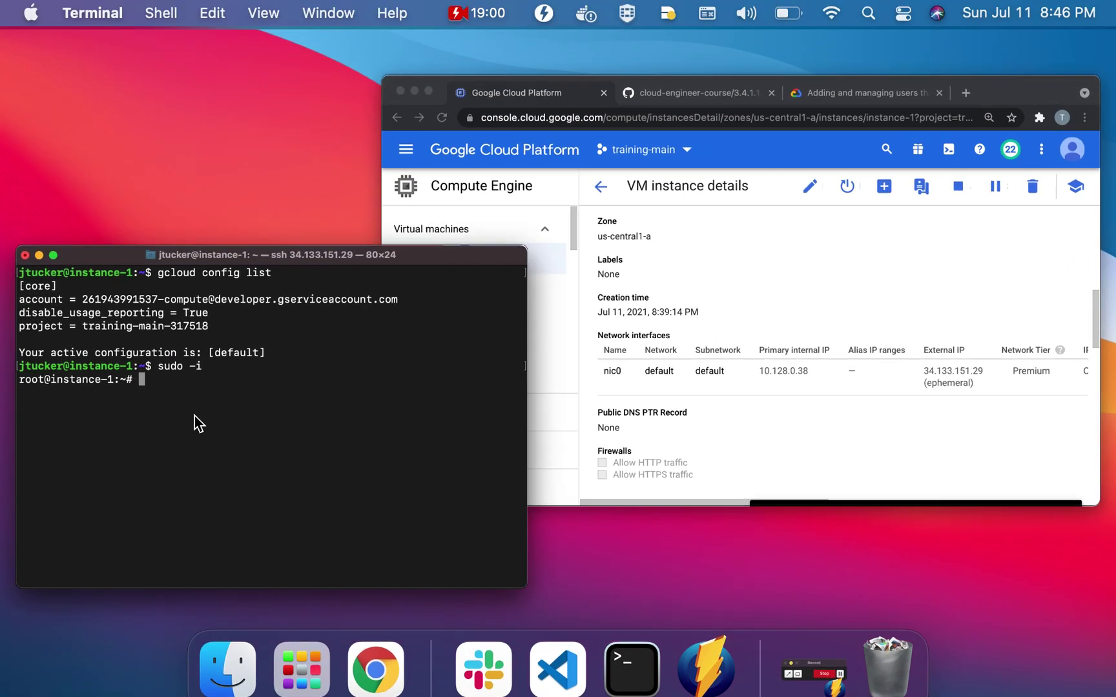
{"action": "type", "text": "apt update"}
{"action": "key", "text": "Return"}
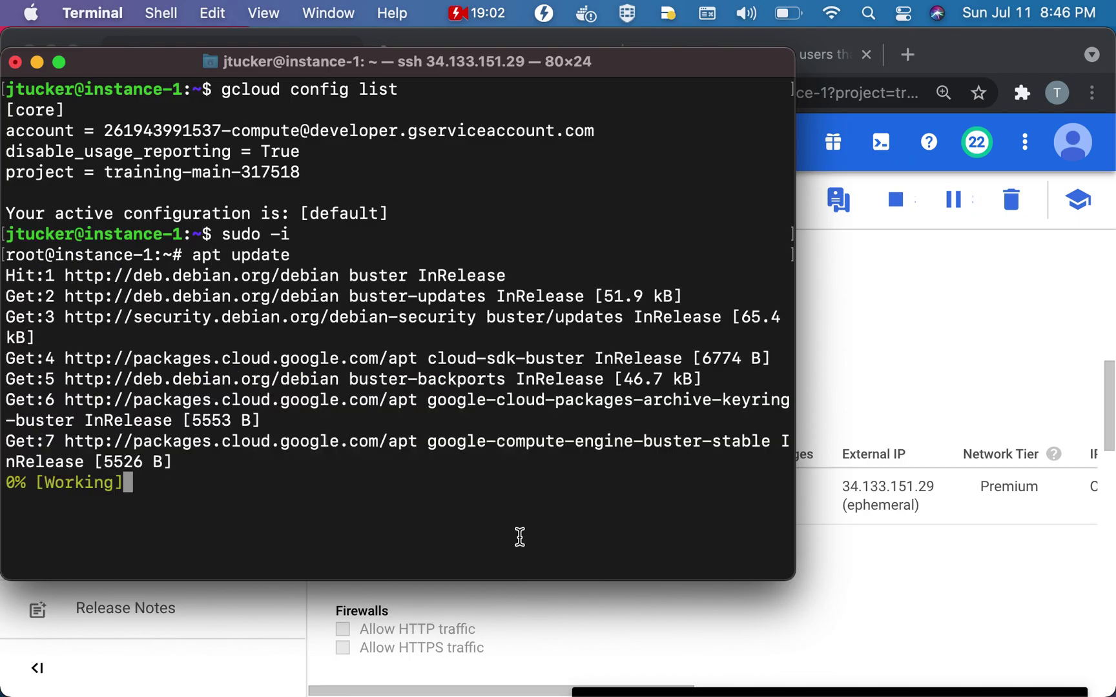
Step: Install postgresql-client on instance-1 using the README's apt install command, accept the prompt and clear the terminal
{"action": "key", "text": "ctrl+Up"}
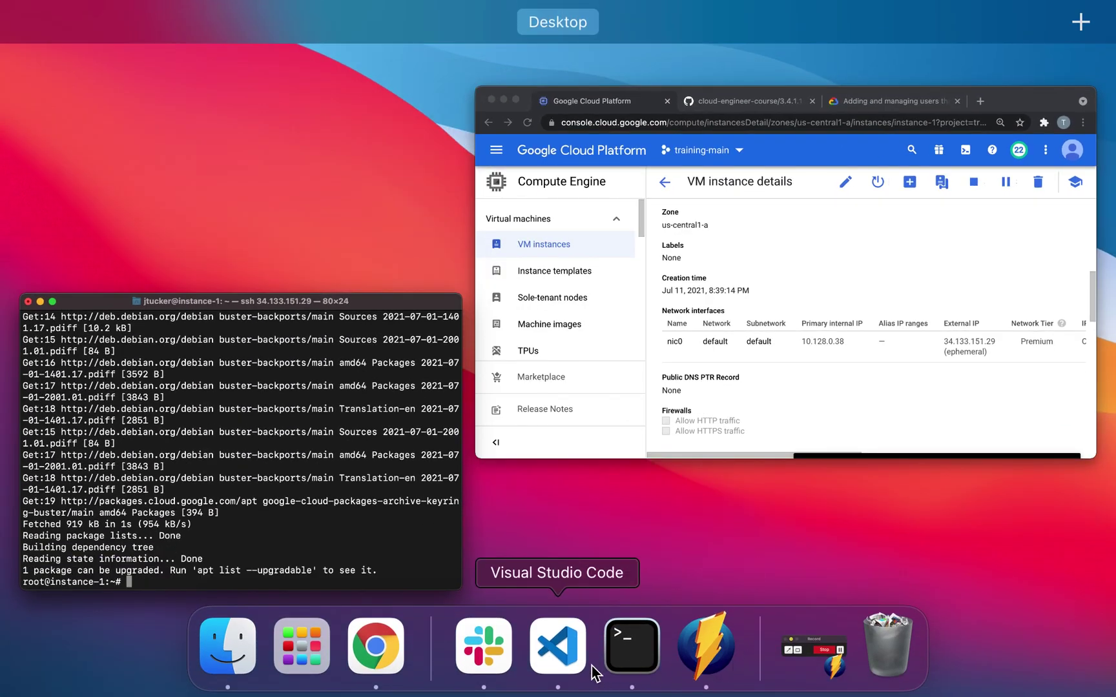
{"action": "left_click", "coordinate": [363, 637]}
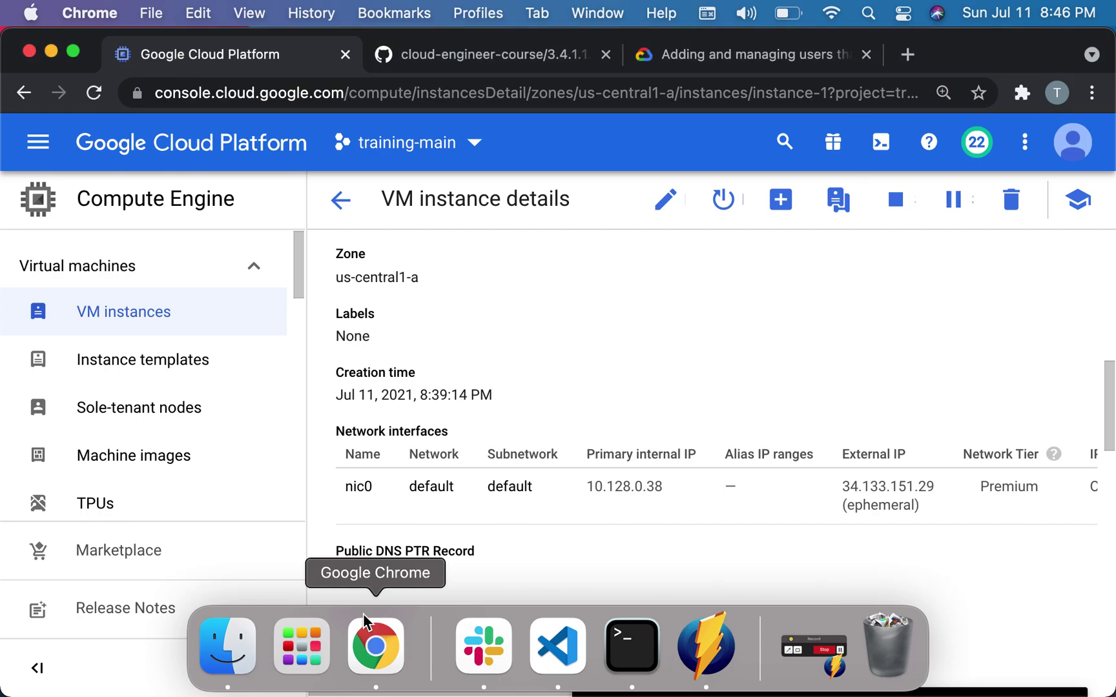
{"action": "left_click", "coordinate": [475, 53]}
{"action": "left_click_drag", "start_coordinate": [349, 480], "coordinate": [80, 474]}
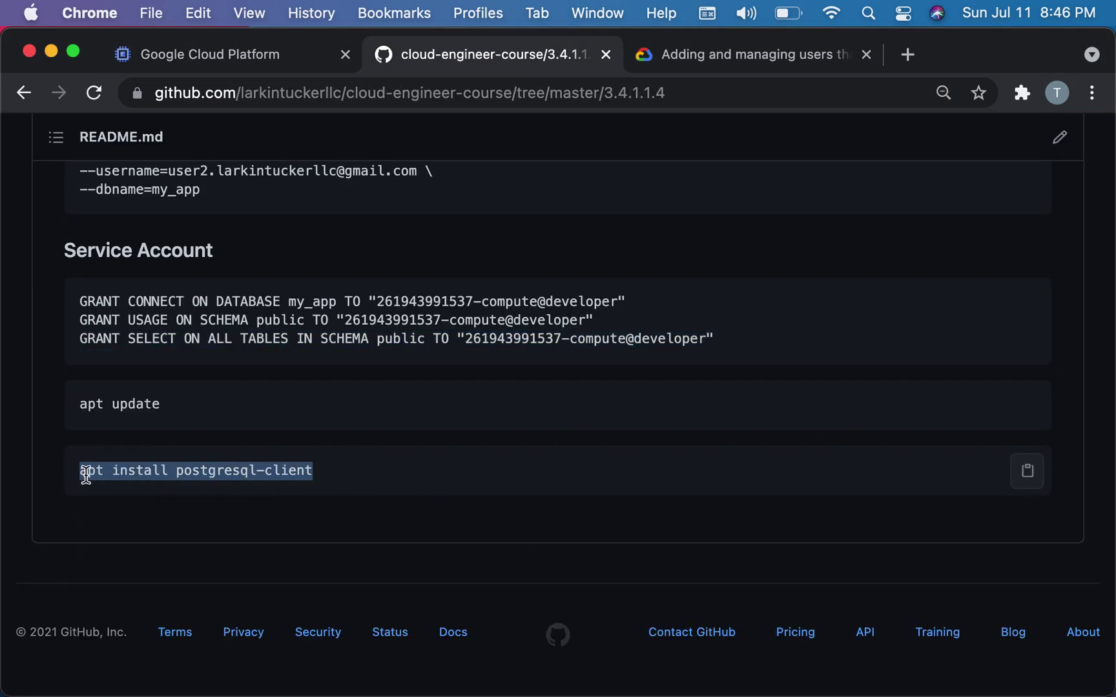
{"action": "key", "text": "ctrl+Up"}
{"action": "left_click", "coordinate": [166, 478]}
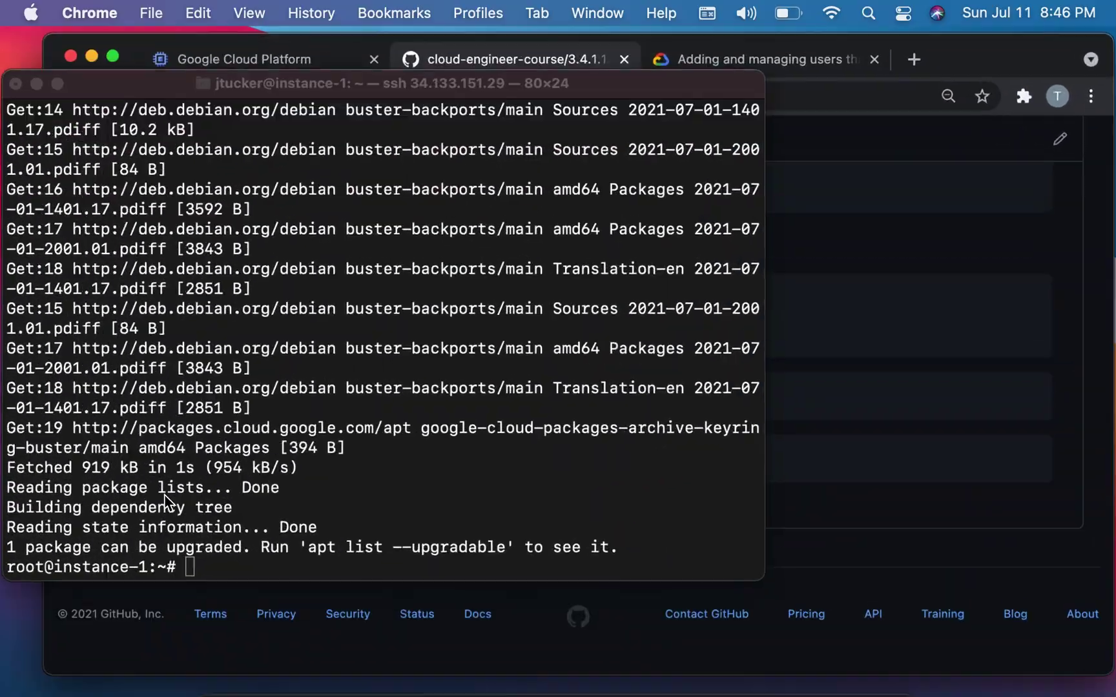
{"action": "key", "text": "super+v"}
{"action": "key", "text": "Return"}
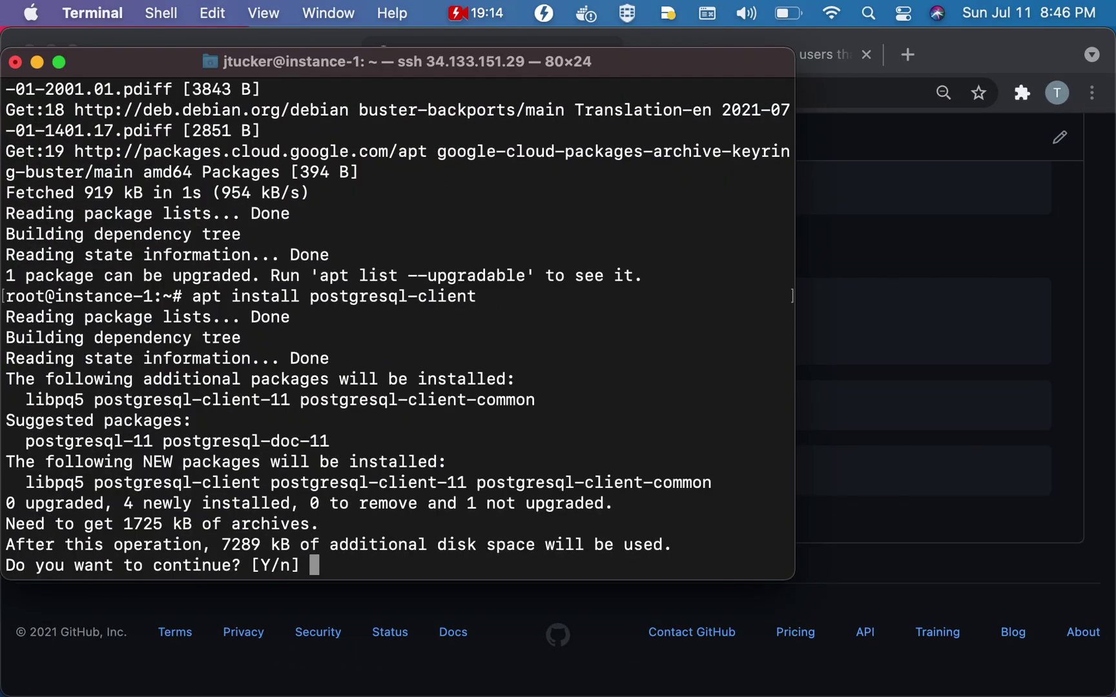
{"action": "key", "text": "Return"}
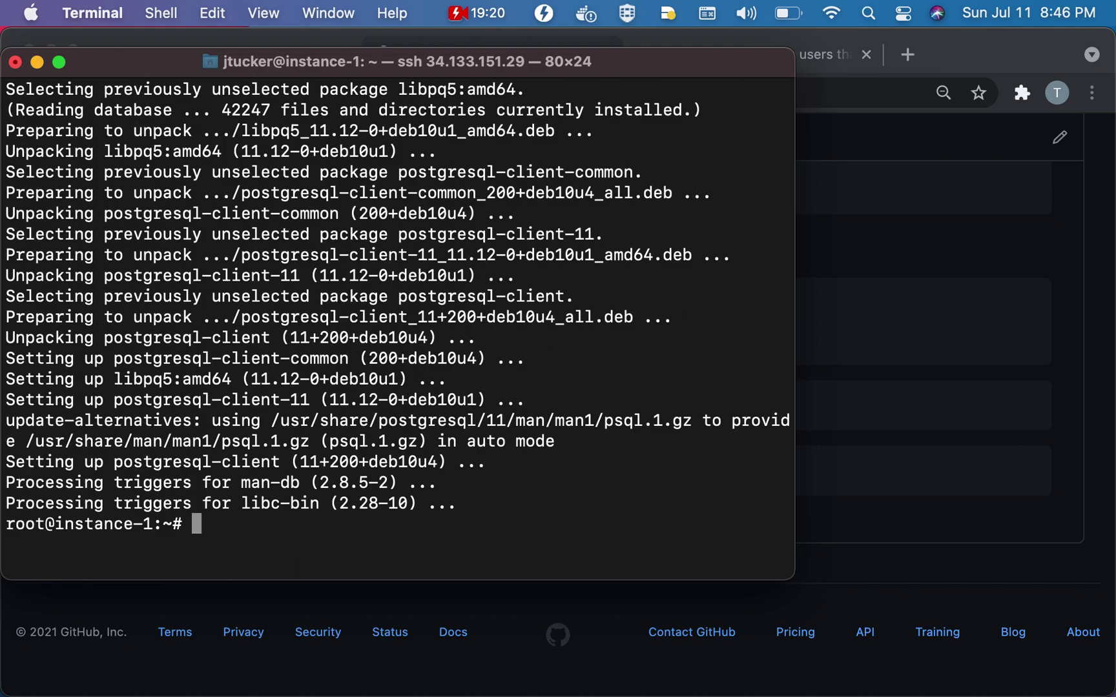
{"action": "type", "text": "clear"}
{"action": "key", "text": "Return"}
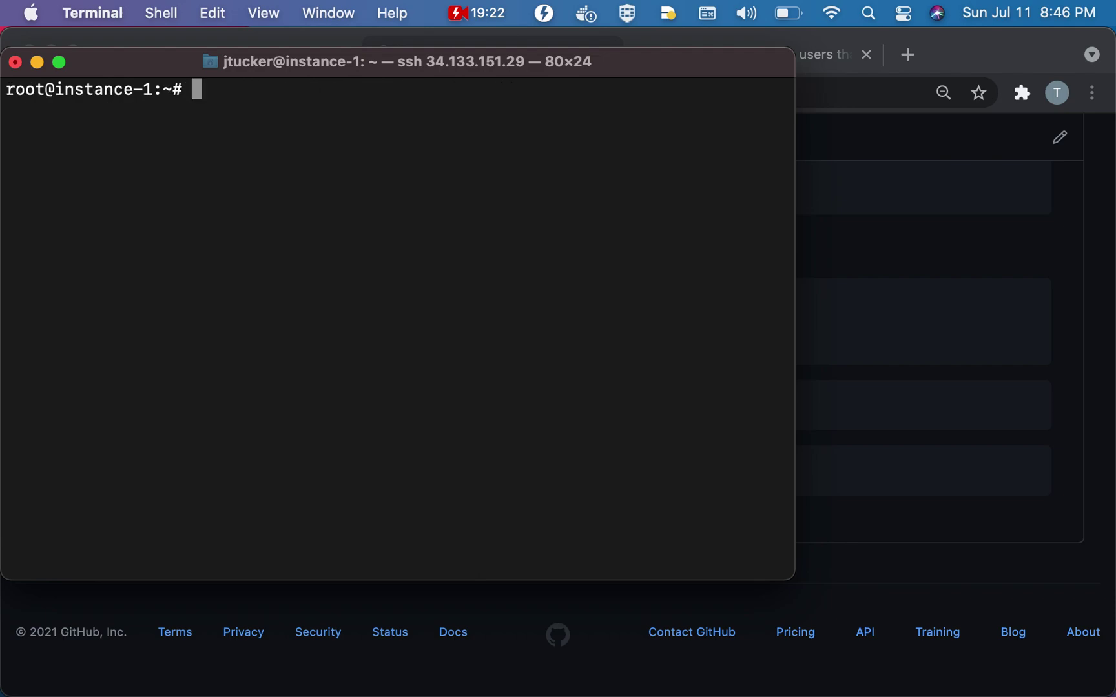
Step: Copy the README's export PGPASSWORD=$(gcloud auth print-access-token) line and run it in the root shell on instance-1
{"action": "left_click", "coordinate": [894, 441]}
{"action": "scroll", "coordinate": [795, 433], "scroll_direction": "up", "scroll_amount": 5}
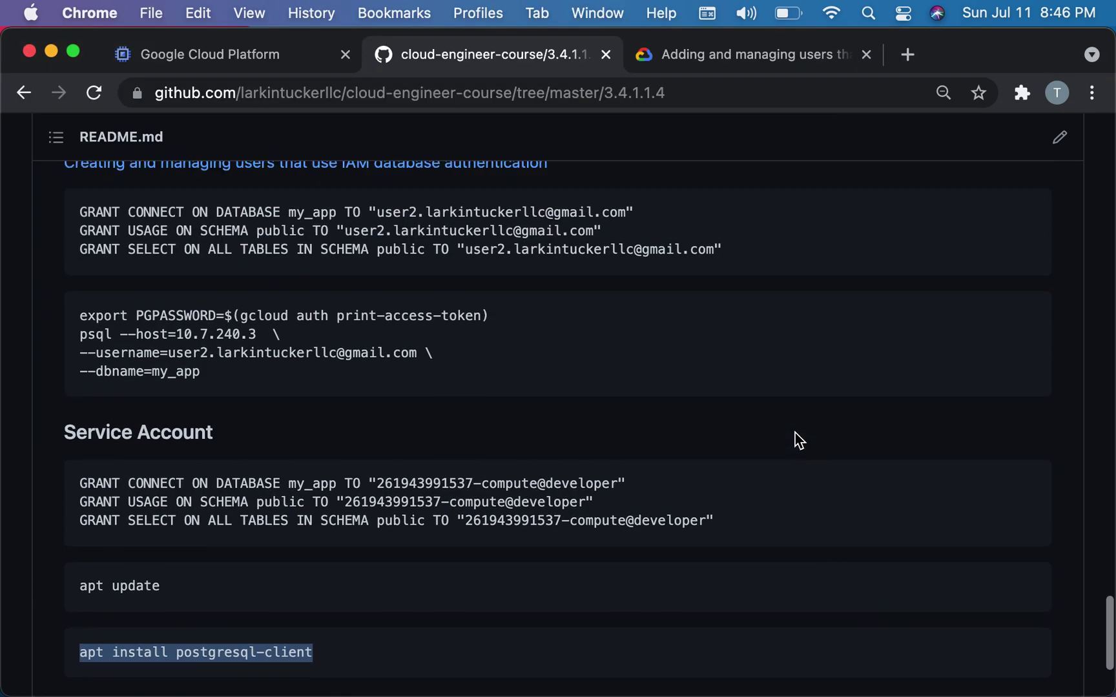
{"action": "left_click_drag", "start_coordinate": [489, 316], "coordinate": [79, 314]}
{"action": "key", "text": "super+c"}
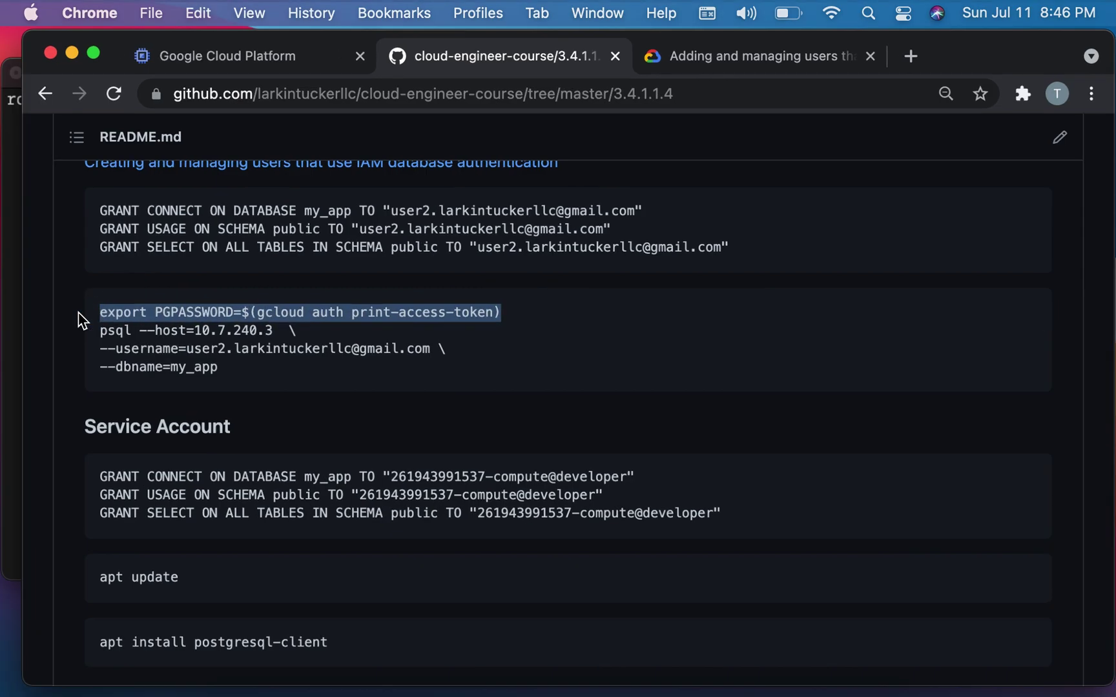
{"action": "key", "text": "ctrl+Up"}
{"action": "left_click", "coordinate": [162, 423]}
{"action": "key", "text": "super+v"}
{"action": "key", "text": "Return"}
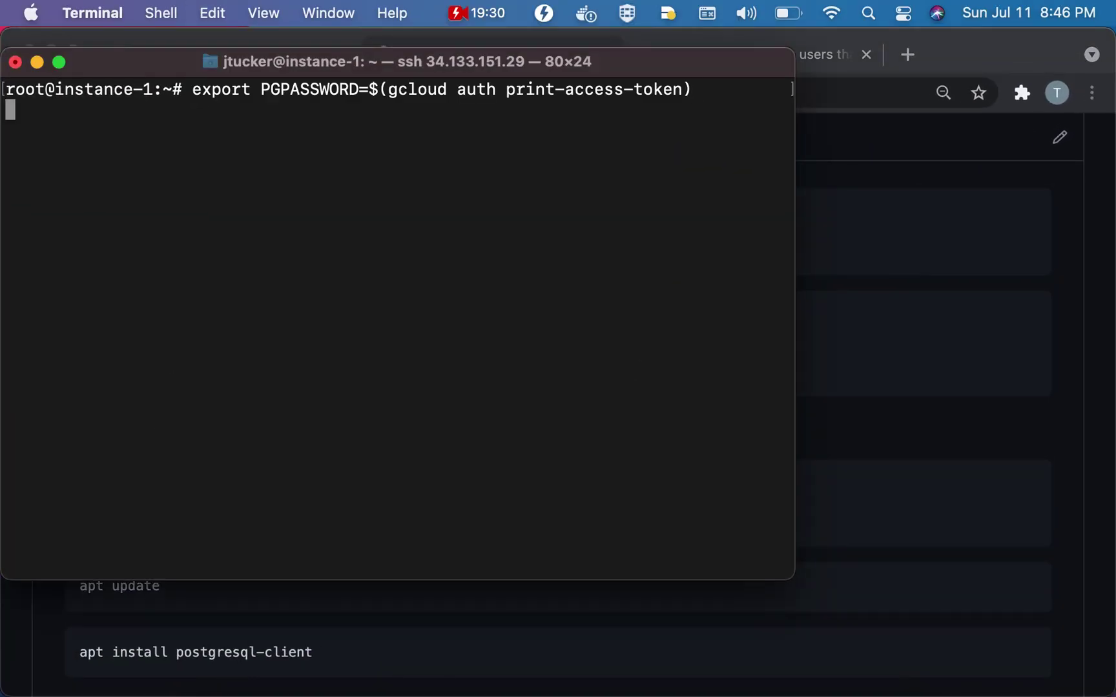
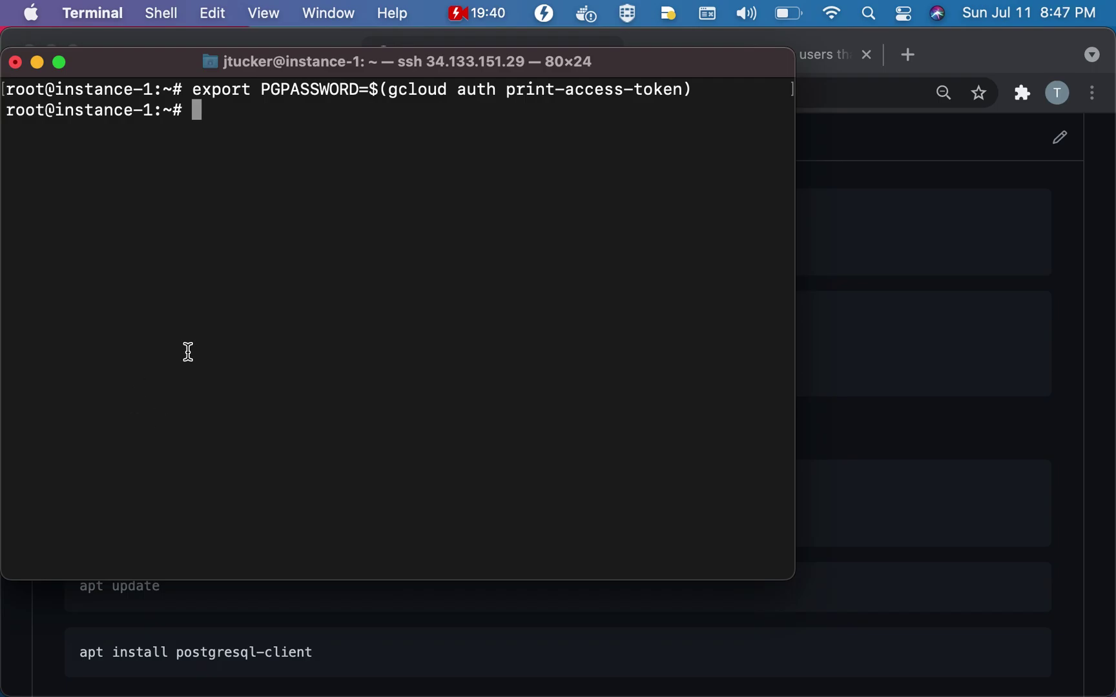
Step: Bring up the README's psql connection command in Chrome and place the Terminal window below it for reference
{"action": "left_click", "coordinate": [852, 361]}
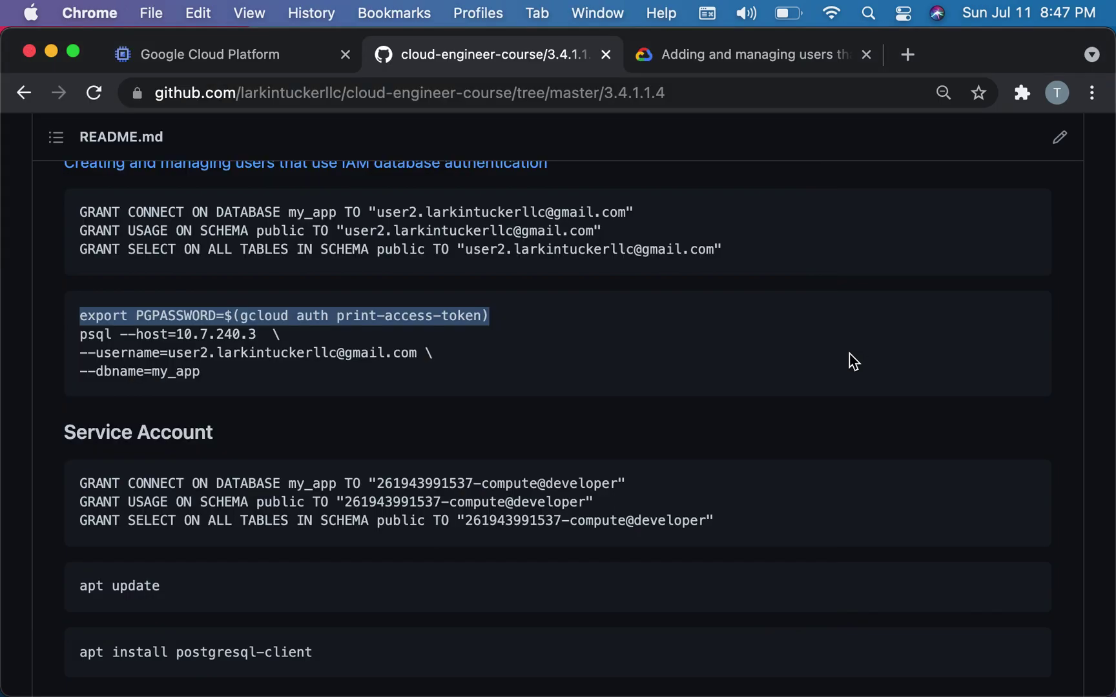
{"action": "left_click", "coordinate": [206, 375]}
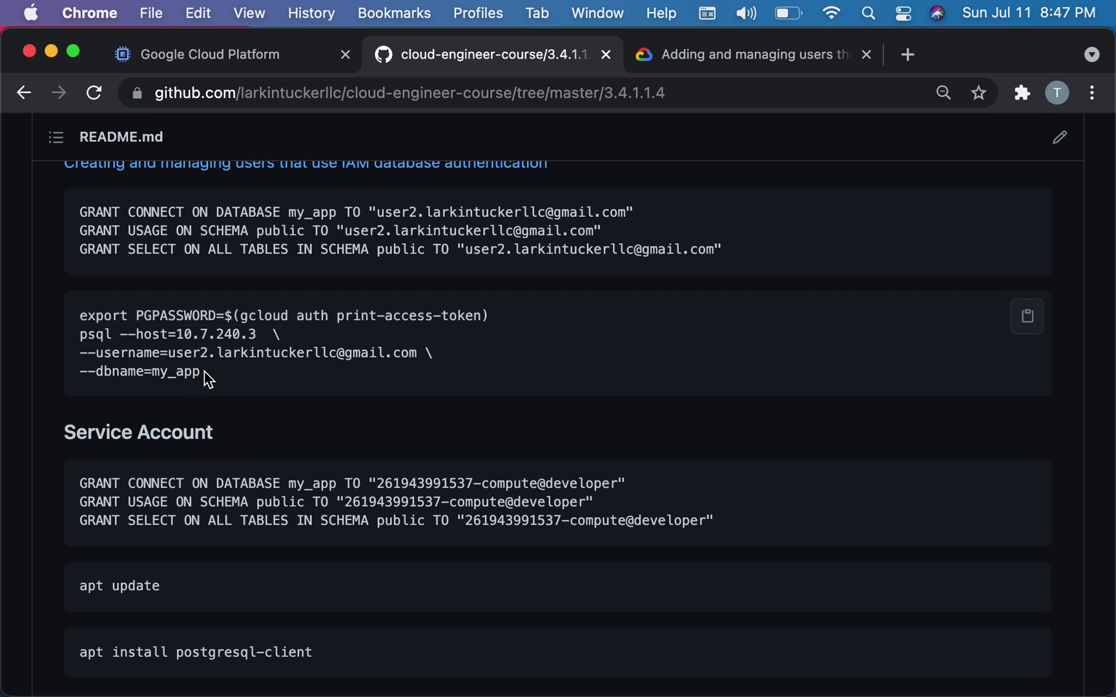
{"action": "scroll", "coordinate": [207, 378], "scroll_direction": "down", "scroll_amount": 2}
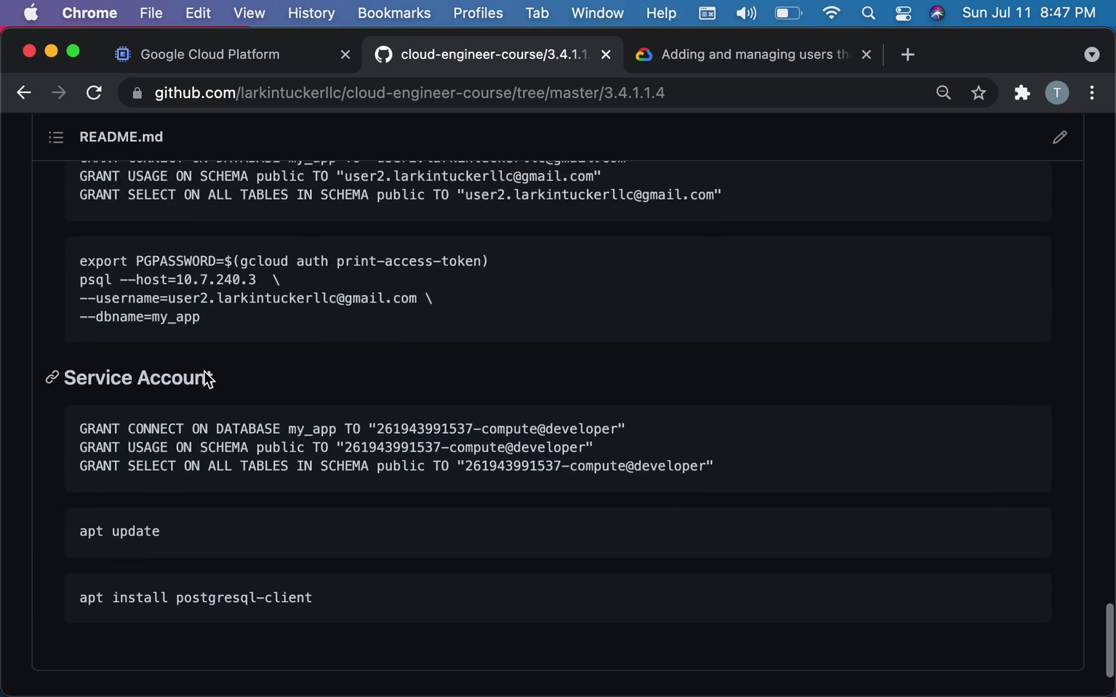
{"action": "key", "text": "ctrl+Up"}
{"action": "left_click", "coordinate": [204, 378]}
{"action": "left_click_drag", "start_coordinate": [242, 65], "coordinate": [308, 381]}
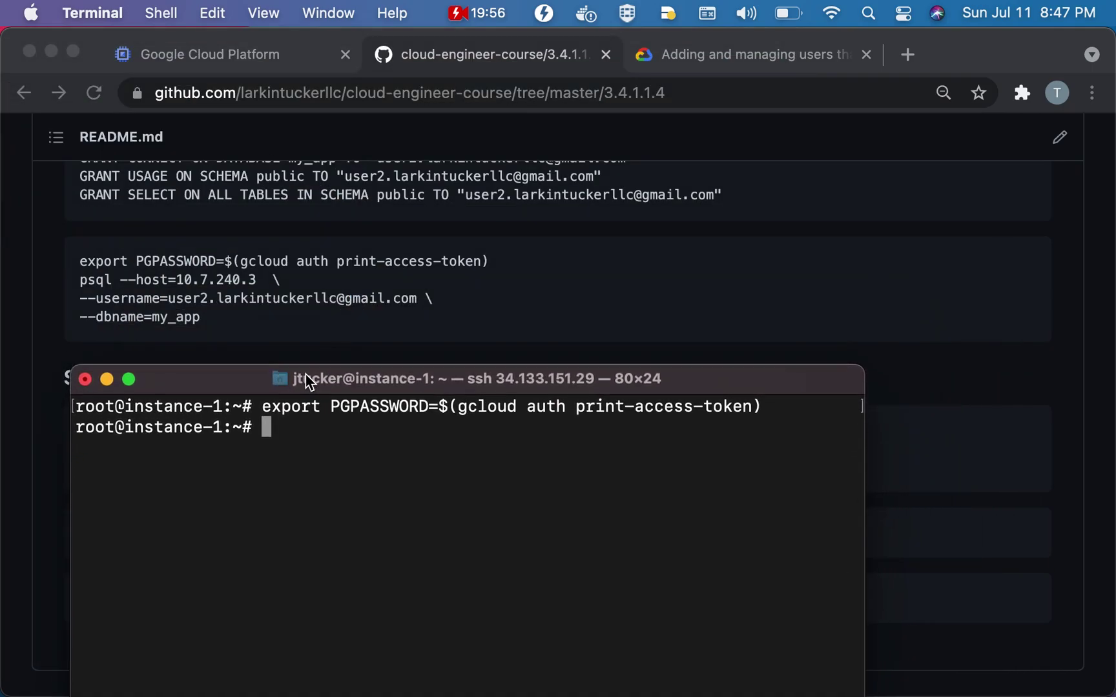
{"action": "type", "text": "clear"}
{"action": "key", "text": "Up"}
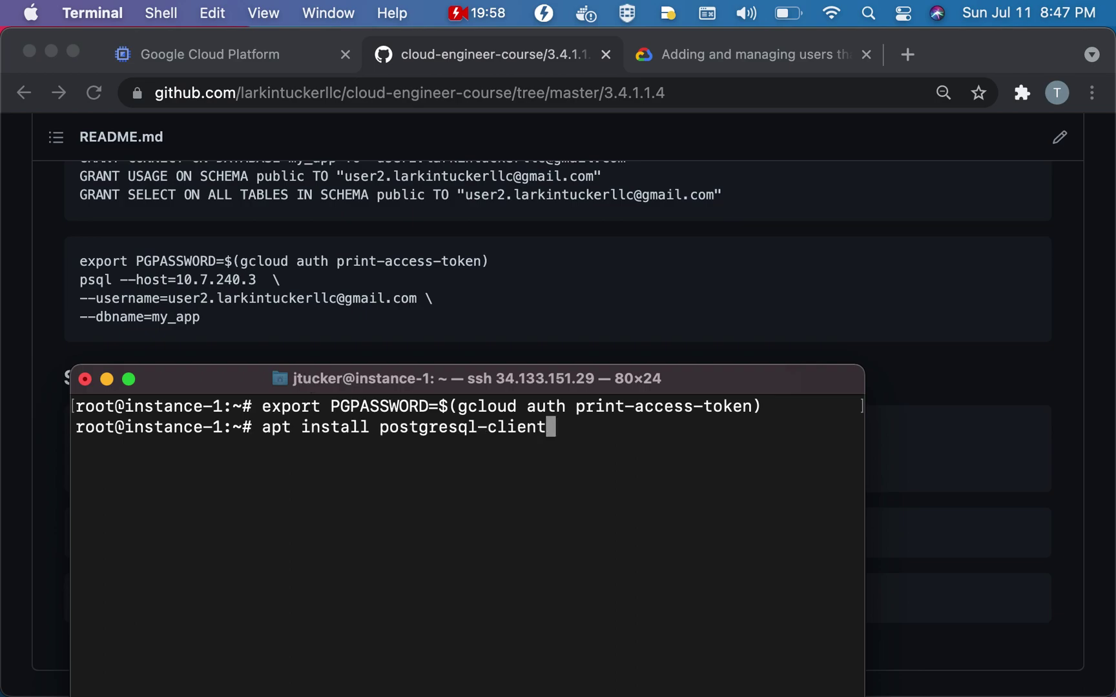
{"action": "key", "text": "Up"}
{"action": "key", "text": "ctrl+u"}
{"action": "key", "text": "Down"}
{"action": "key", "text": "Up"}
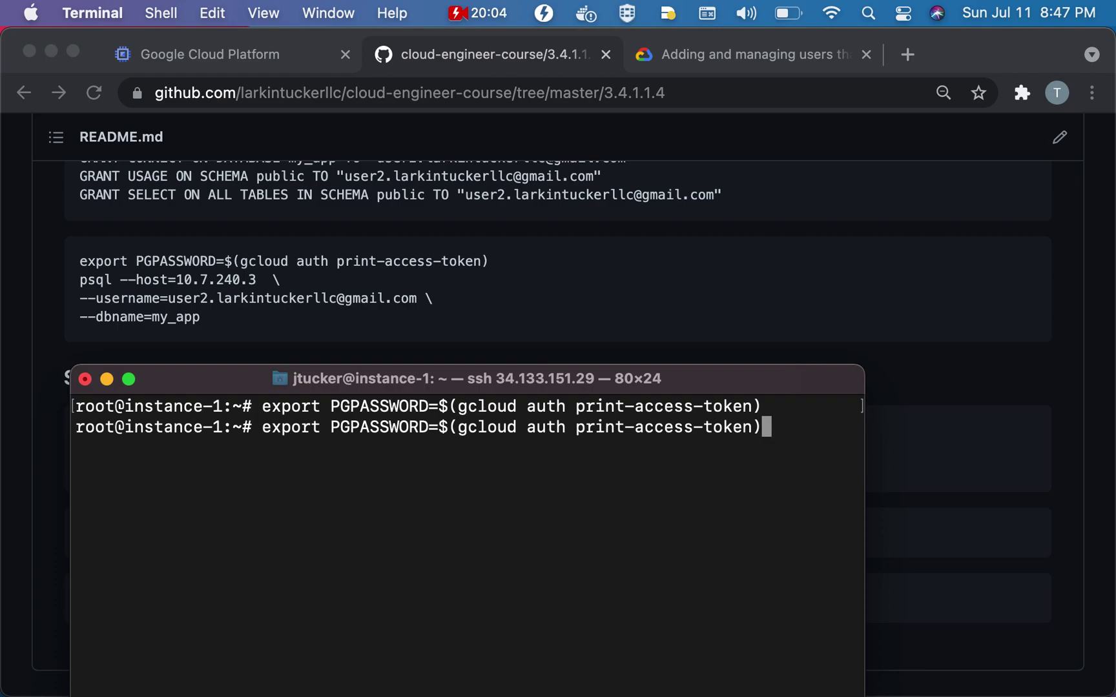
{"action": "key", "text": "ctrl+c"}
Step: List the root shell's active gcloud configuration with gcloud config list
{"action": "type", "text": "gcloud config list"}
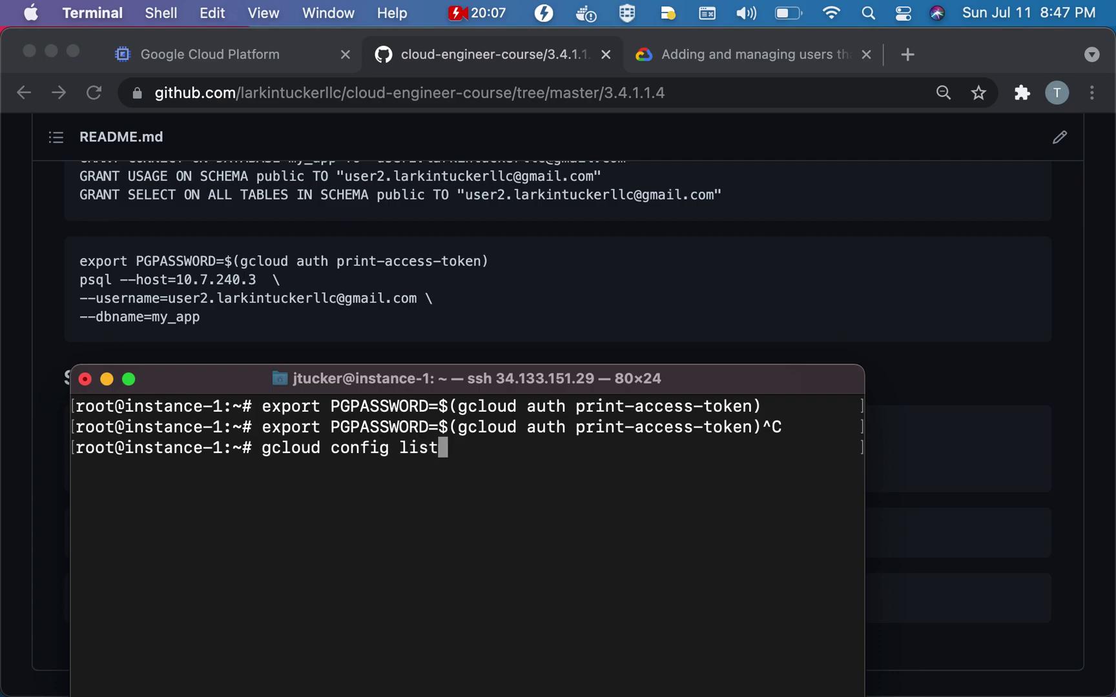
{"action": "key", "text": "Return"}
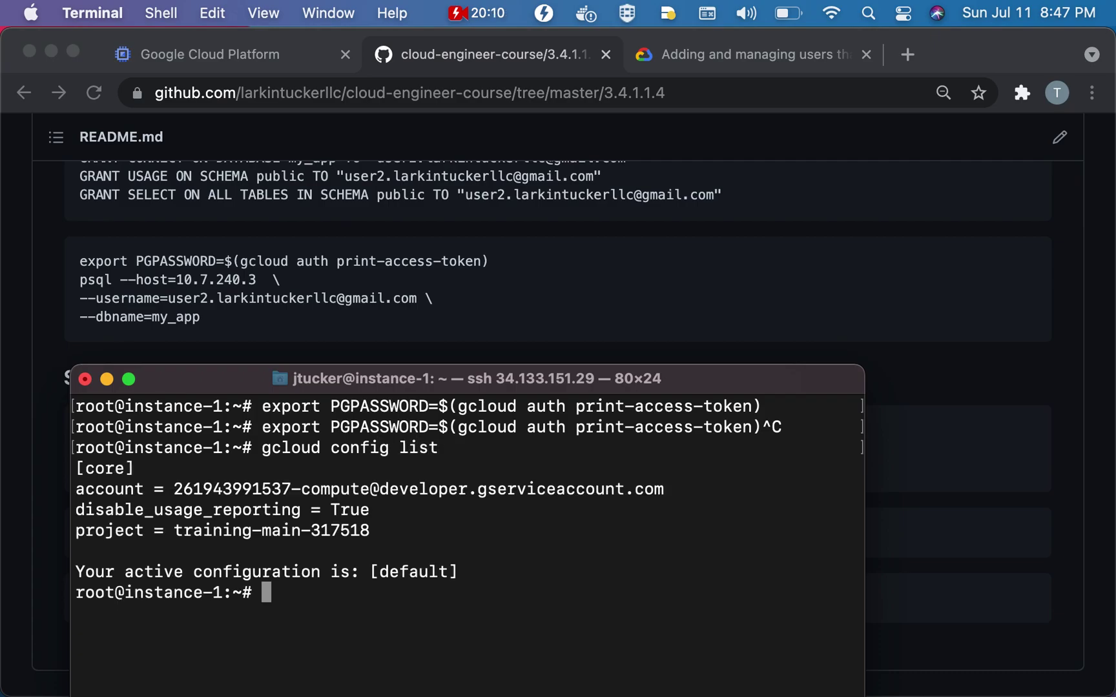
Step: Begin a multi-line psql command in the root shell with --host set to my-db2's public IP 34.134.63.147, copied from the Cloud SQL instances list
{"action": "type", "text": "psql --host="}
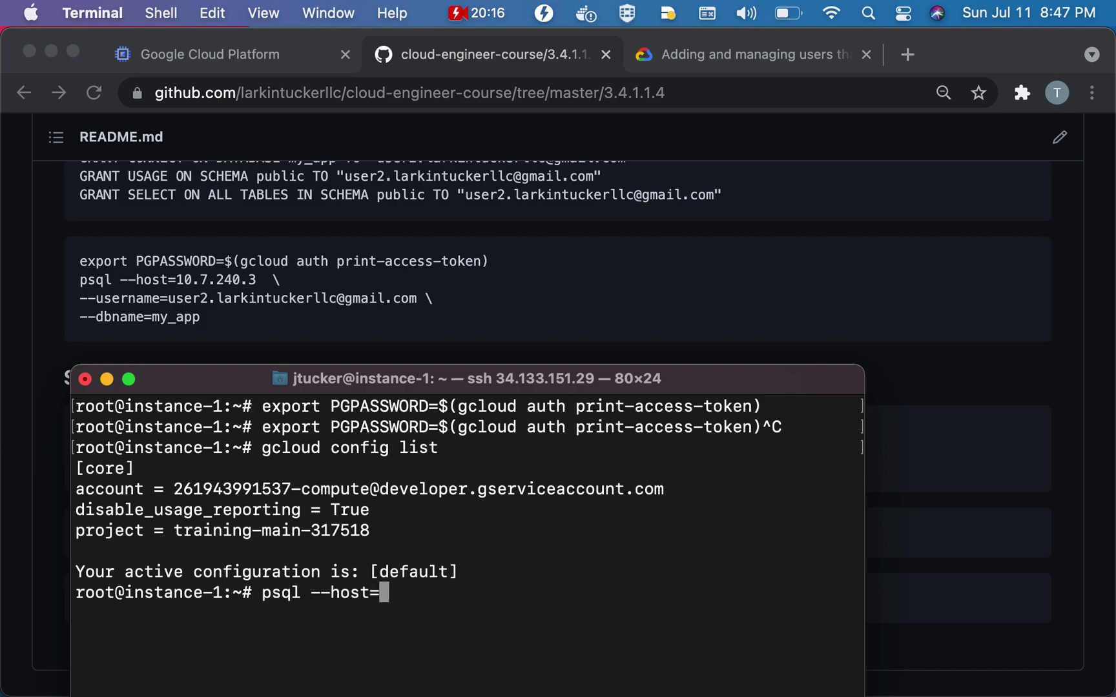
{"action": "left_click", "coordinate": [272, 65]}
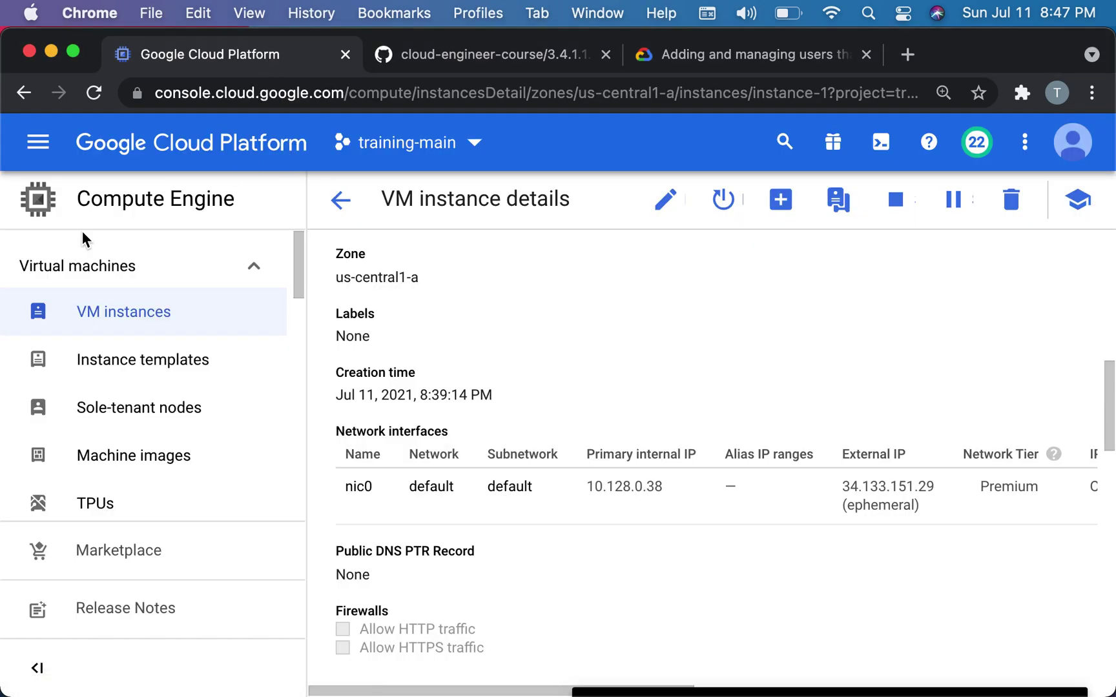
{"action": "left_click", "coordinate": [43, 146]}
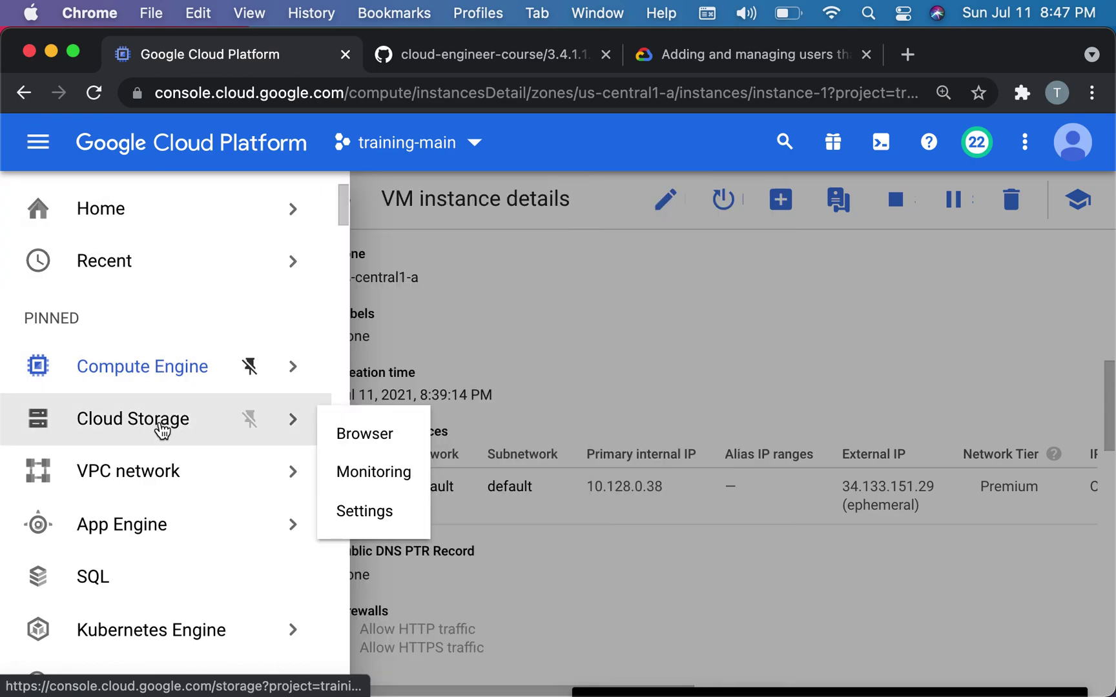
{"action": "mouse_move", "coordinate": [155, 470]}
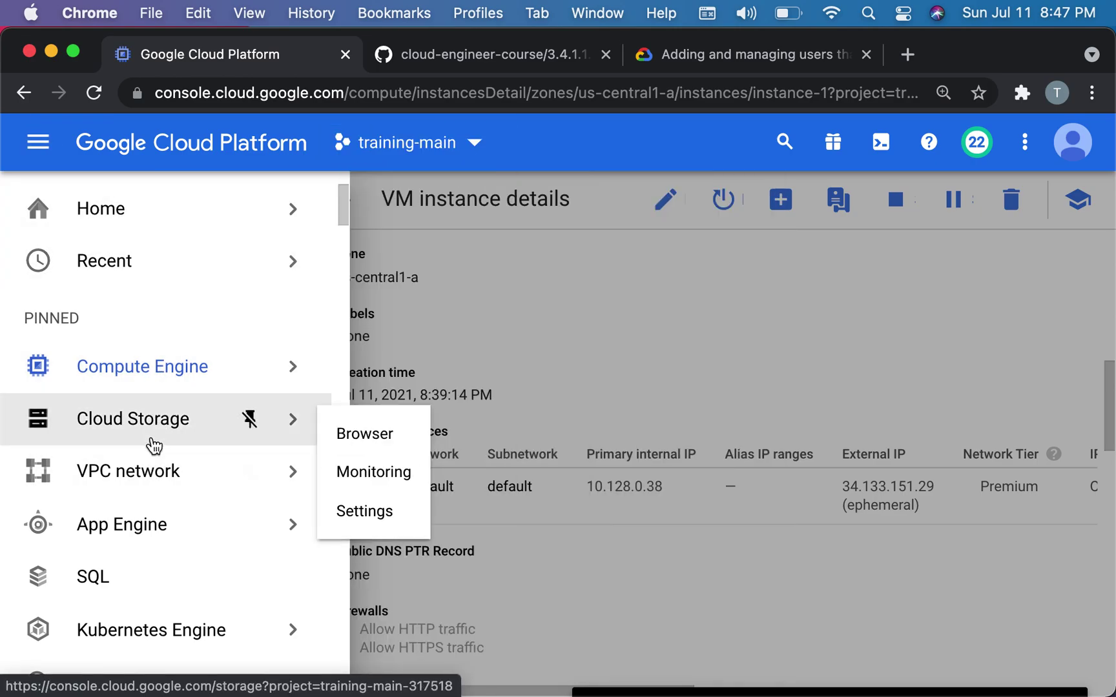
{"action": "scroll", "coordinate": [132, 488], "scroll_direction": "down", "scroll_amount": 1}
{"action": "left_click", "coordinate": [124, 538]}
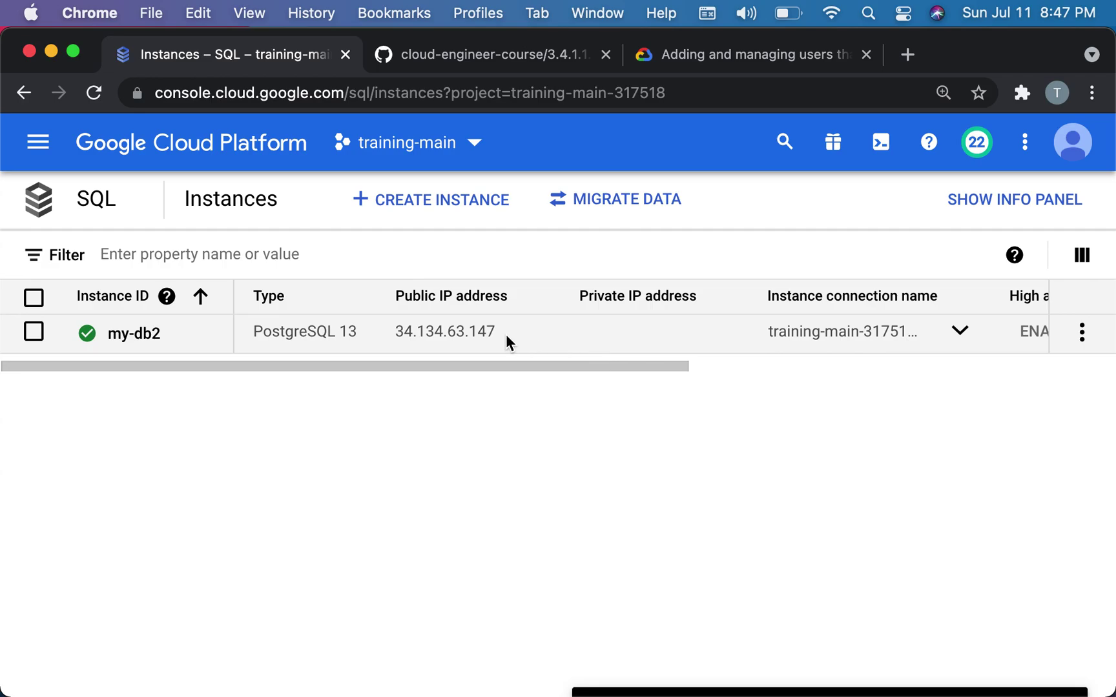
{"action": "left_click_drag", "start_coordinate": [502, 332], "coordinate": [395, 334]}
{"action": "key", "text": "ctrl+Up"}
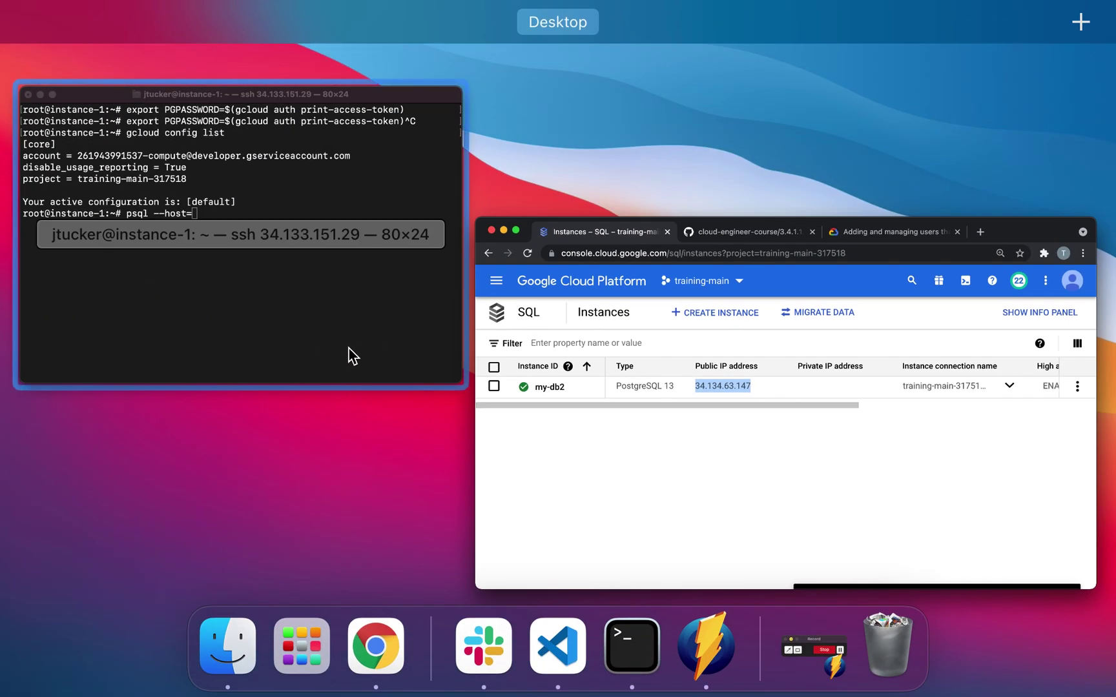
{"action": "left_click", "coordinate": [349, 354]}
{"action": "key", "text": "super+v"}
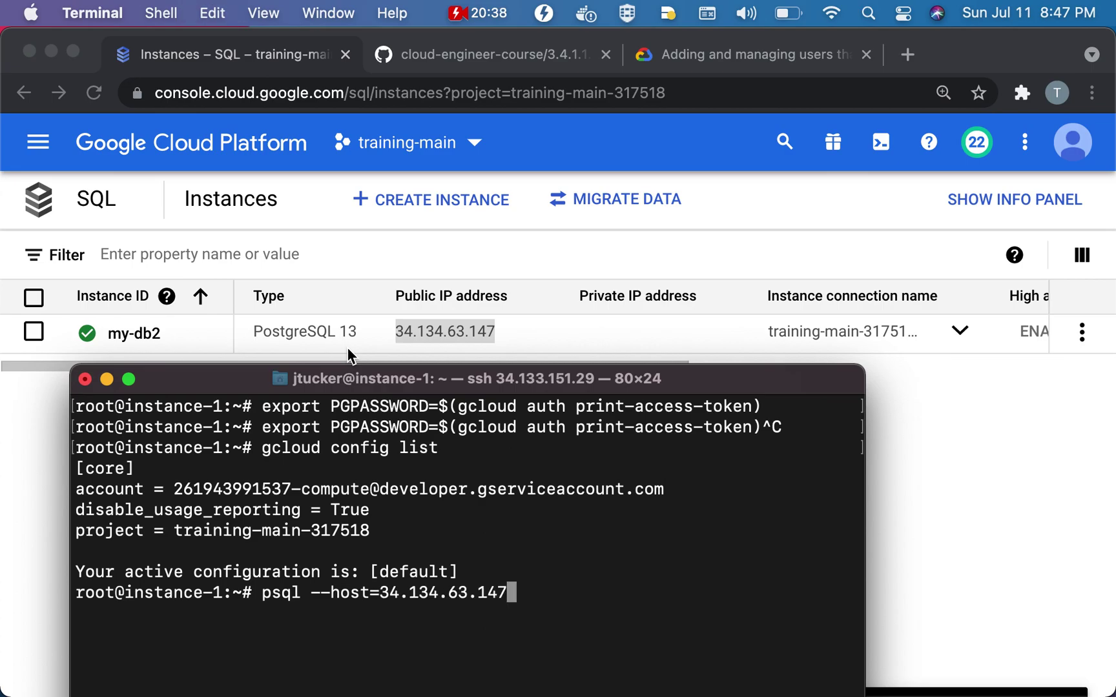
{"action": "type", "text": "\\"}
{"action": "key", "text": "Return"}
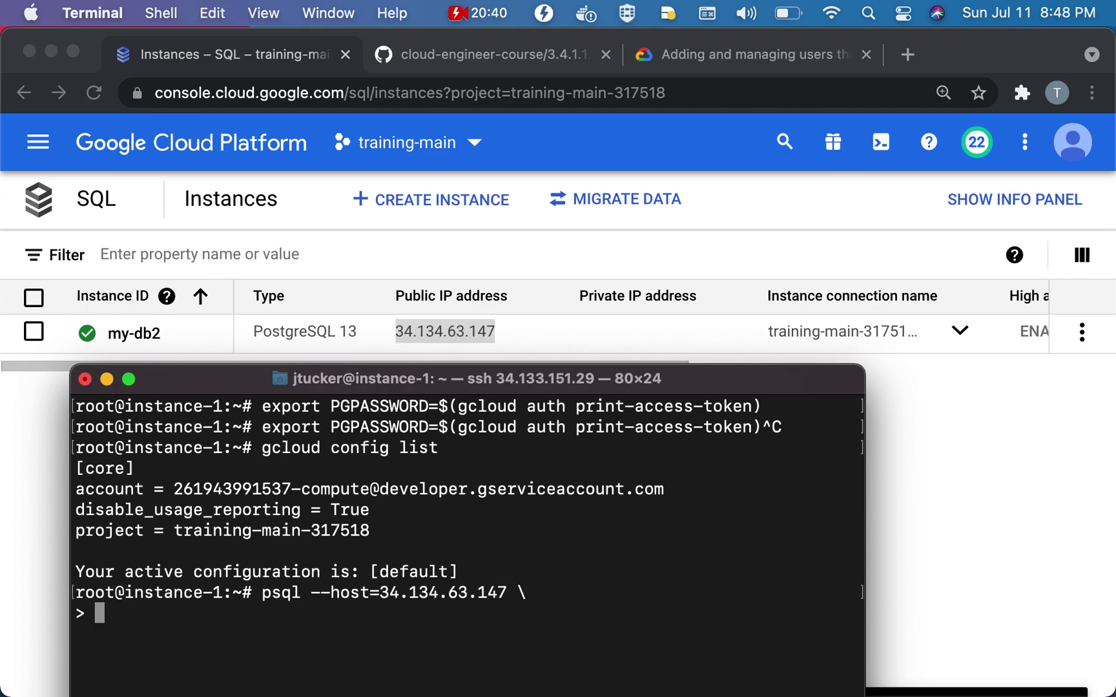
Step: Copy --dbname=my_app from the README and add it as a continued line of the psql command
{"action": "left_click", "coordinate": [510, 53]}
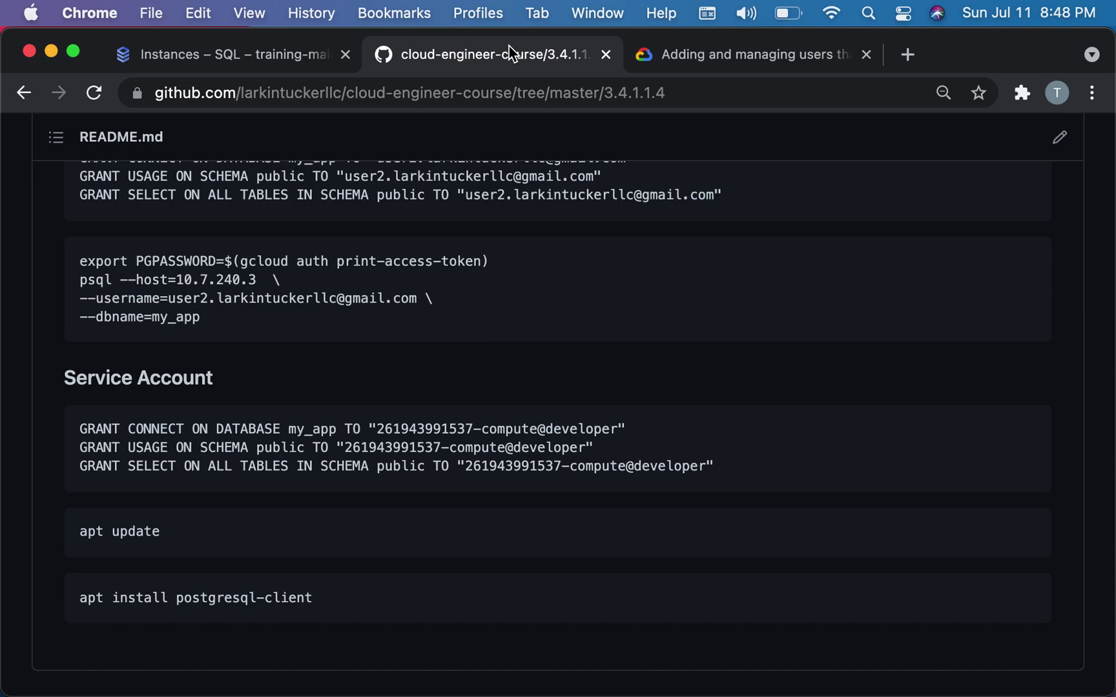
{"action": "scroll", "coordinate": [446, 540], "scroll_direction": "up", "scroll_amount": 1}
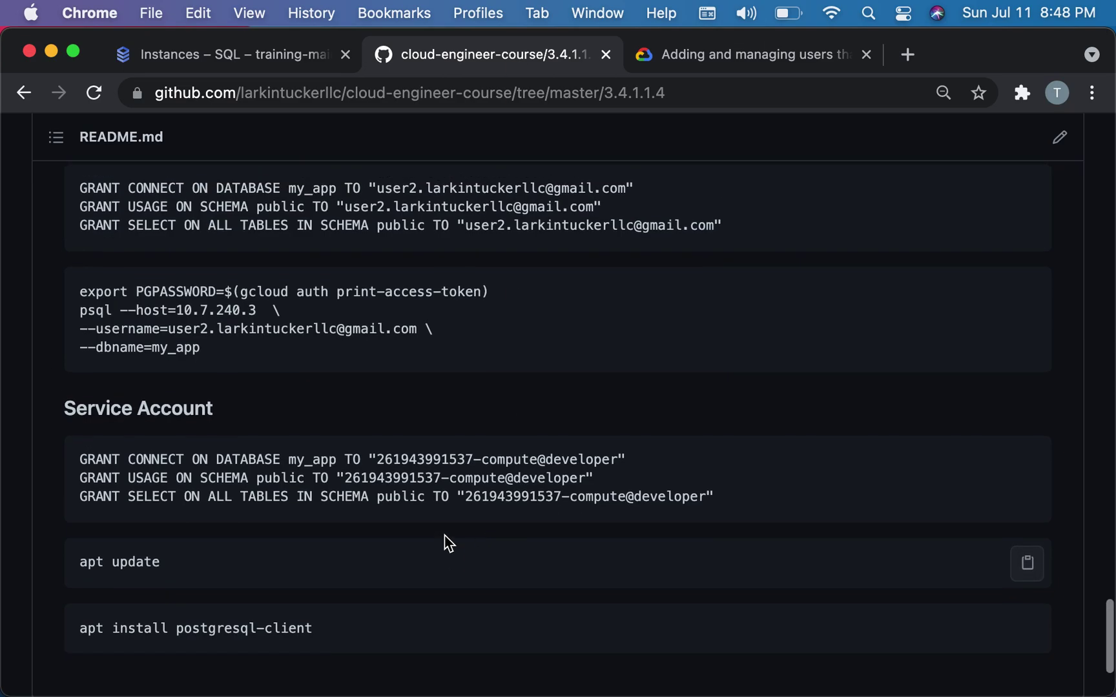
{"action": "left_click_drag", "start_coordinate": [201, 347], "coordinate": [83, 352]}
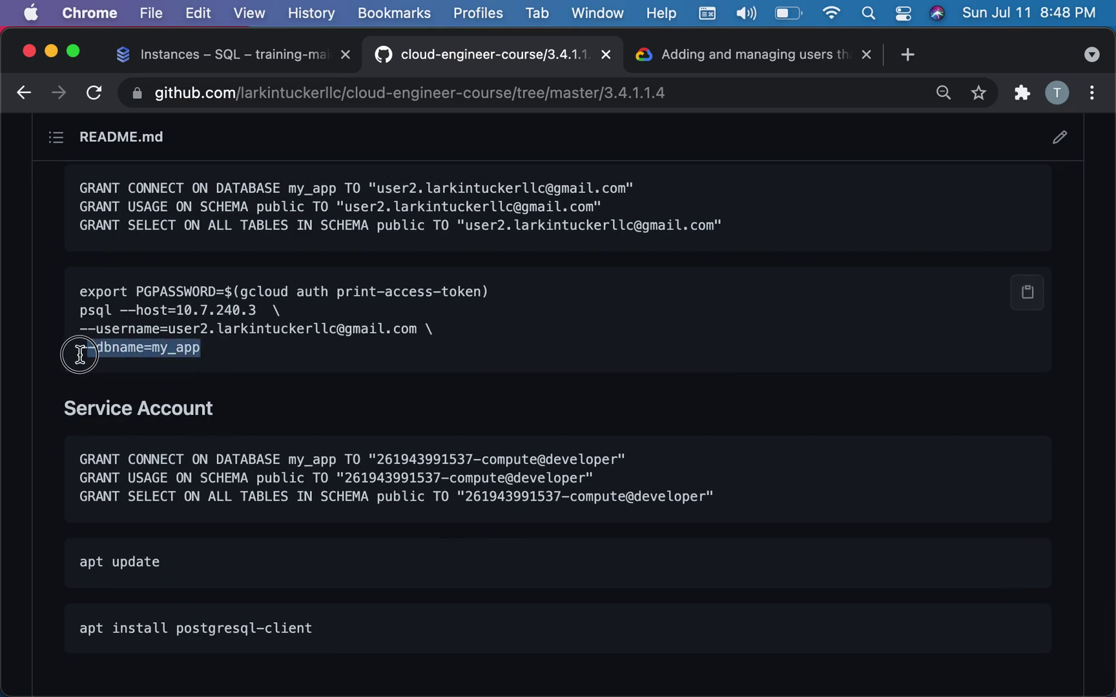
{"action": "key", "text": "ctrl+Up"}
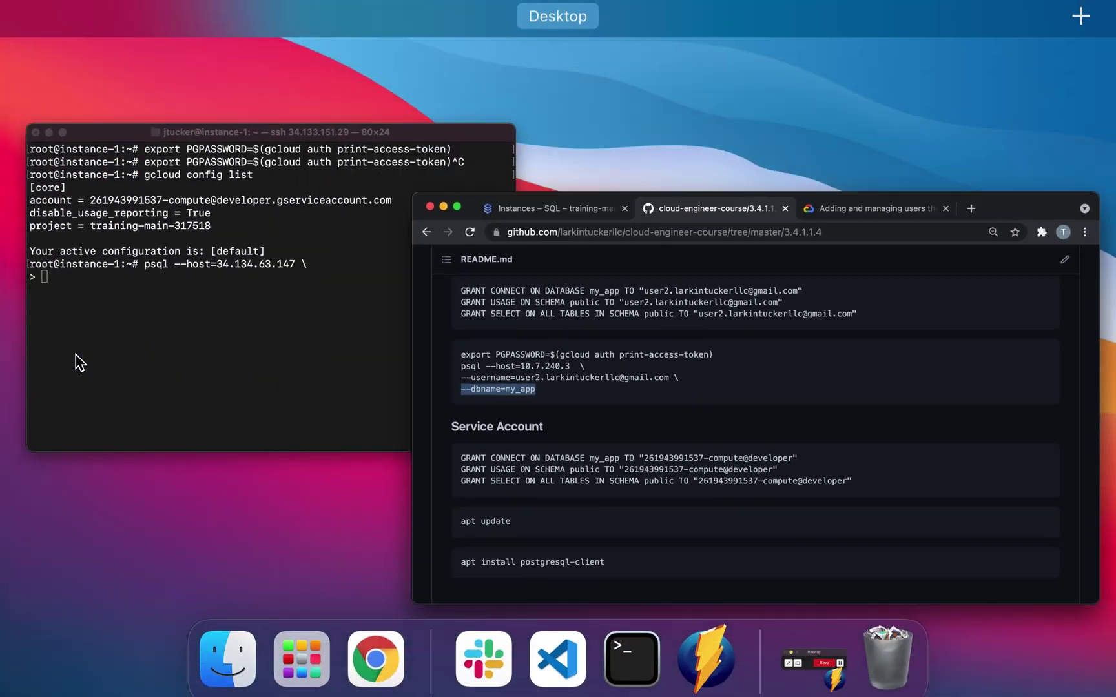
{"action": "left_click", "coordinate": [247, 331]}
{"action": "key", "text": "super+v"}
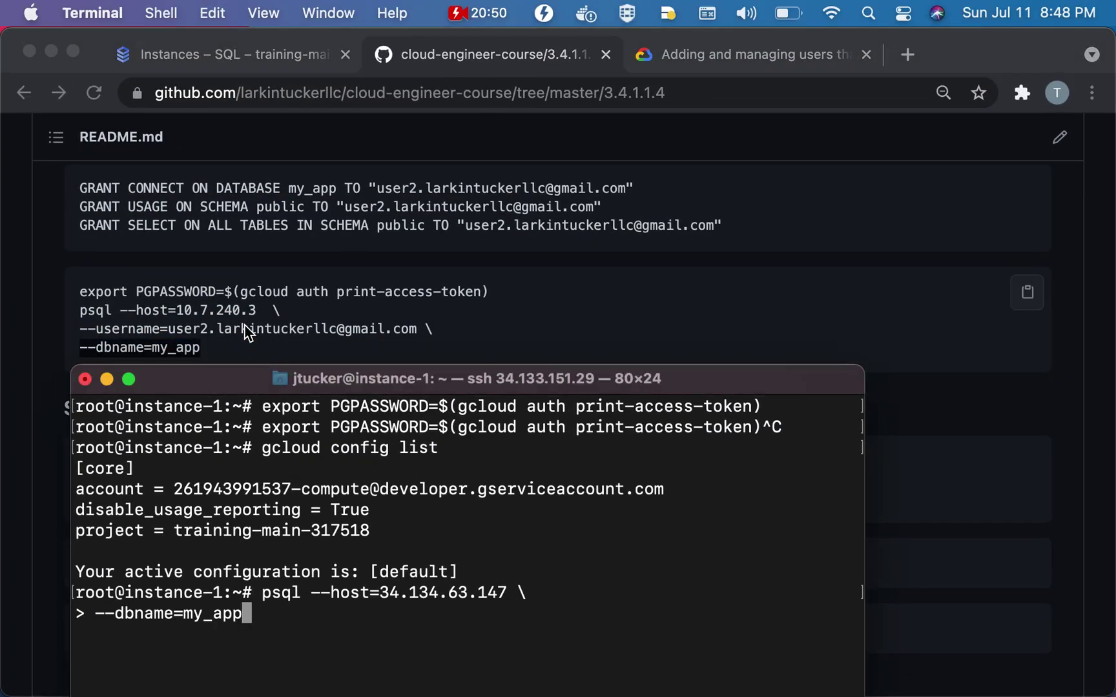
{"action": "type", "text": "\\"}
{"action": "key", "text": "BackSpace"}
{"action": "type", "text": "\\"}
{"action": "key", "text": "Return"}
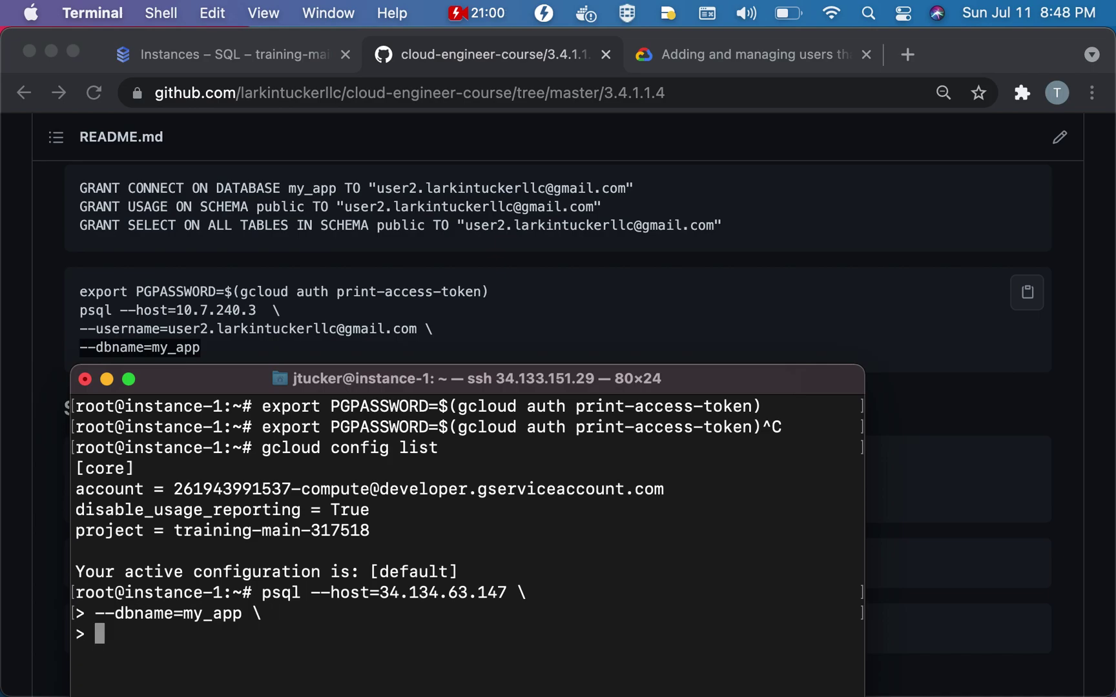
Step: Add --username with the service account from the config listing, omitting its .gserviceaccount.com suffix, and run the psql command
{"action": "type", "text": "--username"}
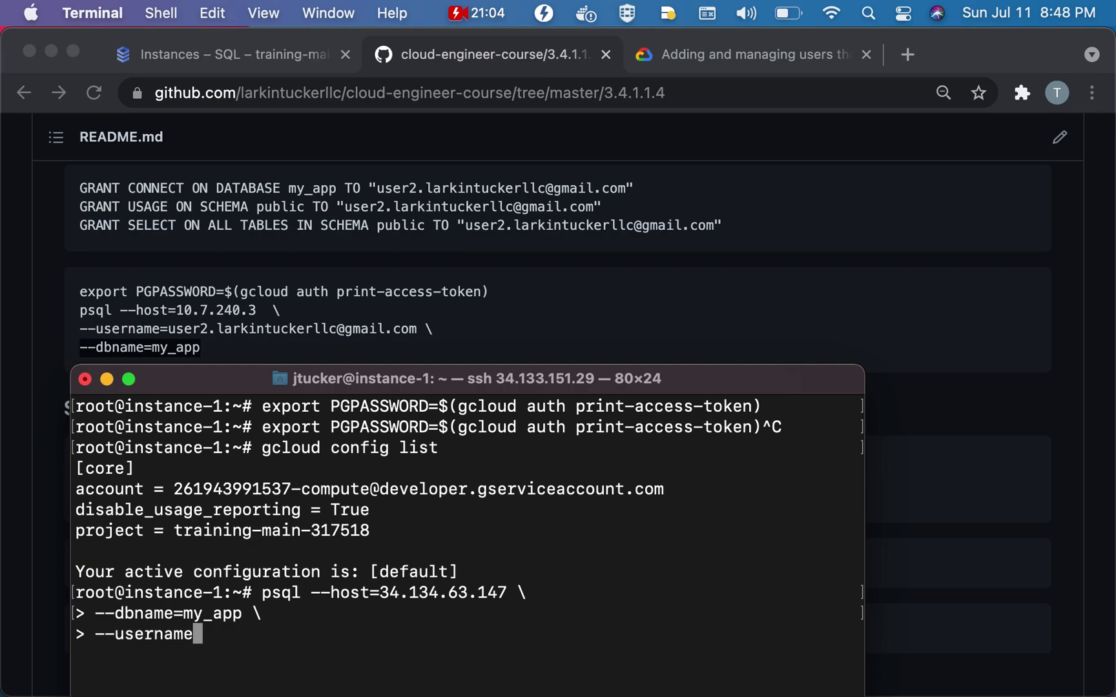
{"action": "type", "text": "-="}
{"action": "key", "text": "BackSpace"}
{"action": "key", "text": "BackSpace"}
{"action": "type", "text": "="}
{"action": "left_click_drag", "start_coordinate": [468, 489], "coordinate": [172, 491]}
{"action": "key", "text": "super+c"}
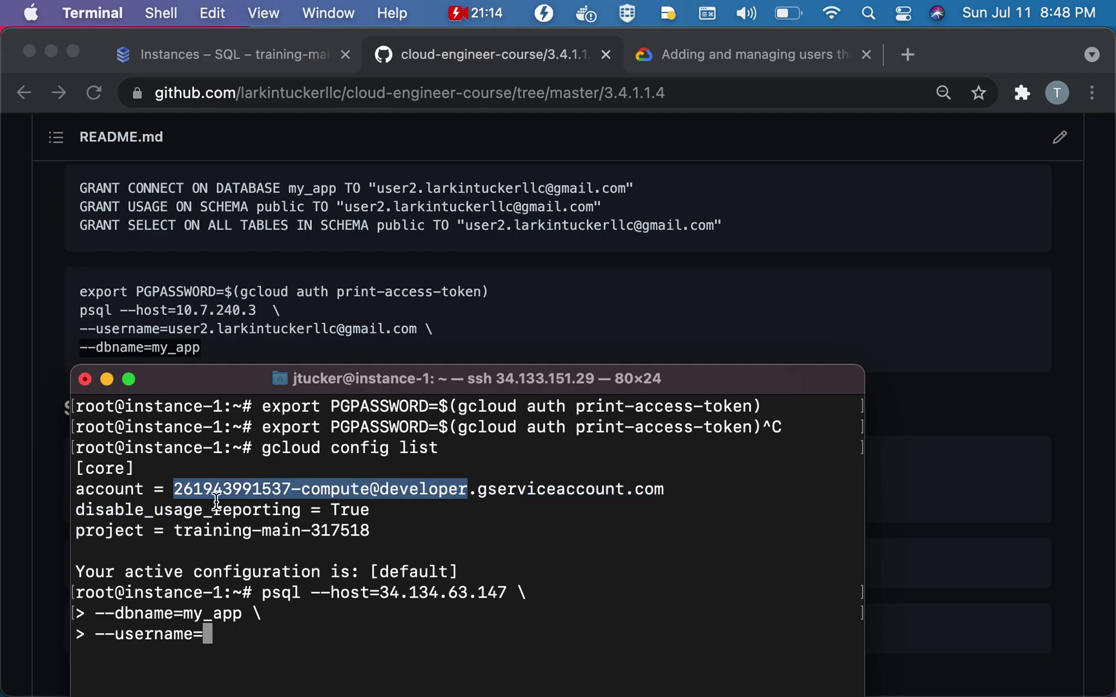
{"action": "left_click", "coordinate": [284, 544]}
{"action": "key", "text": "super+v"}
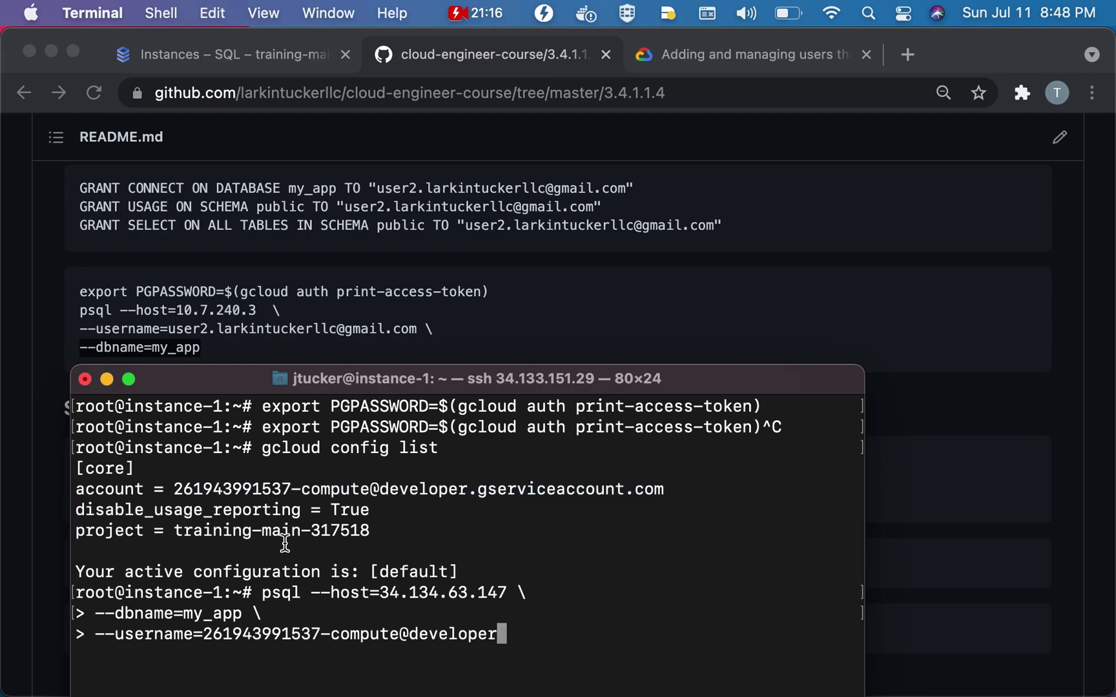
{"action": "key", "text": "Return"}
Step: Move the Terminal window up into full view and interrupt the pending psql connection attempt
{"action": "left_click_drag", "start_coordinate": [263, 379], "coordinate": [366, 149]}
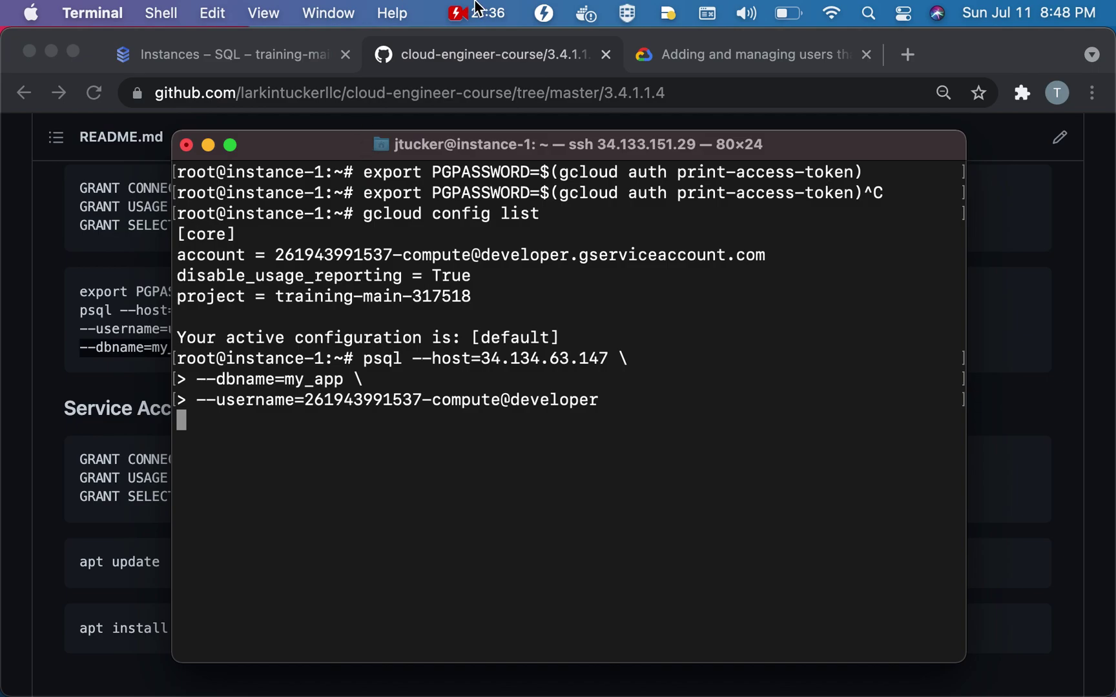
{"action": "left_click", "coordinate": [472, 5]}
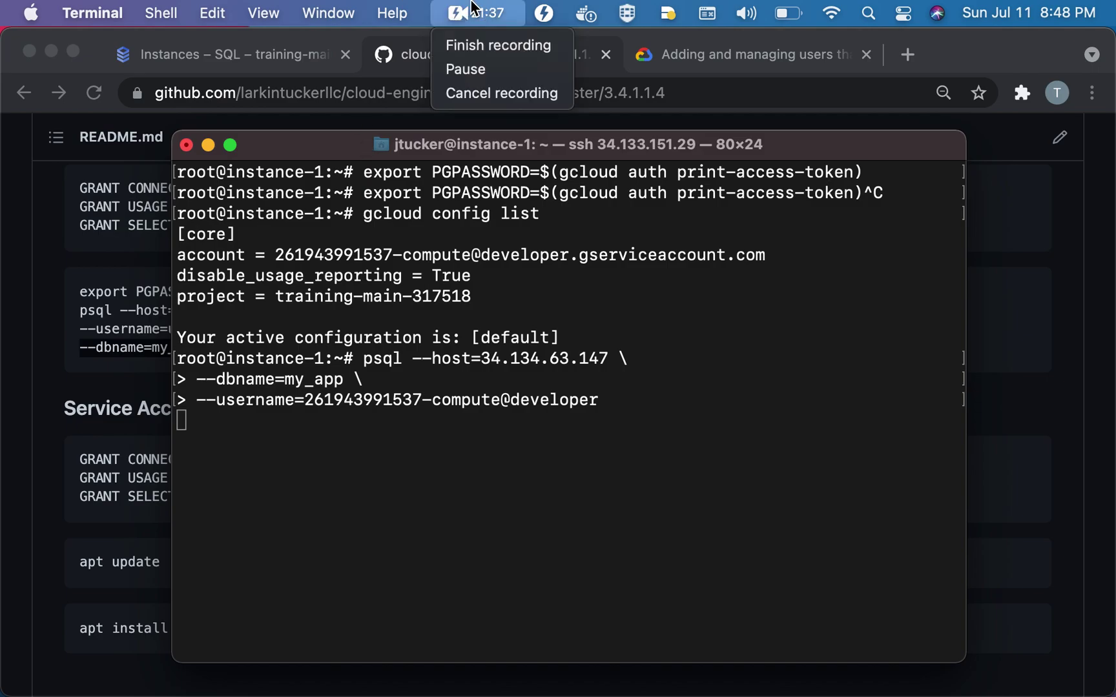
{"action": "left_click", "coordinate": [468, 69]}
{"action": "key", "text": "ctrl+c"}
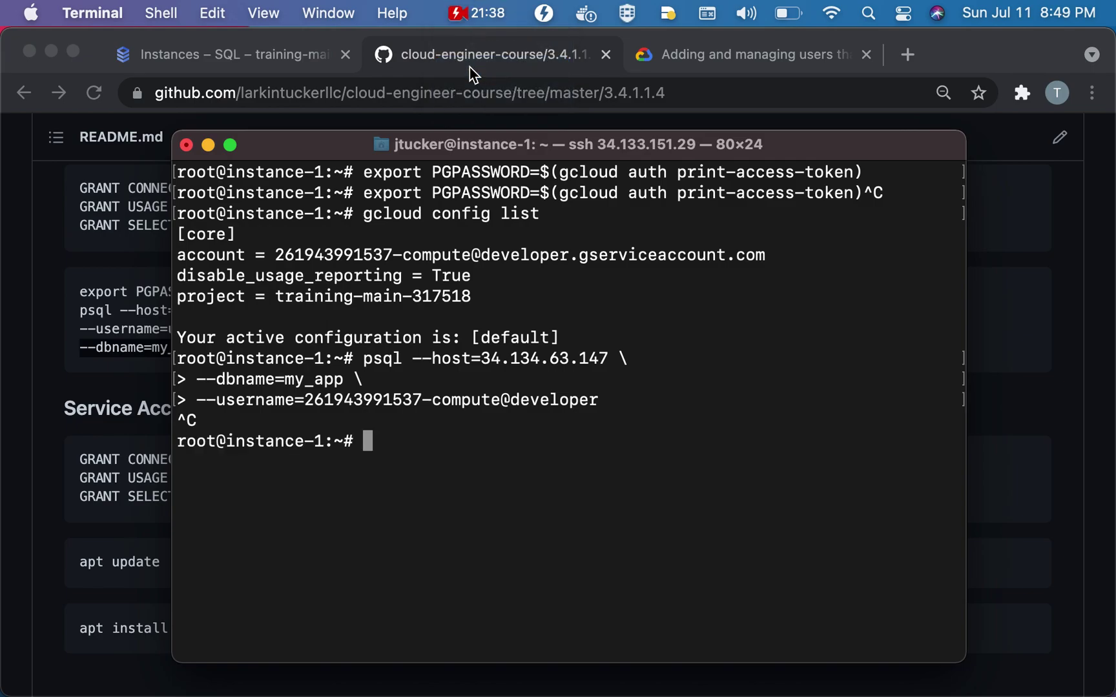
{"action": "left_click_drag", "start_coordinate": [471, 360], "coordinate": [617, 357]}
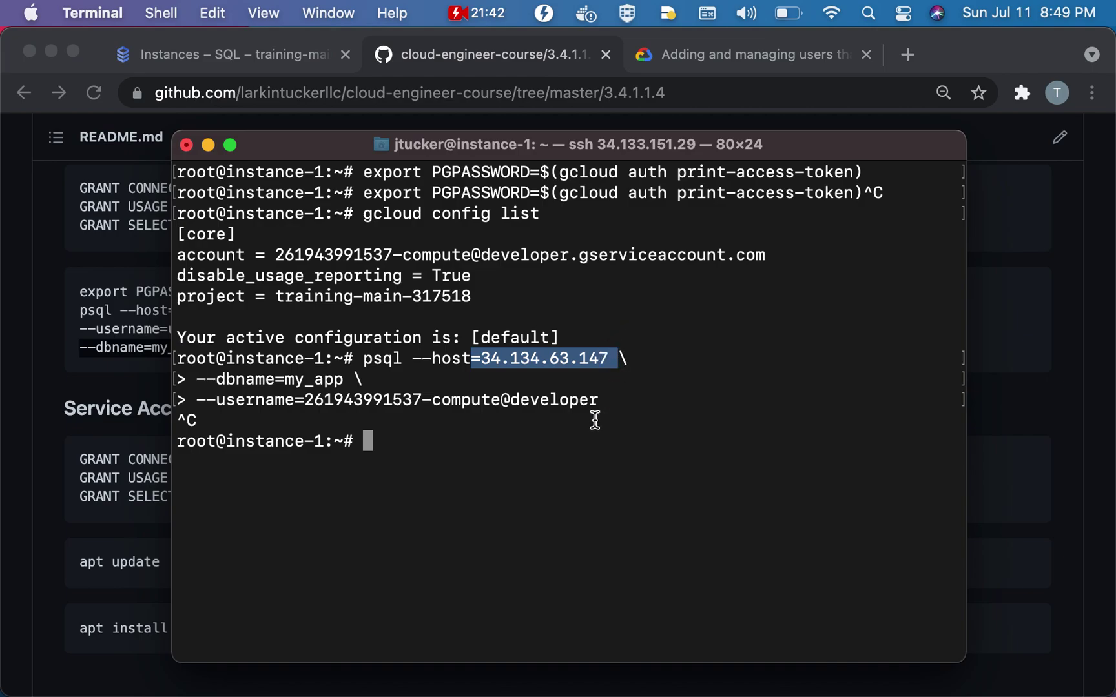
{"action": "left_click", "coordinate": [587, 439]}
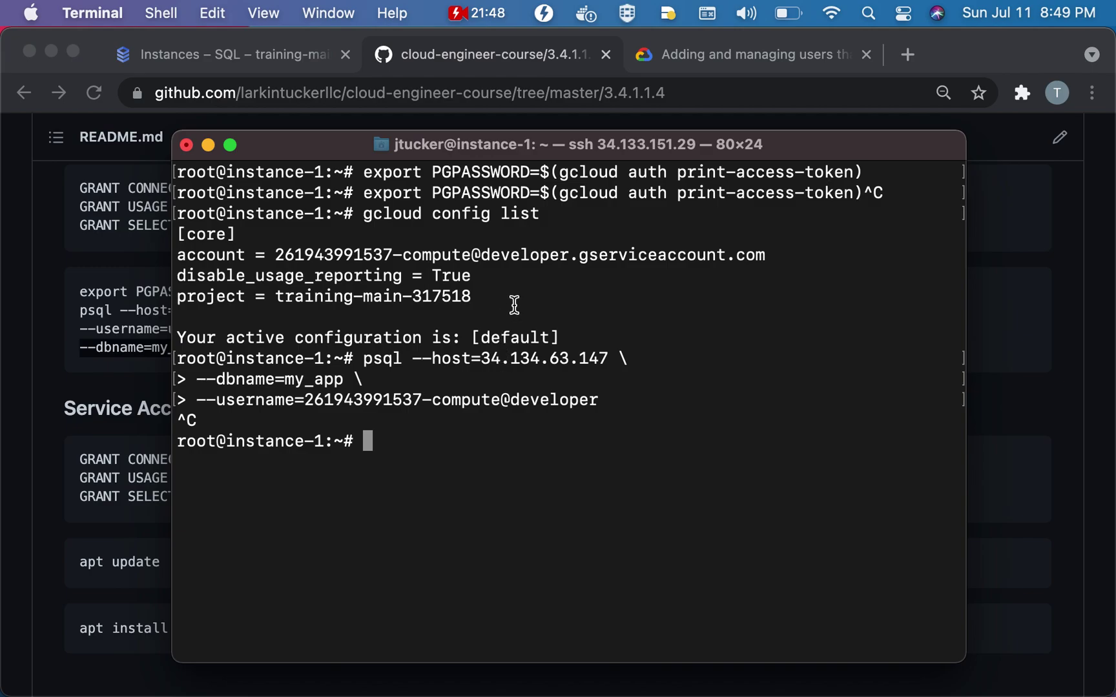
Step: Switch to the Cloud Console in Chrome and copy instance-1's external IP from its VM instance details
{"action": "left_click", "coordinate": [262, 57]}
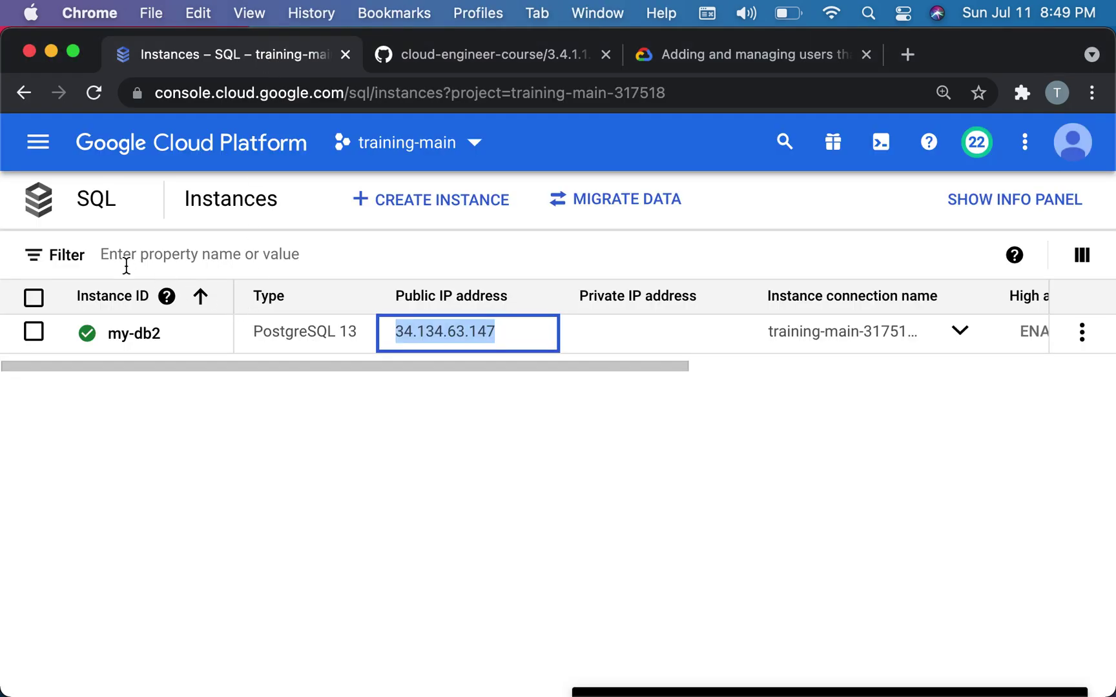
{"action": "left_click", "coordinate": [45, 145]}
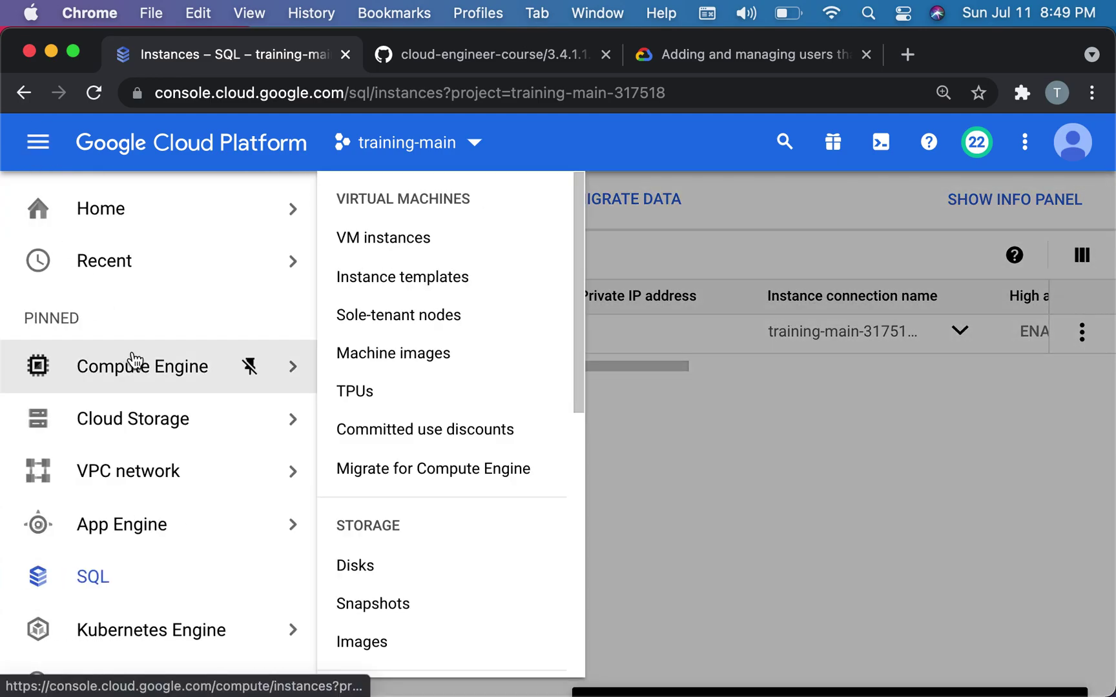
{"action": "left_click", "coordinate": [224, 363]}
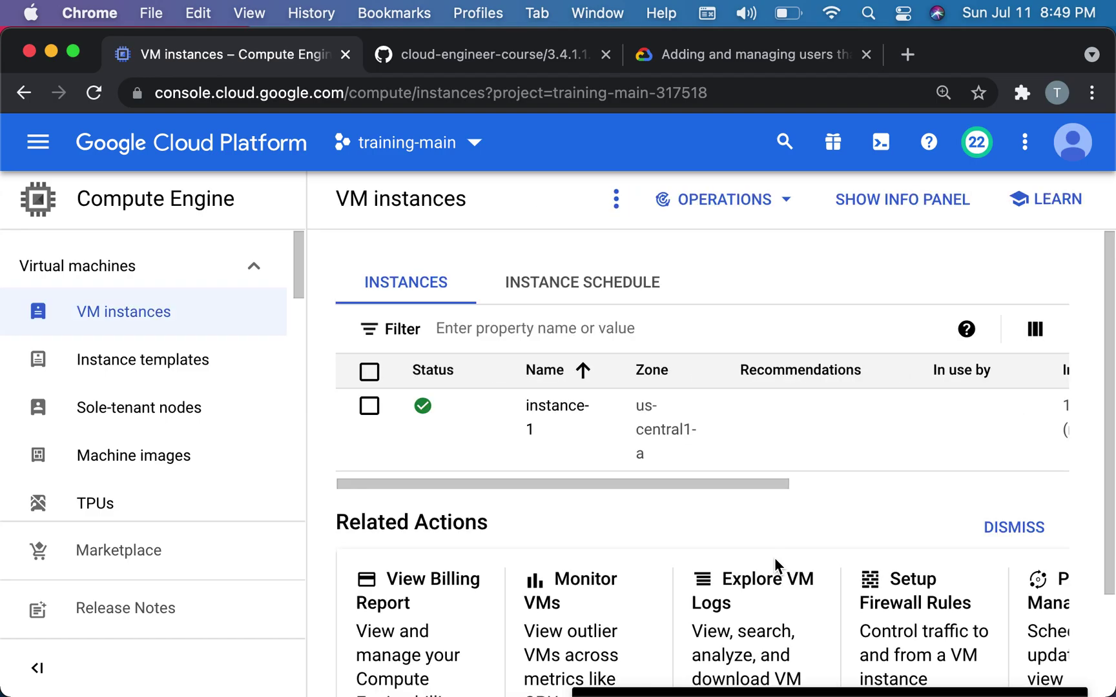
{"action": "left_click", "coordinate": [541, 413]}
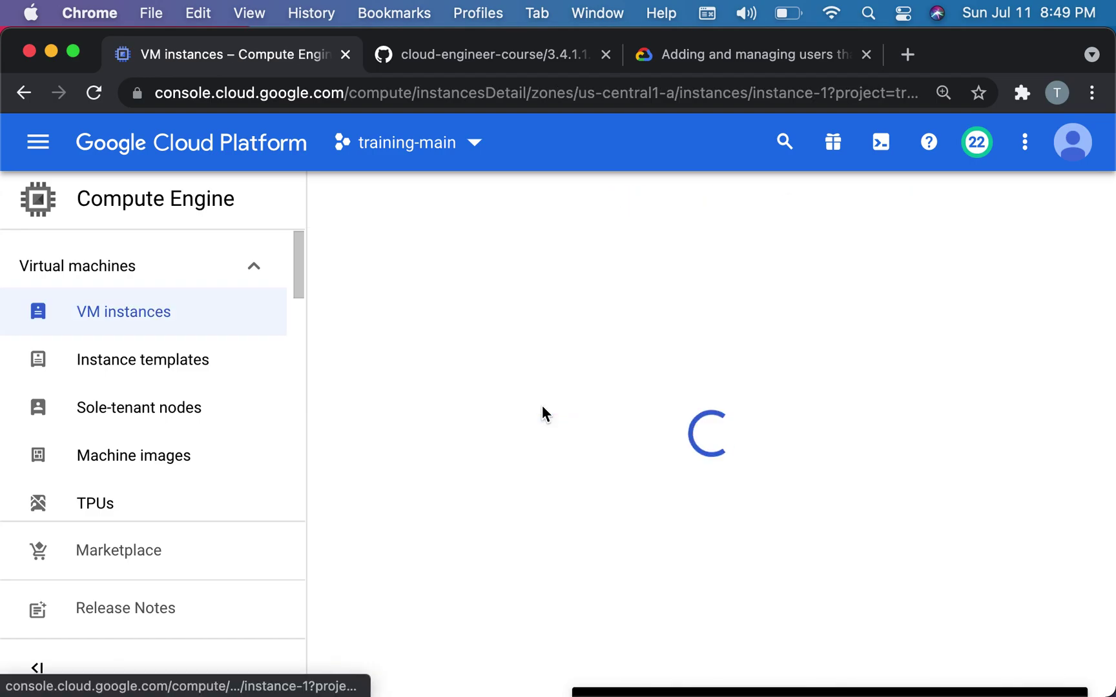
{"action": "scroll", "coordinate": [770, 493], "scroll_direction": "down", "scroll_amount": 10}
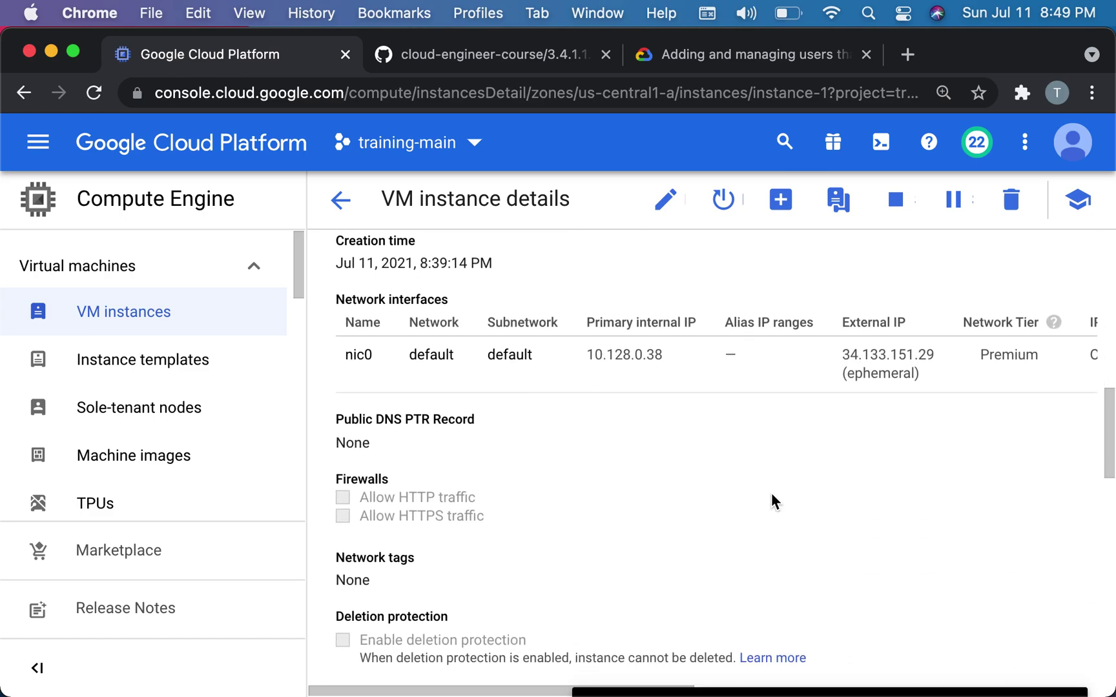
{"action": "mouse_move", "coordinate": [953, 373]}
{"action": "left_mouse_down"}
{"action": "mouse_move", "coordinate": [843, 352]}
{"action": "mouse_move", "coordinate": [942, 358]}
{"action": "left_mouse_up"}
{"action": "left_click", "coordinate": [852, 392]}
{"action": "key", "text": "super+c"}
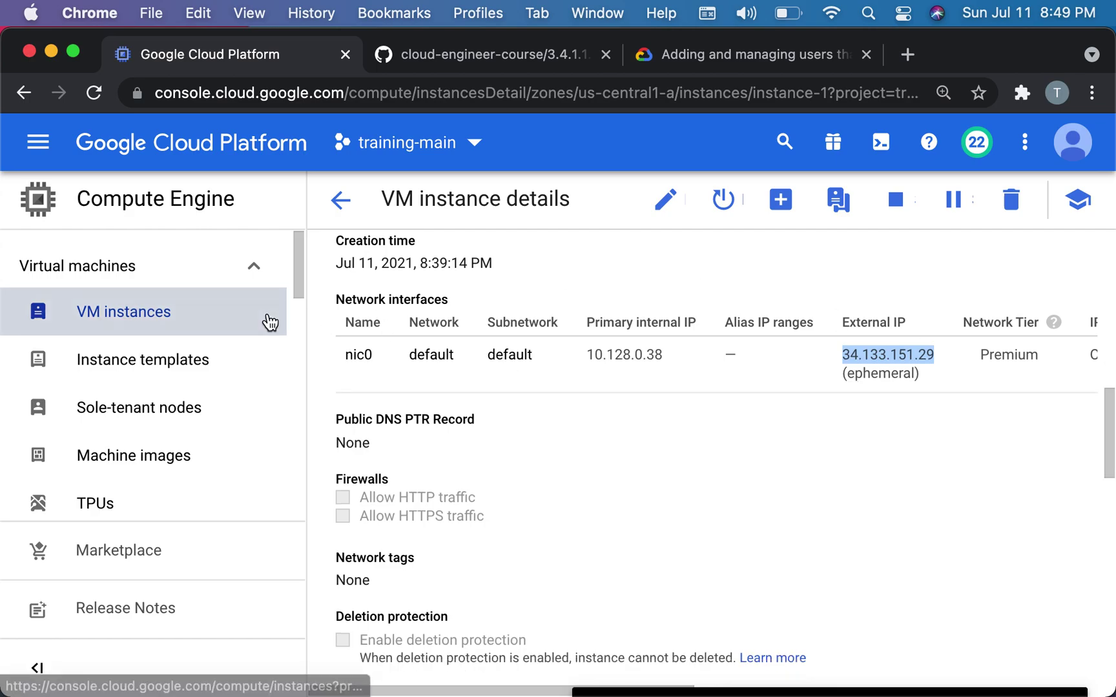
Step: Bring up the authorized networks in the connection settings of Cloud SQL instance my-db2
{"action": "left_click", "coordinate": [37, 142]}
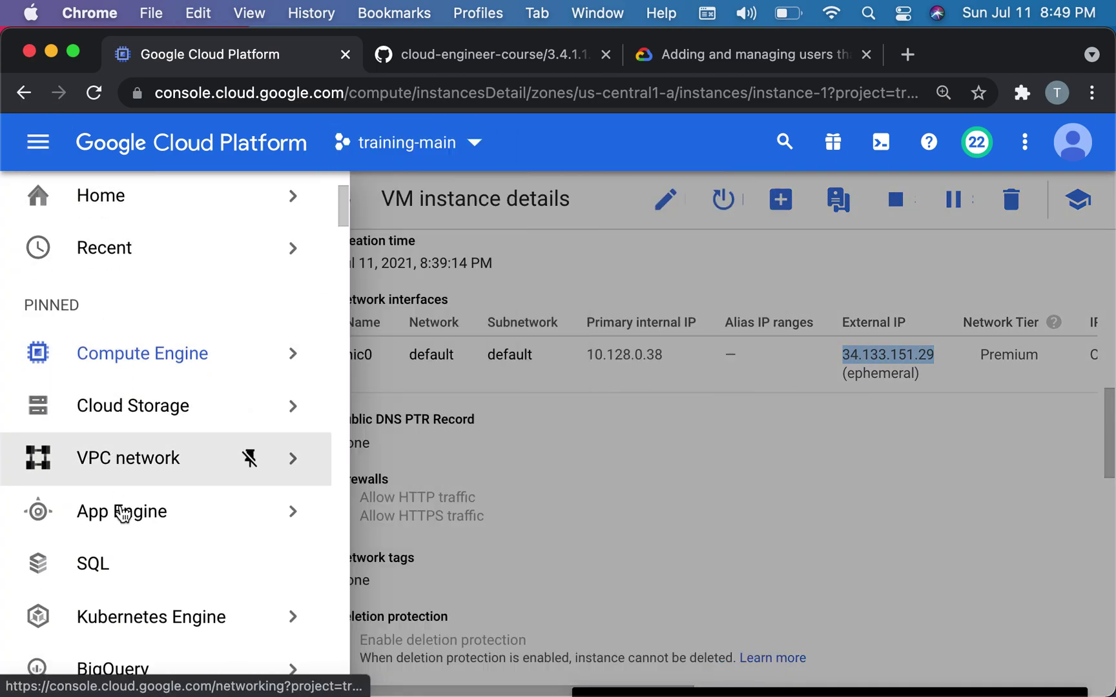
{"action": "left_click", "coordinate": [105, 563]}
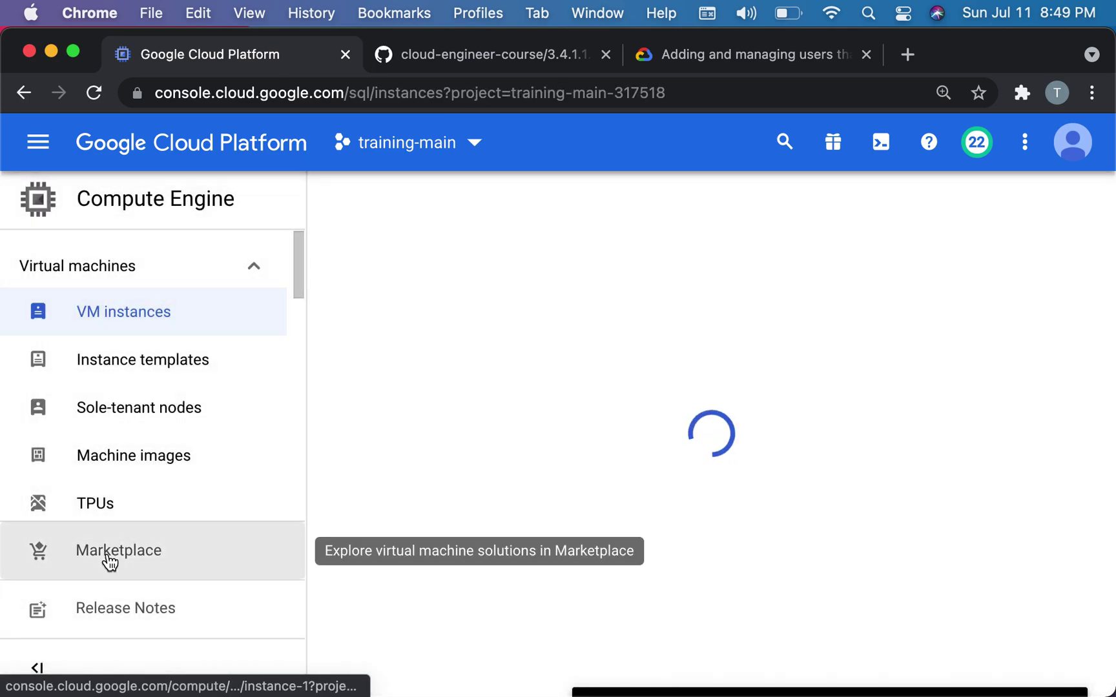
{"action": "left_click", "coordinate": [129, 335]}
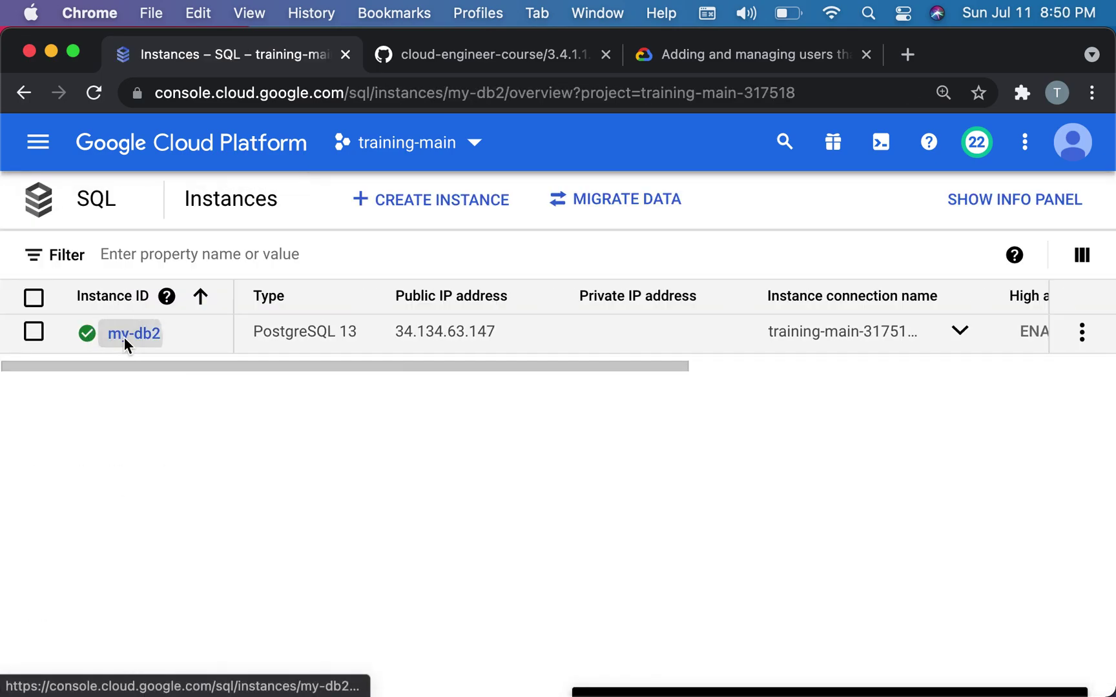
{"action": "left_click", "coordinate": [119, 401]}
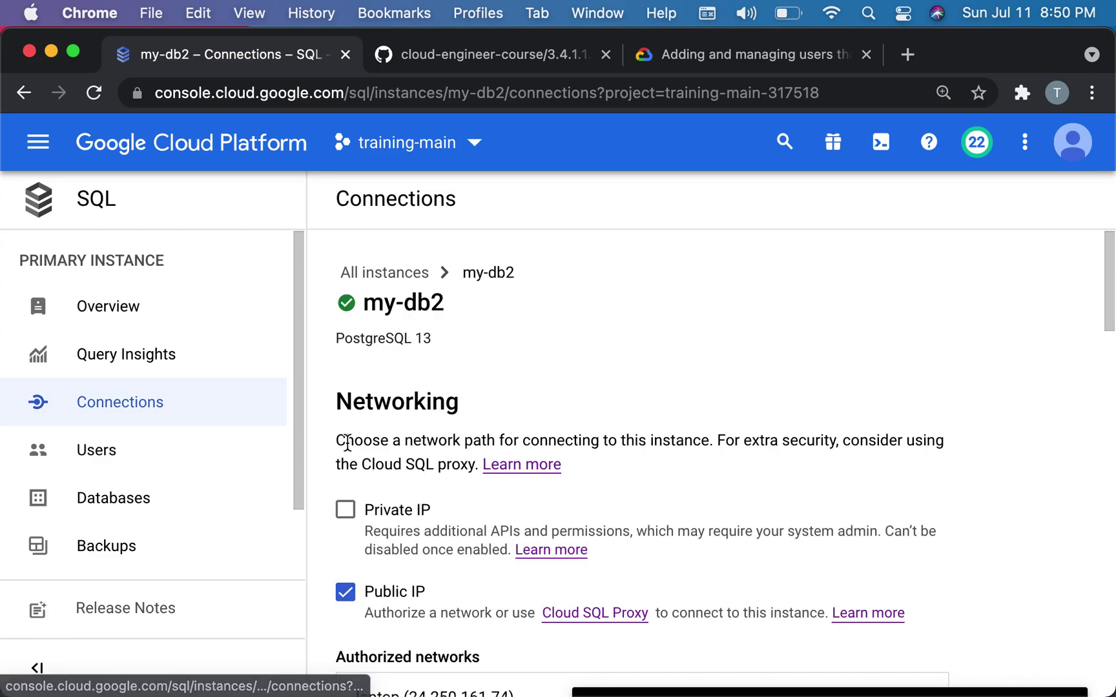
{"action": "scroll", "coordinate": [417, 530], "scroll_direction": "down", "scroll_amount": 5}
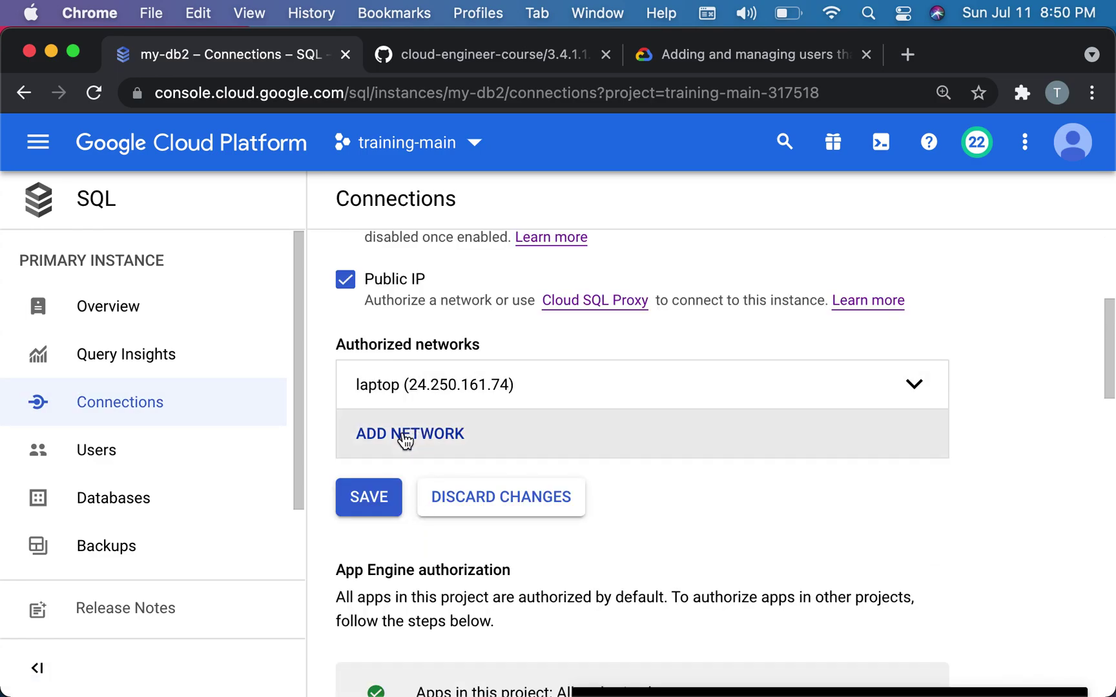
Step: Add an authorized network named instance with the copied IP 34.133.151.29, save the change and collapse the operations list
{"action": "left_click", "coordinate": [452, 435]}
{"action": "left_click", "coordinate": [402, 528]}
{"action": "type", "text": "instance"}
{"action": "left_click", "coordinate": [373, 656]}
{"action": "key", "text": "super+v"}
{"action": "scroll", "coordinate": [400, 655], "scroll_direction": "down", "scroll_amount": 5}
{"action": "left_click", "coordinate": [884, 449]}
{"action": "left_click", "coordinate": [347, 571]}
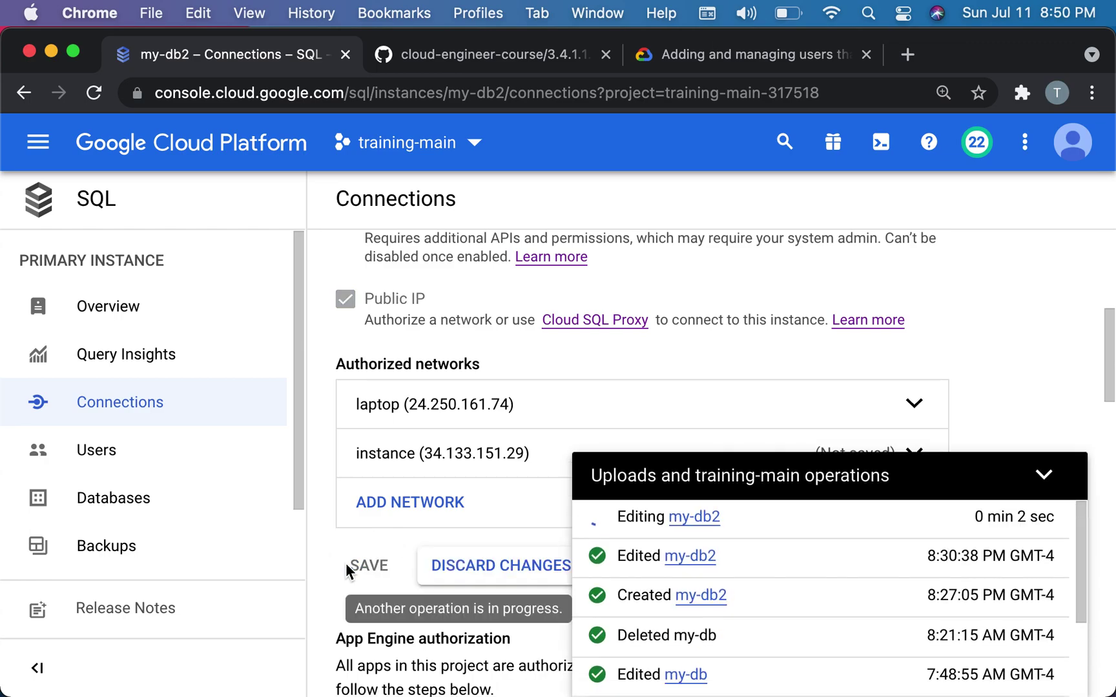
{"action": "left_click", "coordinate": [1044, 475]}
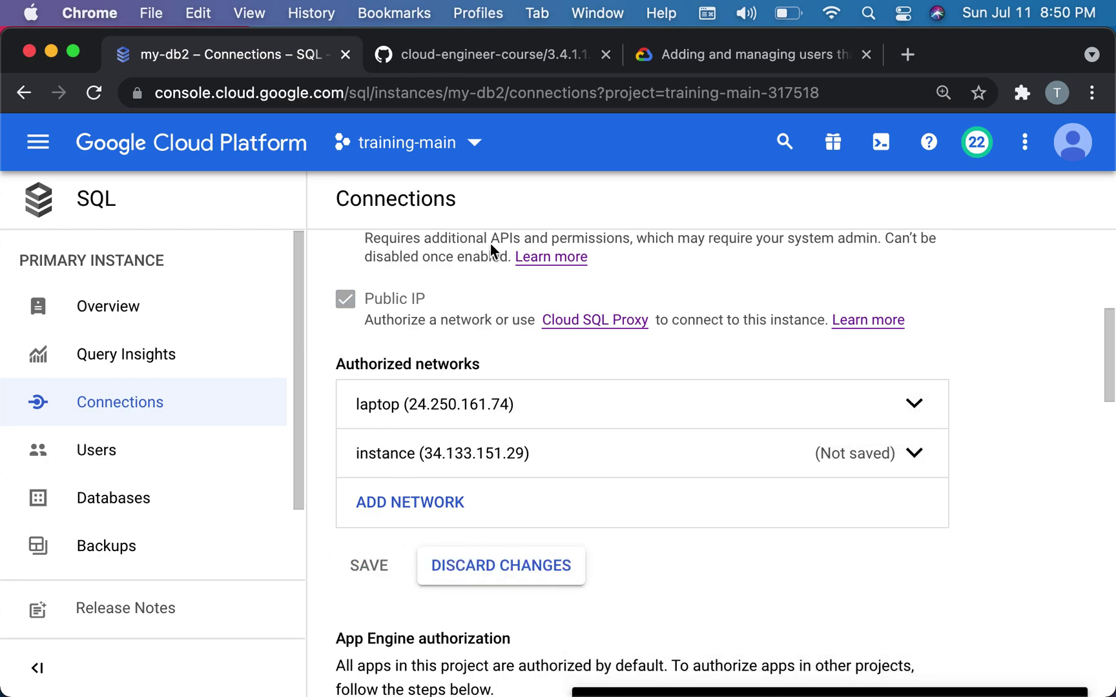
{"action": "key", "text": "ctrl+Up"}
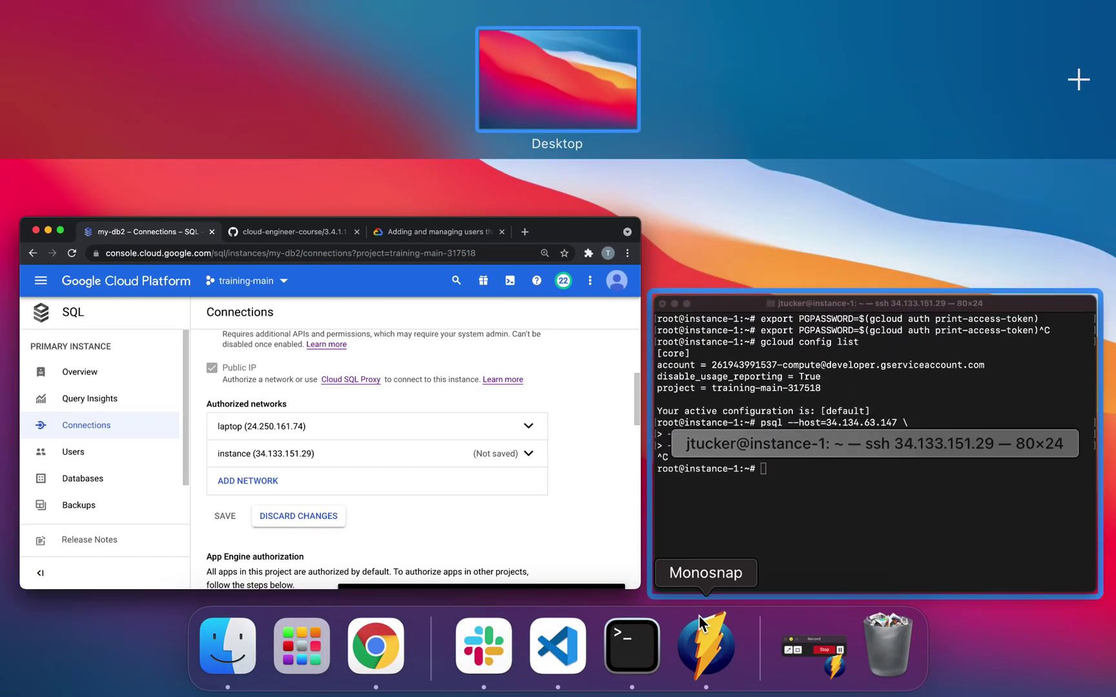
{"action": "left_click", "coordinate": [805, 639]}
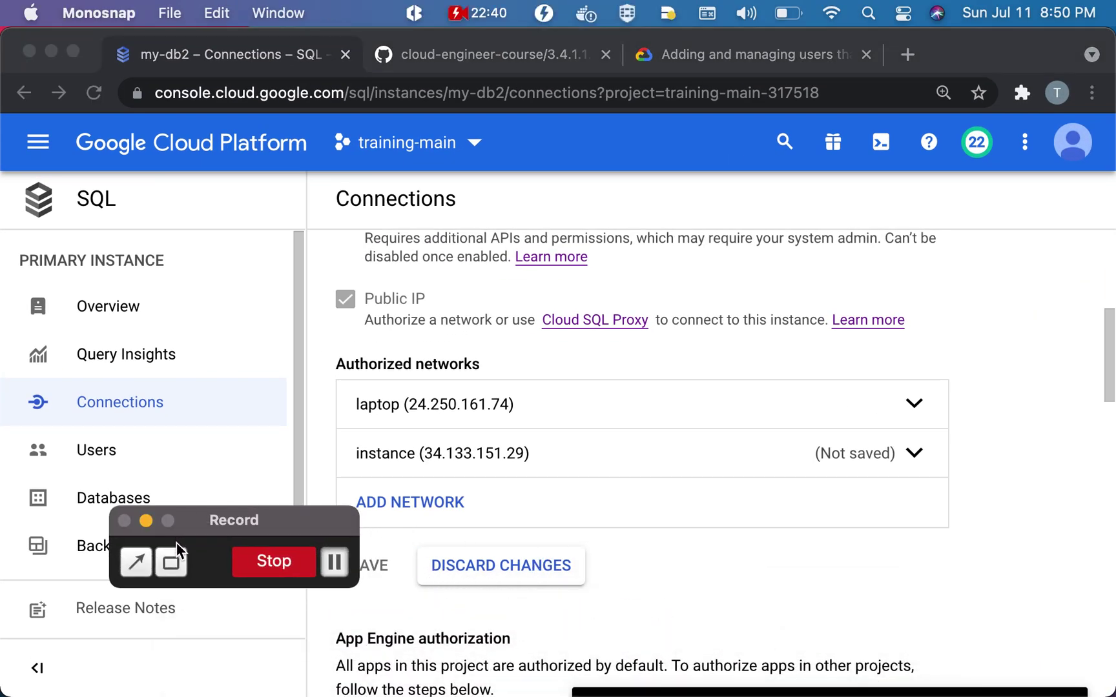
{"action": "left_click", "coordinate": [333, 562]}
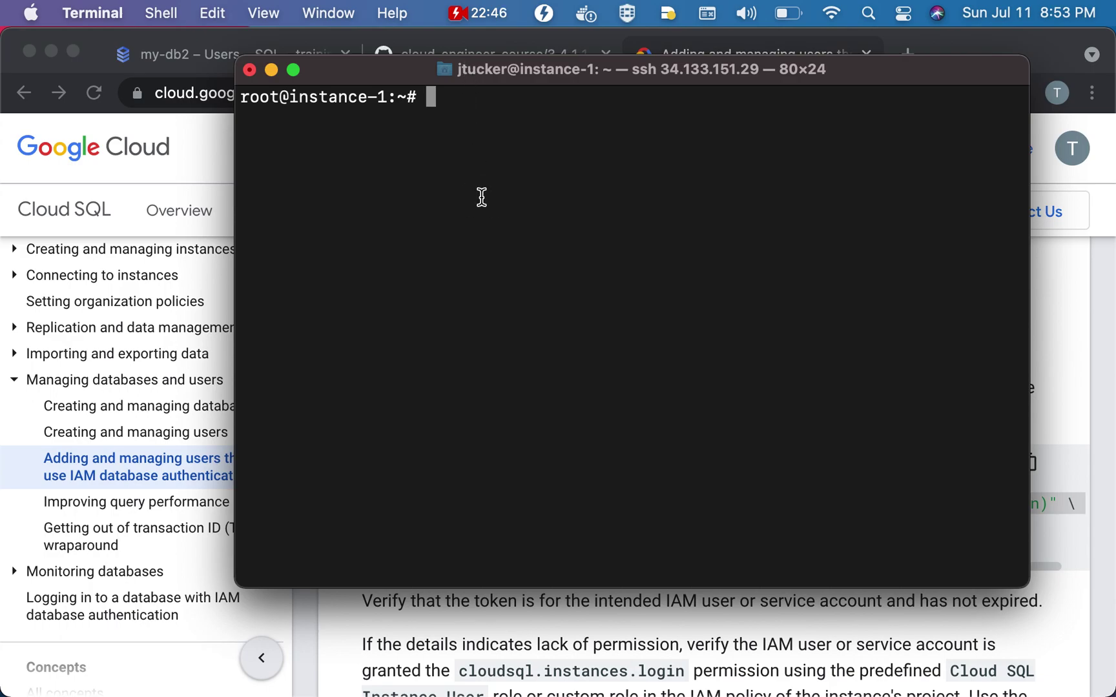
Step: Attempt the psql connection to my_app on host 34.134.63.147 as the Compute Engine service account, and clear the terminal
{"action": "type", "text": "clear"}
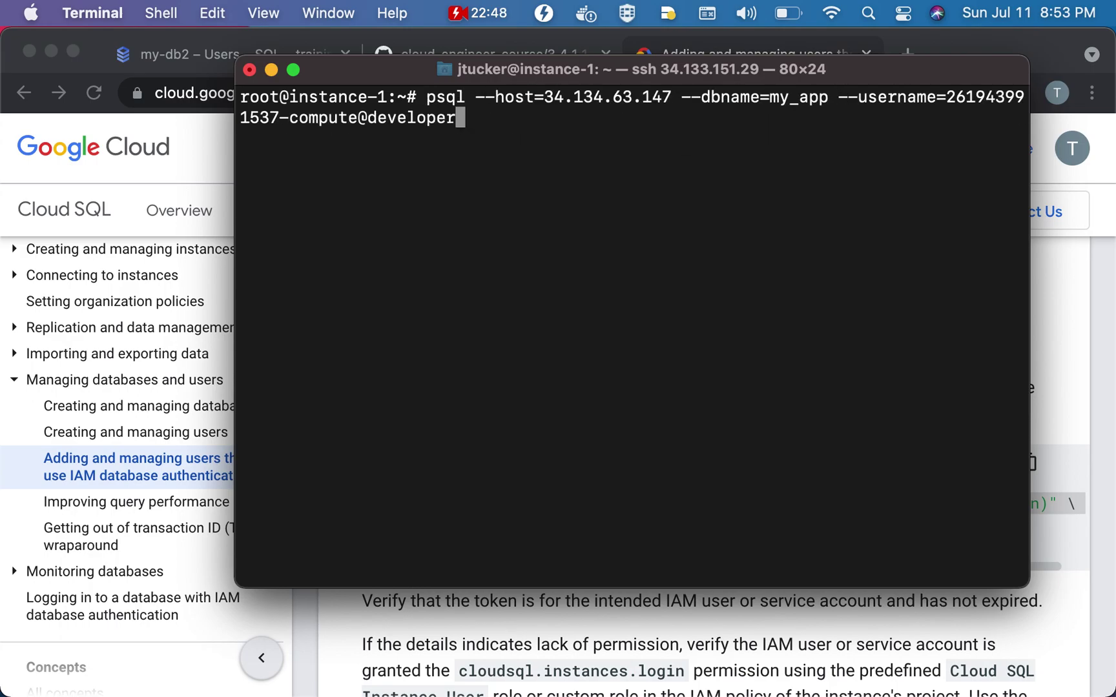
{"action": "key", "text": "Return"}
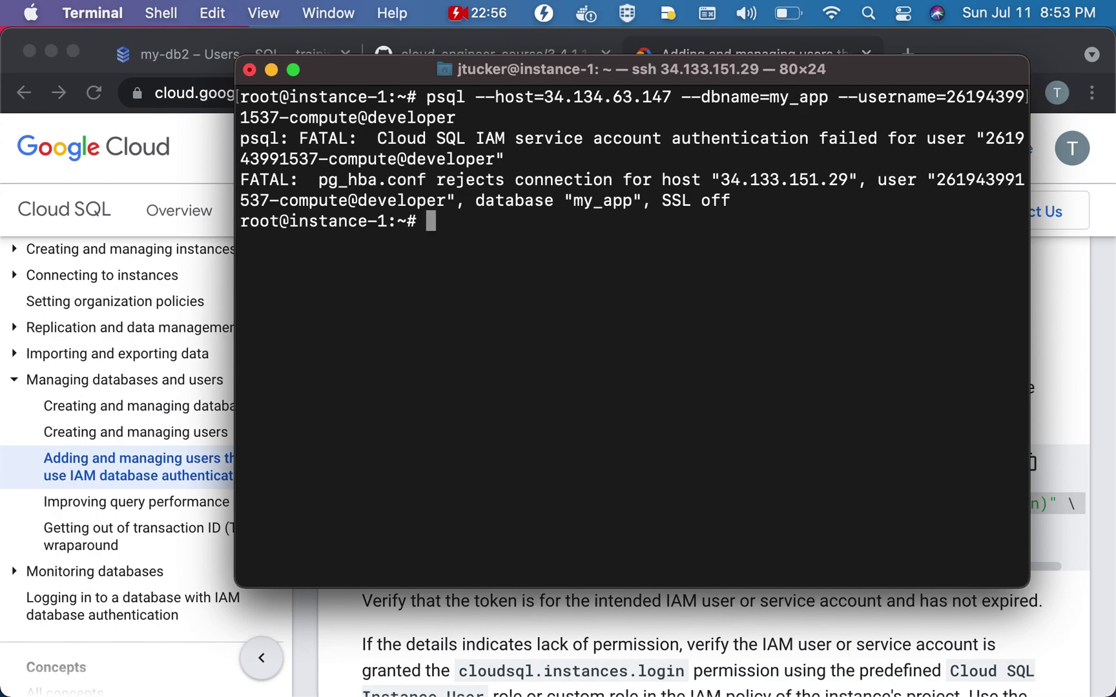
{"action": "type", "text": "clear"}
{"action": "key", "text": "Return"}
{"action": "key", "text": "Up"}
{"action": "key", "text": "Up"}
{"action": "key", "text": "Down"}
{"action": "key", "text": "Up"}
{"action": "key", "text": "Up"}
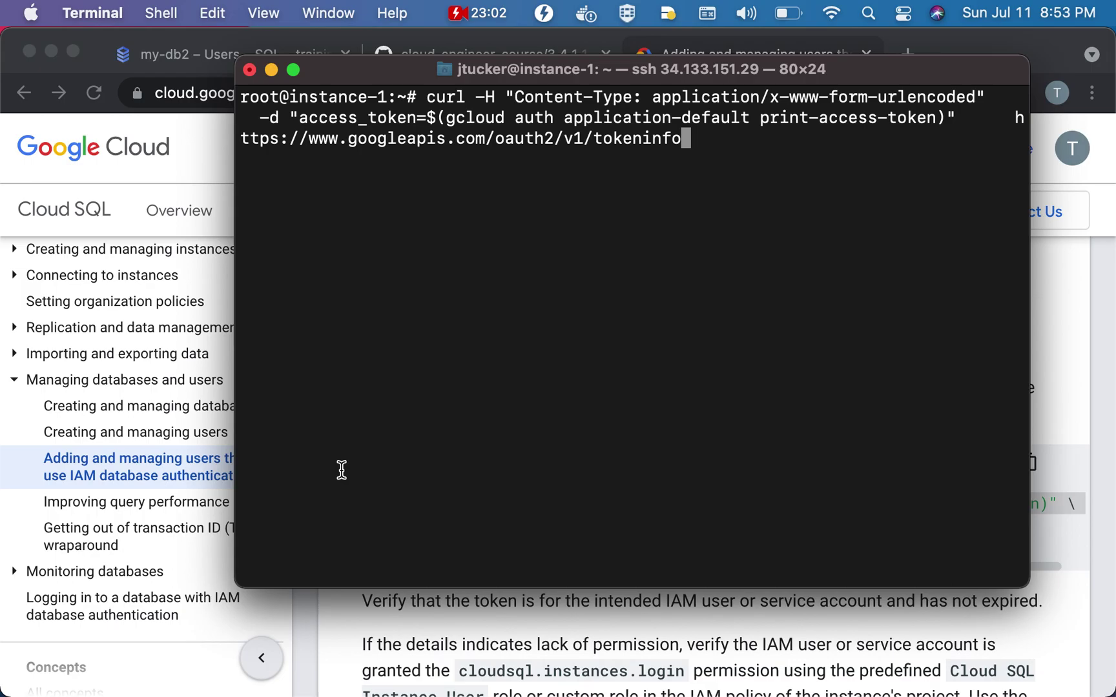
Step: Switch to Chrome and review the login failure troubleshooting section of the IAM database authentication guide, down to its token check command
{"action": "left_click", "coordinate": [420, 625]}
{"action": "scroll", "coordinate": [468, 489], "scroll_direction": "down", "scroll_amount": 10}
{"action": "scroll", "coordinate": [468, 489], "scroll_direction": "up", "scroll_amount": 20}
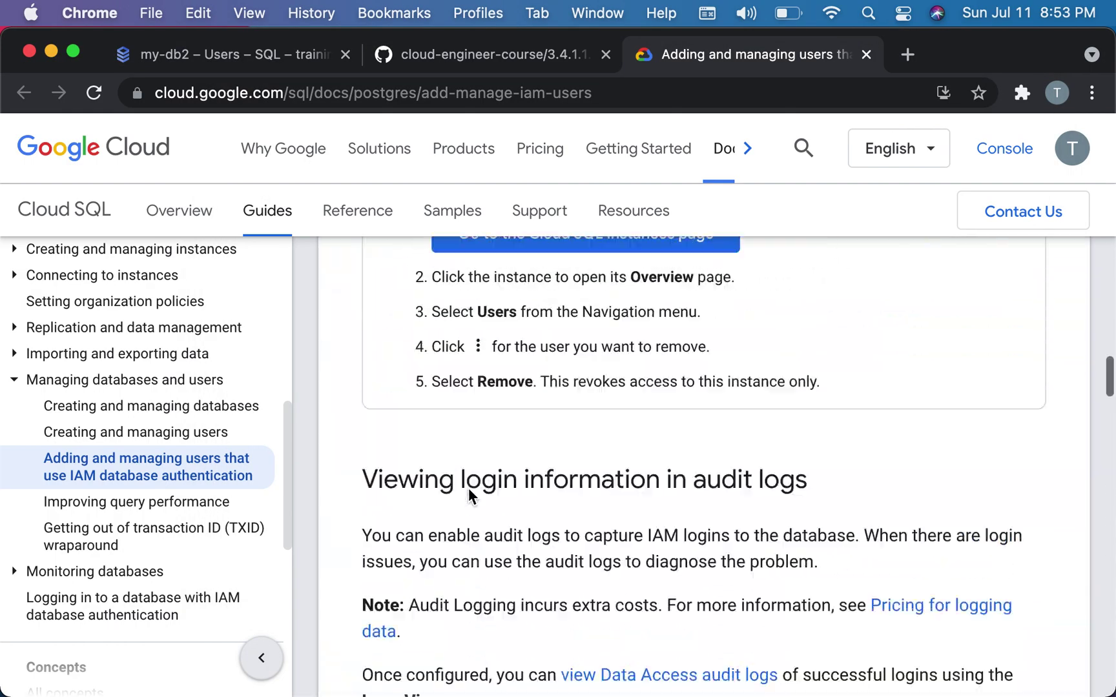
{"action": "scroll", "coordinate": [468, 488], "scroll_direction": "down", "scroll_amount": 1}
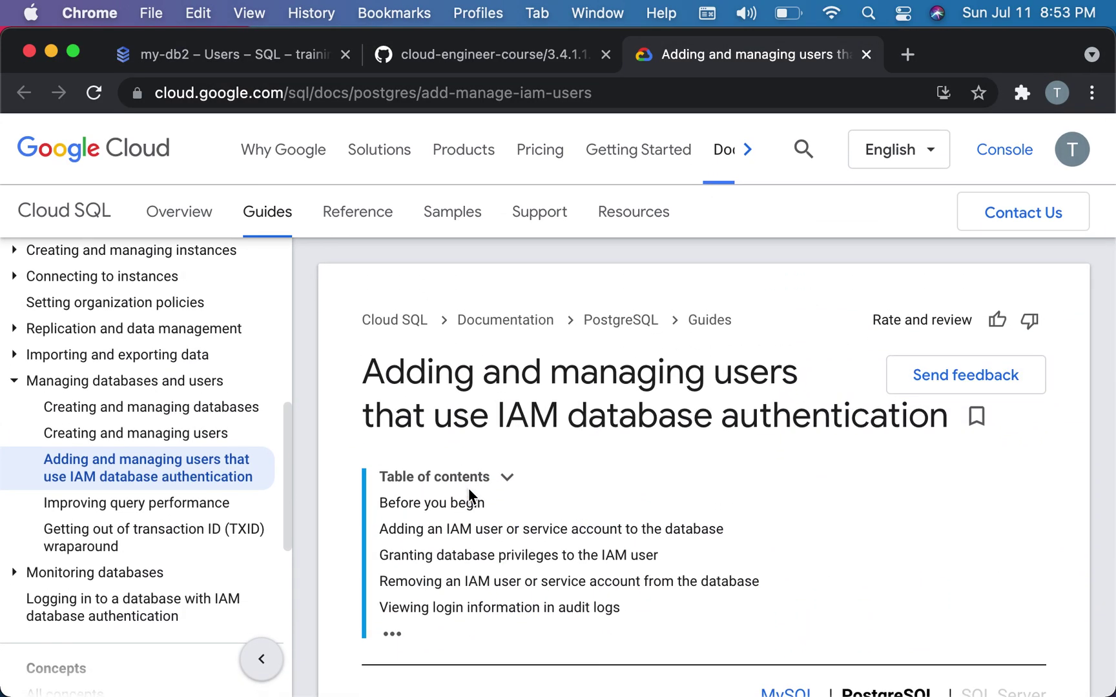
{"action": "scroll", "coordinate": [468, 488], "scroll_direction": "down", "scroll_amount": 5}
{"action": "scroll", "coordinate": [468, 488], "scroll_direction": "down", "scroll_amount": 20}
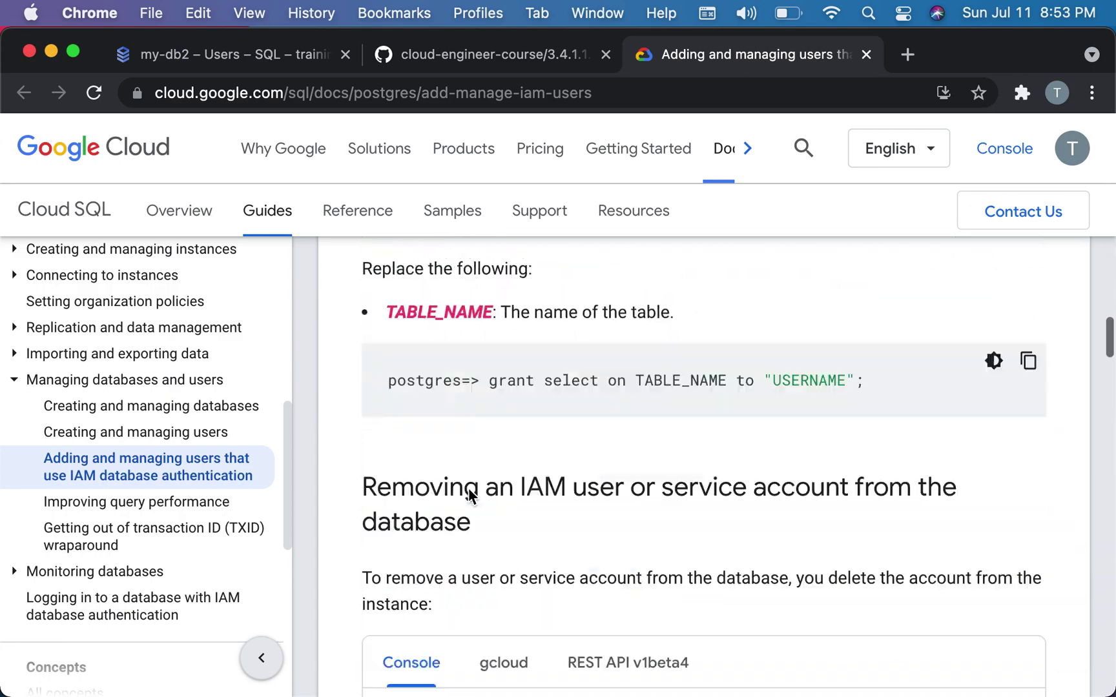
{"action": "scroll", "coordinate": [468, 487], "scroll_direction": "up", "scroll_amount": 6}
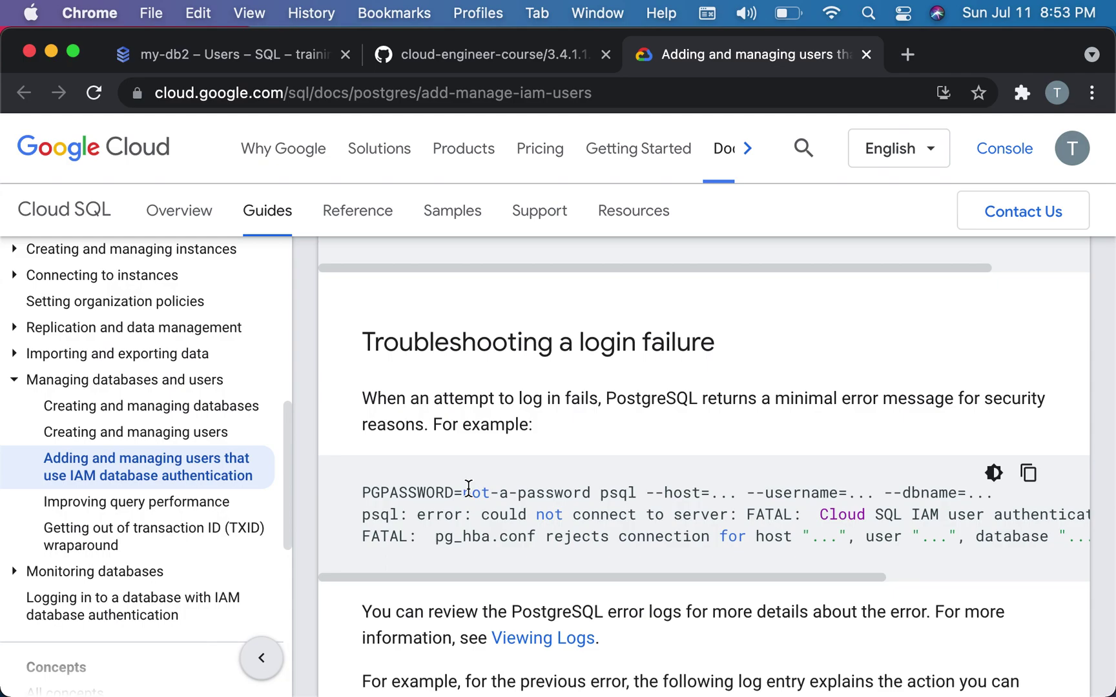
{"action": "scroll", "coordinate": [530, 519], "scroll_direction": "down", "scroll_amount": 16}
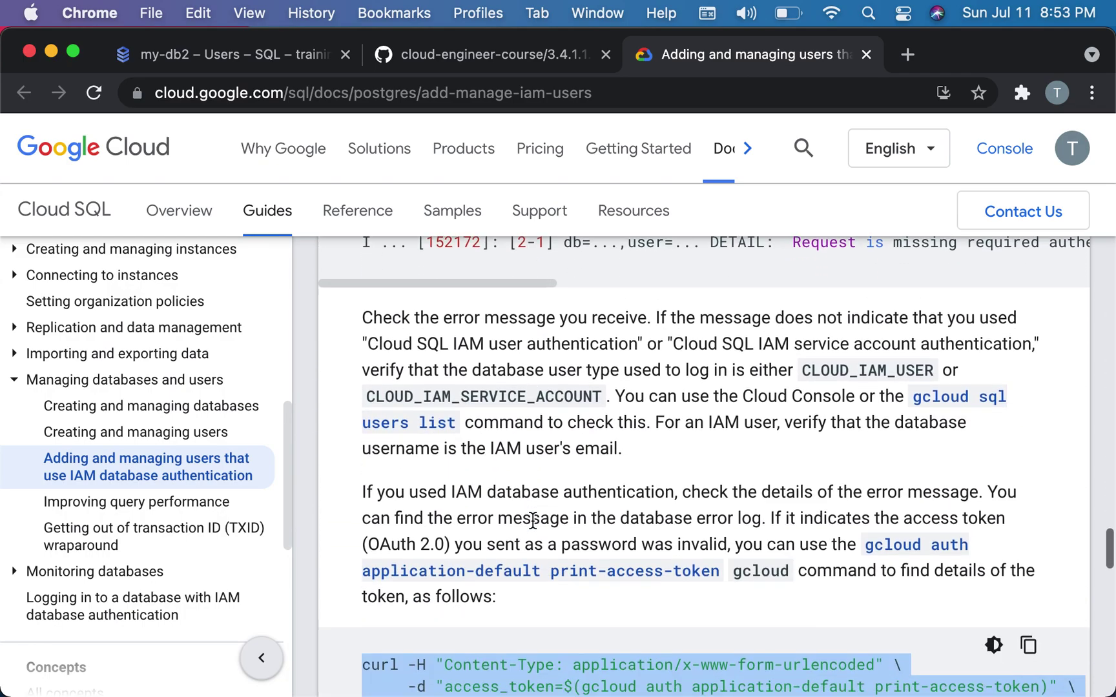
{"action": "scroll", "coordinate": [532, 524], "scroll_direction": "down", "scroll_amount": 1}
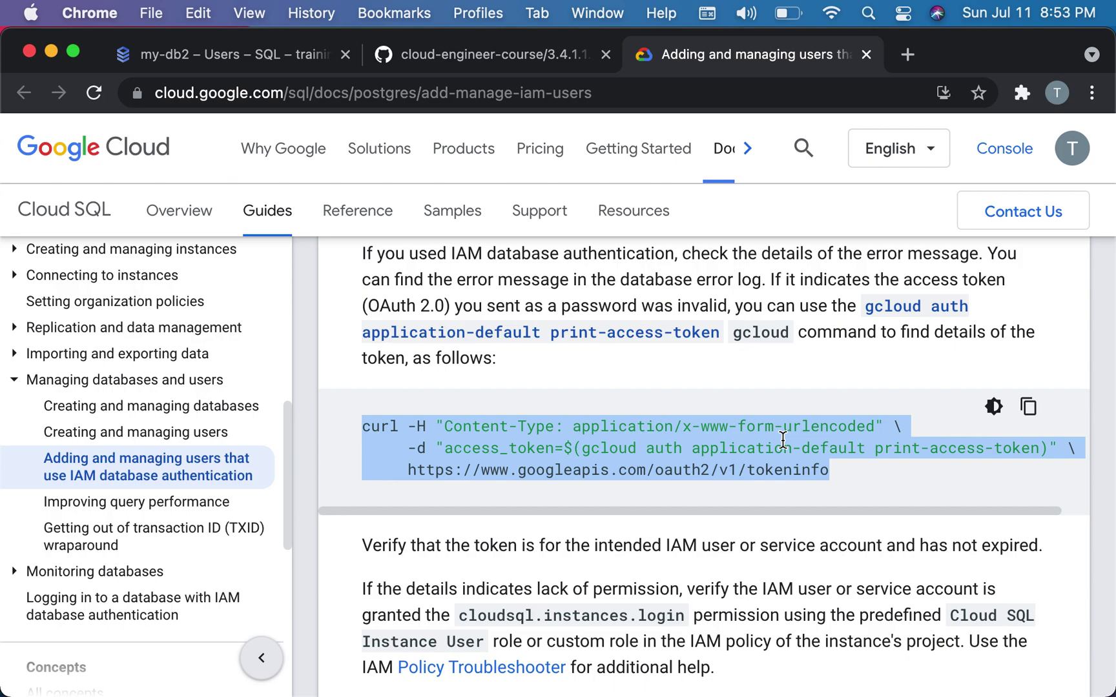
Step: Return to Terminal and run the recalled curl tokeninfo check for the application-default access token
{"action": "key", "text": "ctrl+Up"}
{"action": "left_click", "coordinate": [866, 473]}
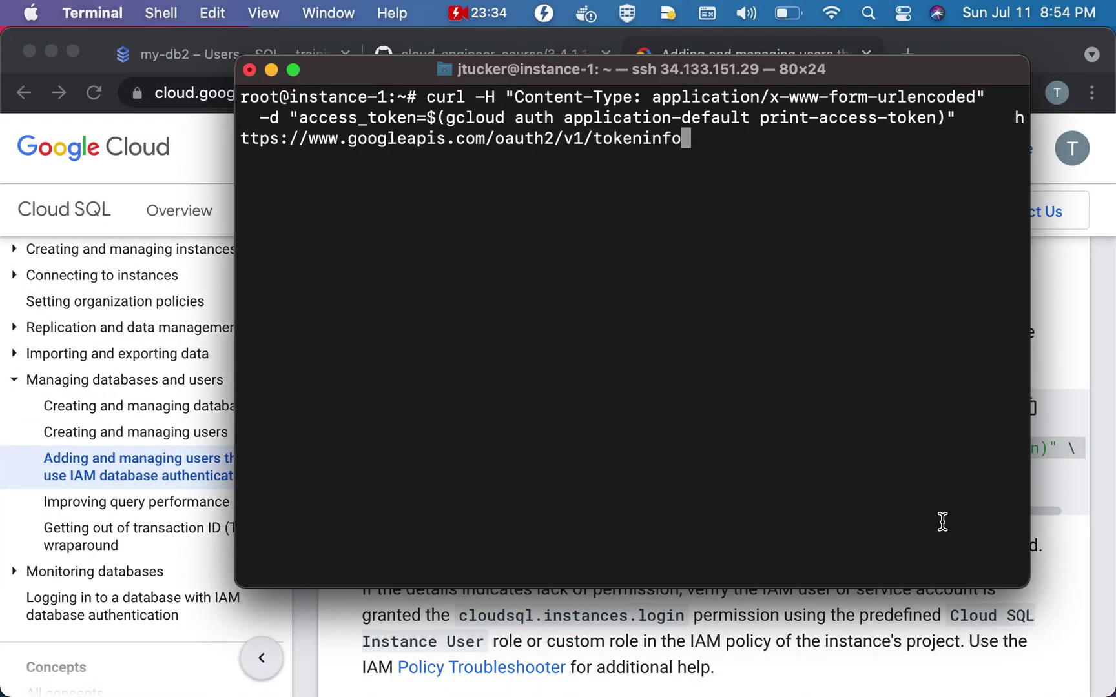
{"action": "key", "text": "Return"}
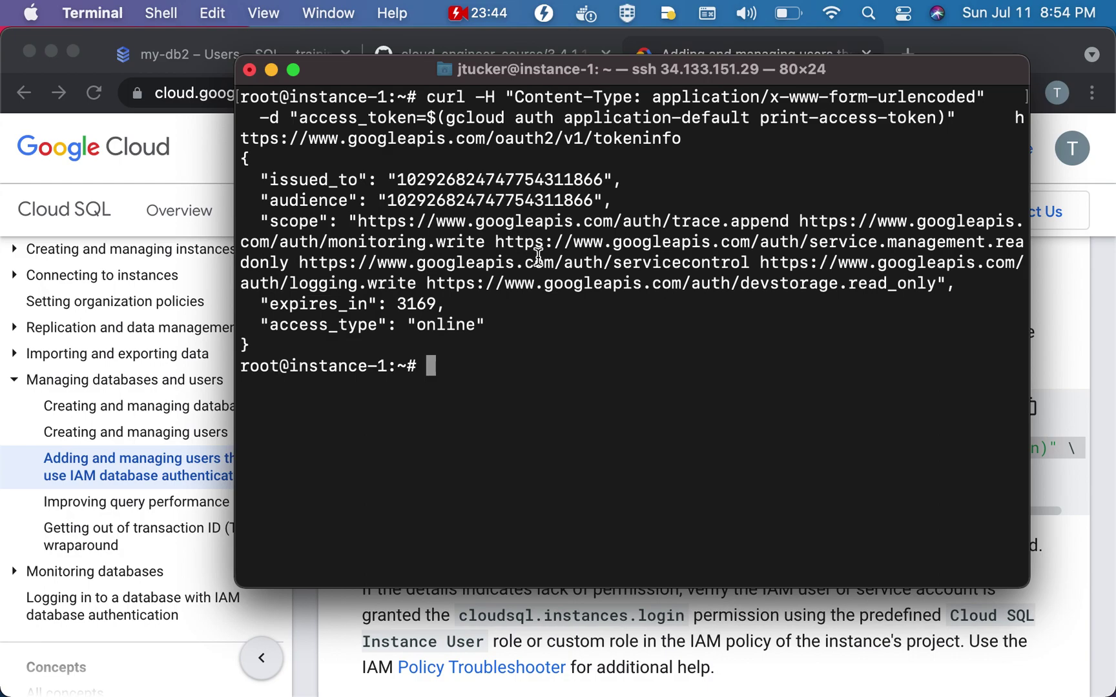
Step: Clear the terminal, rerun the tokeninfo check and highlight the scope URLs in its output
{"action": "key", "text": "Return"}
{"action": "type", "text": "clear"}
{"action": "key", "text": "Return"}
{"action": "key", "text": "Up"}
{"action": "key", "text": "Up"}
{"action": "key", "text": "Return"}
{"action": "left_click_drag", "start_coordinate": [357, 220], "coordinate": [683, 284]}
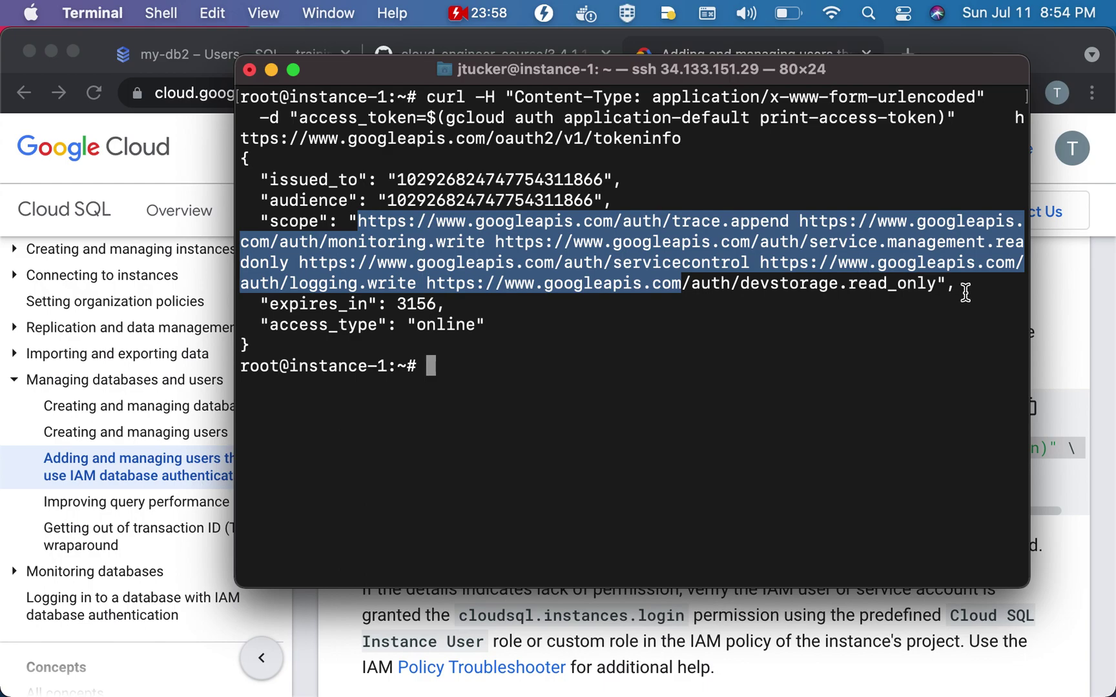
{"action": "left_click_drag", "start_coordinate": [936, 283], "coordinate": [938, 284]}
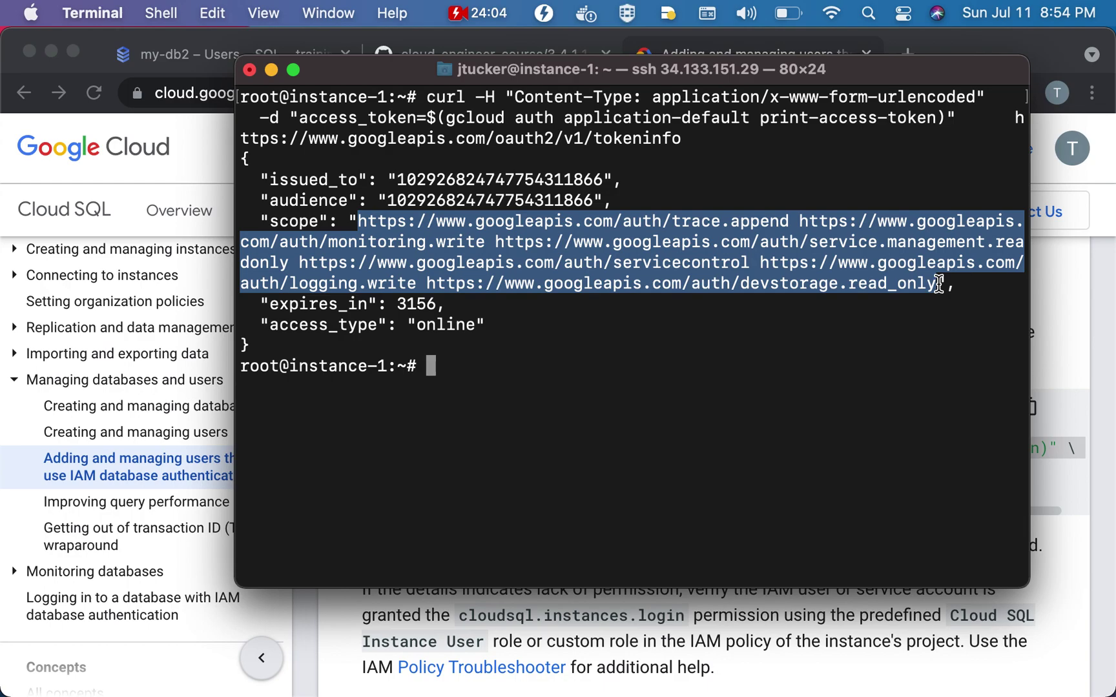
Step: Switch to the Cloud Console in Chrome and open the IAM permissions page of the training-main project
{"action": "left_click", "coordinate": [213, 64]}
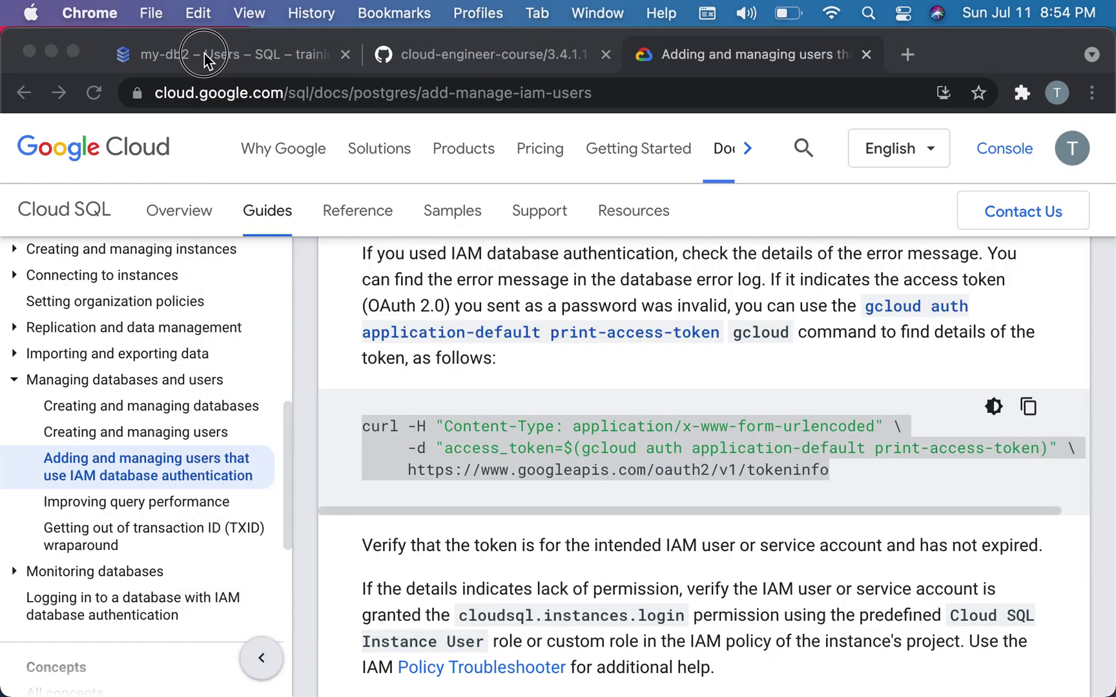
{"action": "left_click", "coordinate": [205, 57]}
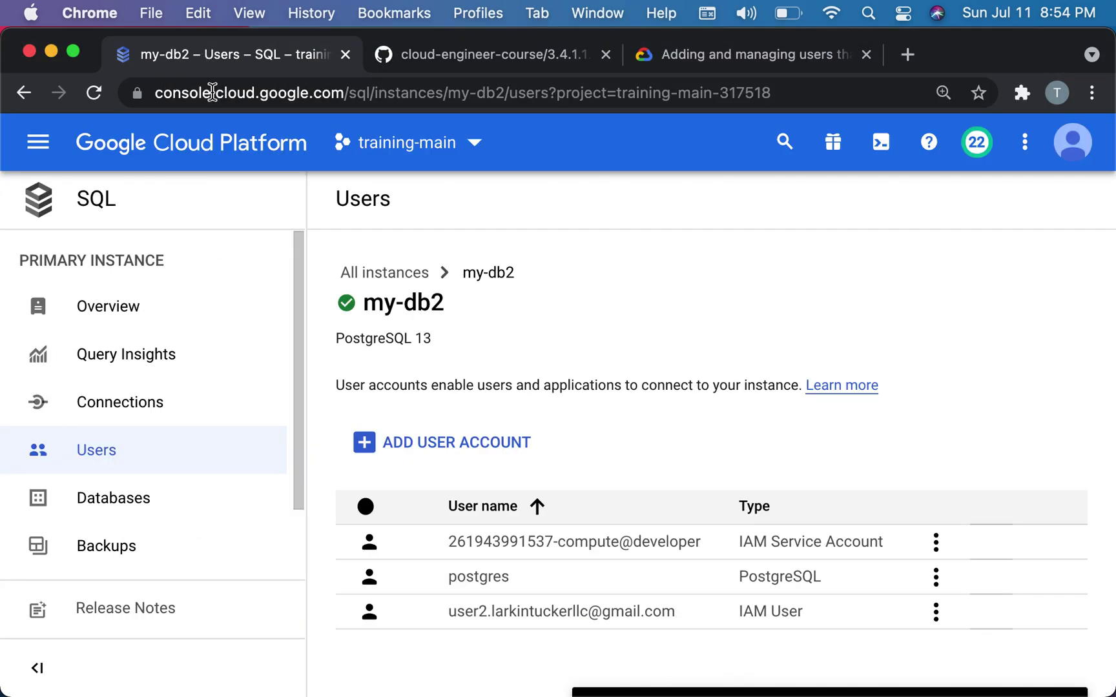
{"action": "left_click", "coordinate": [38, 142]}
{"action": "scroll", "coordinate": [126, 460], "scroll_direction": "down", "scroll_amount": 5}
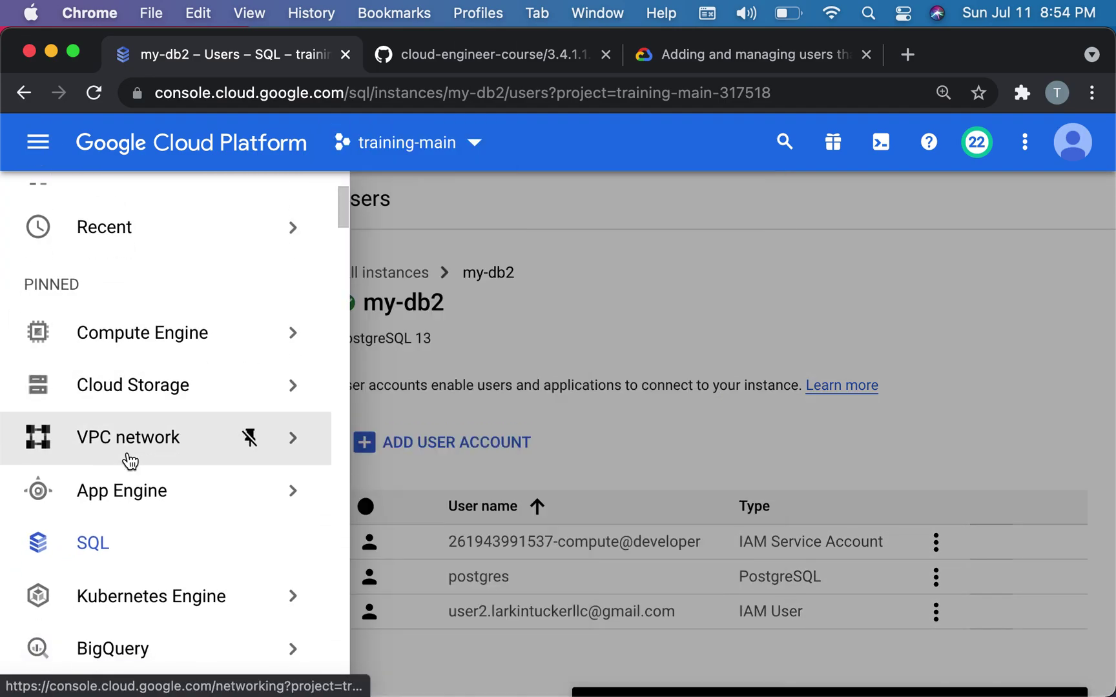
{"action": "scroll", "coordinate": [129, 460], "scroll_direction": "down", "scroll_amount": 3}
{"action": "scroll", "coordinate": [129, 461], "scroll_direction": "up", "scroll_amount": 7}
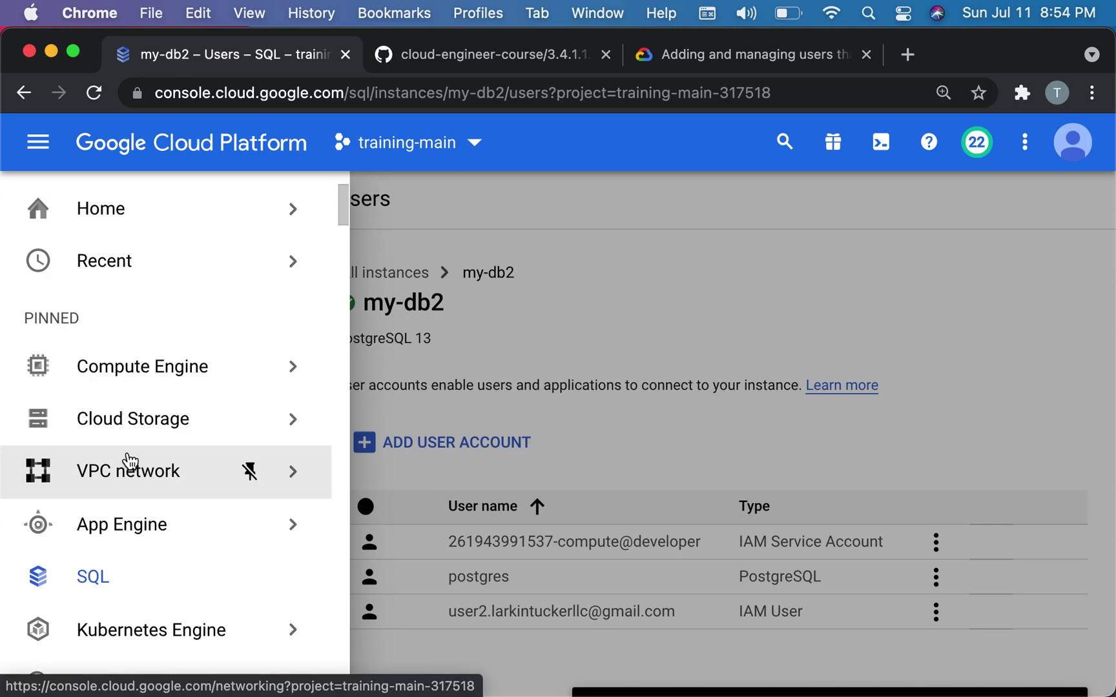
{"action": "scroll", "coordinate": [129, 460], "scroll_direction": "down", "scroll_amount": 3}
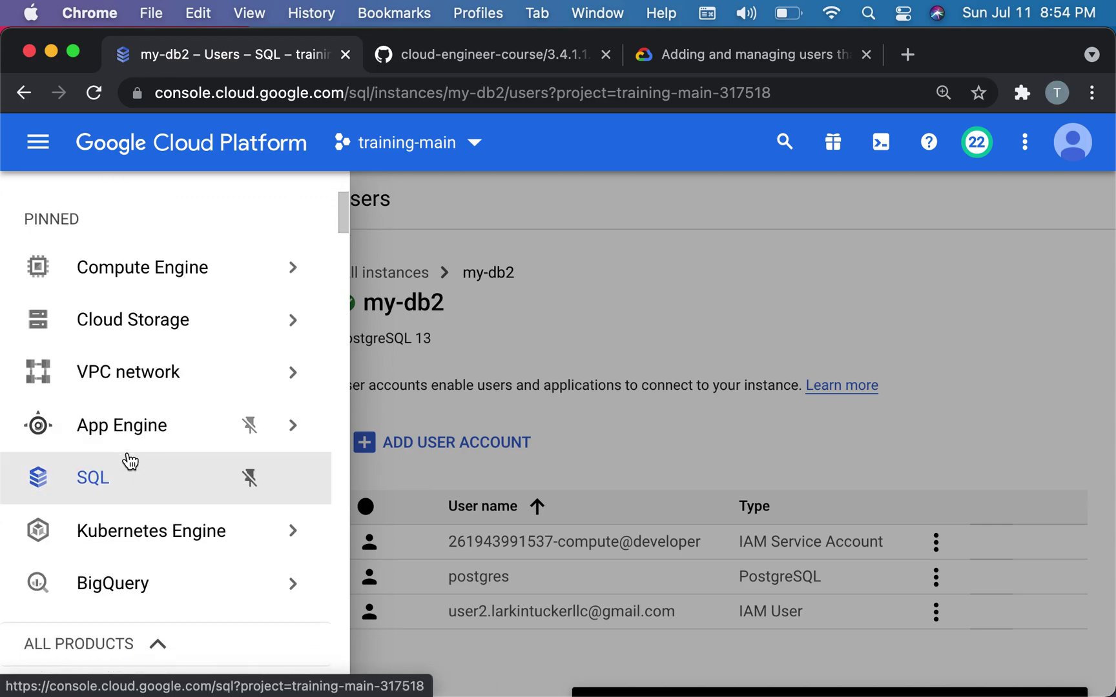
{"action": "scroll", "coordinate": [129, 460], "scroll_direction": "down", "scroll_amount": 8}
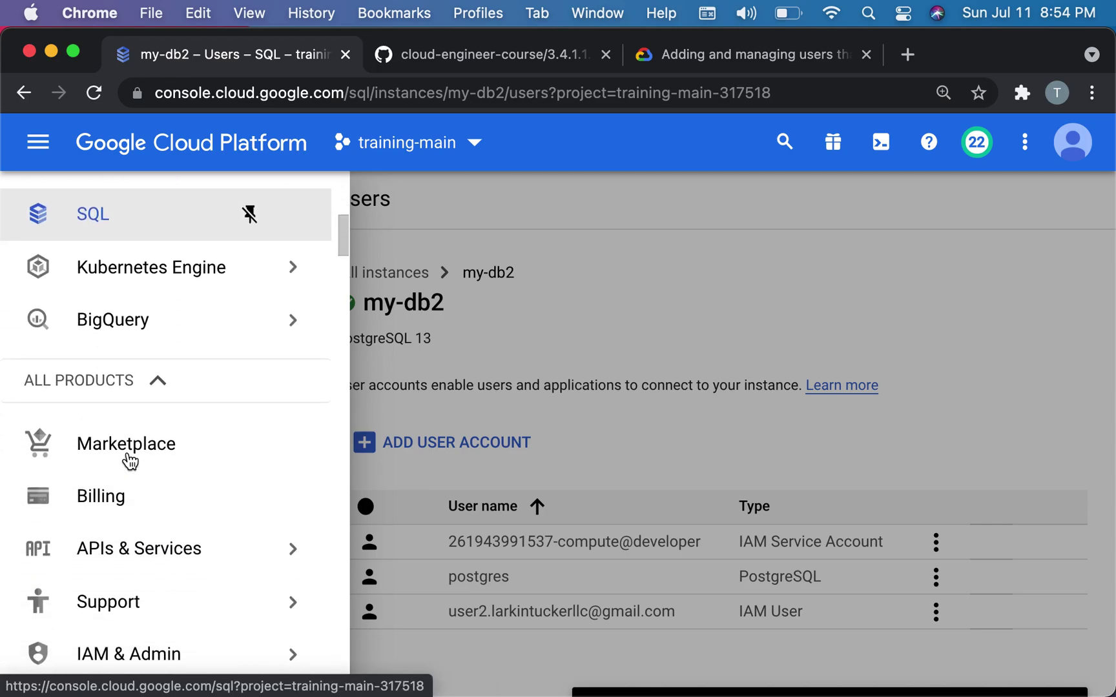
{"action": "mouse_move", "coordinate": [167, 424]}
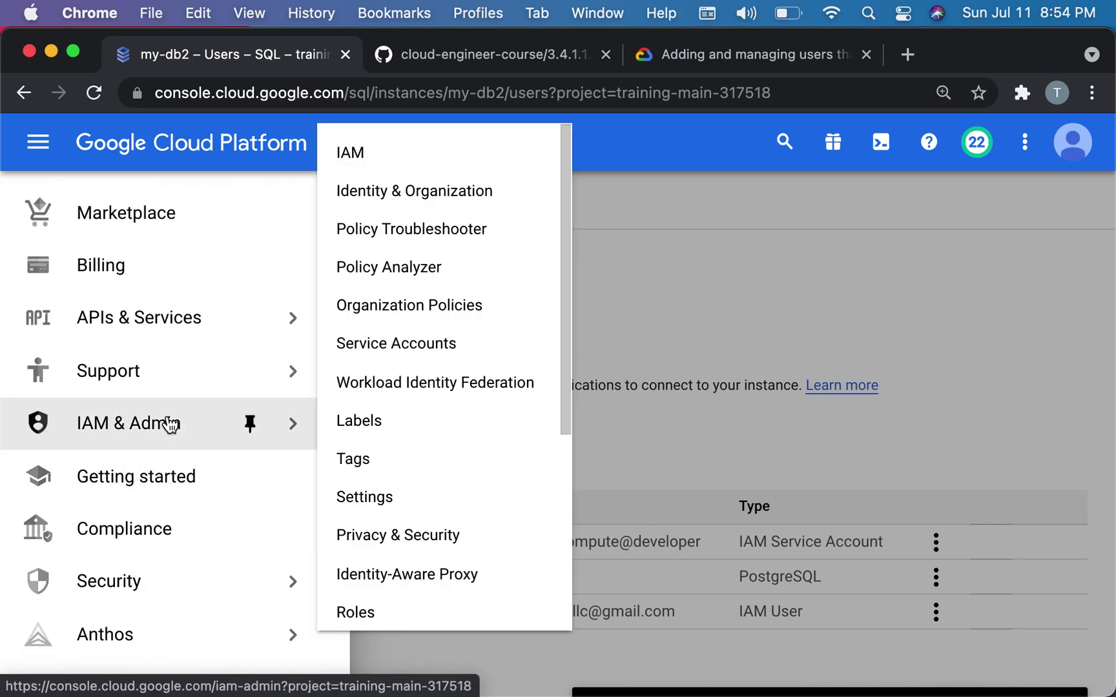
{"action": "left_click", "coordinate": [398, 167]}
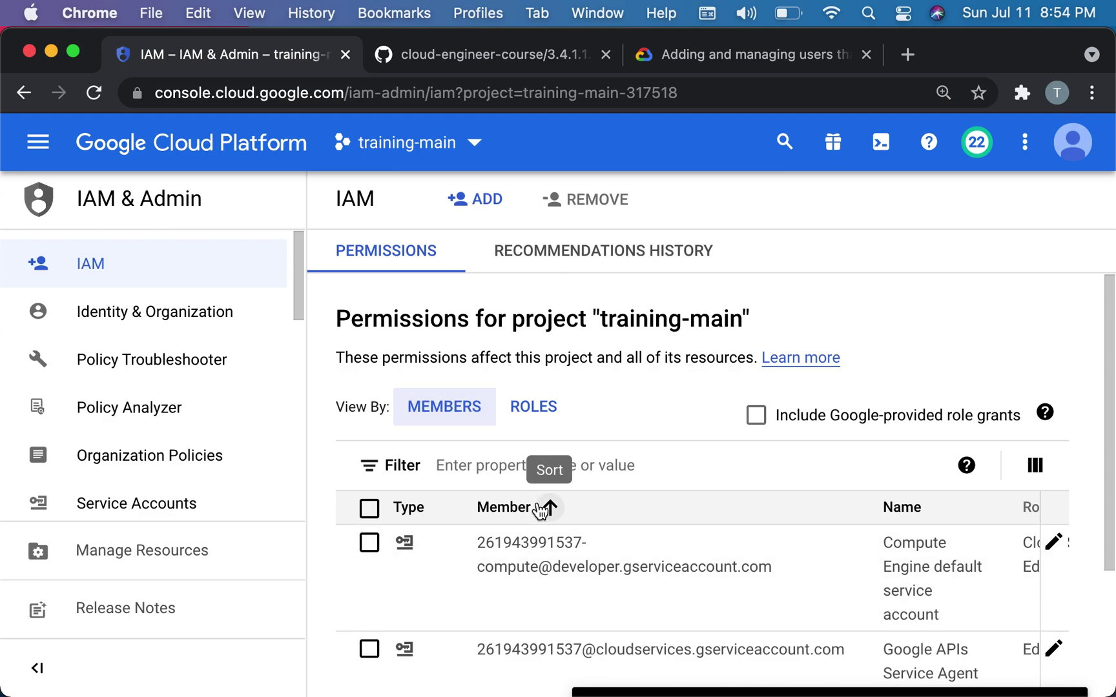
Step: Examine the roles granted to the Compute Engine default service account in the project's member list
{"action": "scroll", "coordinate": [537, 507], "scroll_direction": "down", "scroll_amount": 3}
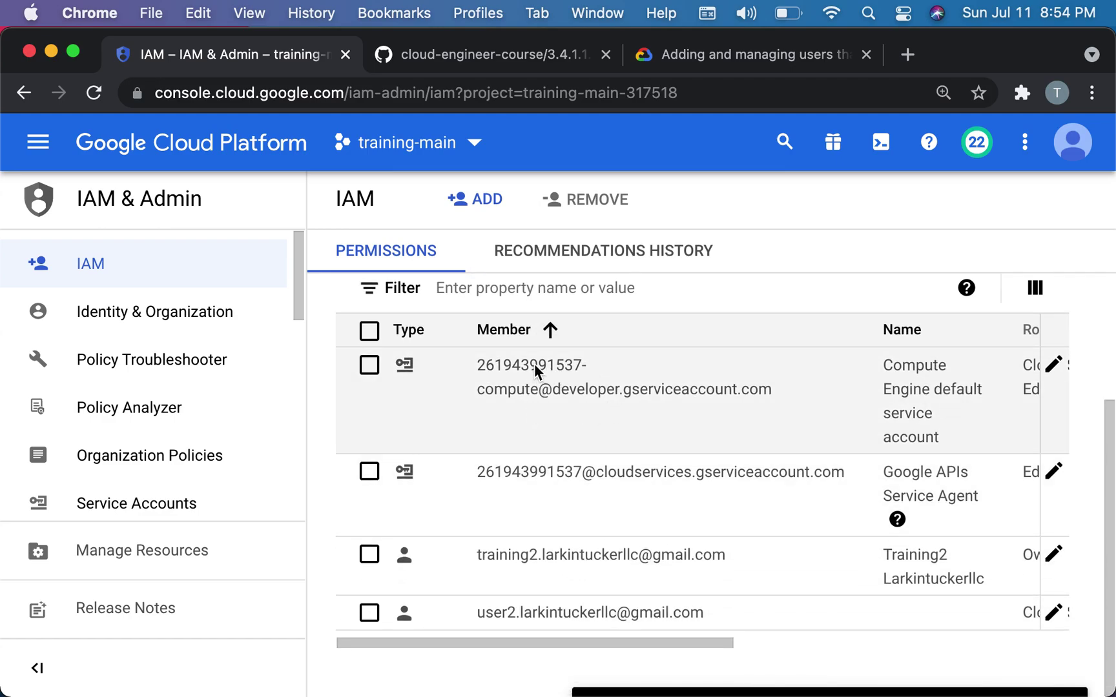
{"action": "scroll", "coordinate": [926, 409], "scroll_direction": "right", "scroll_amount": 5}
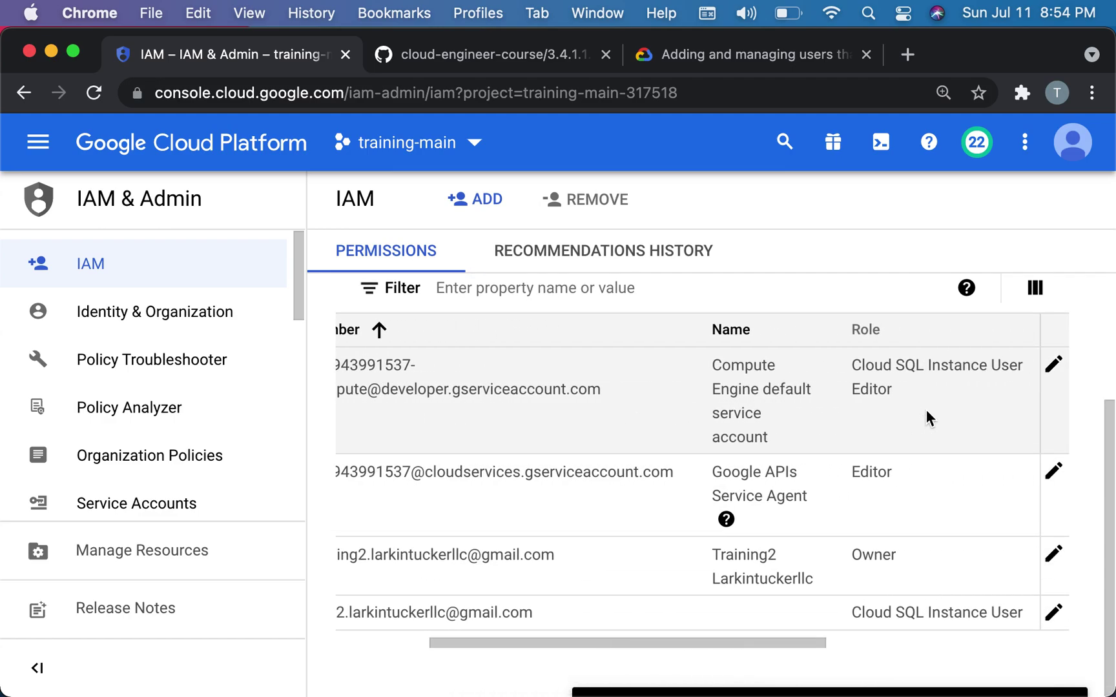
{"action": "scroll", "coordinate": [925, 418], "scroll_direction": "right", "scroll_amount": 2}
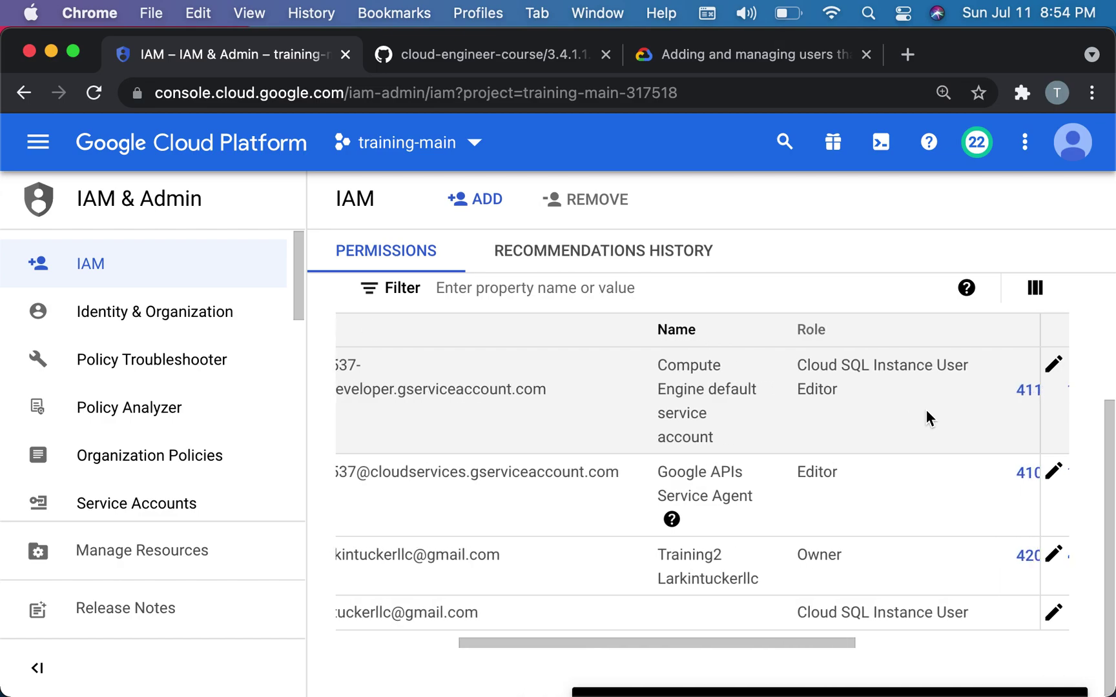
{"action": "scroll", "coordinate": [927, 414], "scroll_direction": "left", "scroll_amount": 5}
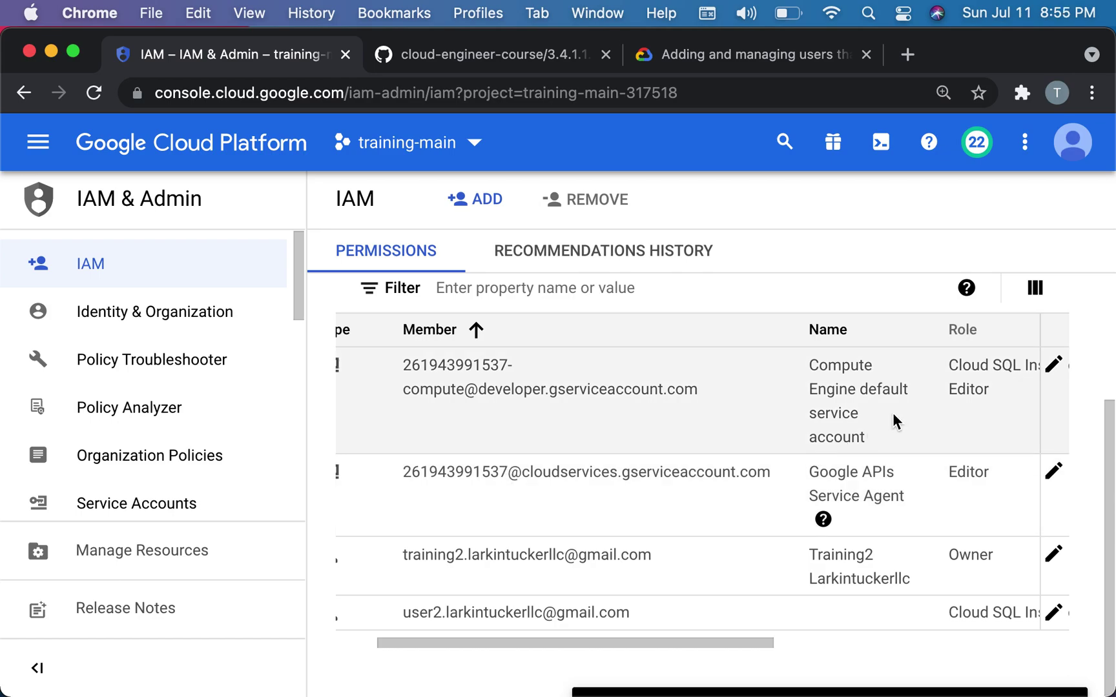
{"action": "scroll", "coordinate": [894, 421], "scroll_direction": "right", "scroll_amount": 2}
{"action": "scroll", "coordinate": [894, 420], "scroll_direction": "right", "scroll_amount": 8}
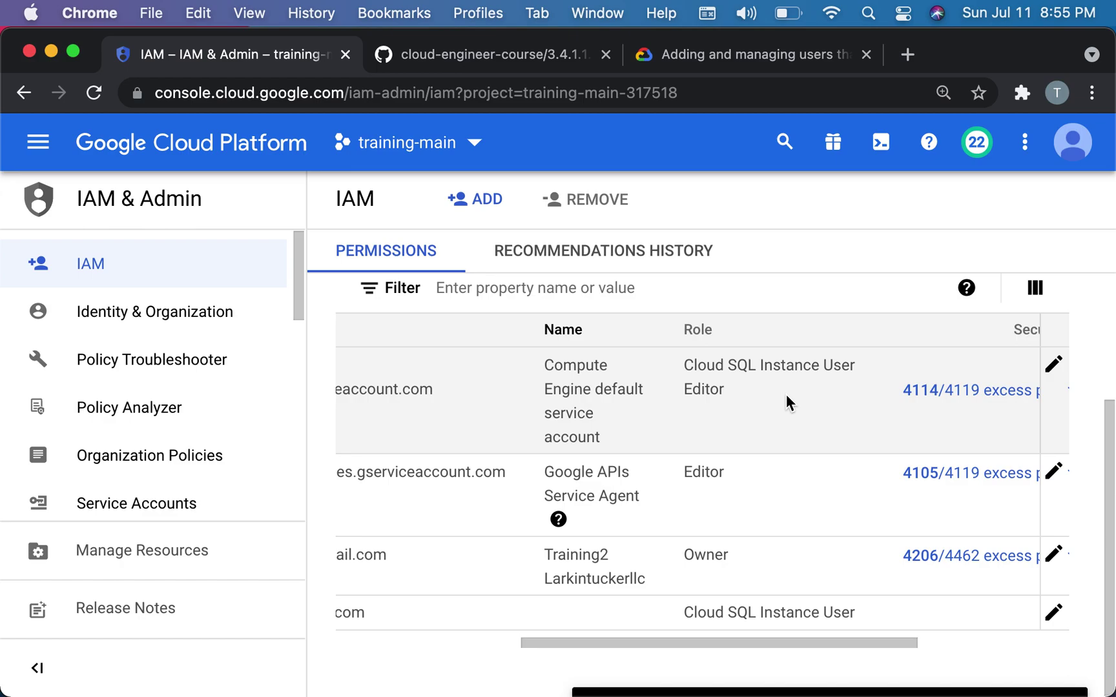
{"action": "scroll", "coordinate": [785, 394], "scroll_direction": "left", "scroll_amount": 11}
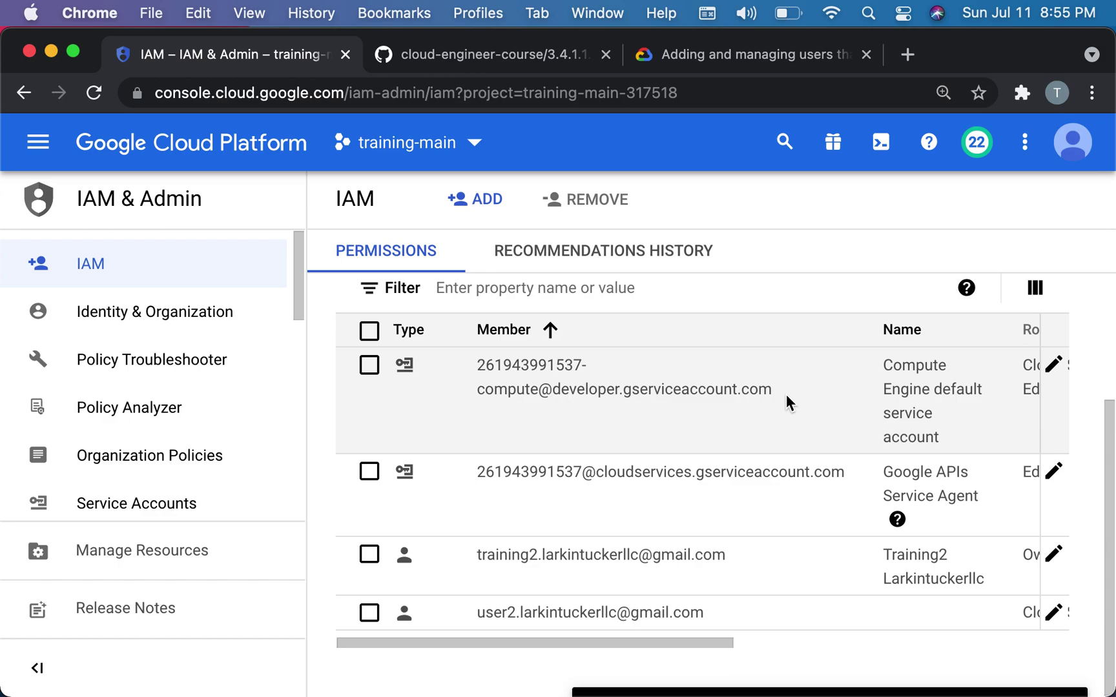
Step: Return to Terminal, exit the root shell and the SSH session on instance-1, and close the Terminal window
{"action": "key", "text": "ctrl+Up"}
{"action": "left_click", "coordinate": [490, 393]}
{"action": "left_click", "coordinate": [811, 524]}
{"action": "type", "text": "exit"}
{"action": "key", "text": "Return"}
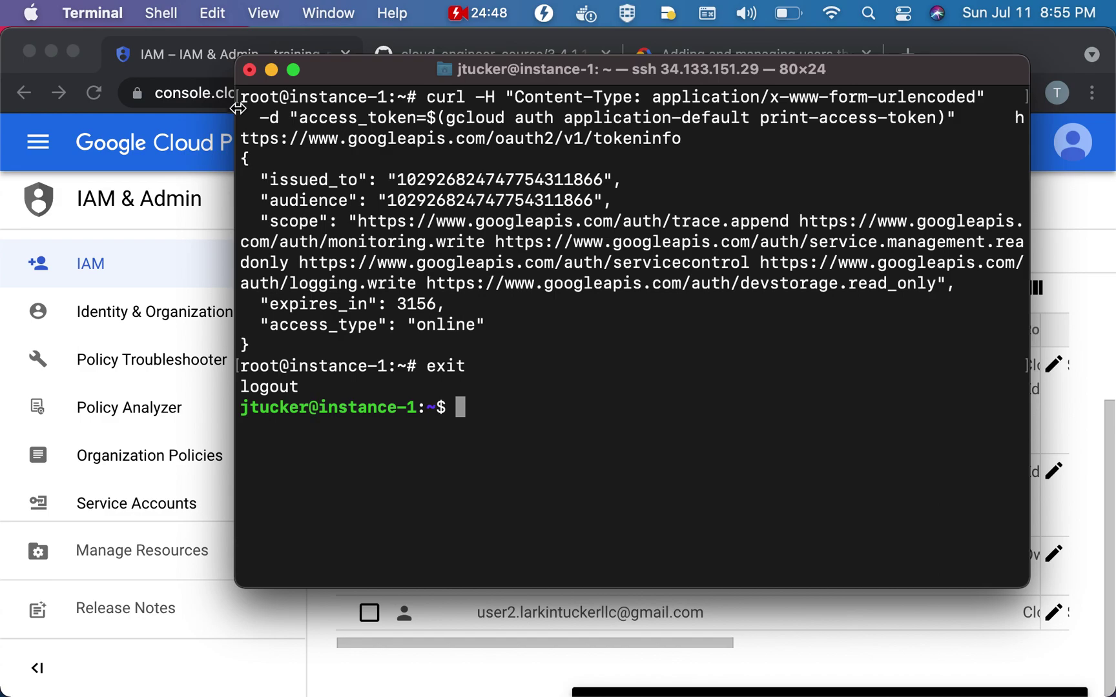
{"action": "type", "text": "exit"}
{"action": "key", "text": "Return"}
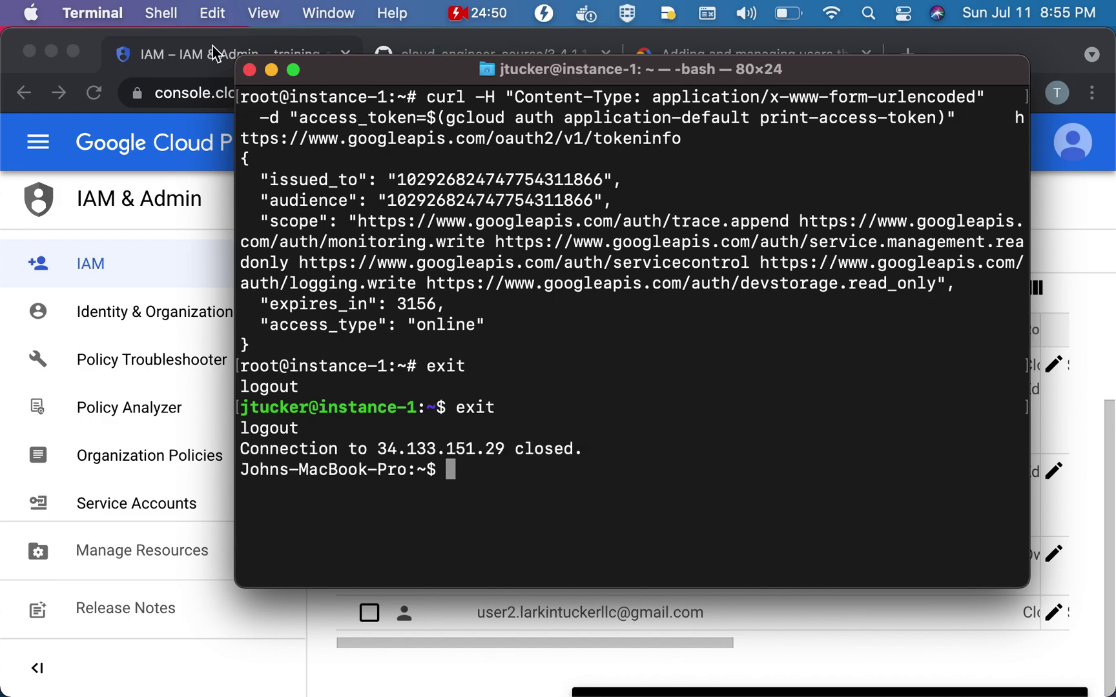
{"action": "left_click", "coordinate": [250, 71]}
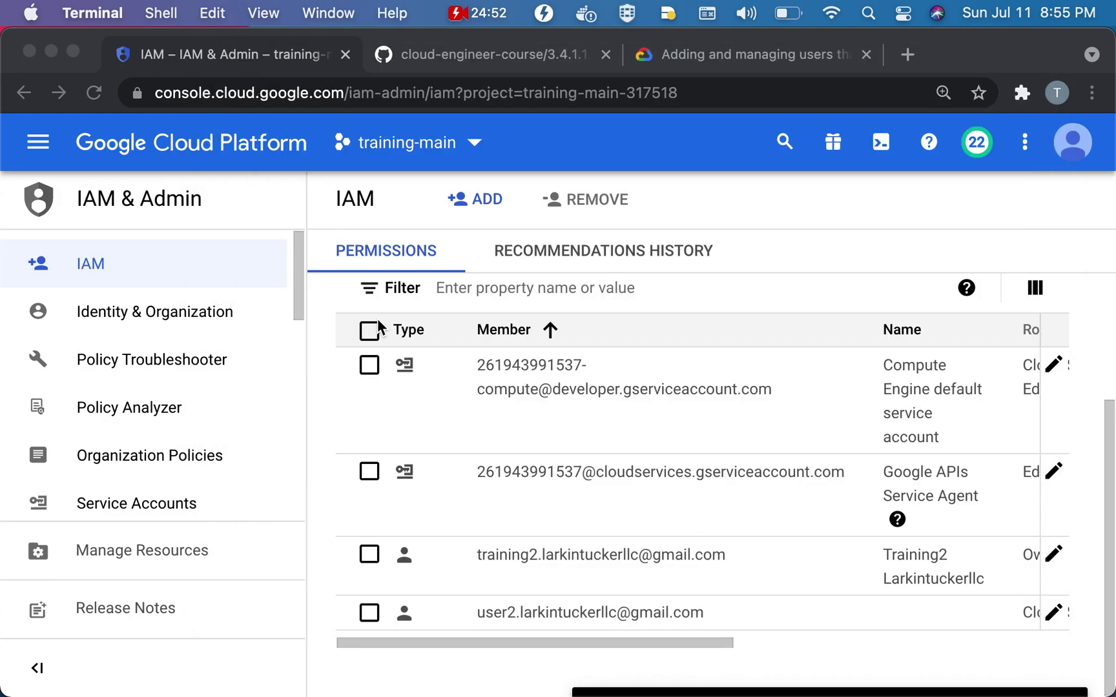
Step: Switch to the Cloud Console in Chrome and open the Compute Engine VM instances page of the training-main project
{"action": "left_click", "coordinate": [39, 144]}
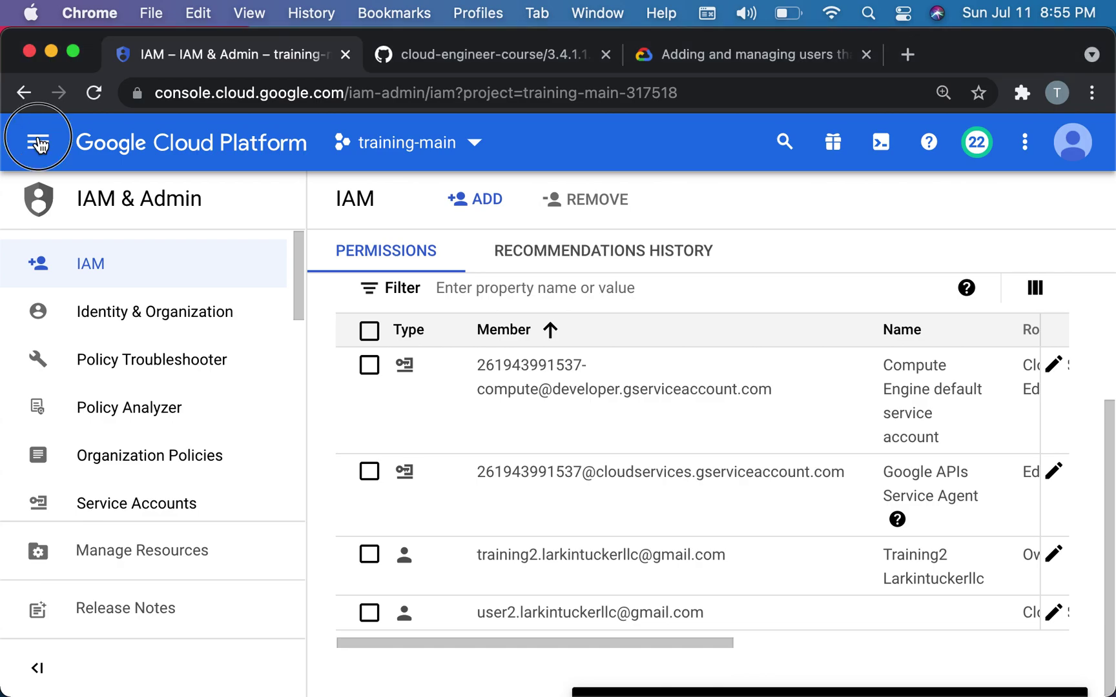
{"action": "left_click", "coordinate": [39, 143]}
{"action": "mouse_move", "coordinate": [70, 194]}
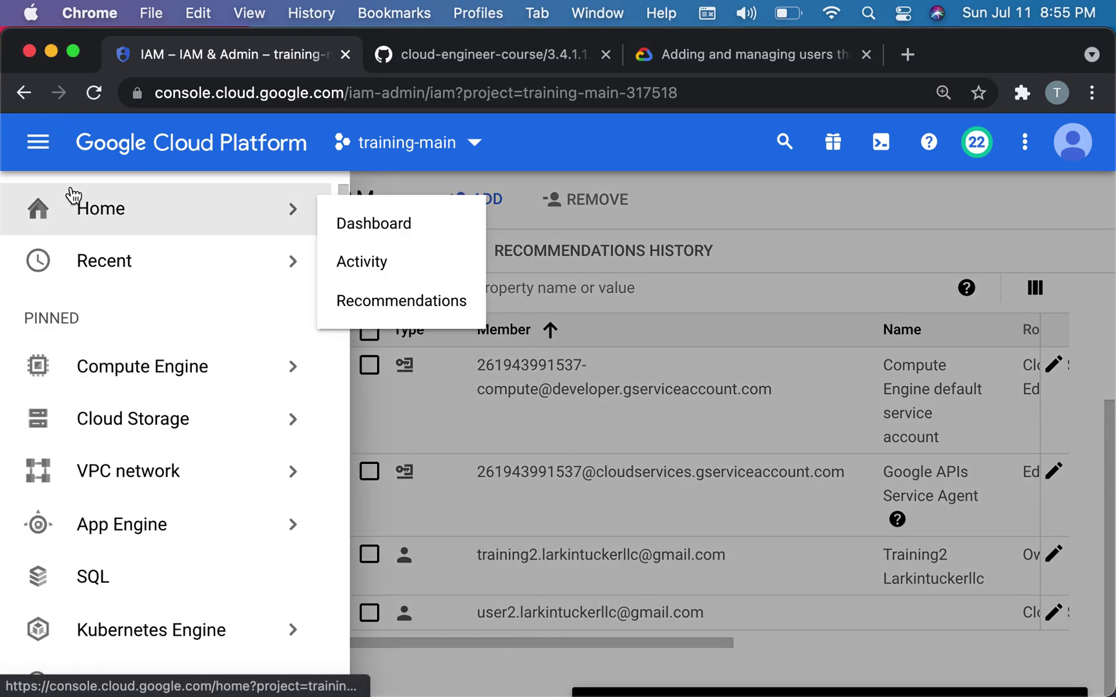
{"action": "mouse_move", "coordinate": [218, 369]}
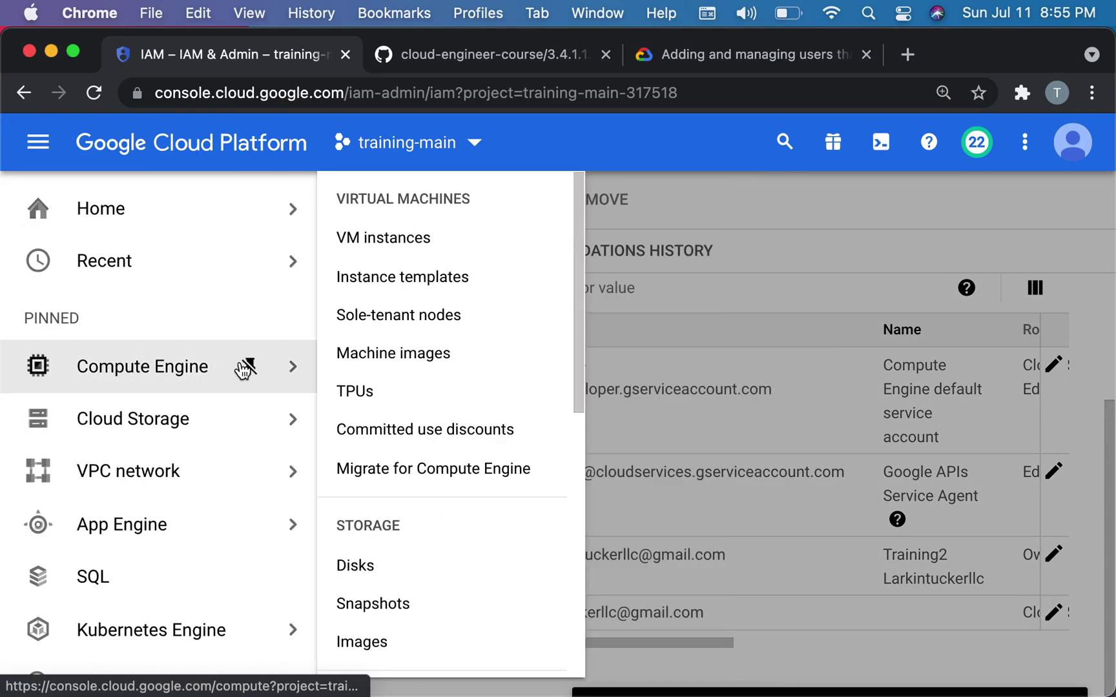
{"action": "left_click", "coordinate": [390, 240]}
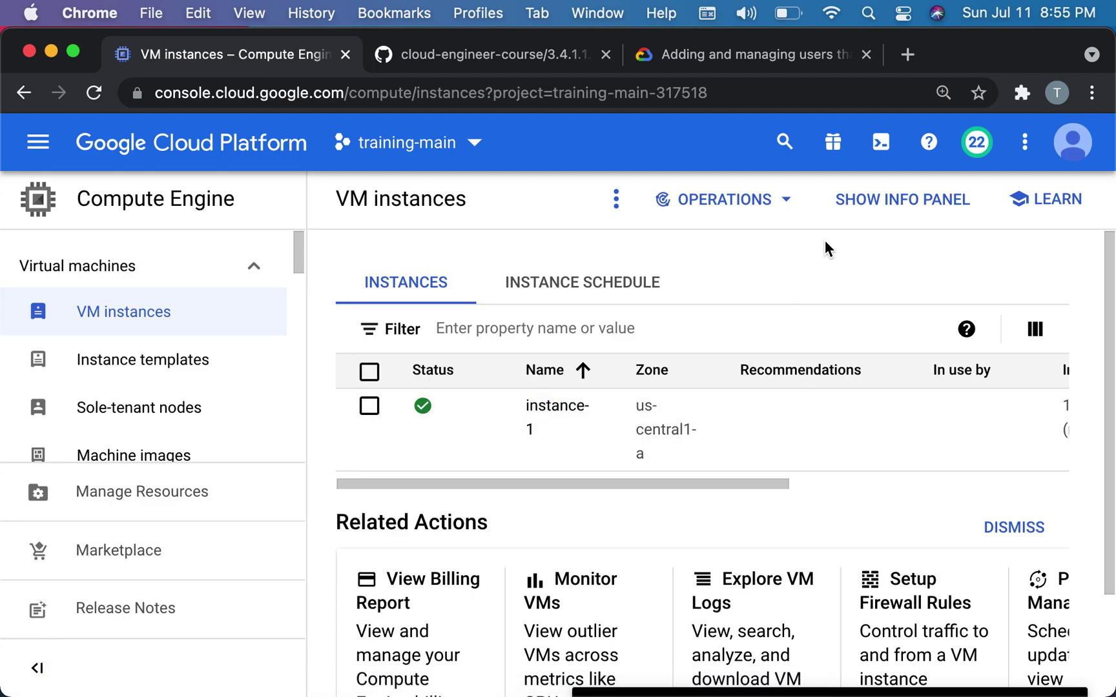
{"action": "left_click", "coordinate": [616, 199]}
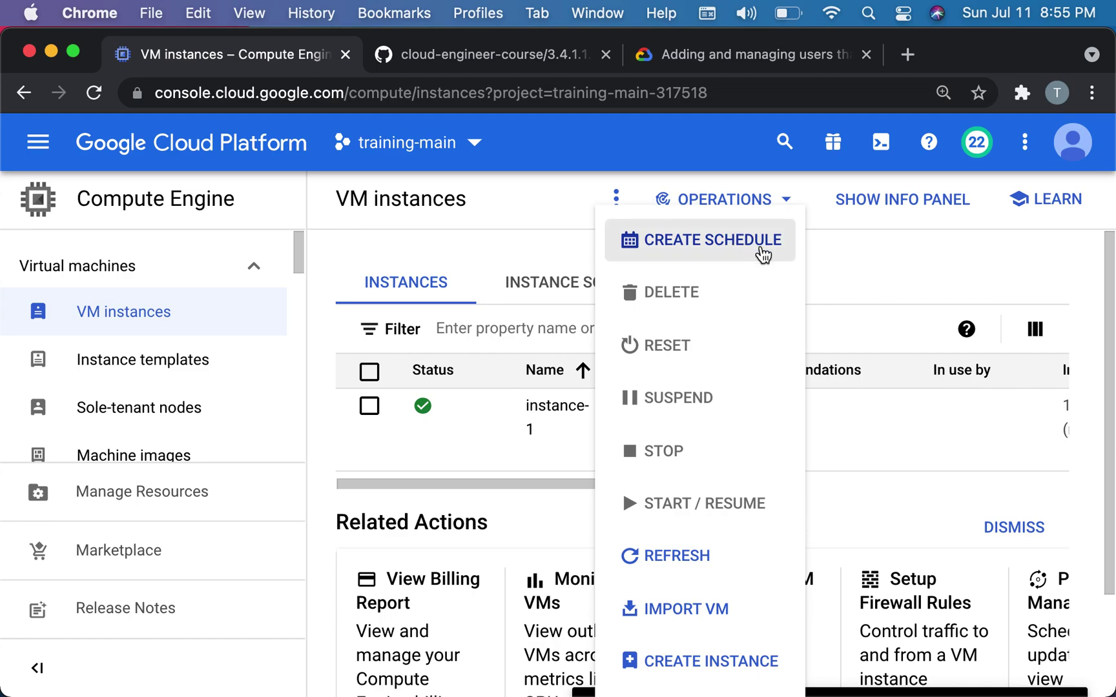
{"action": "key", "text": "Escape"}
{"action": "left_click", "coordinate": [786, 278]}
{"action": "left_click", "coordinate": [783, 201]}
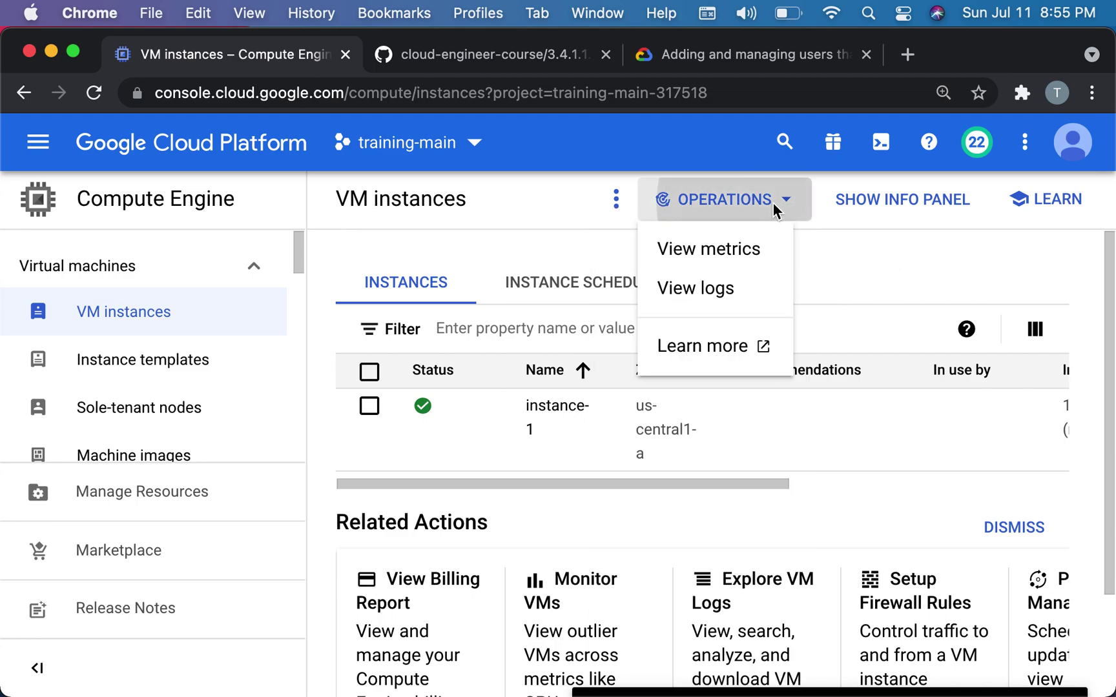
{"action": "left_click", "coordinate": [676, 206]}
{"action": "left_click", "coordinate": [617, 200]}
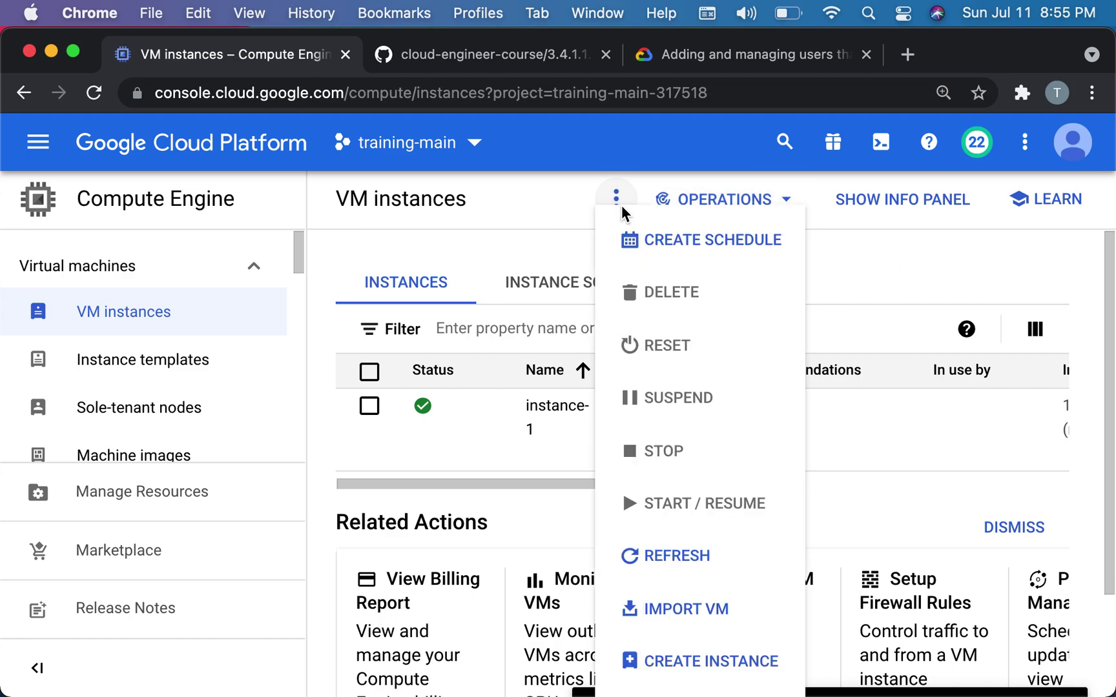
{"action": "left_click", "coordinate": [901, 276]}
{"action": "scroll", "coordinate": [927, 266], "scroll_direction": "down", "scroll_amount": 1}
{"action": "scroll", "coordinate": [927, 266], "scroll_direction": "up", "scroll_amount": 1}
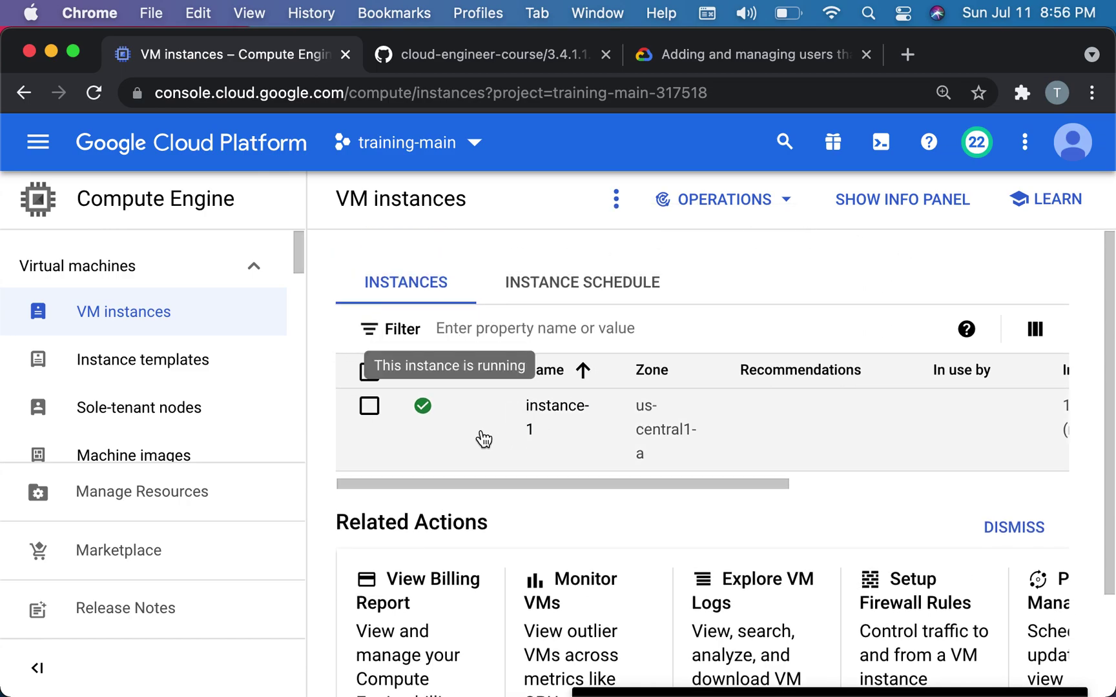
Step: Create a new VM instance named instance-2 whose access scopes allow full access to all Cloud APIs
{"action": "left_click", "coordinate": [792, 195]}
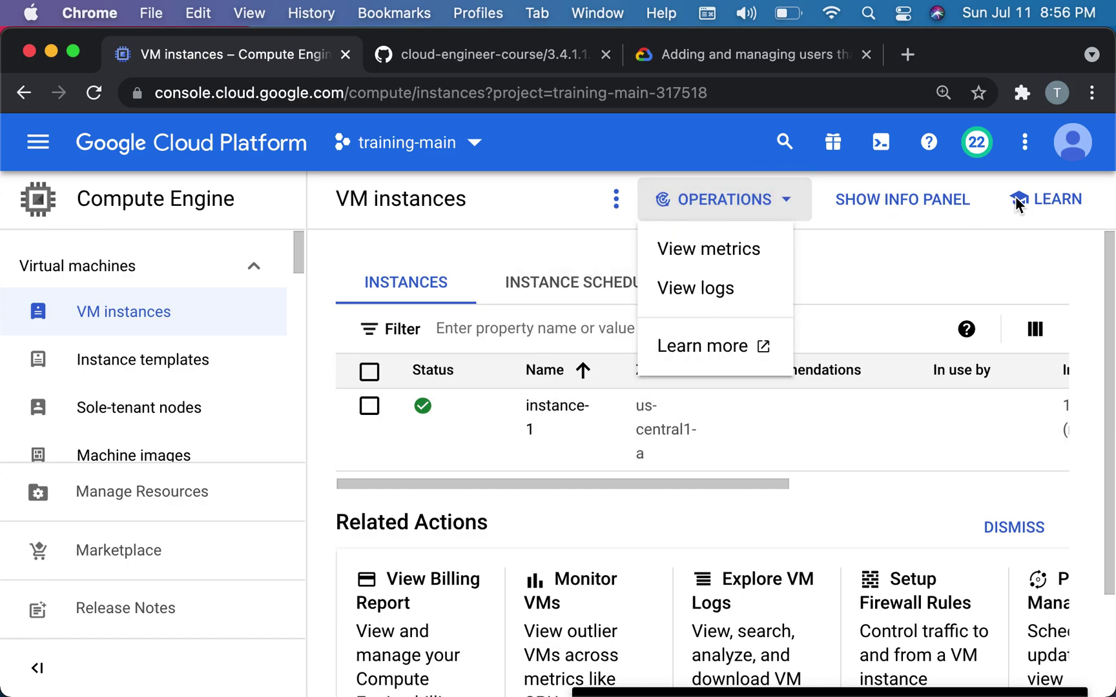
{"action": "left_click", "coordinate": [615, 201]}
{"action": "left_click", "coordinate": [616, 200]}
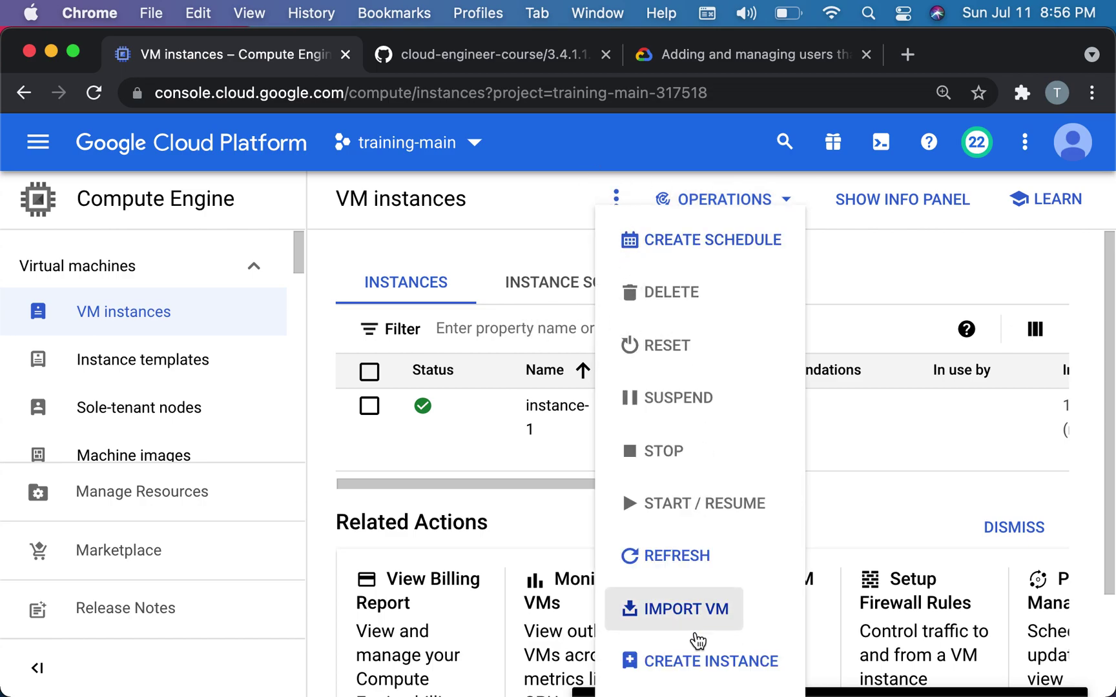
{"action": "left_click", "coordinate": [687, 659]}
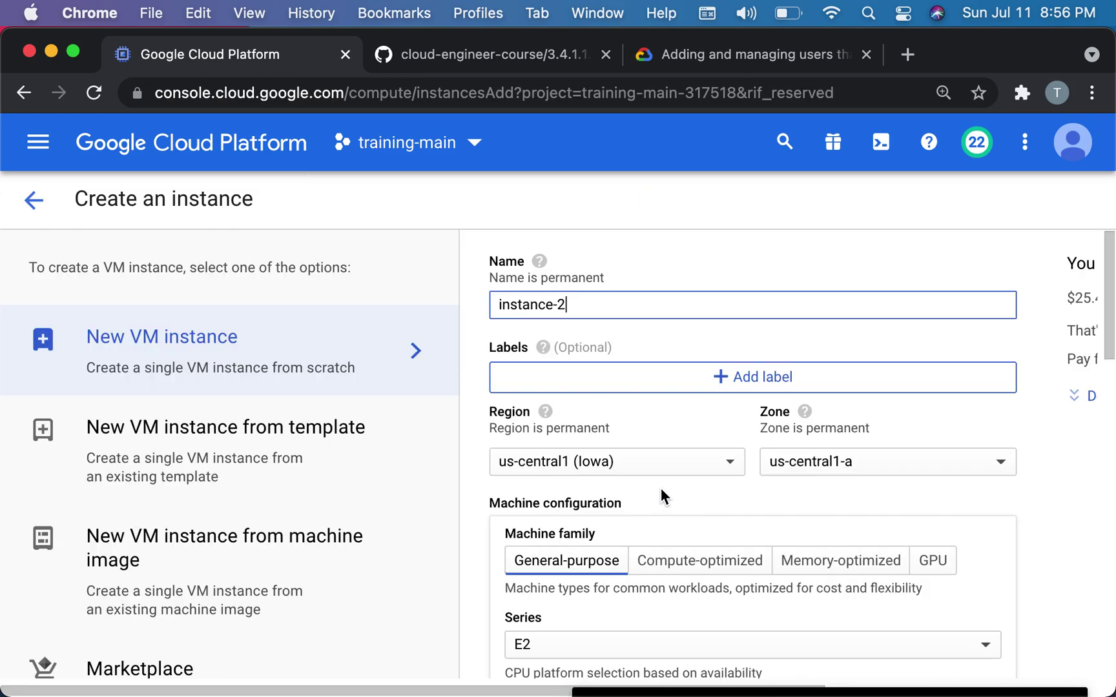
{"action": "scroll", "coordinate": [726, 528], "scroll_direction": "down", "scroll_amount": 10}
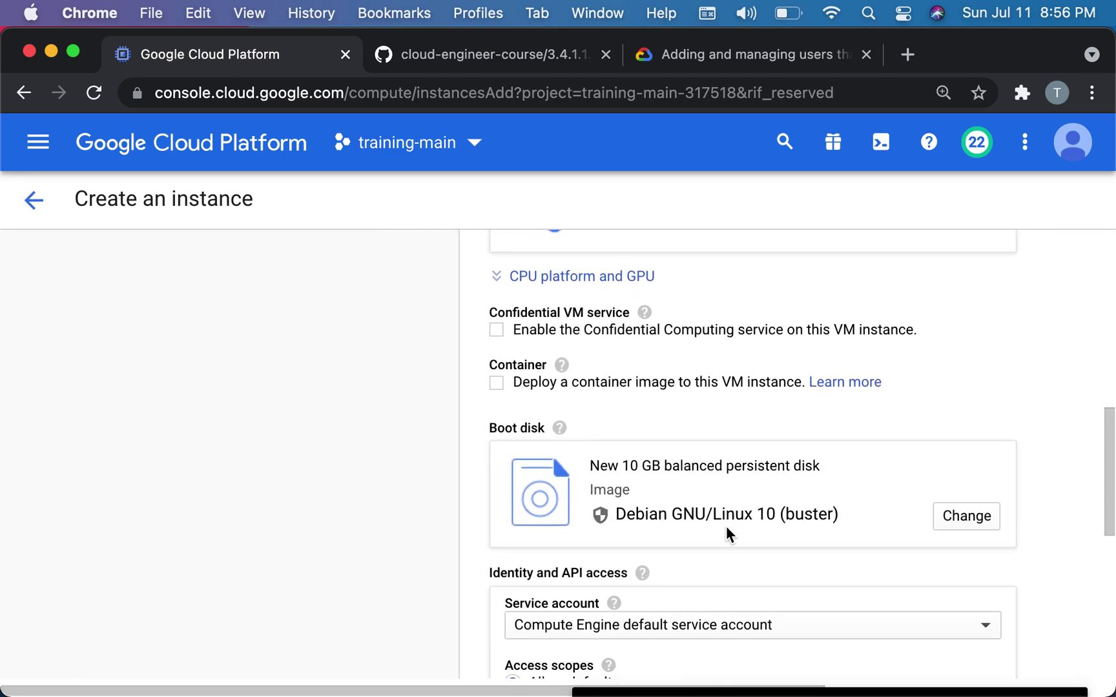
{"action": "scroll", "coordinate": [726, 526], "scroll_direction": "down", "scroll_amount": 3}
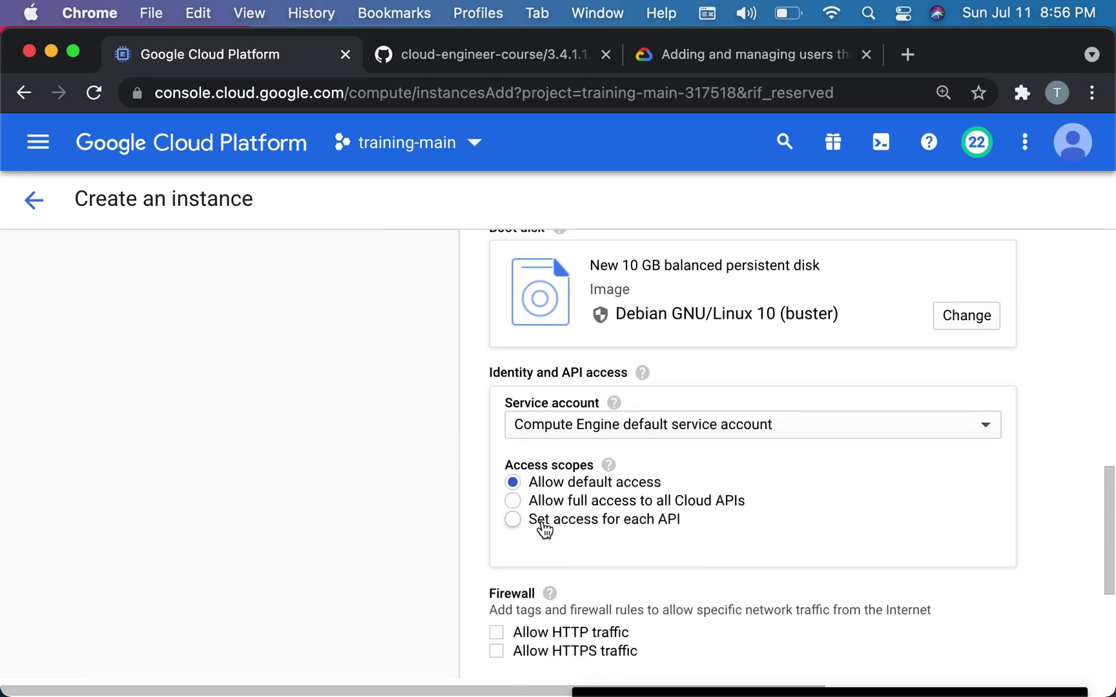
{"action": "left_click", "coordinate": [542, 503]}
{"action": "key", "text": "ctrl+Up"}
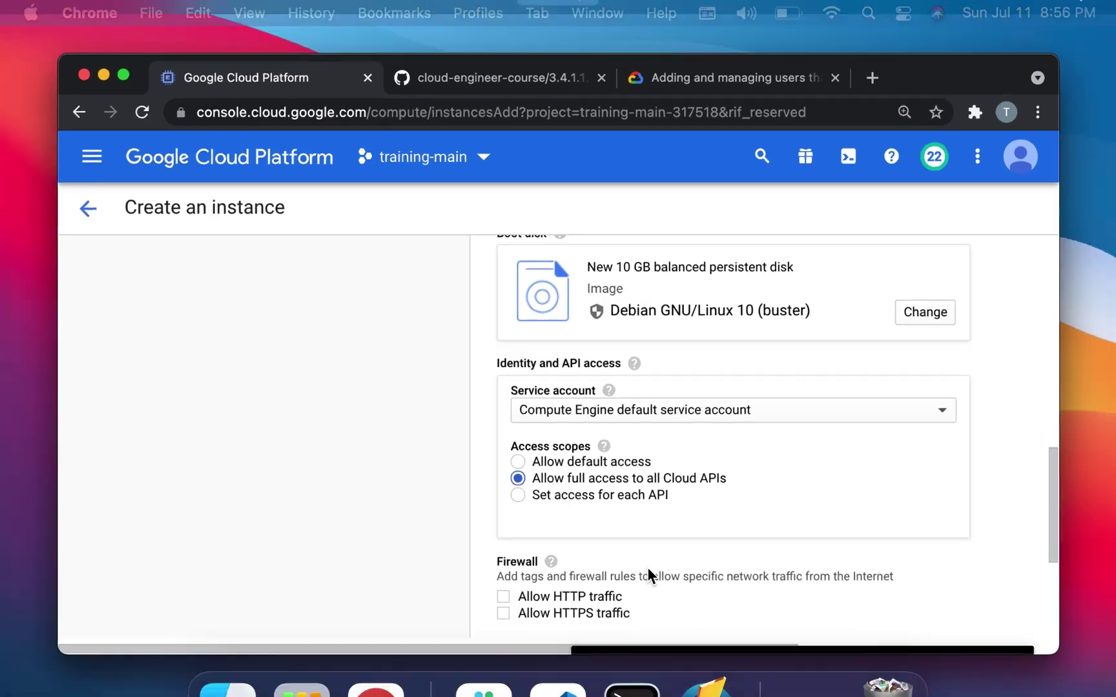
{"action": "left_click", "coordinate": [683, 535]}
{"action": "scroll", "coordinate": [693, 528], "scroll_direction": "down", "scroll_amount": 5}
{"action": "left_click", "coordinate": [503, 509]}
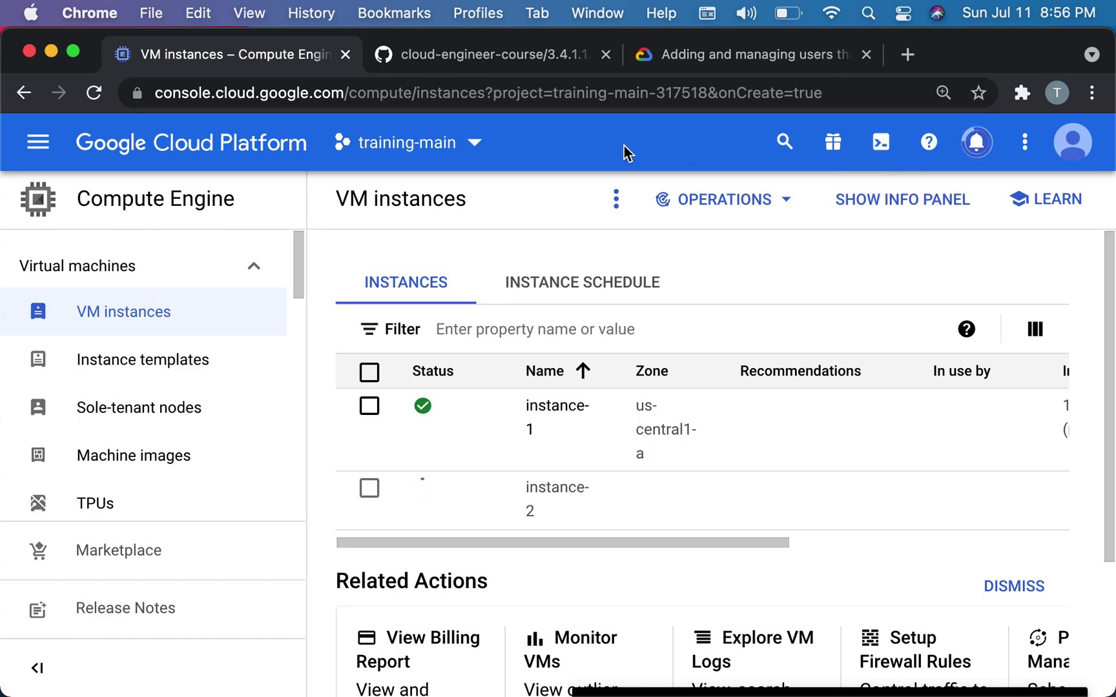
{"action": "key", "text": "ctrl+Up"}
{"action": "left_click", "coordinate": [813, 668]}
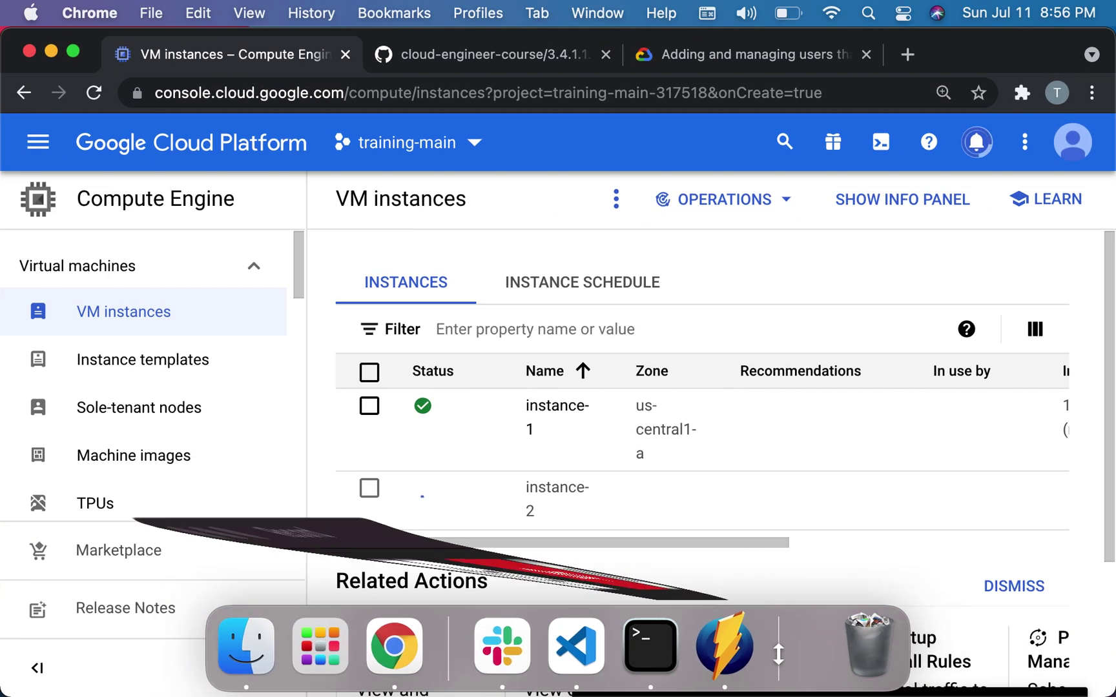
{"action": "left_click", "coordinate": [335, 573]}
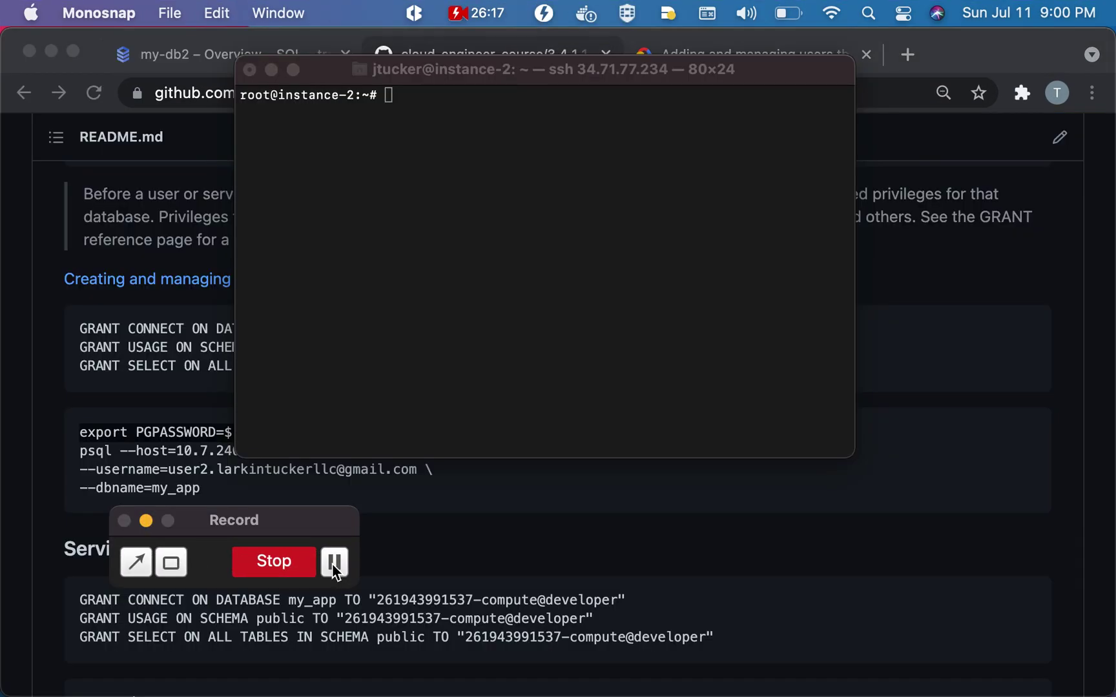
Step: In the root shell on instance-2, export PGPASSWORD from the output of gcloud auth print-access-token
{"action": "left_click", "coordinate": [492, 339]}
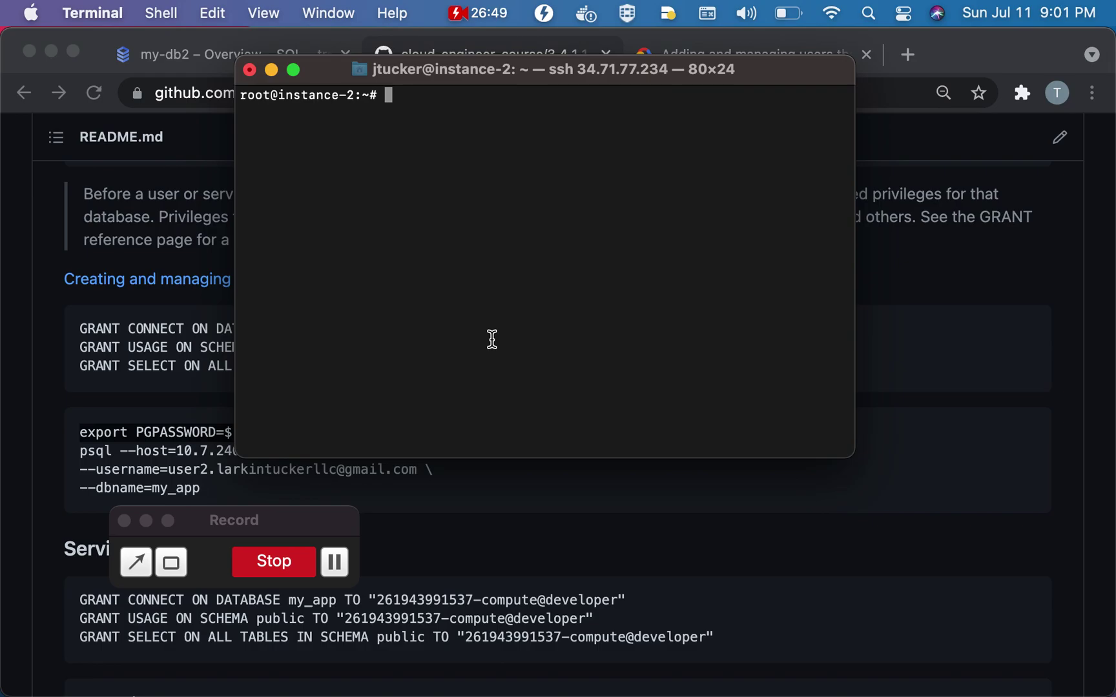
{"action": "key", "text": "Up"}
{"action": "key", "text": "Up"}
{"action": "key", "text": "Return"}
Step: Connect with psql to my_app on host 34.134.63.147 as the Compute Engine default service account
{"action": "key", "text": "Up"}
{"action": "key", "text": "Up"}
{"action": "key", "text": "Up"}
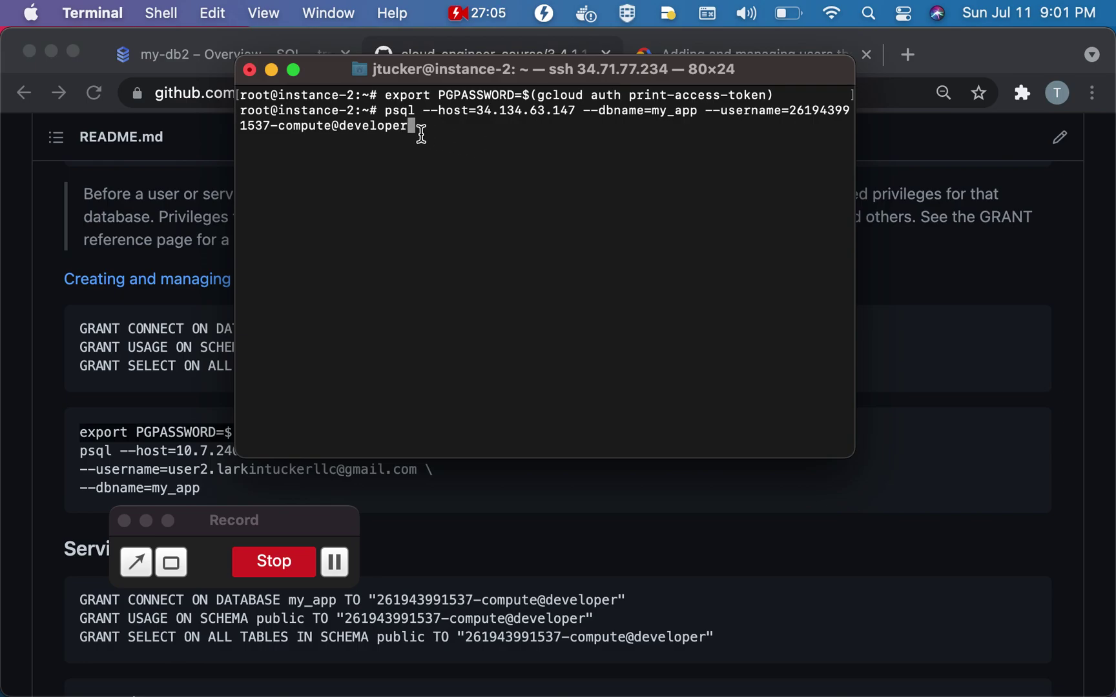
{"action": "key", "text": "Return"}
Step: List the tables of my_app with \dt and query all rows with select * from persons
{"action": "type", "text": "s"}
{"action": "key", "text": "BackSpace"}
{"action": "type", "text": "\\dt"}
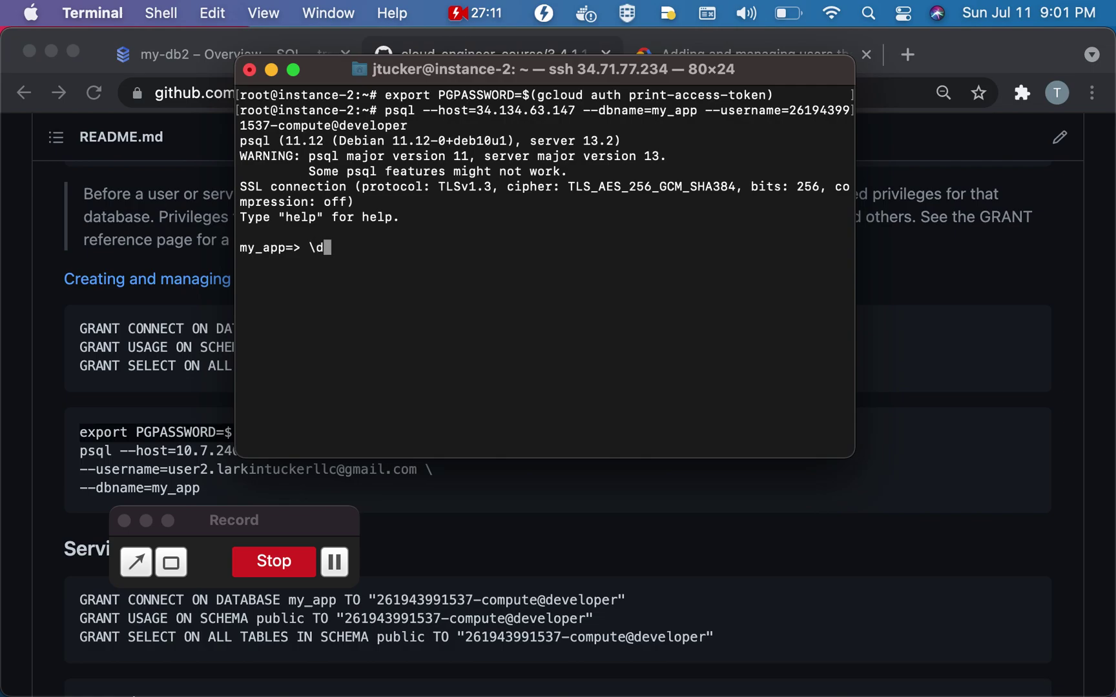
{"action": "key", "text": "Return"}
{"action": "type", "text": "select "}
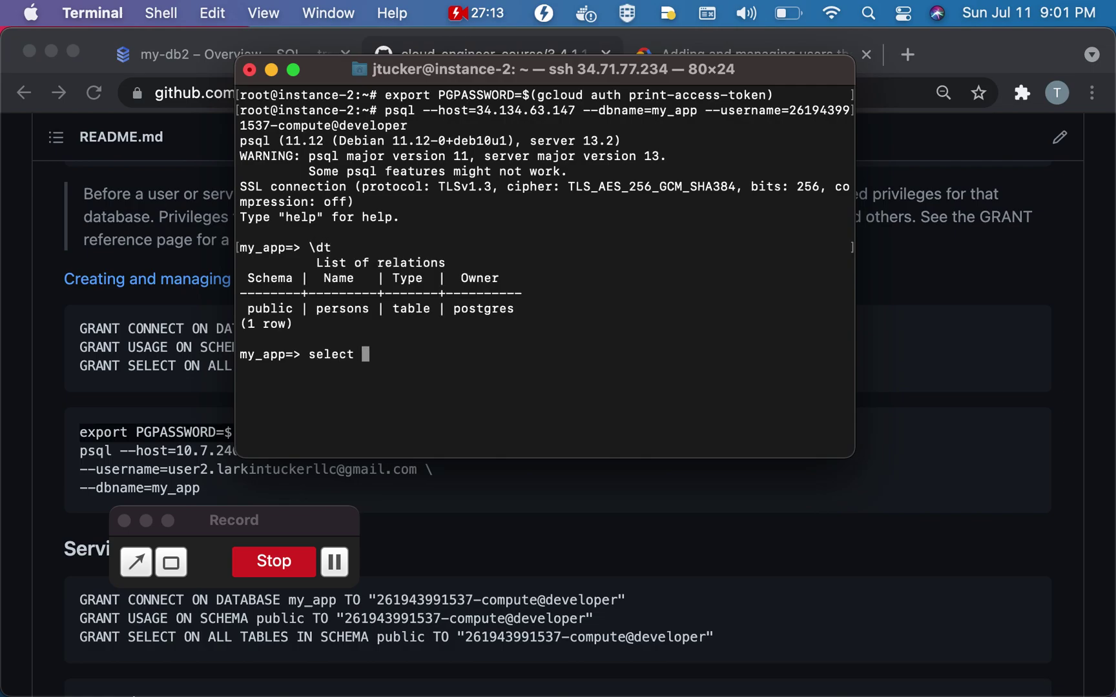
{"action": "type", "text": "* from persons;"}
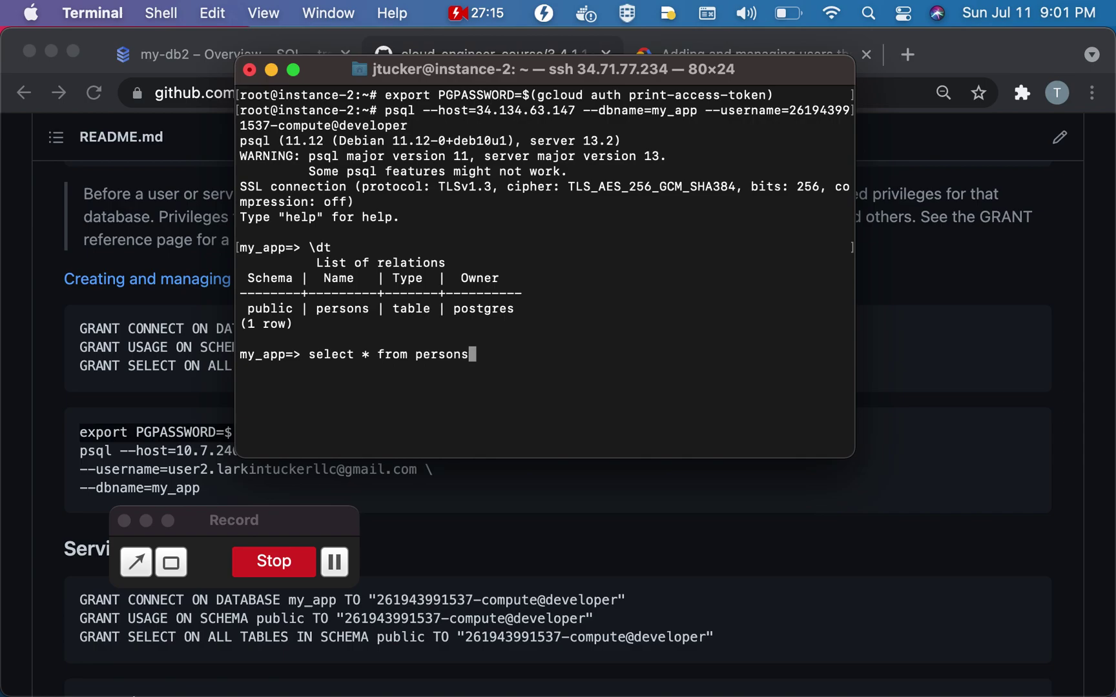
{"action": "key", "text": "Return"}
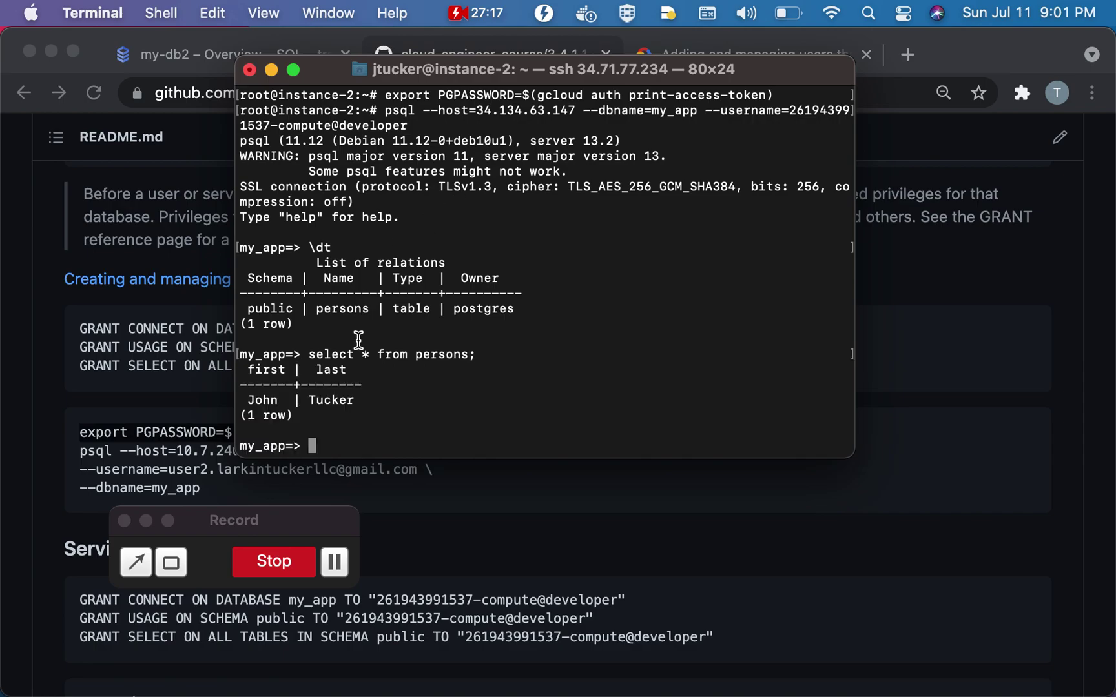
Step: Copy the INSERT INTO persons statement from the README in Chrome and try to run it in the psql session
{"action": "left_click", "coordinate": [181, 395]}
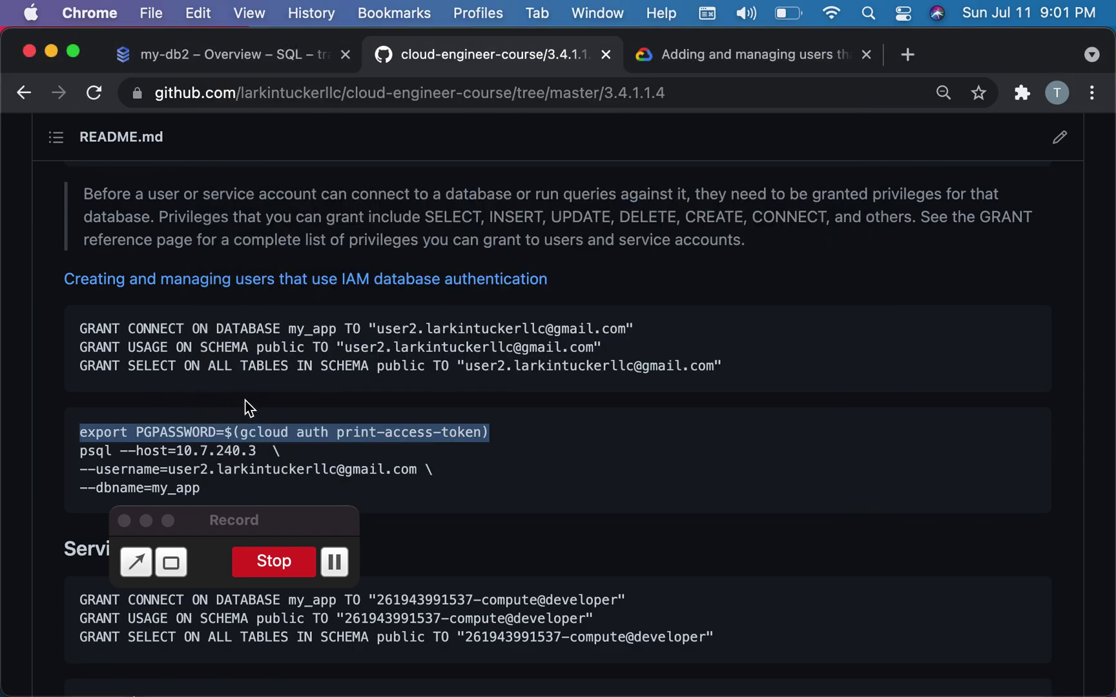
{"action": "scroll", "coordinate": [250, 377], "scroll_direction": "up", "scroll_amount": 3}
{"action": "scroll", "coordinate": [250, 375], "scroll_direction": "up", "scroll_amount": 10}
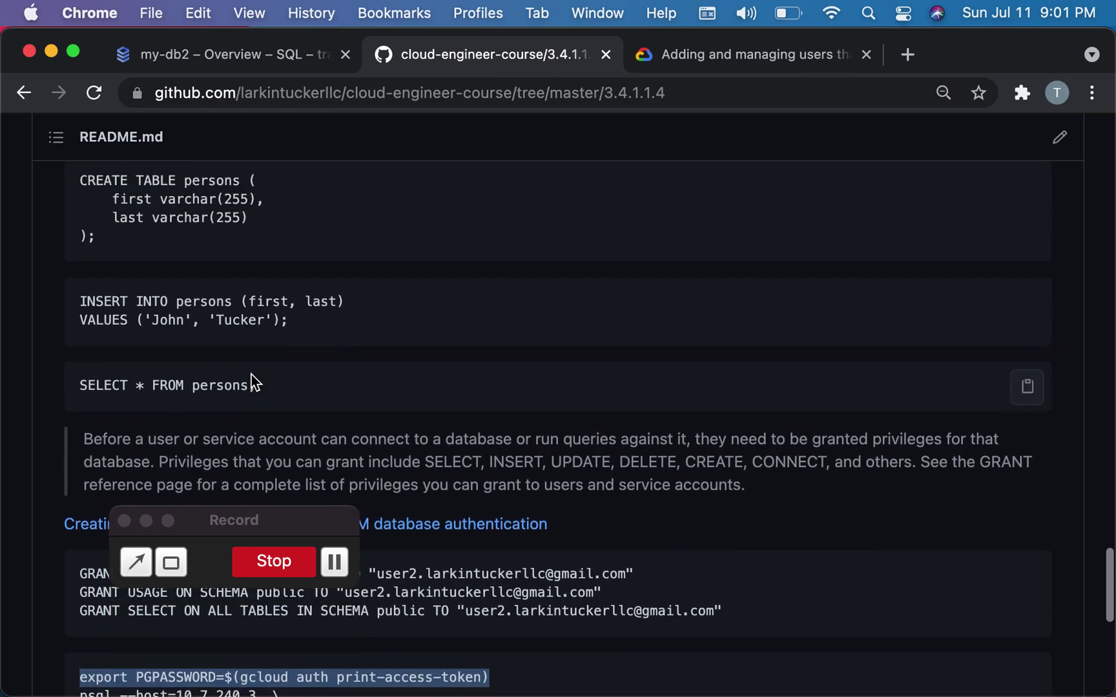
{"action": "left_click_drag", "start_coordinate": [302, 473], "coordinate": [82, 451]}
{"action": "key", "text": "super+c"}
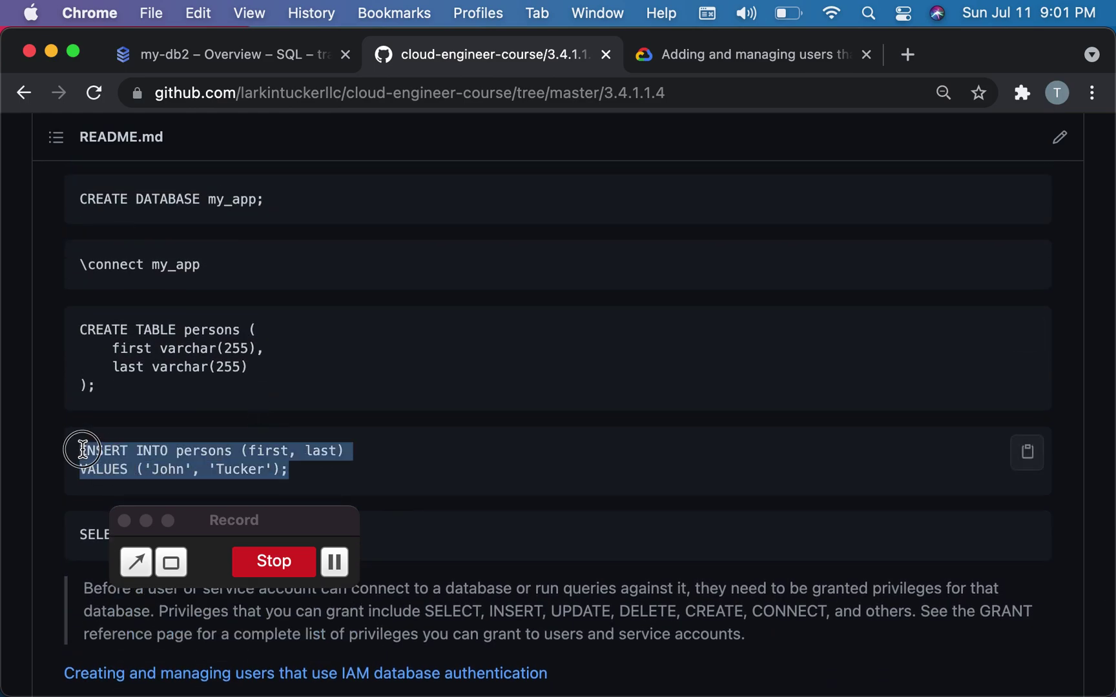
{"action": "key", "text": "ctrl+Up"}
{"action": "left_click", "coordinate": [332, 413]}
{"action": "key", "text": "super+v"}
{"action": "key", "text": "Return"}
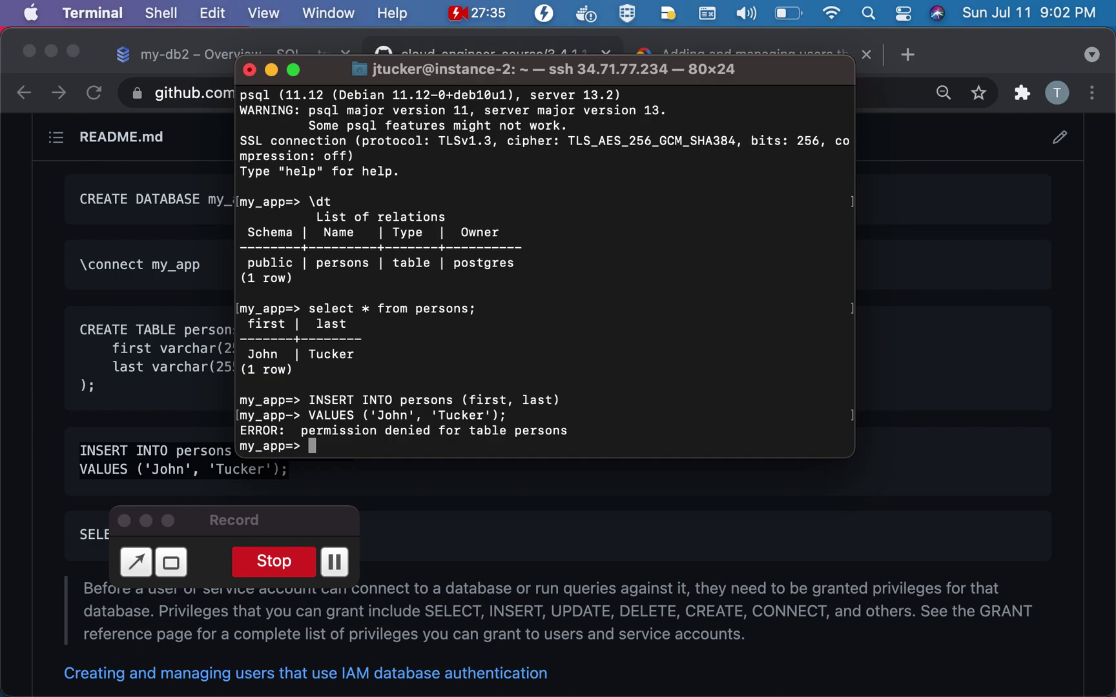
Step: Quit psql, exit the root shell and SSH session on instance-2, log out locally and close the Terminal window
{"action": "type", "text": "\\q"}
{"action": "key", "text": "Return"}
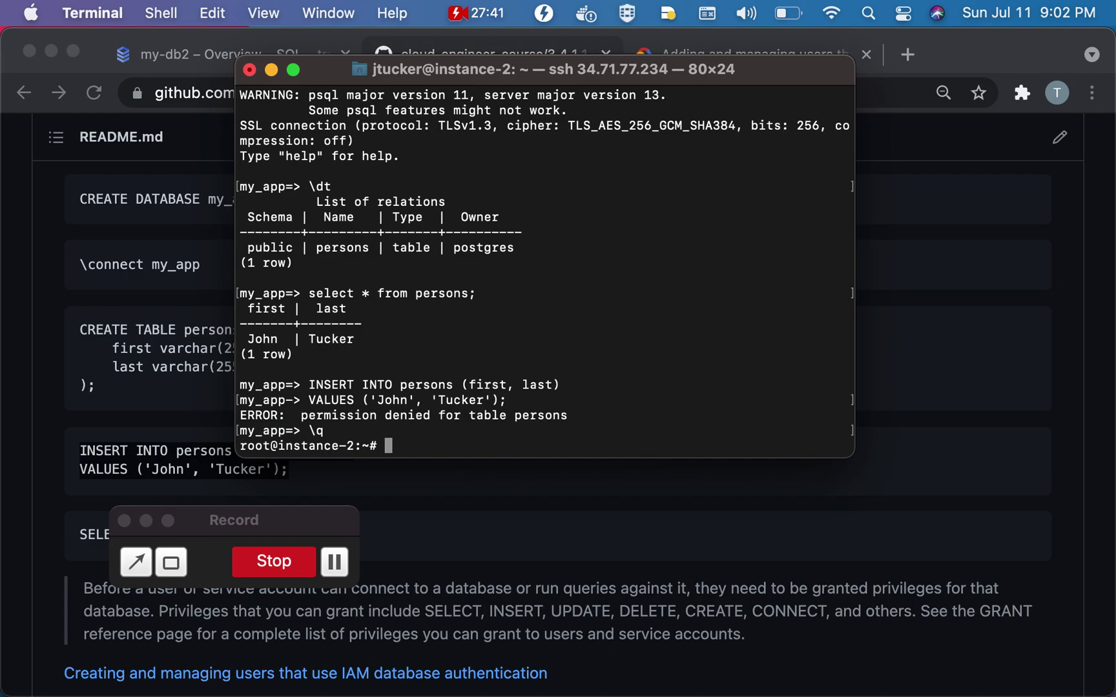
{"action": "type", "text": "exit"}
{"action": "key", "text": "Return"}
{"action": "type", "text": "exit"}
{"action": "key", "text": "Return"}
{"action": "type", "text": "exi"}
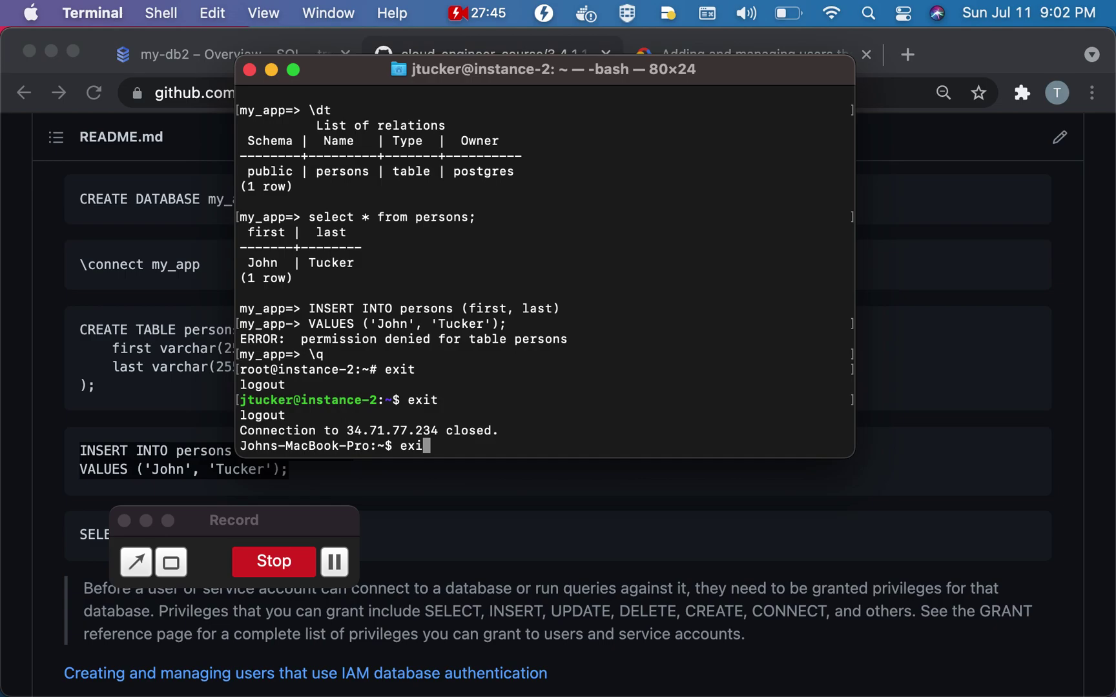
{"action": "type", "text": "t"}
{"action": "key", "text": "Return"}
{"action": "left_click", "coordinate": [249, 70]}
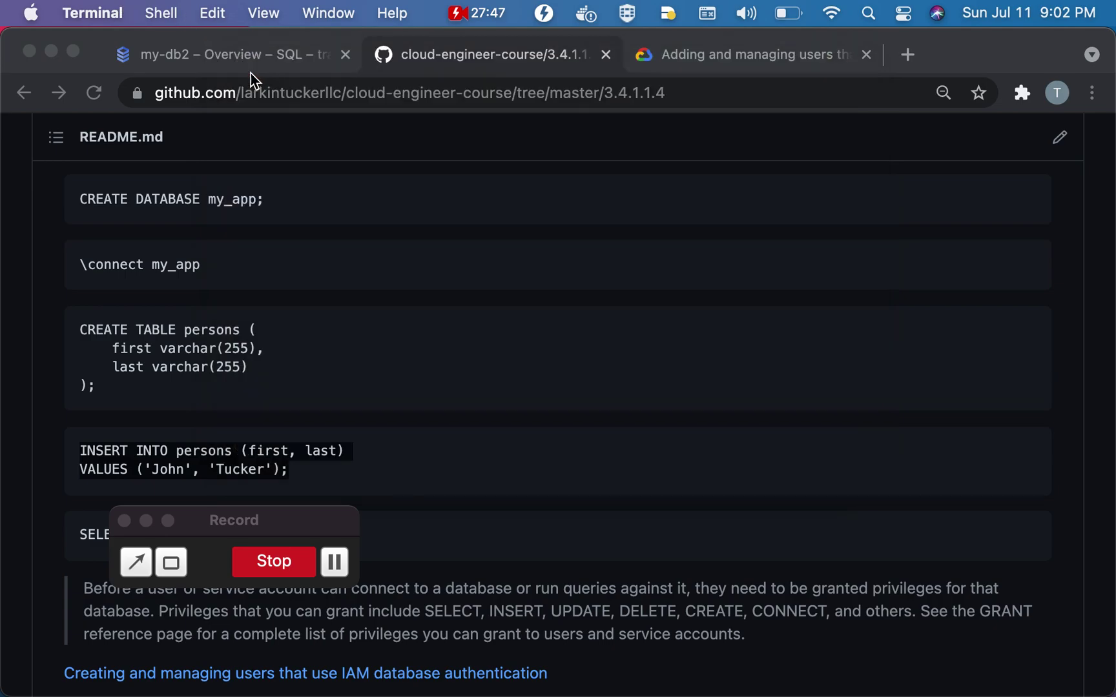